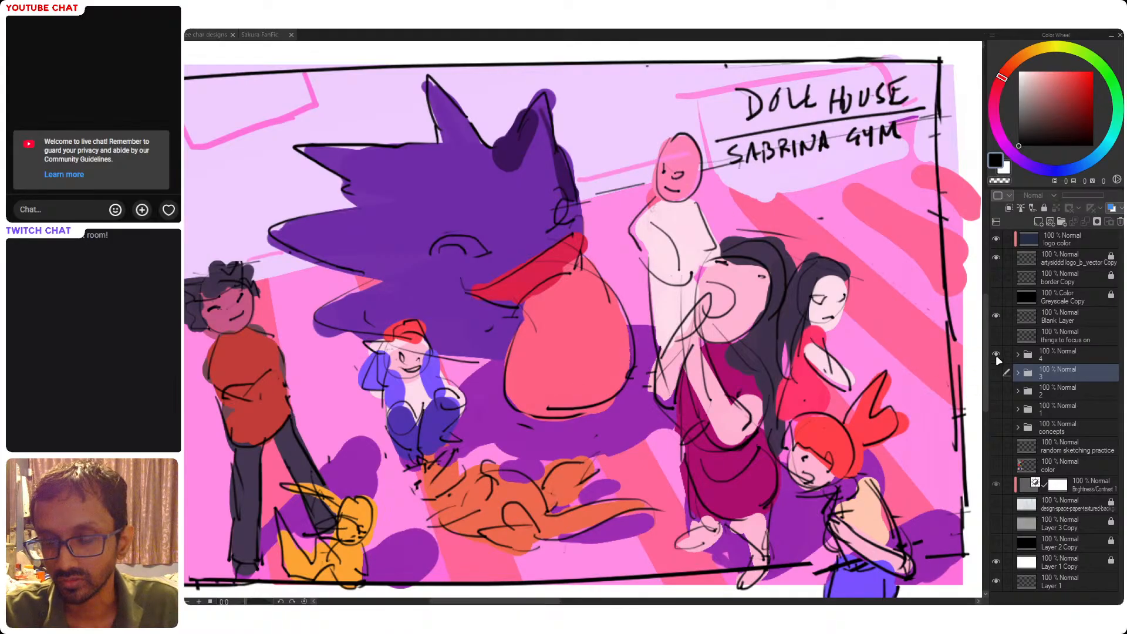
Hide folder 4 and the logo vector layer so the canvas is blank
left_click(996, 354)
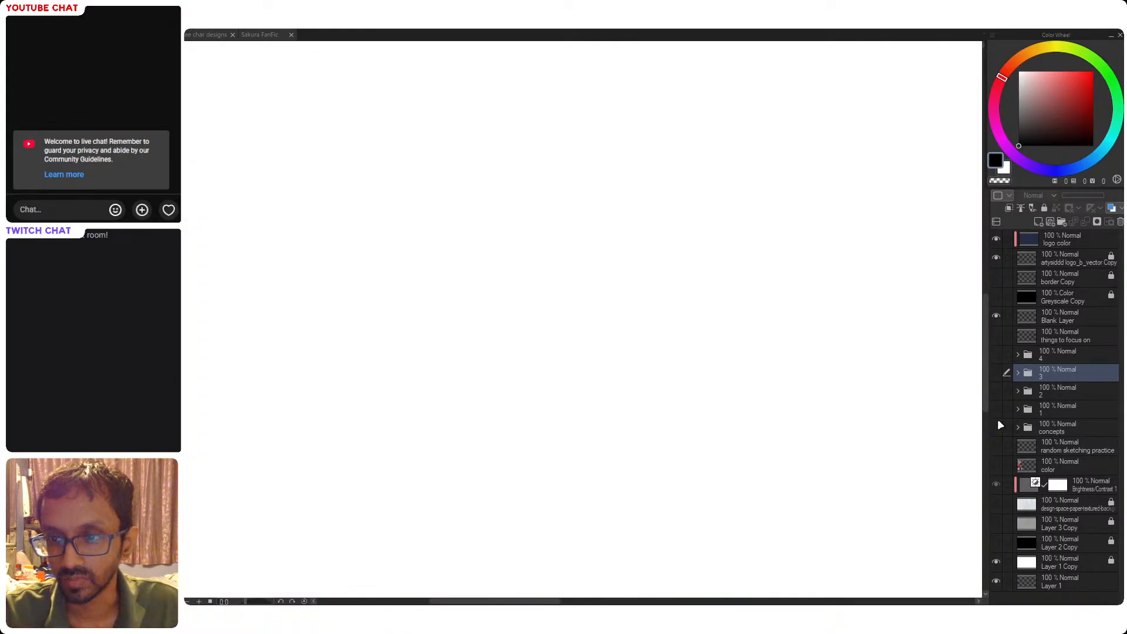
key("ctrl+0")
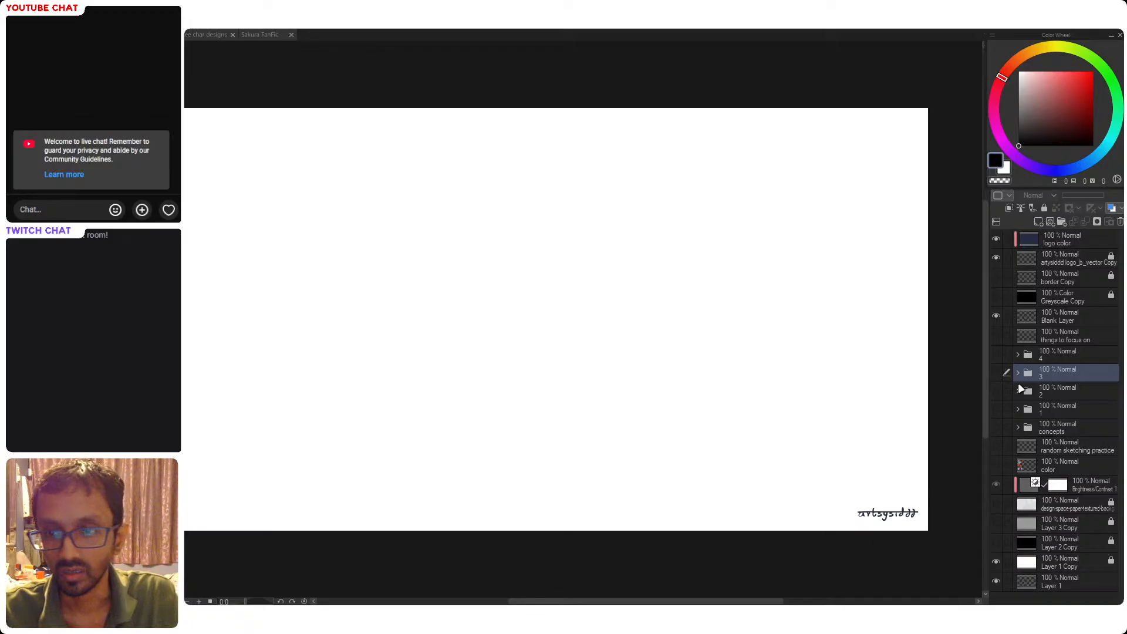
left_click(996, 257)
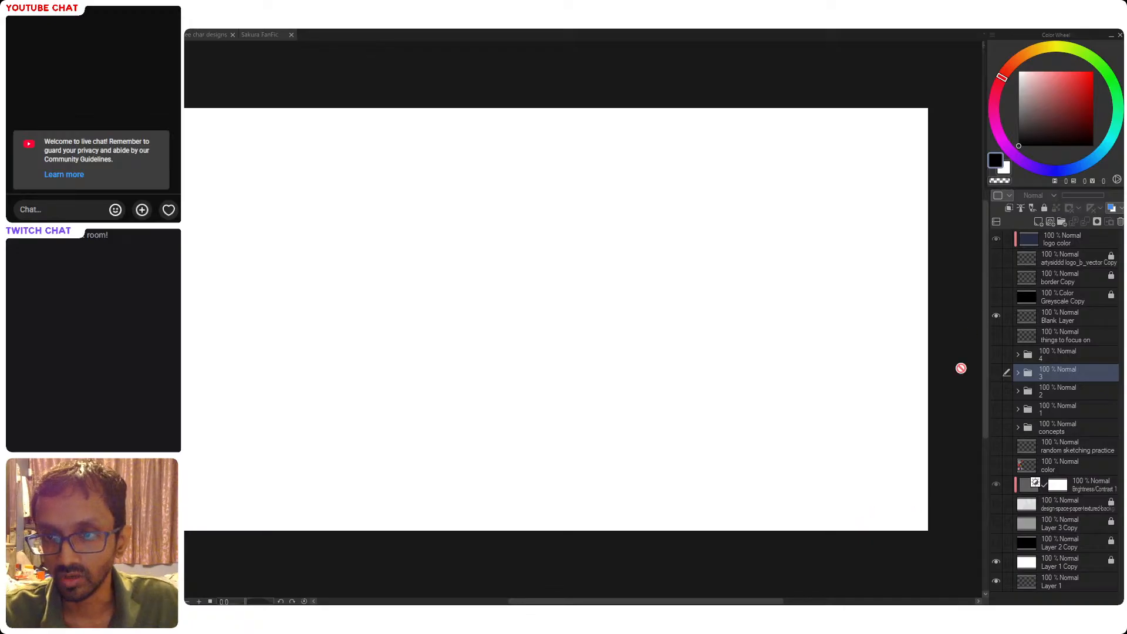
Preview the artwork in folder 1 and folder 2 one at a time, hiding each again
left_click(996, 409)
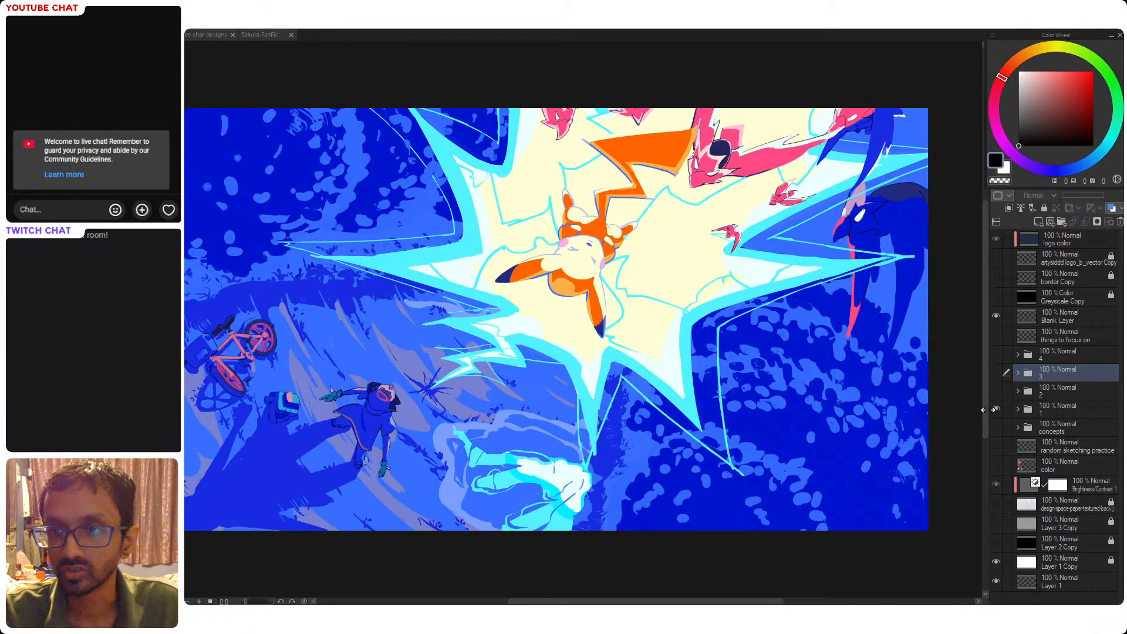
left_click(996, 409)
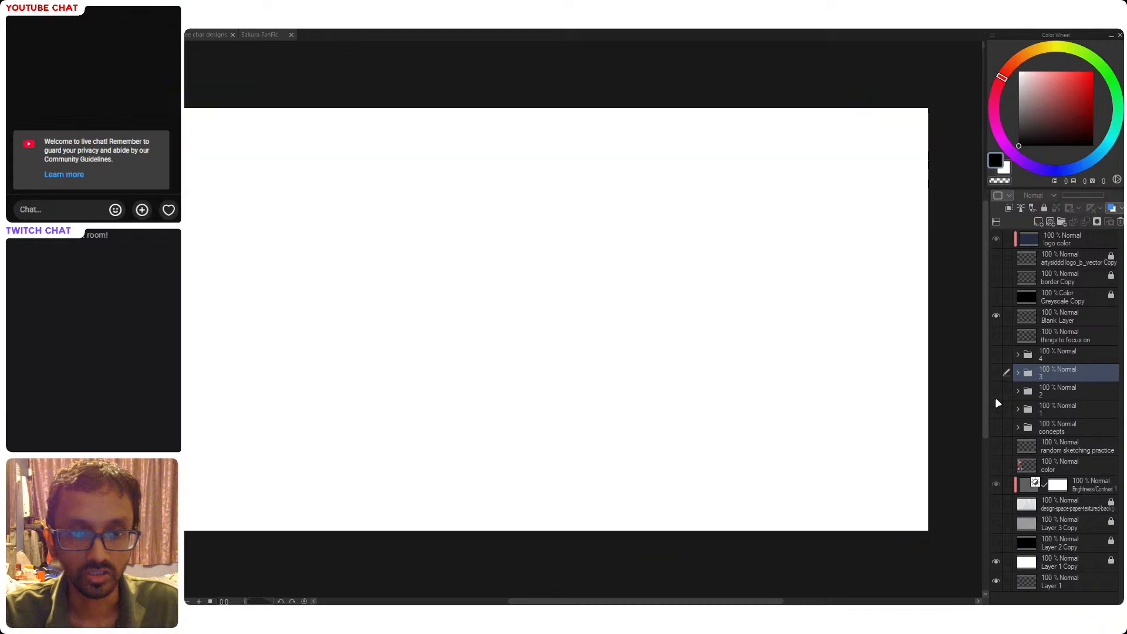
left_click(996, 390)
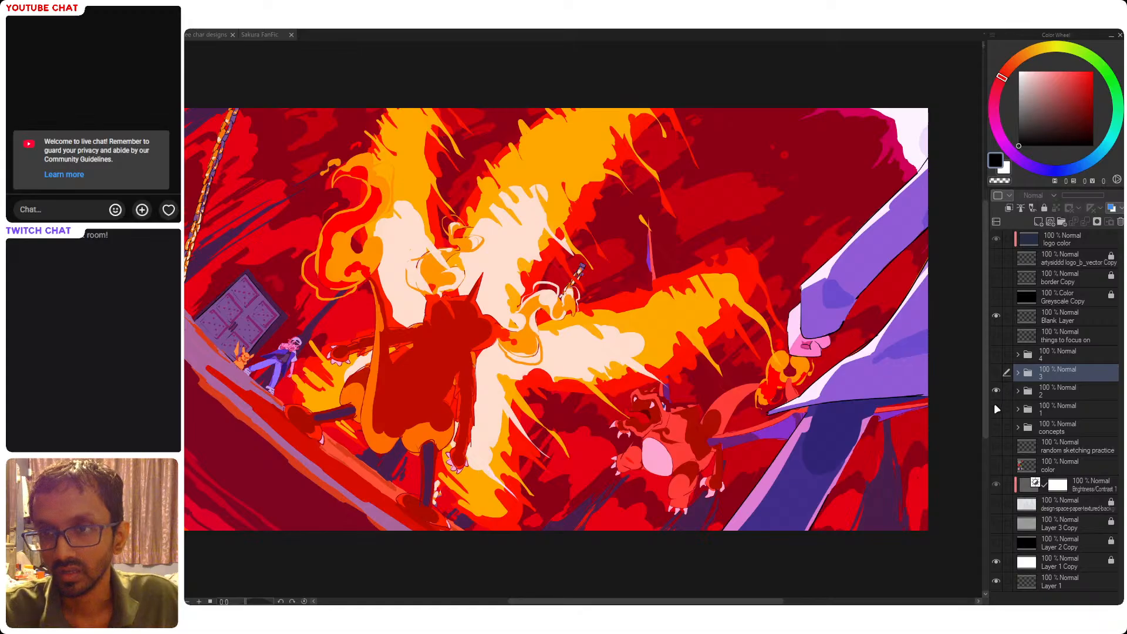
left_click(995, 391)
Show folder 3 with the Onix battle scene and expand its layers
left_click(996, 373)
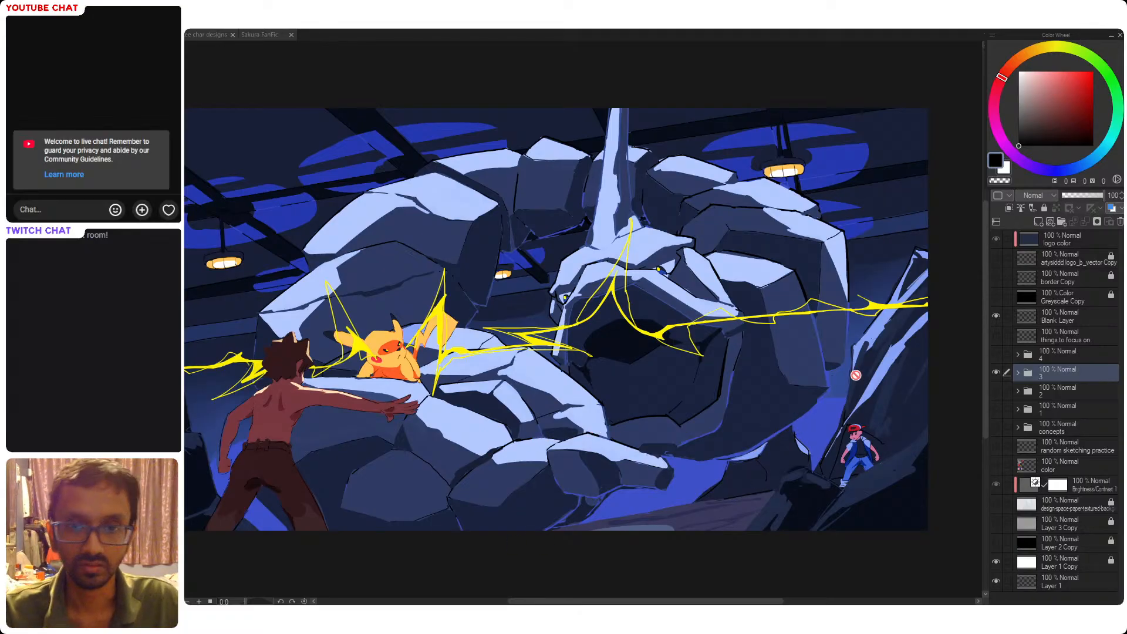
left_click(1017, 373)
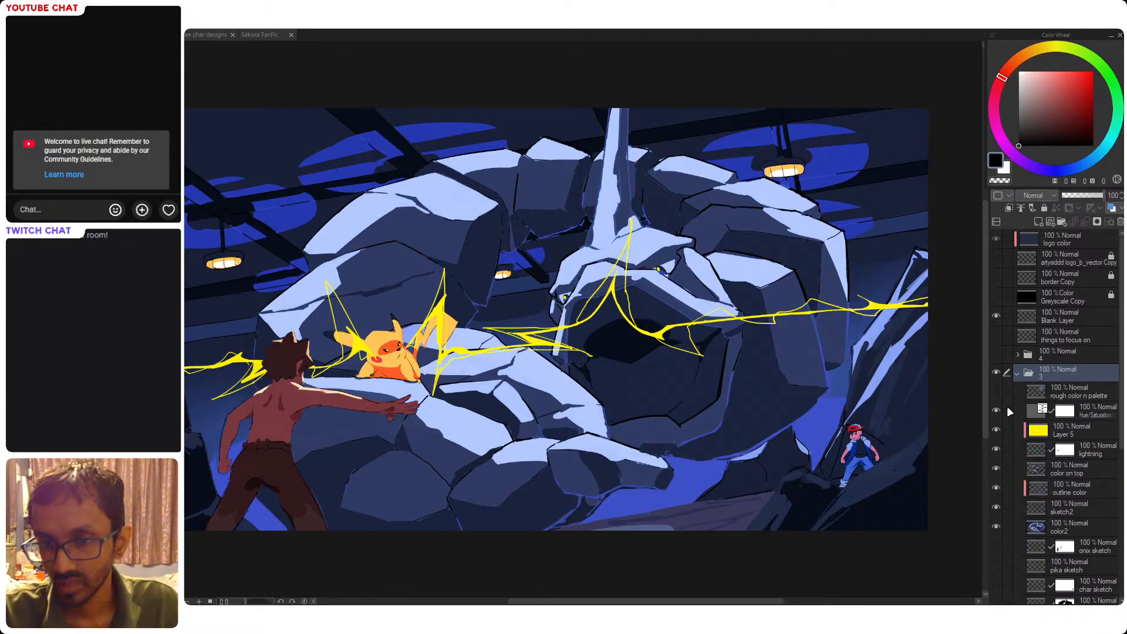
Compare the scene with and without the Hue/Saturation correction and the yellow Layer 5, leaving both visible
key("ctrl+minus")
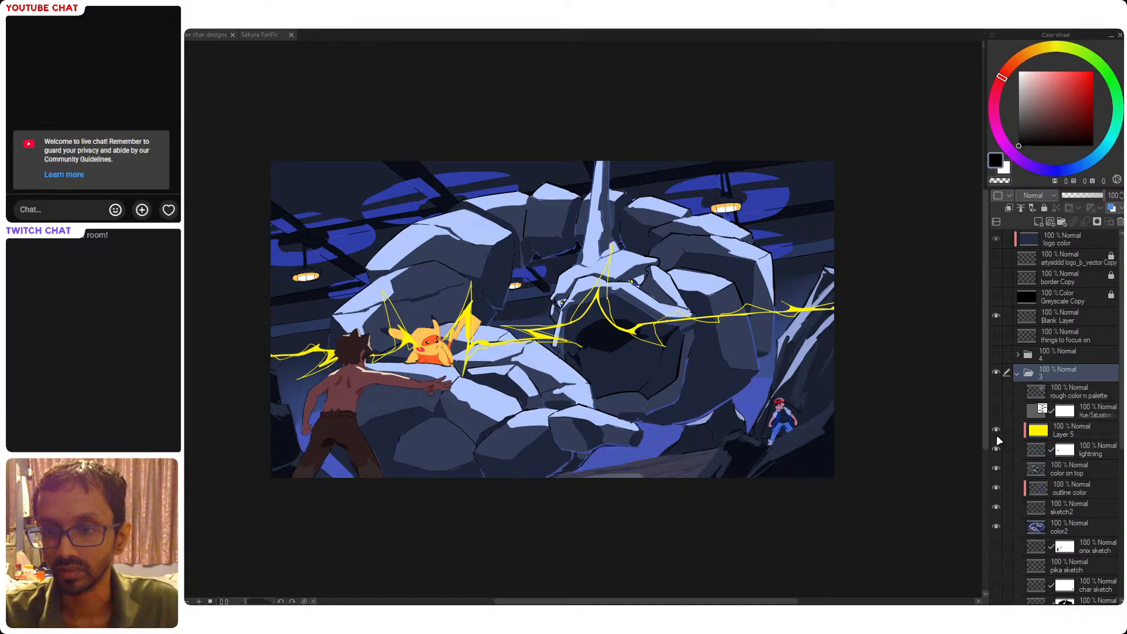
left_click(996, 430)
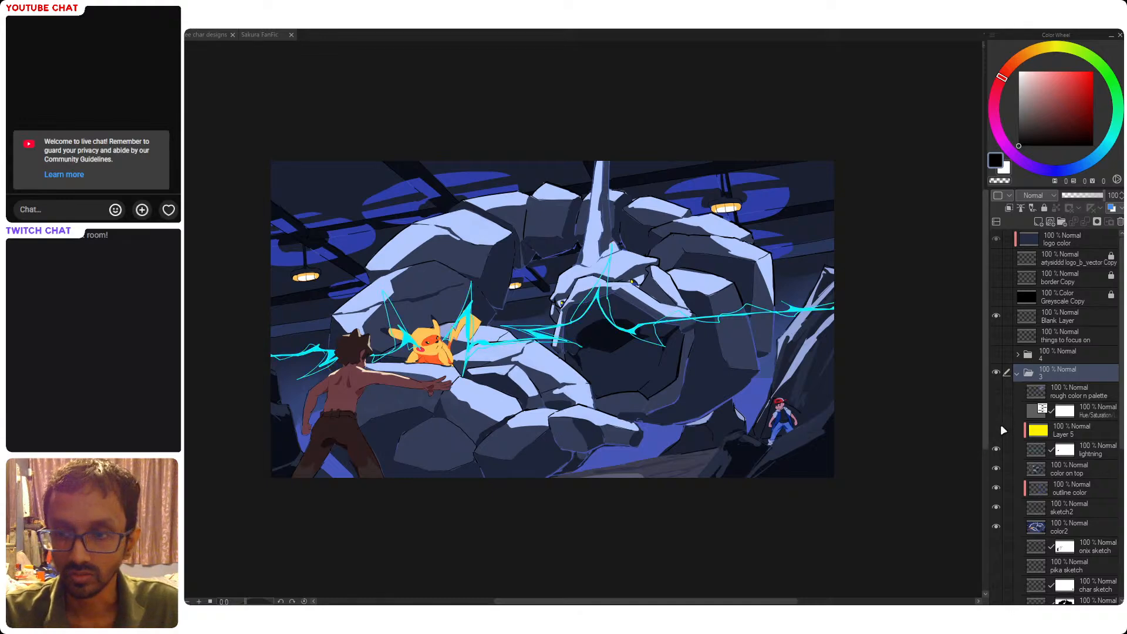
left_click(995, 430)
left_click(996, 410)
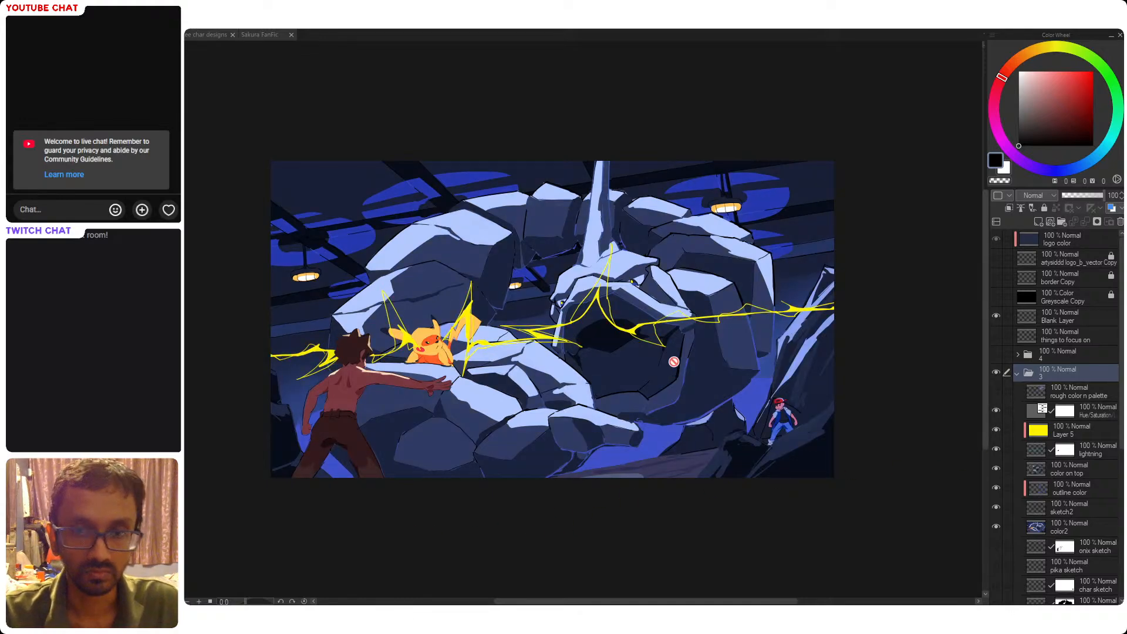
Try filling the blue floor patches on the color2 layer with a more saturated blue of HSV 232, 100, 91
left_click(1043, 411)
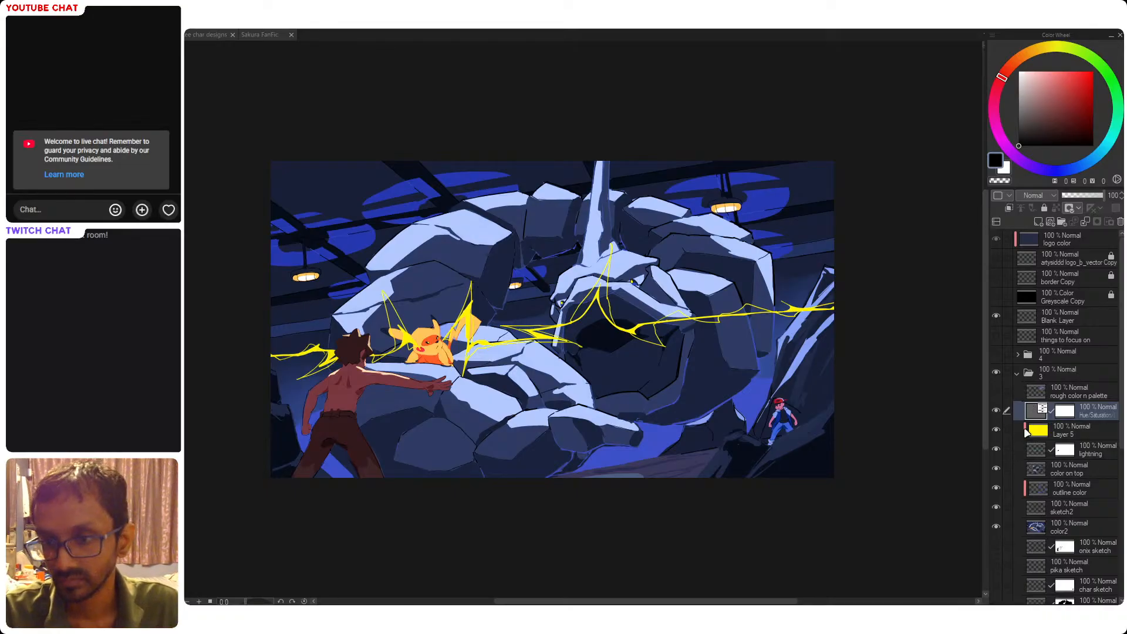
left_click(628, 455, "alt")
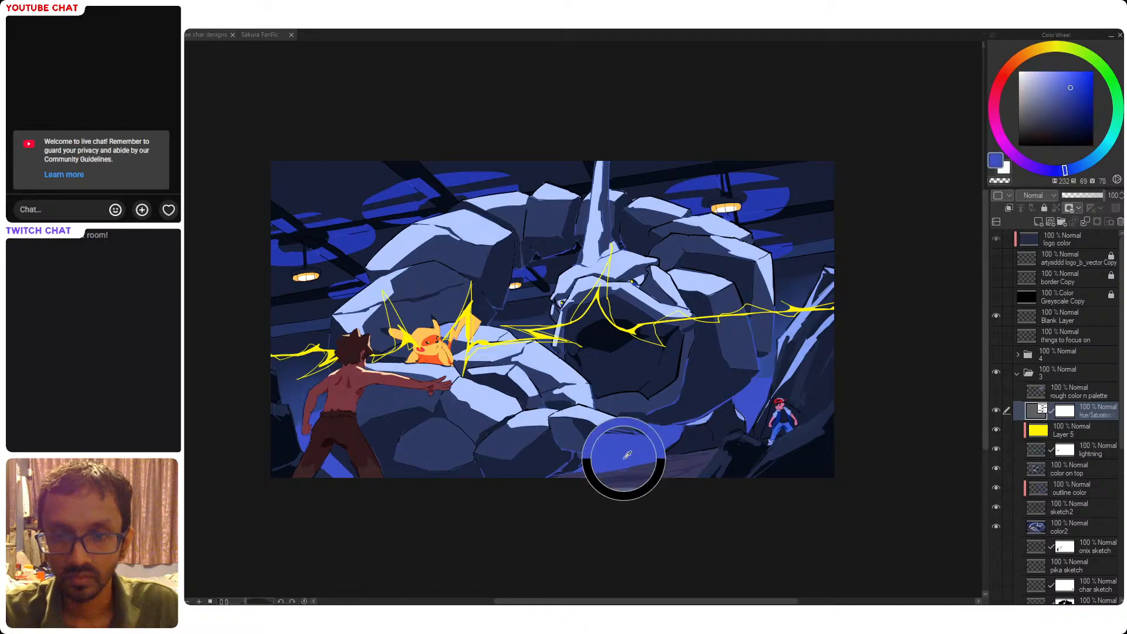
left_click_drag(1087, 83, 1098, 75)
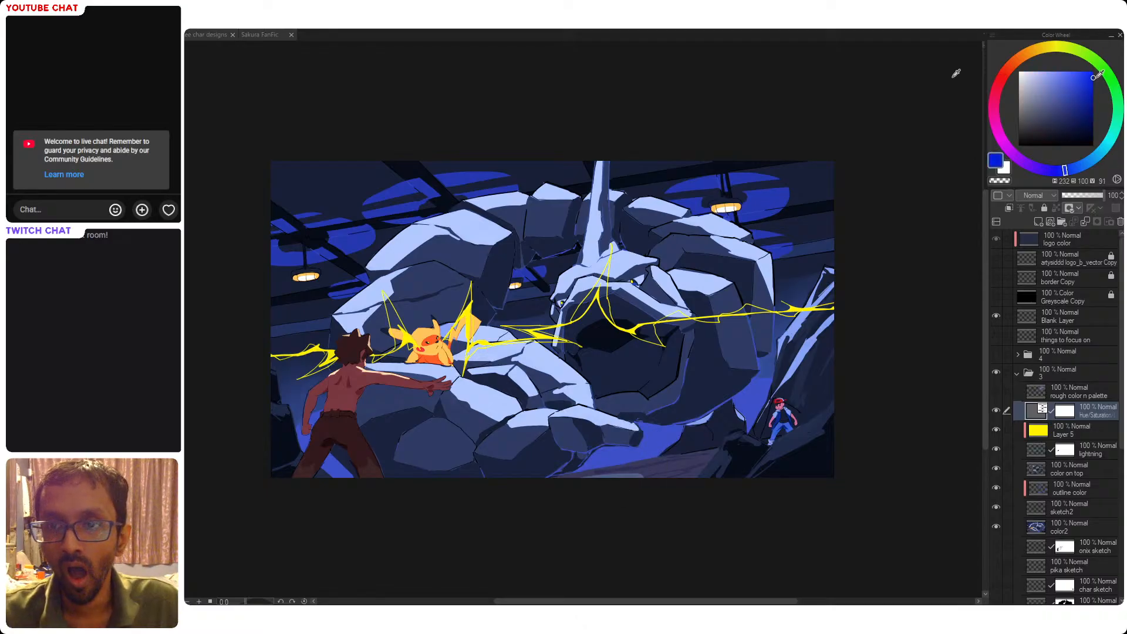
left_click(1061, 524)
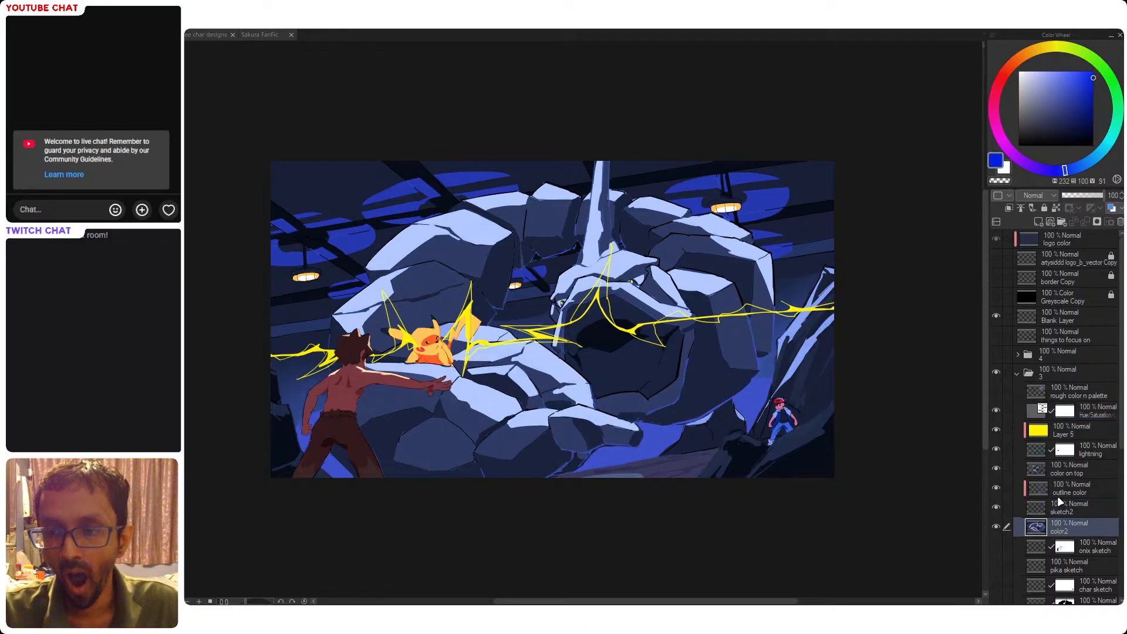
left_click(617, 456)
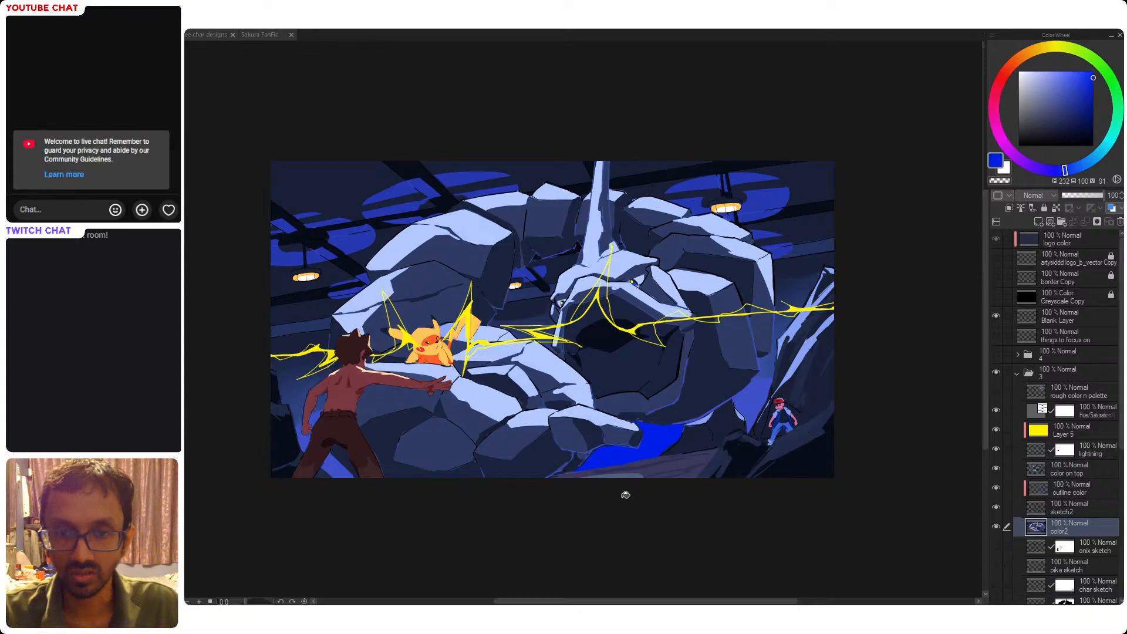
left_click(757, 413)
key("ctrl+z")
left_click(341, 463)
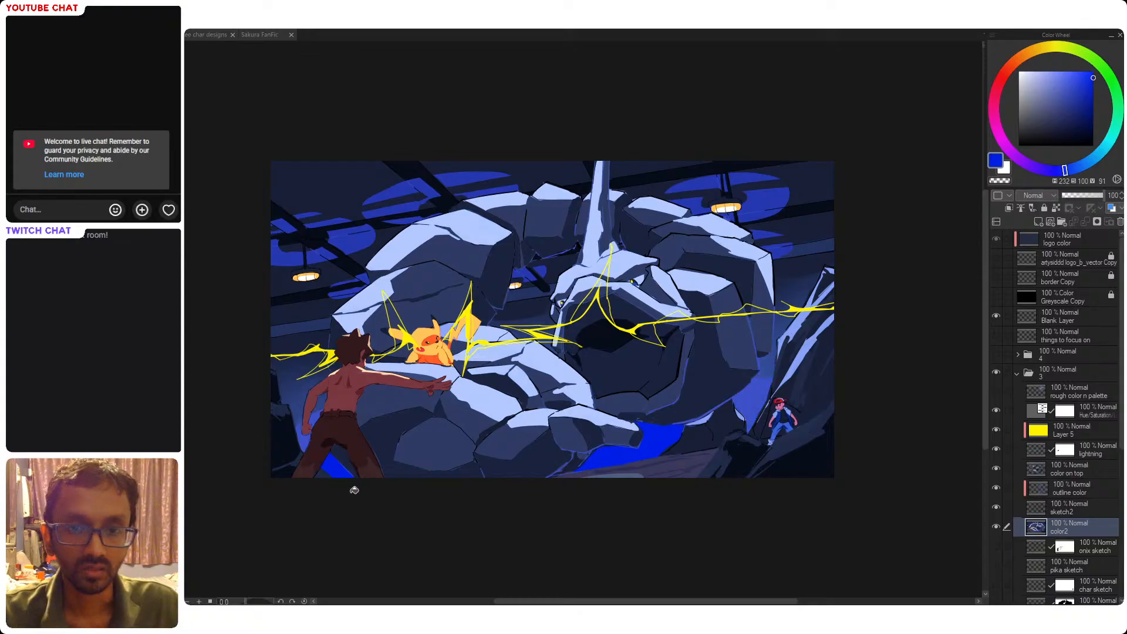
Collapse folder 3 and compare its scene with the Doll House sketch in folder 4, leaving only folder 3 visible
scroll(713, 493, "down", 1)
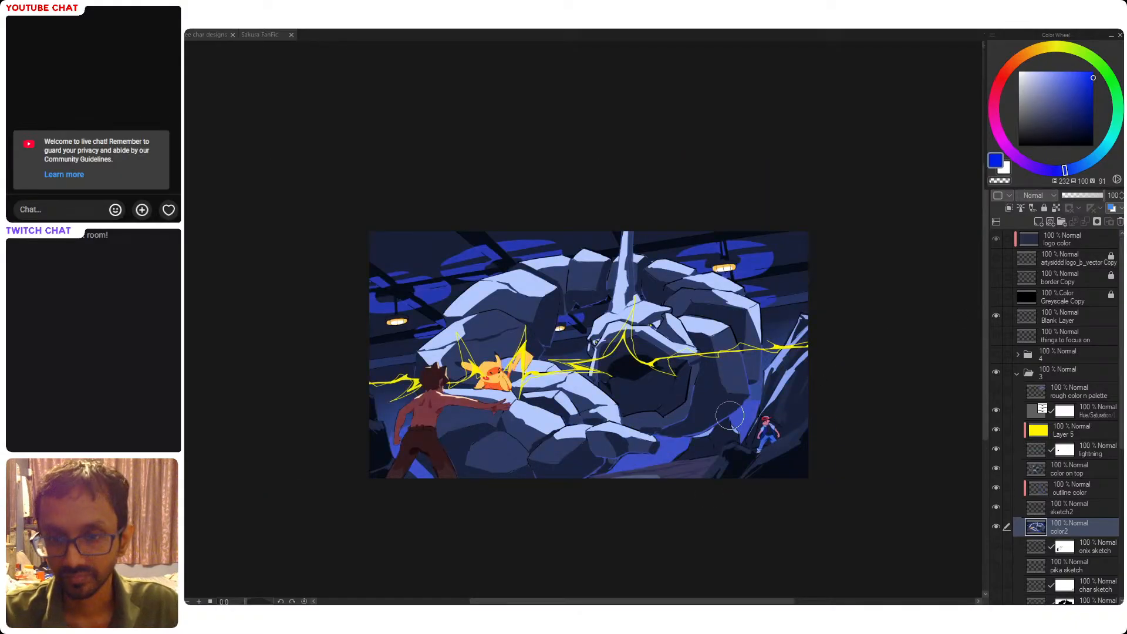
left_click_drag(731, 426, 700, 404)
scroll(676, 384, "up", 1)
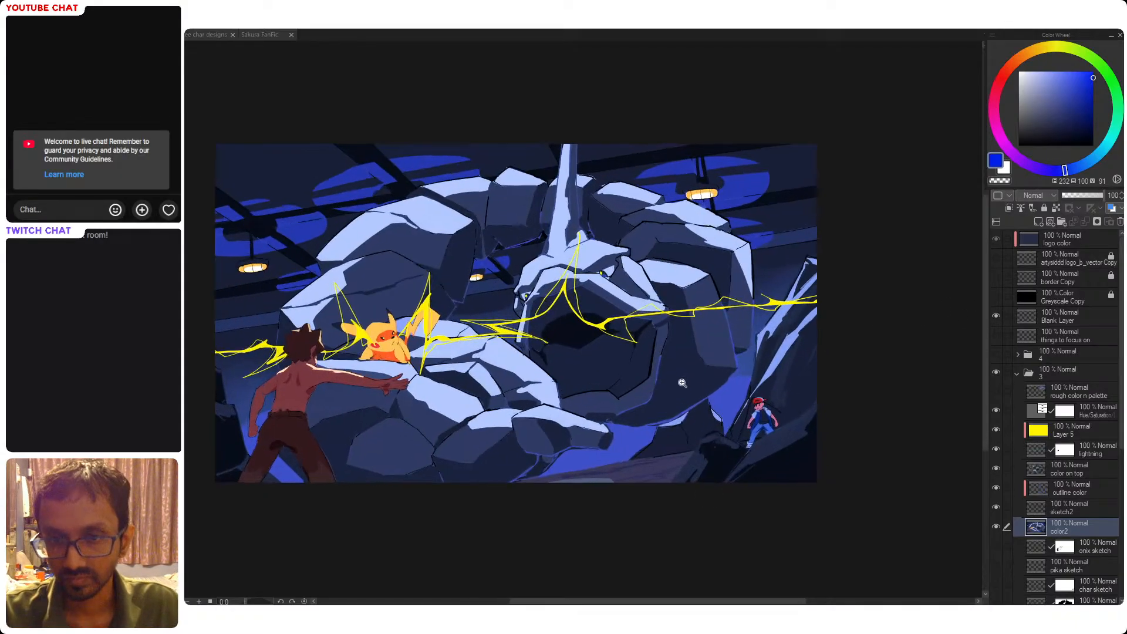
left_click(1018, 373)
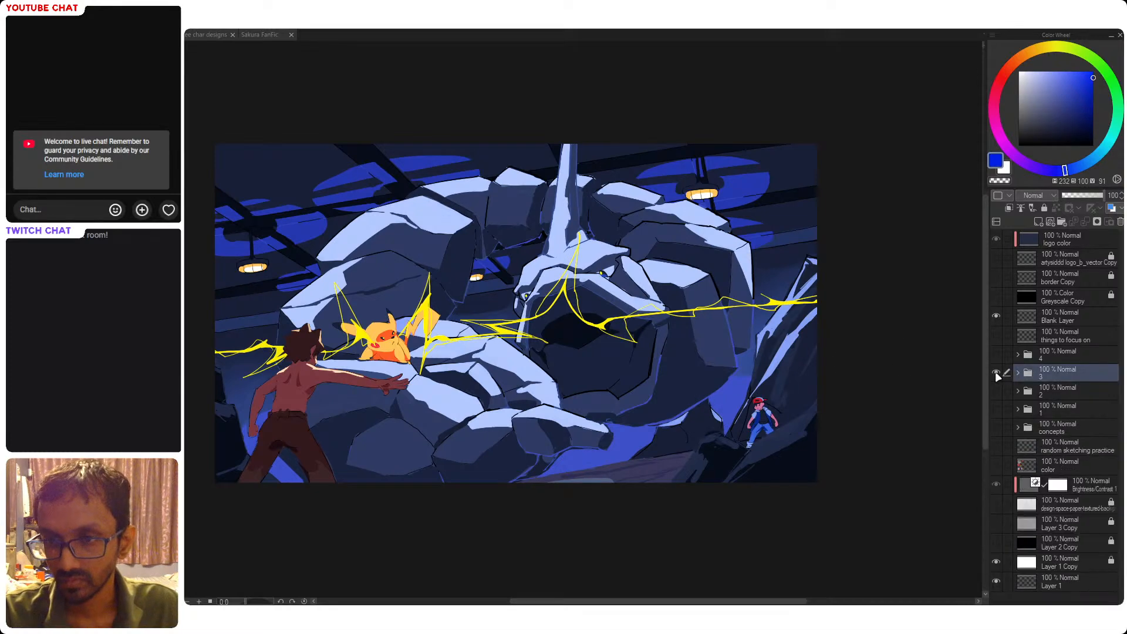
left_click(996, 372)
left_click(996, 354)
left_click_drag(383, 381, 571, 389)
scroll(570, 389, "up", 3)
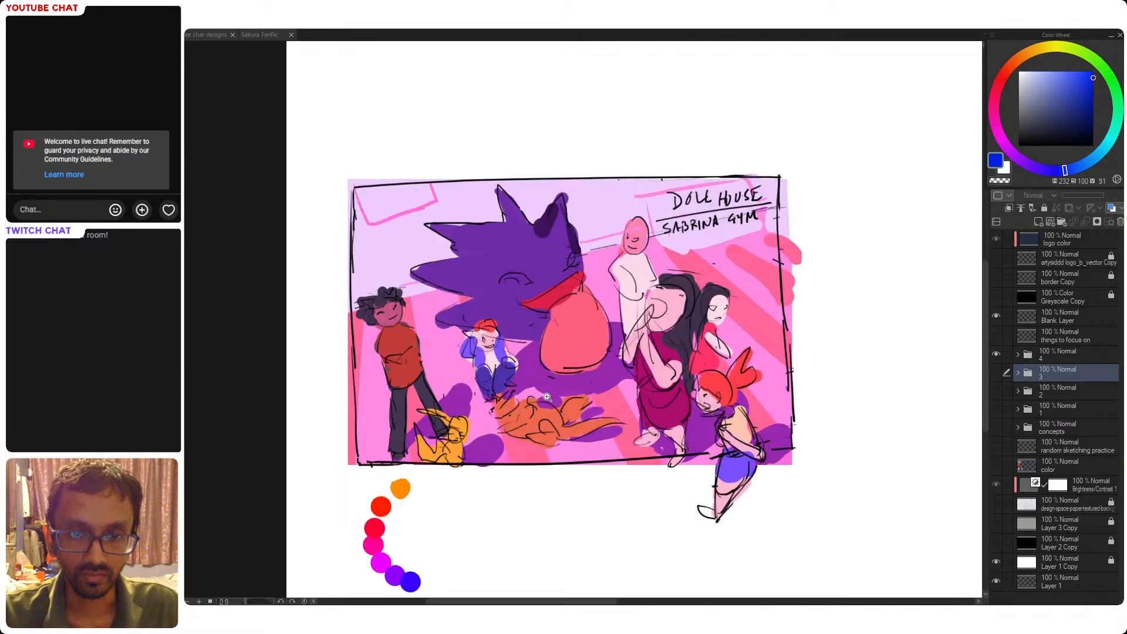
left_click(996, 354)
left_click(996, 372)
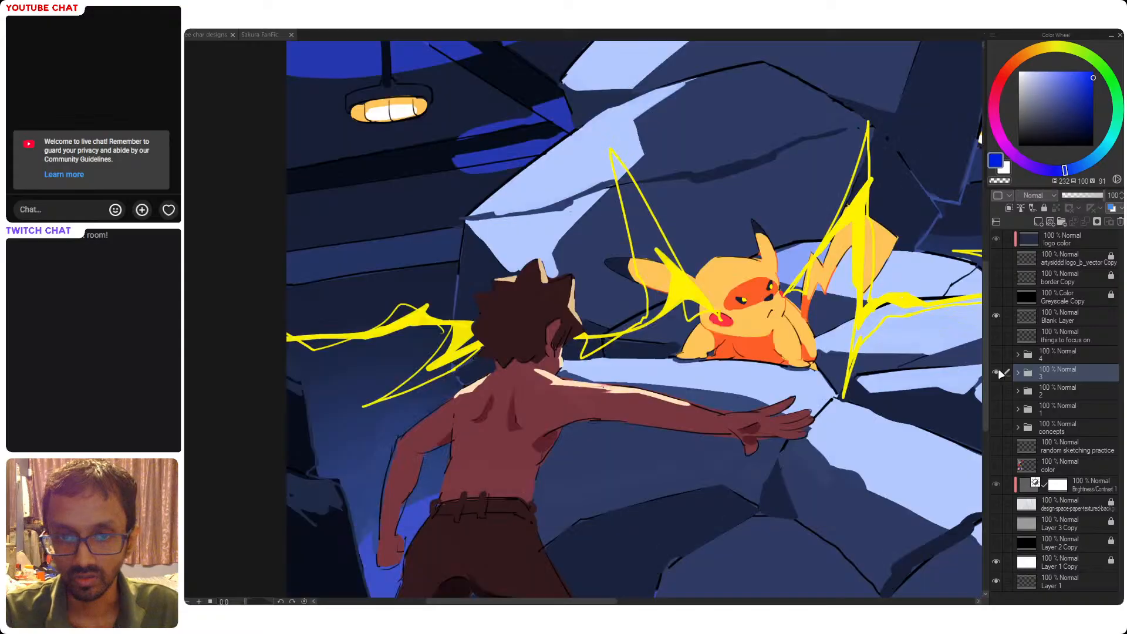
Add a new layer directly above the Hue/Saturation correction layer inside folder 3
scroll(654, 380, "down", 5)
left_click_drag(654, 380, 719, 372)
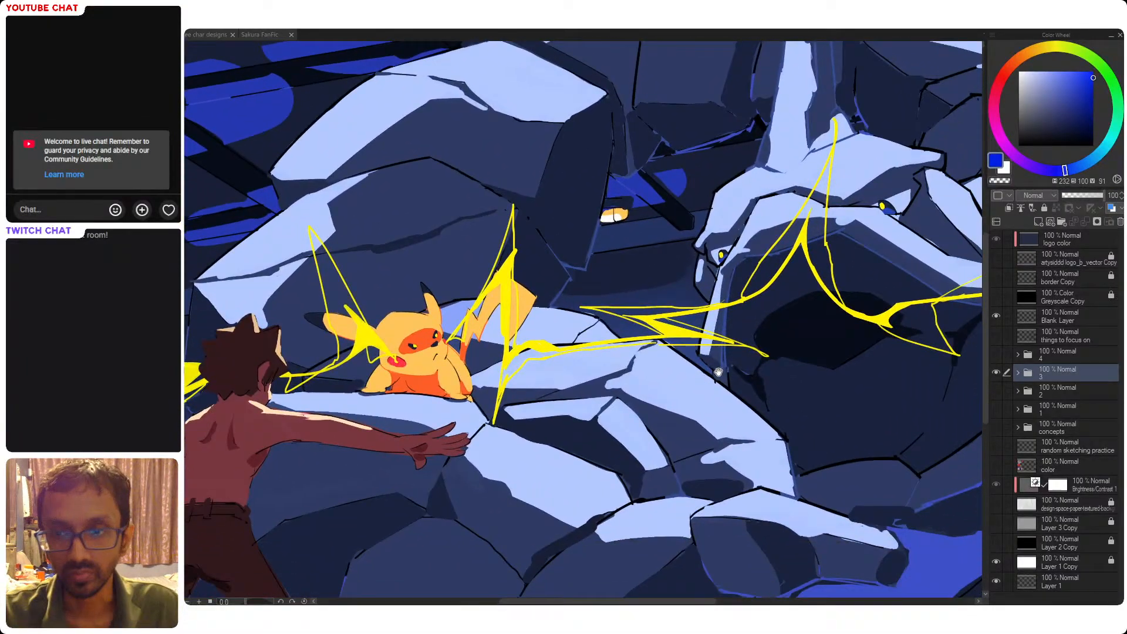
left_click(1018, 372)
left_click(1065, 410)
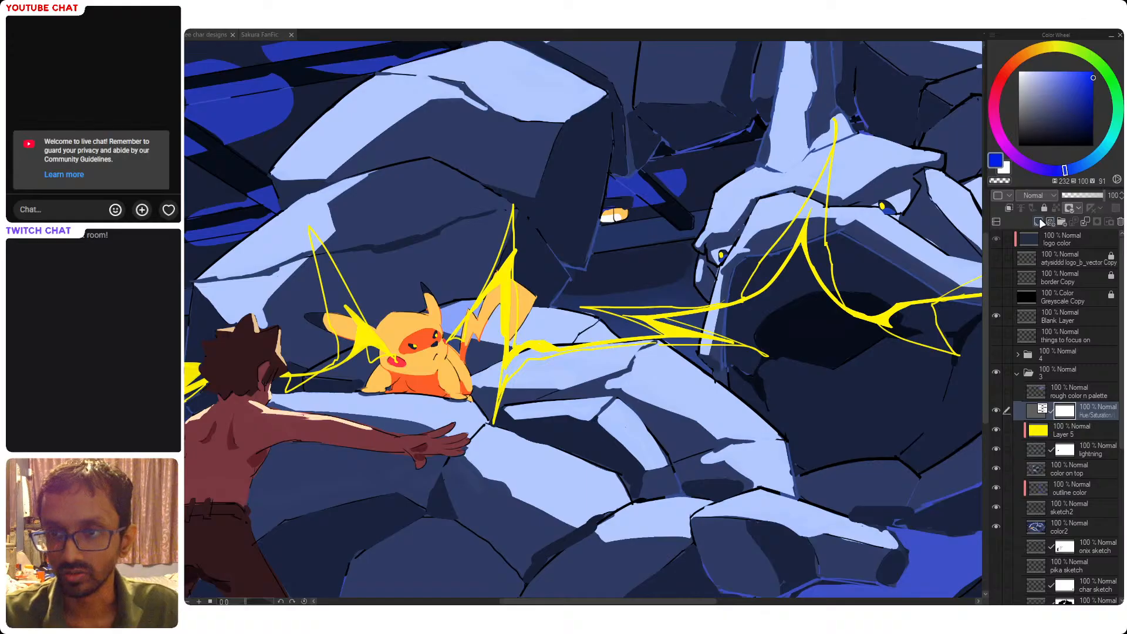
left_click(1038, 221)
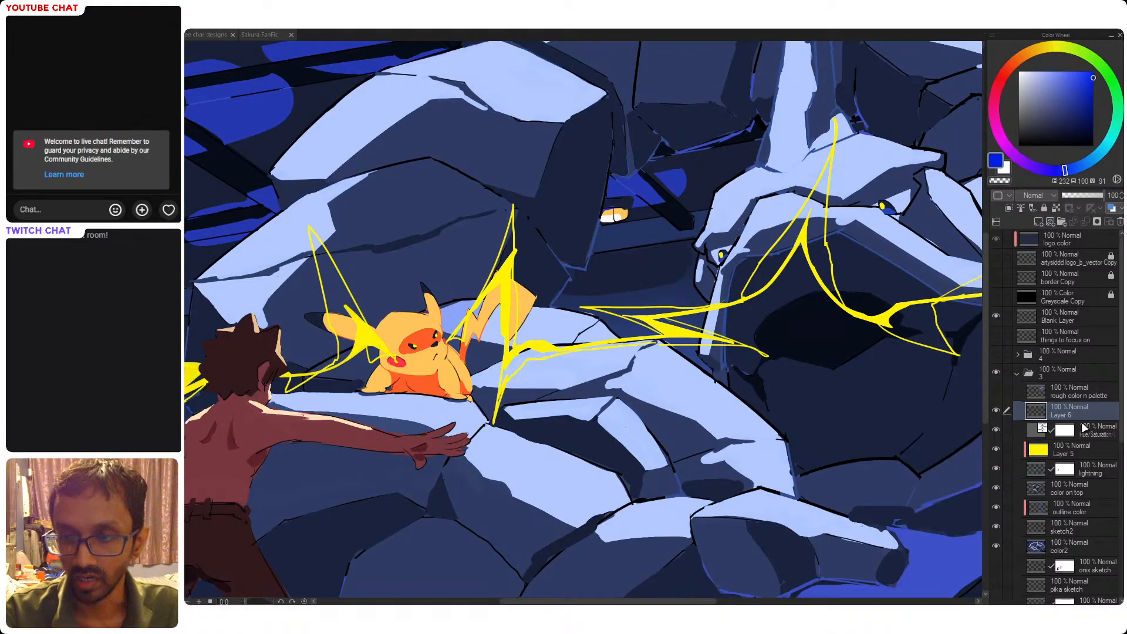
Sample the lightning's yellow, test it on the ledge, undo the test strokes and lighten the colour to HSV 57, 41, 100
left_click_drag(358, 403, 409, 408)
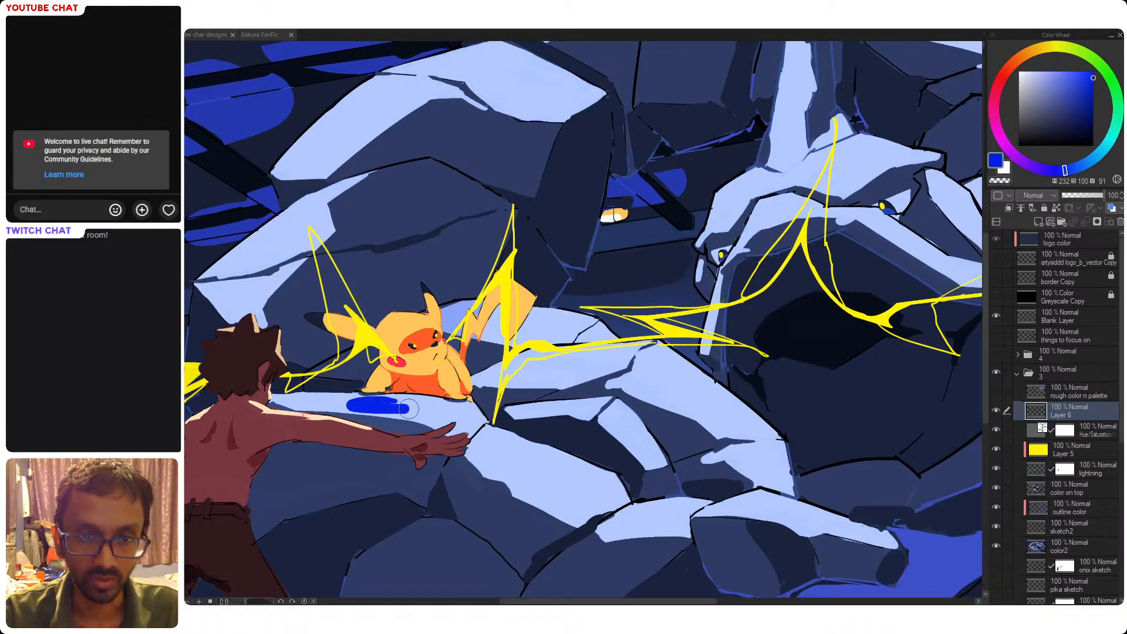
key("ctrl+z")
left_click(399, 326, "alt")
left_click(373, 347, "alt")
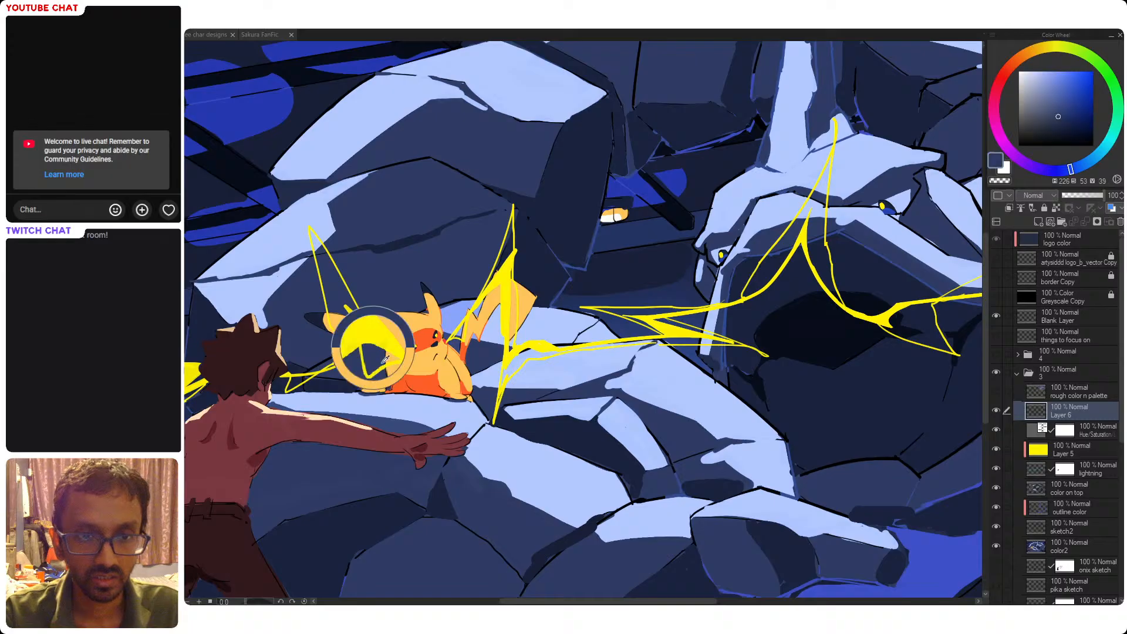
left_click_drag(355, 403, 464, 407)
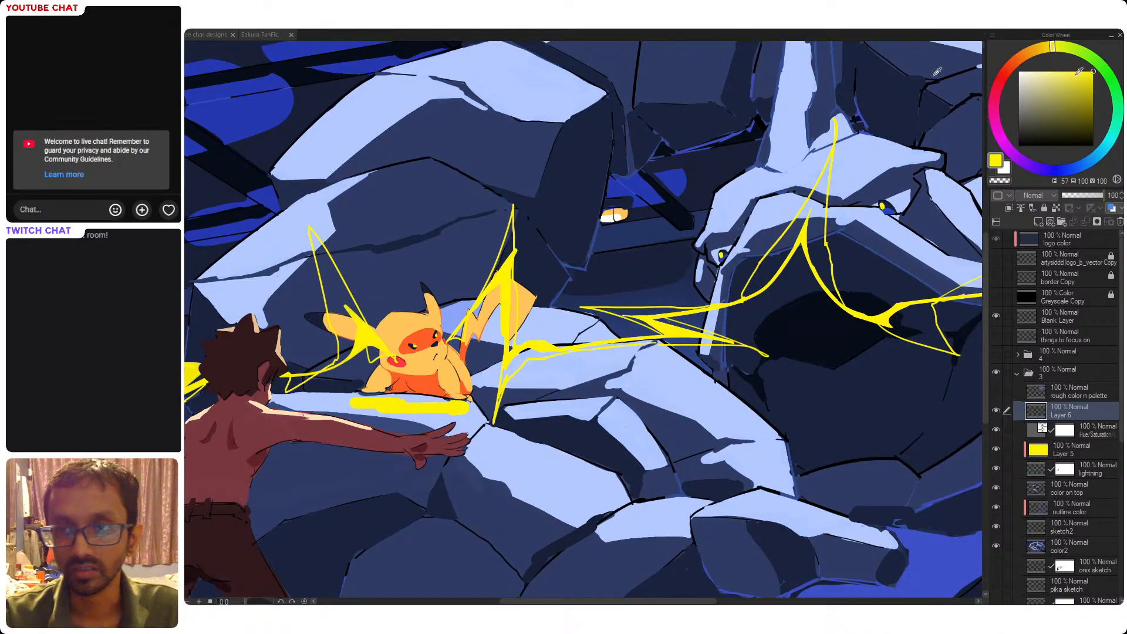
left_click(1049, 71)
key("ctrl+z")
Paint pale yellow light on the ledge beneath Pikachu and on the rock surfaces beside it
mouse_move(360, 402)
left_mouse_down()
mouse_move(458, 406)
mouse_move(353, 404)
mouse_move(463, 410)
mouse_move(478, 381)
mouse_move(499, 373)
mouse_move(482, 378)
mouse_move(551, 382)
mouse_move(506, 375)
mouse_move(552, 373)
mouse_move(529, 367)
mouse_move(566, 384)
left_mouse_up()
key("ctrl+z")
key("ctrl+z")
key("ctrl+z")
key("ctrl+z")
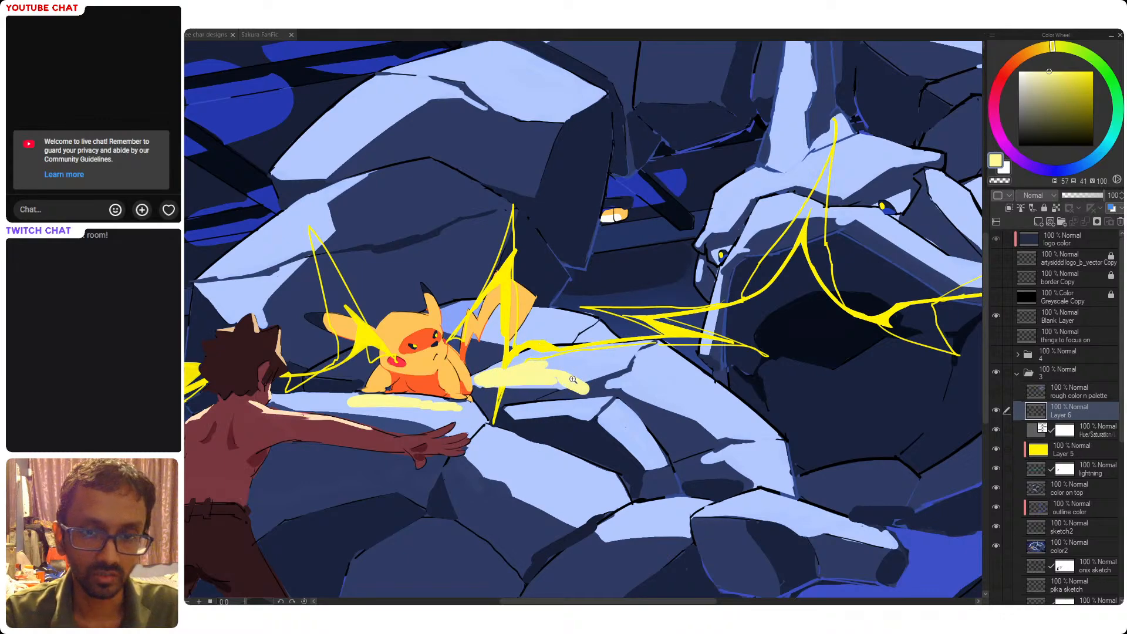
scroll(573, 380, "down", 3)
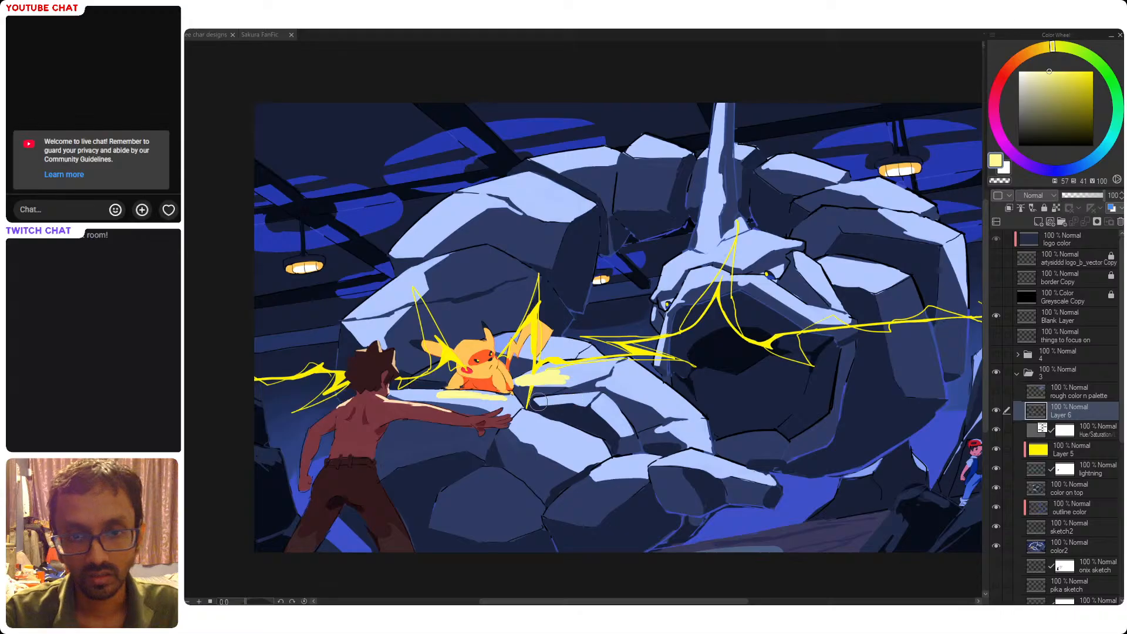
mouse_move(537, 402)
left_mouse_down()
mouse_move(578, 400)
mouse_move(561, 402)
left_mouse_up()
left_click_drag(439, 395, 428, 391)
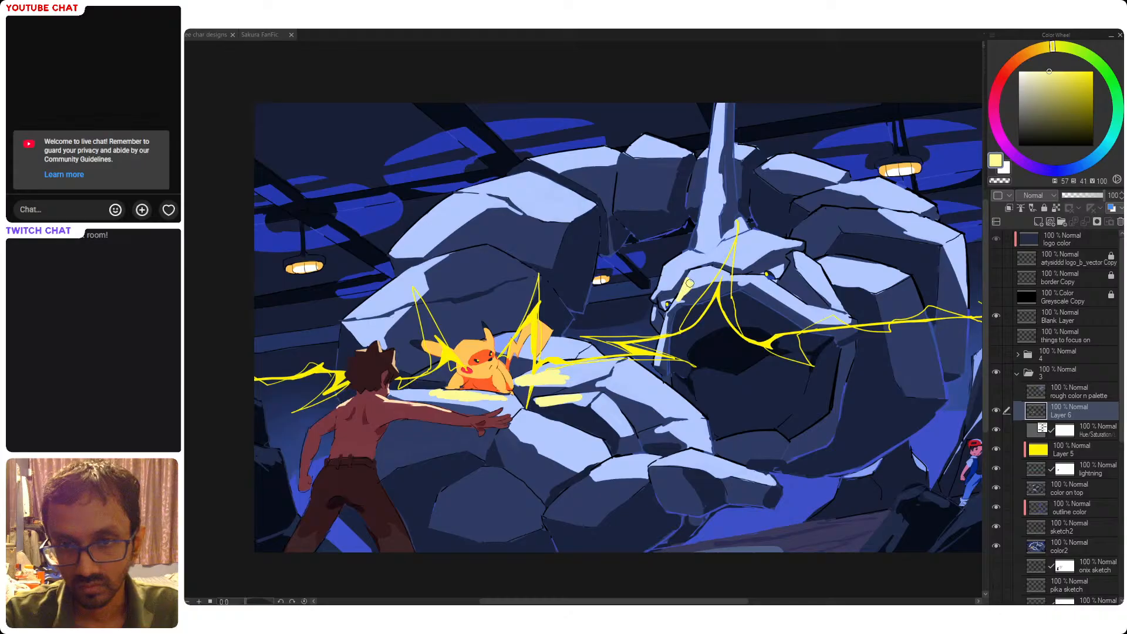
Paint pale yellow highlights on Onix's brow and the edge of its snout, trimming the brow highlight with the transparent colour
mouse_move(690, 283)
left_mouse_down()
mouse_move(705, 278)
mouse_move(688, 282)
left_mouse_up()
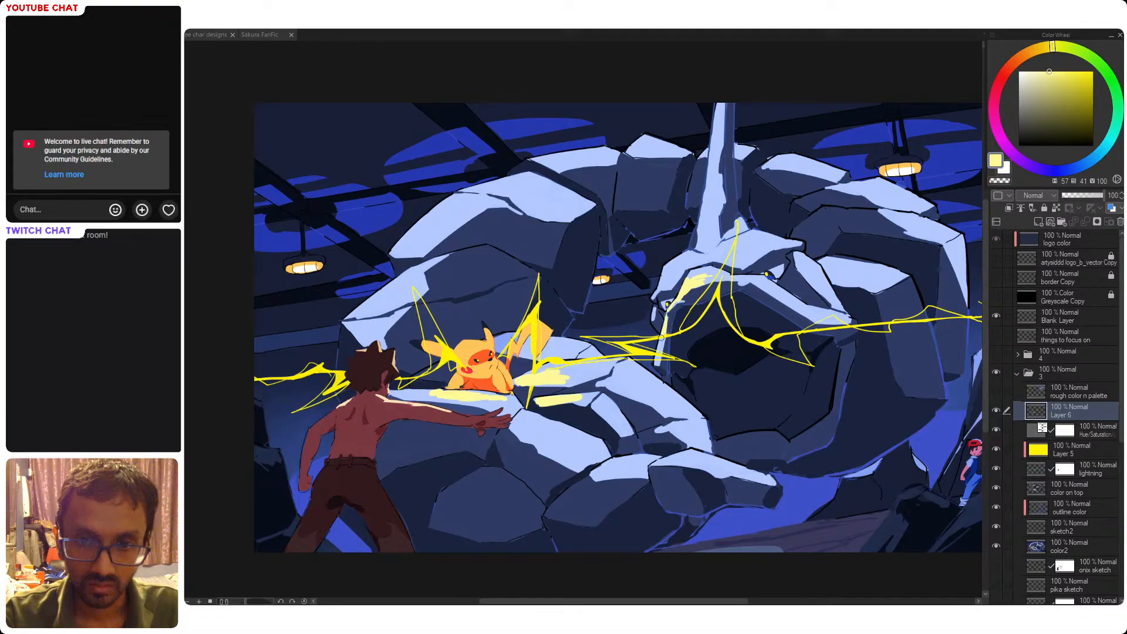
left_click_drag(662, 336, 659, 351)
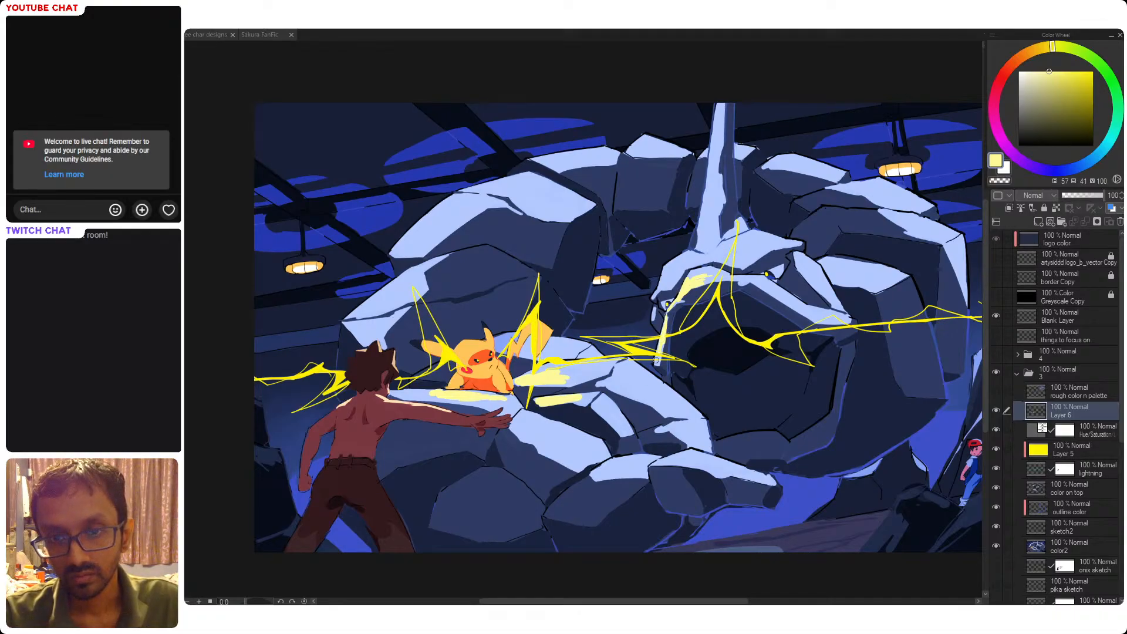
scroll(657, 360, "down", 2)
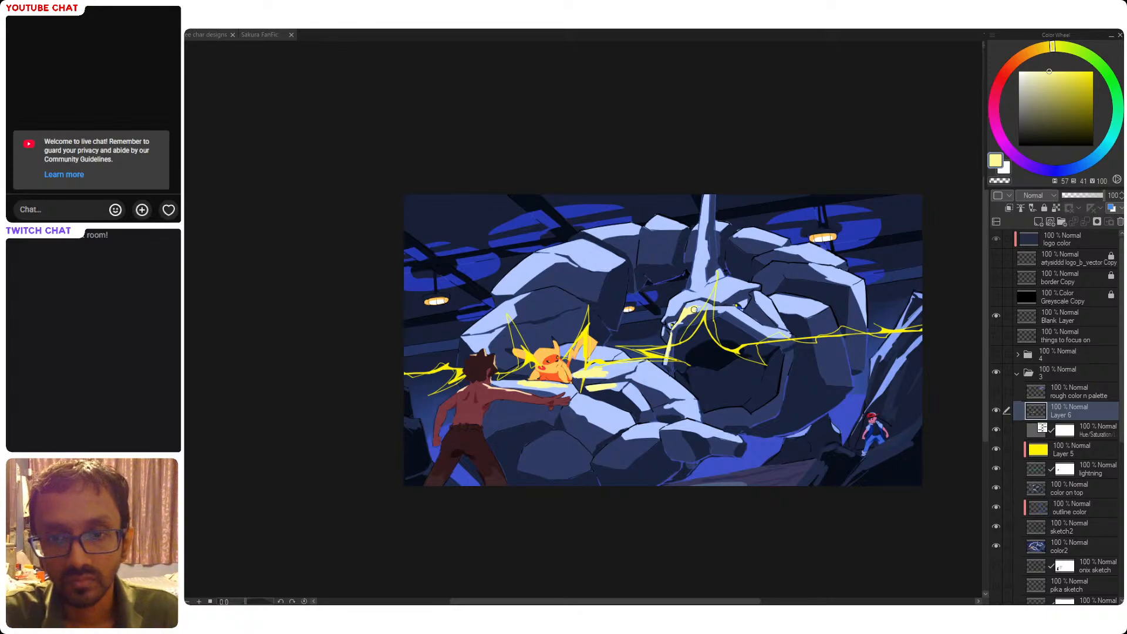
key("c")
left_click_drag(703, 307, 691, 320)
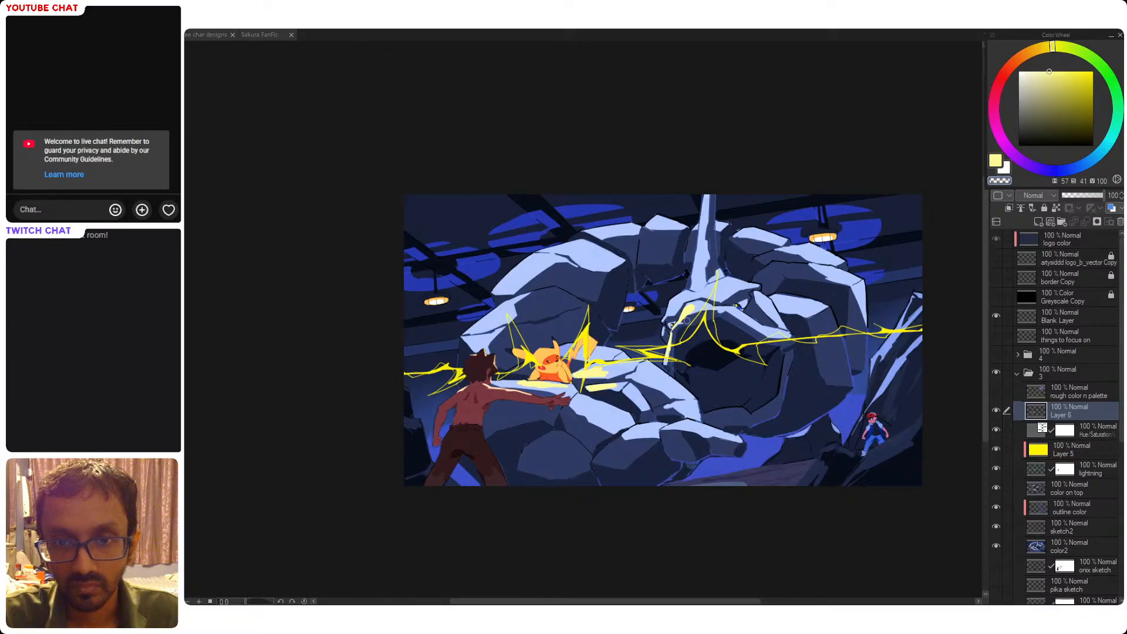
Show the Greyscale Copy layer to check the scene's light and dark values, and hide it again
key("c")
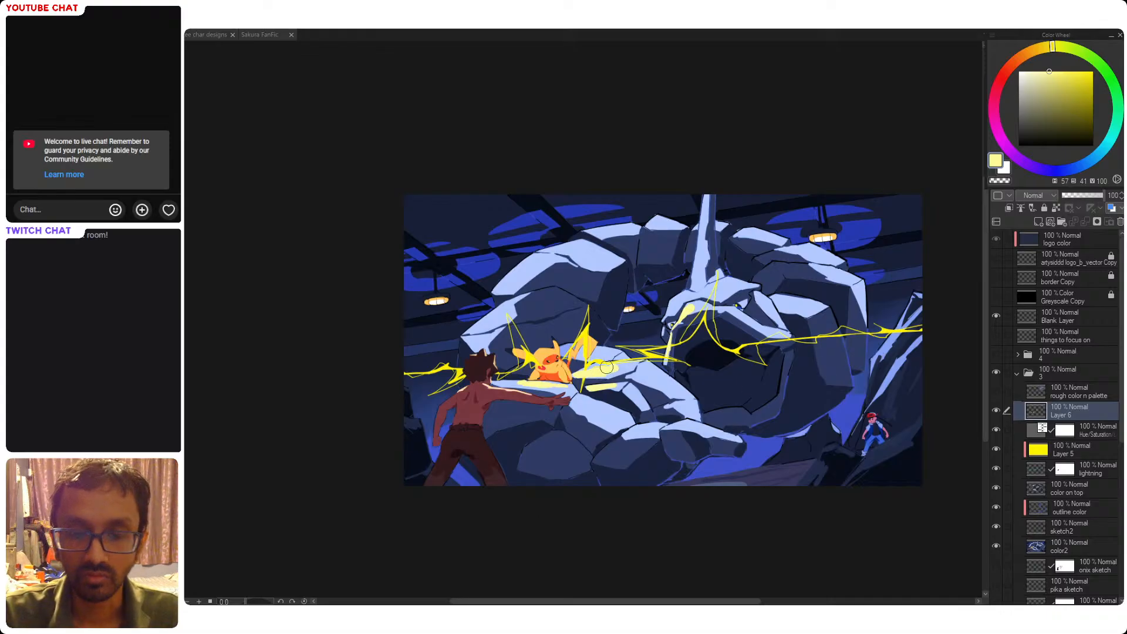
left_click(1002, 297)
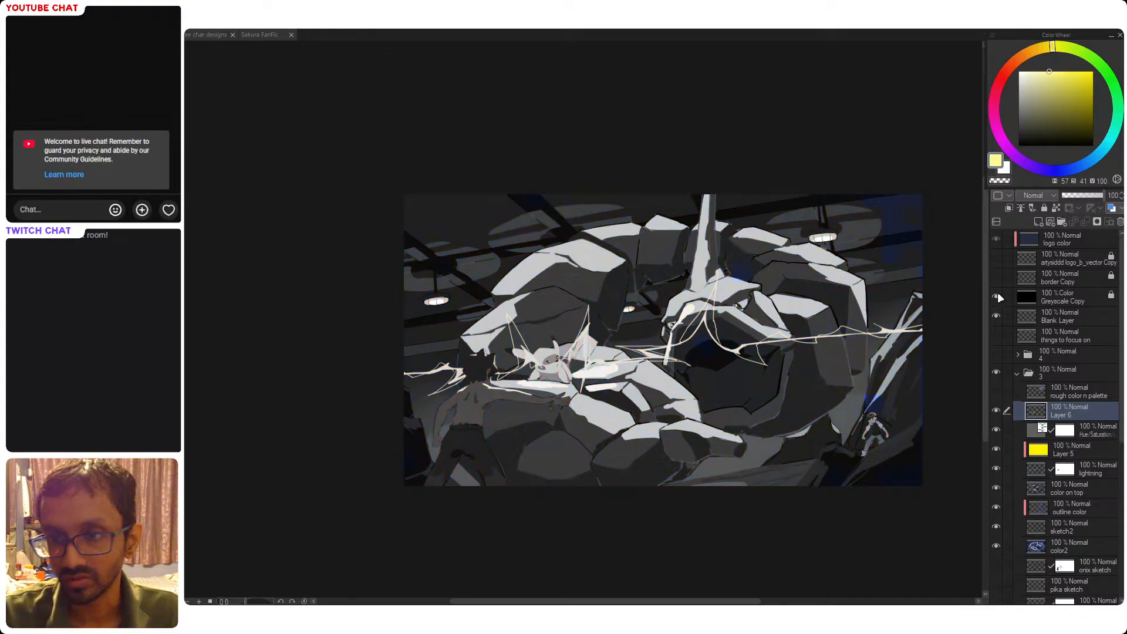
left_click(1002, 298)
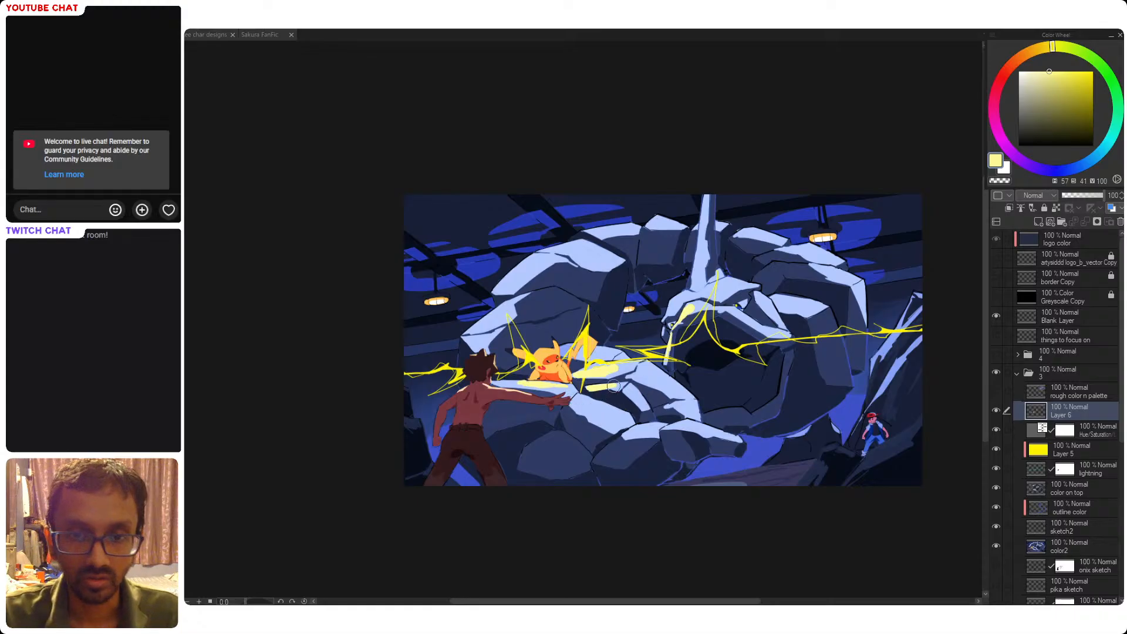
Paint pale yellow light on the rock beside the trainer's outstretched hand, and compare the scene with Layer 6 hidden and shown
left_click_drag(556, 386, 605, 405)
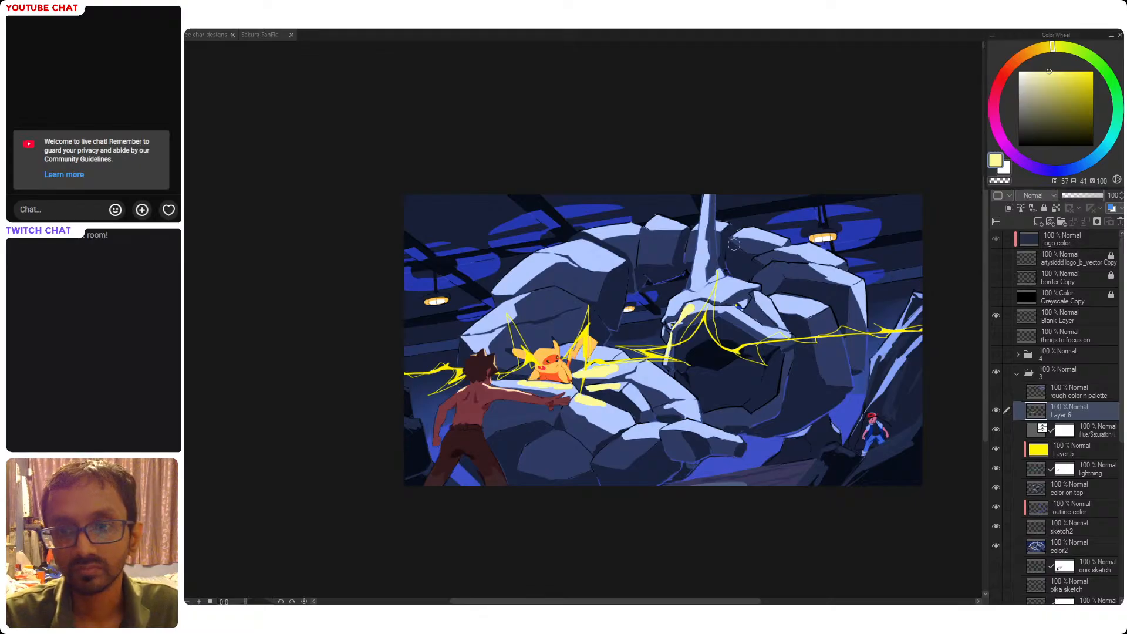
left_click_drag(622, 365, 622, 313)
left_click_drag(653, 373, 615, 406)
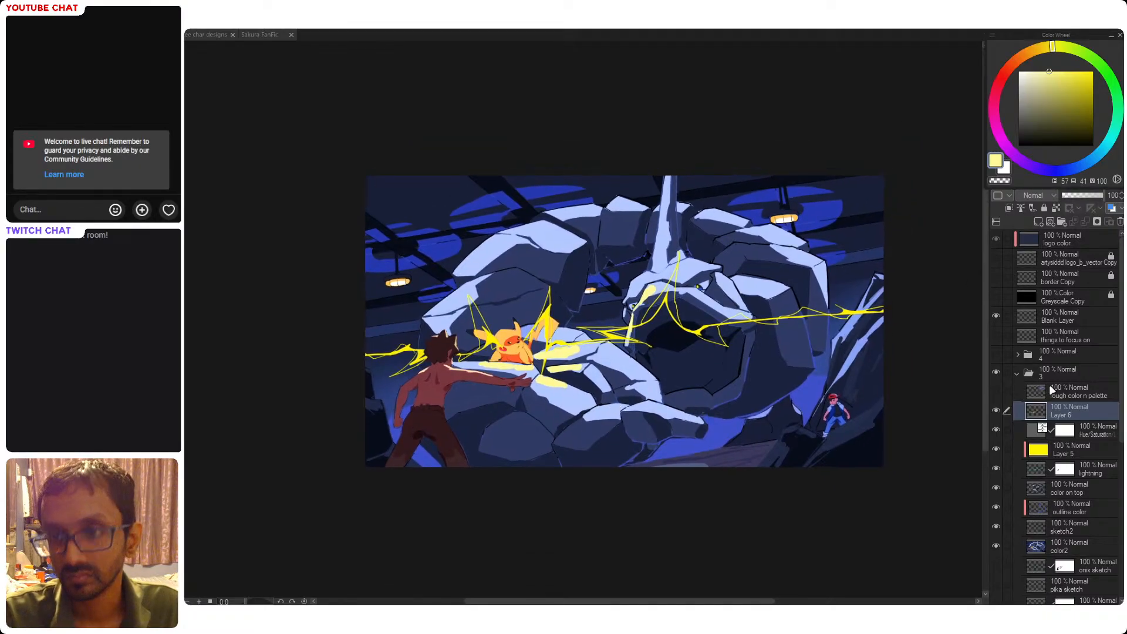
left_click(996, 414)
left_click(996, 413)
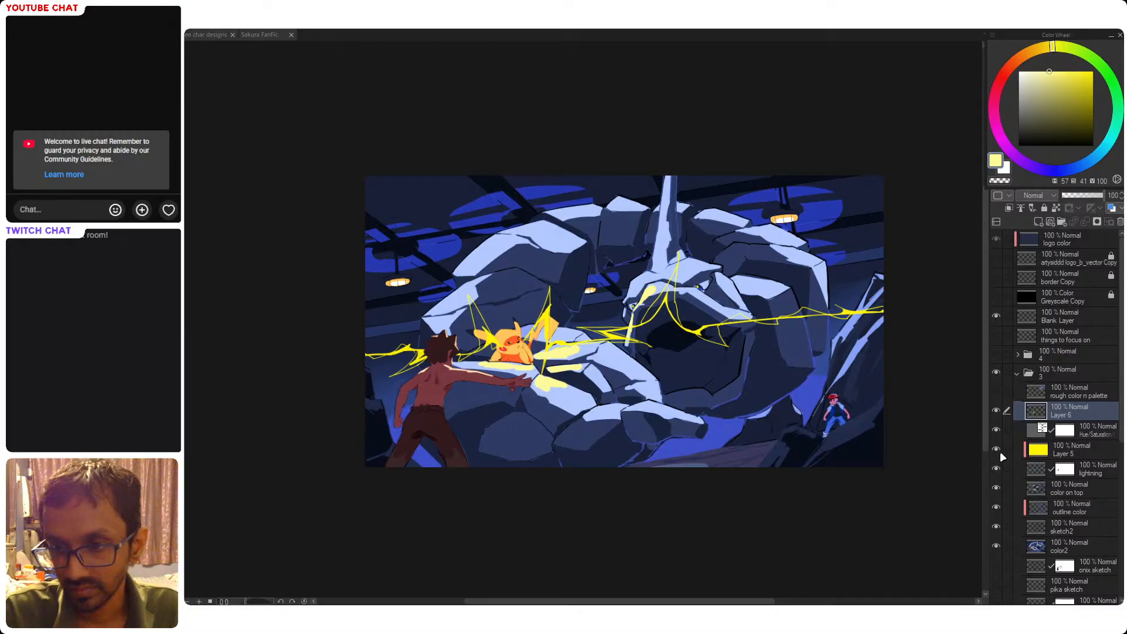
left_click(1036, 471, "ctrl")
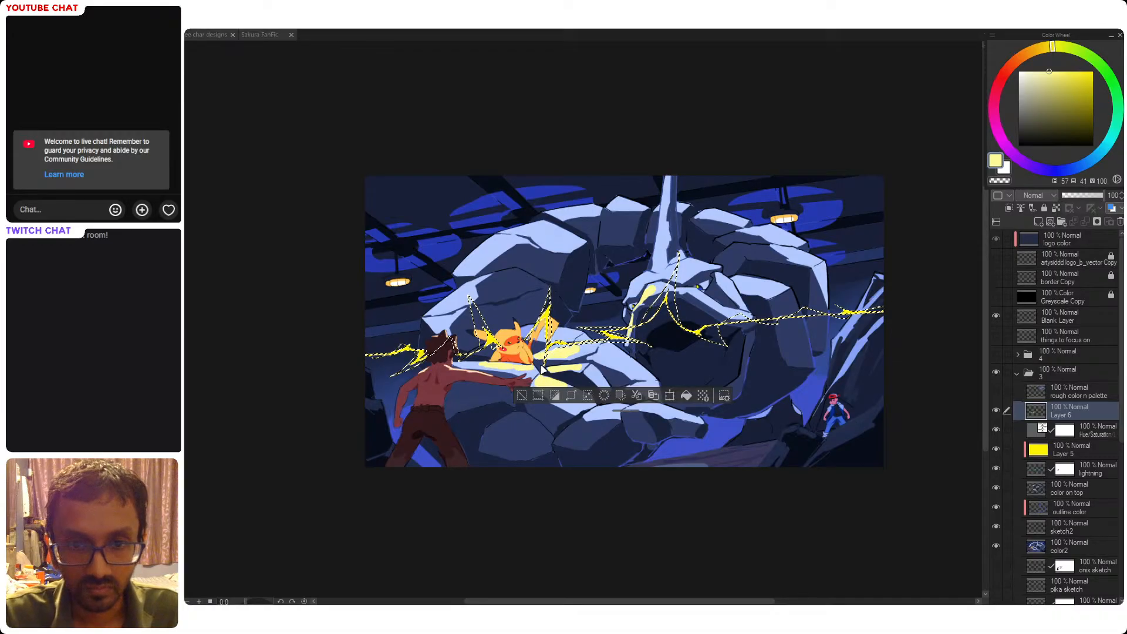
key("ctrl+d")
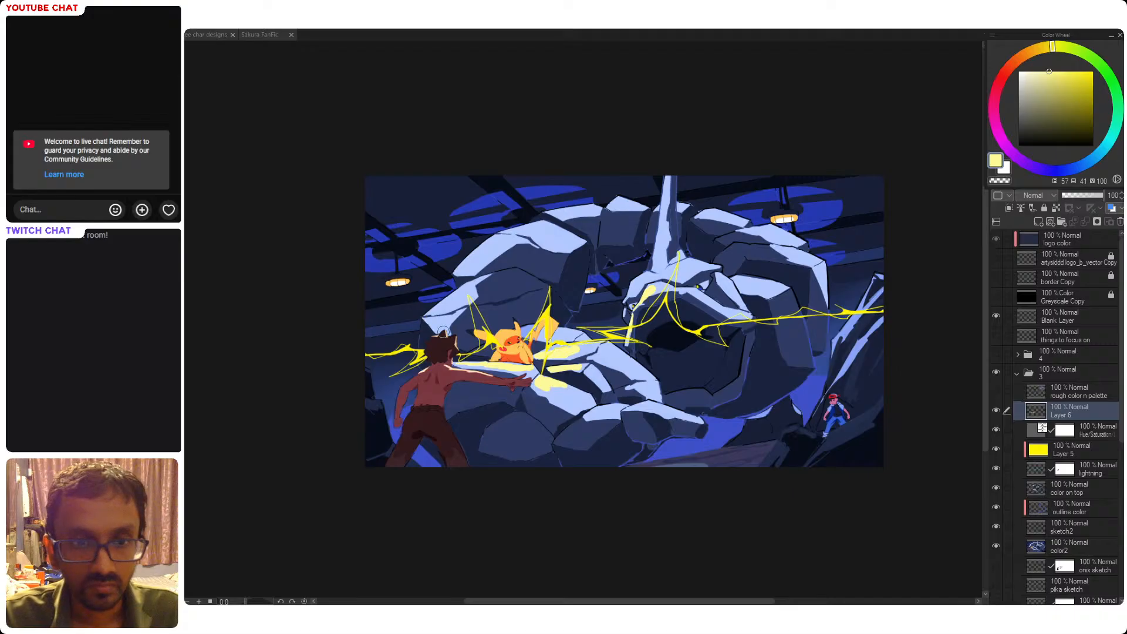
left_click(467, 326, "alt")
left_click(1071, 489)
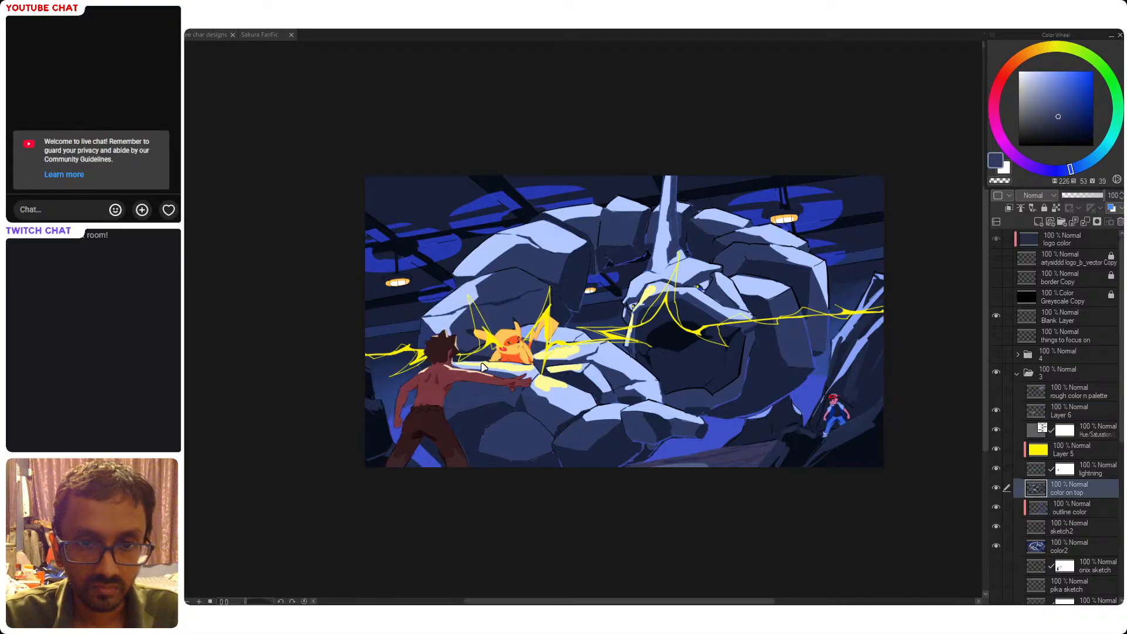
scroll(552, 339, "down", 1)
left_click_drag(557, 340, 567, 342)
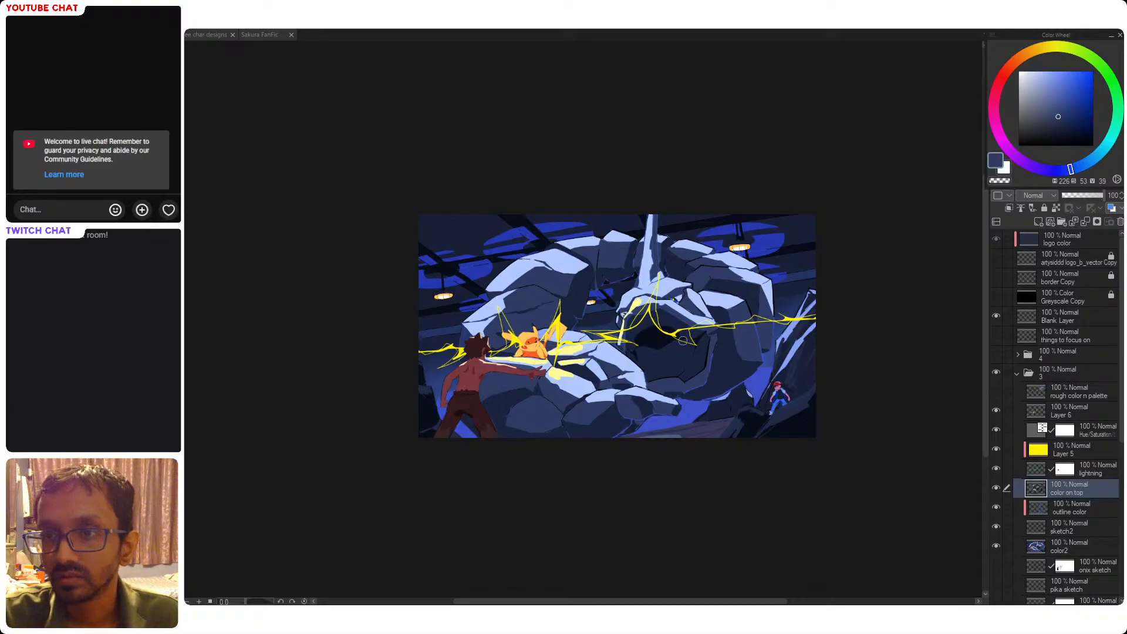
scroll(638, 359, "up", 1)
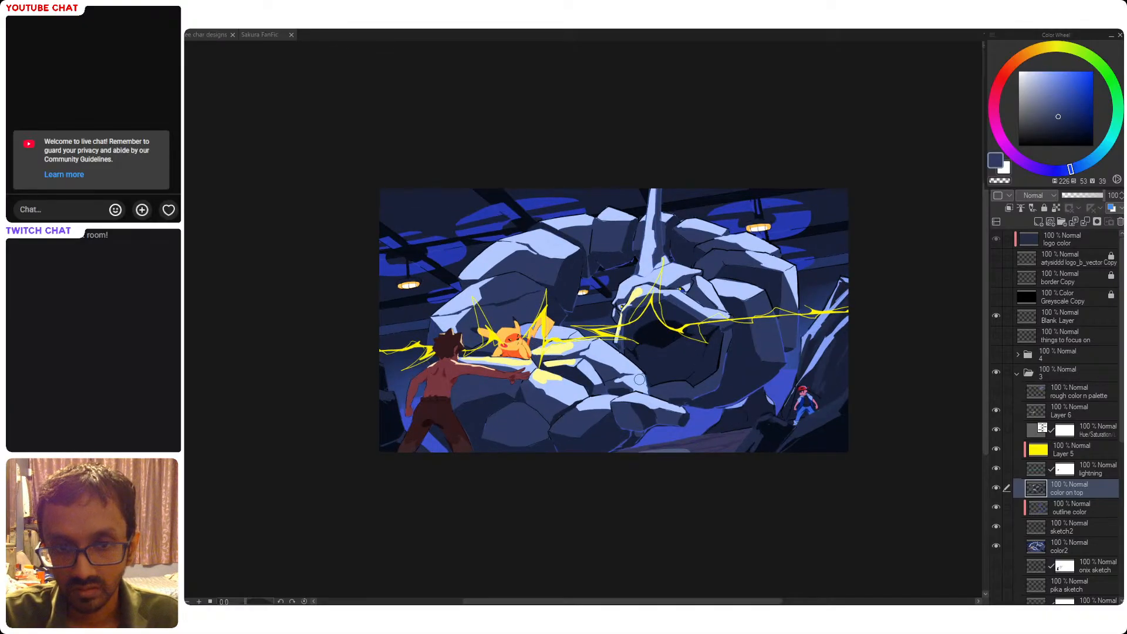
Sample the pale yellow light, adjust it to HSV 57, 46, 100, try filling the color on top layer and undo the fill
left_click(561, 349, "alt")
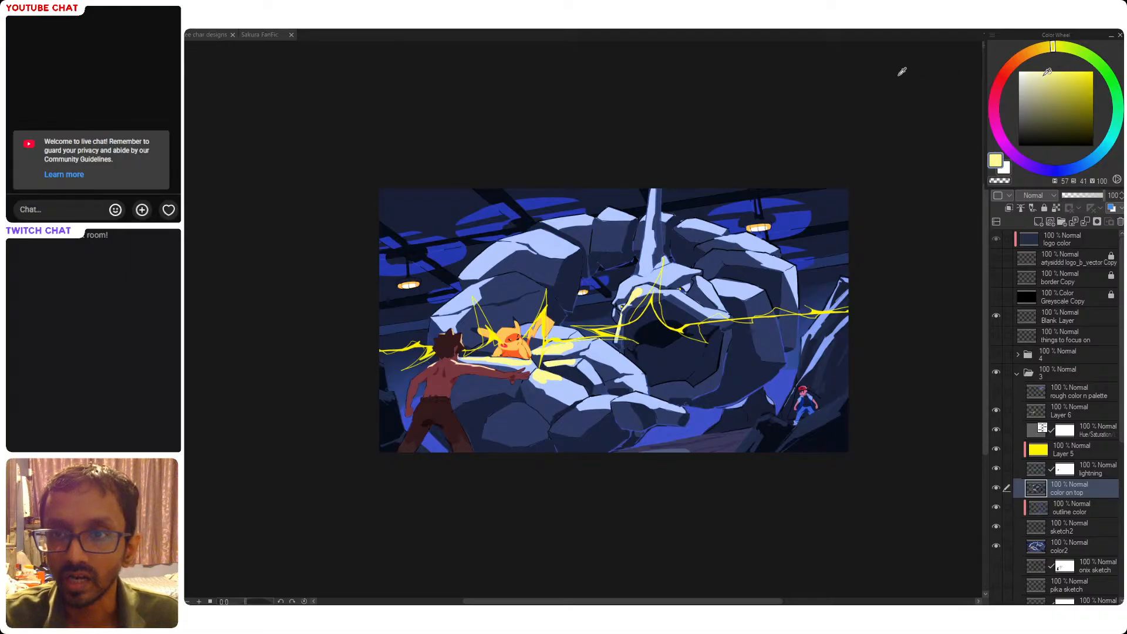
left_click(1052, 71)
left_click(504, 397)
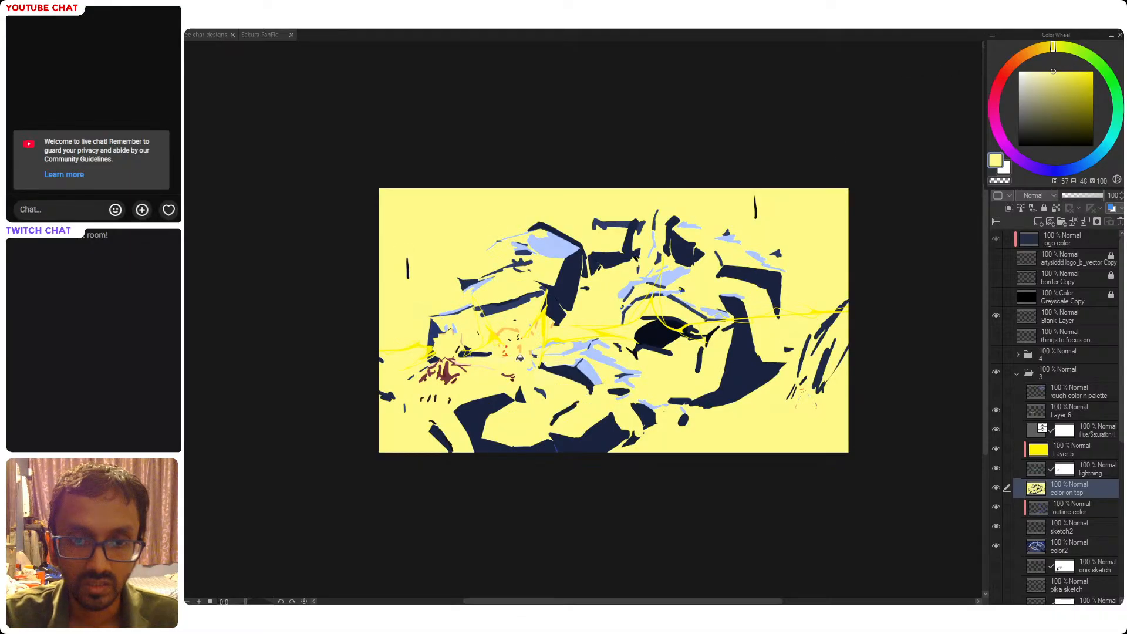
key("ctrl+z")
Rename Layer 6 as "lighting reflection" and place it directly below the Hue/Saturation correction layer
left_click(1062, 411)
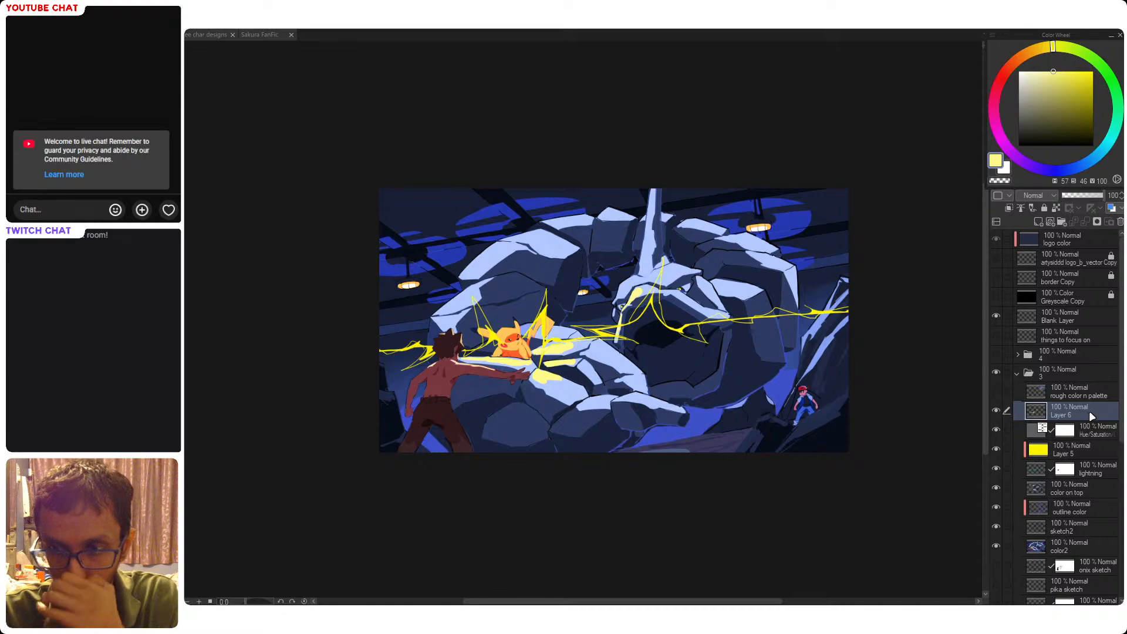
left_click_drag(1079, 473, 1065, 457)
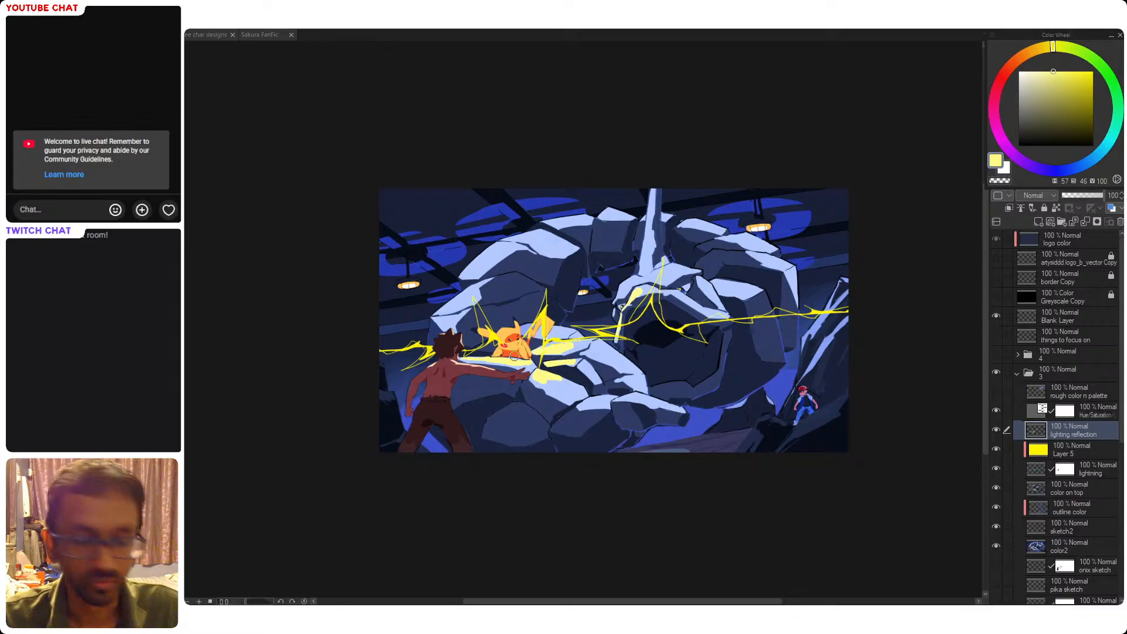
key("c")
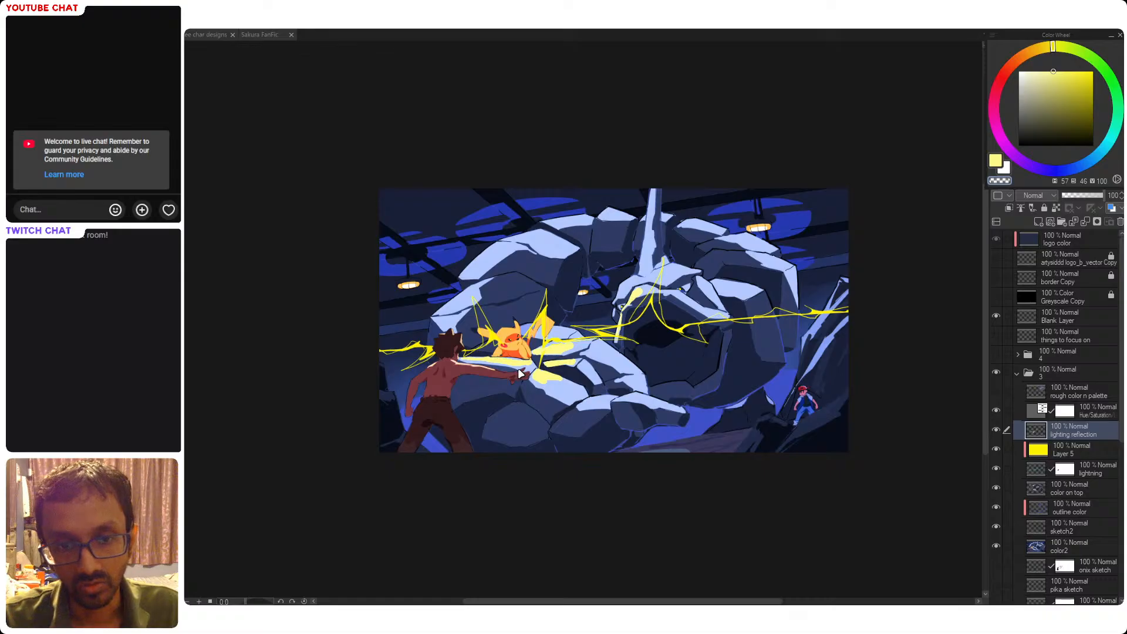
Compare the scene with and without the Hue/Saturation correction layer inside folder 3, and collapse the folder
left_click(1016, 372)
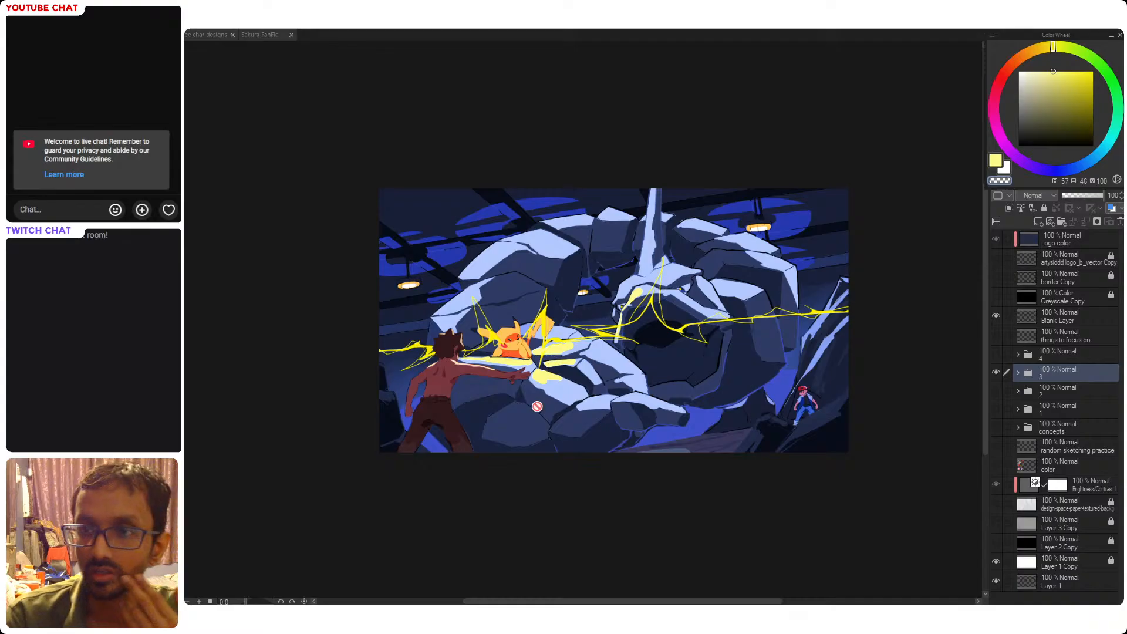
left_click(1017, 373)
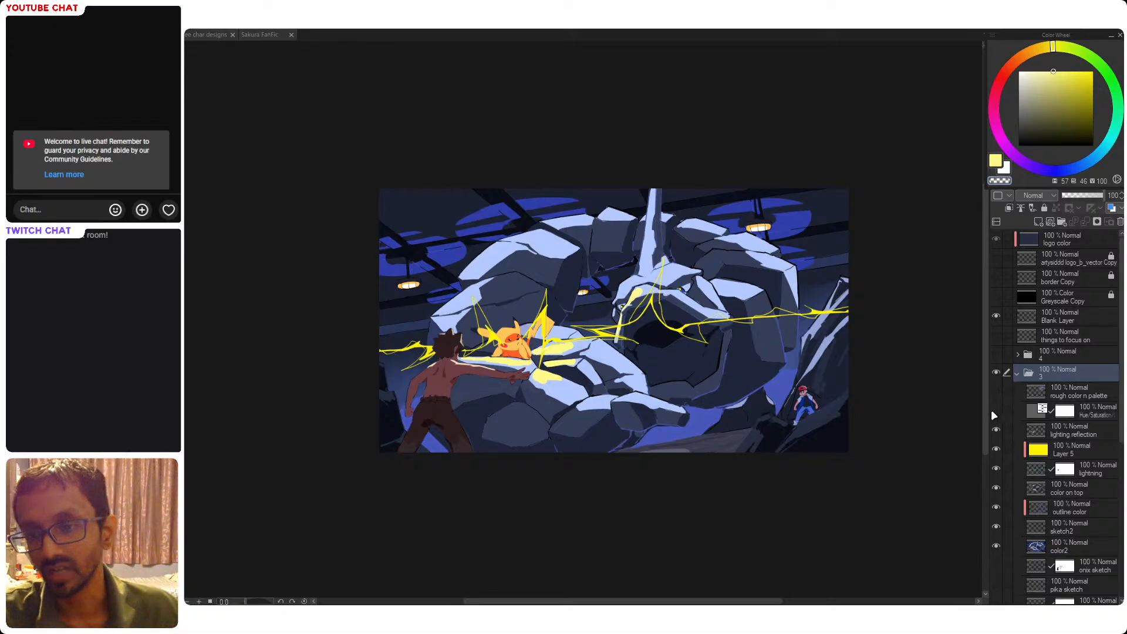
left_click(997, 410)
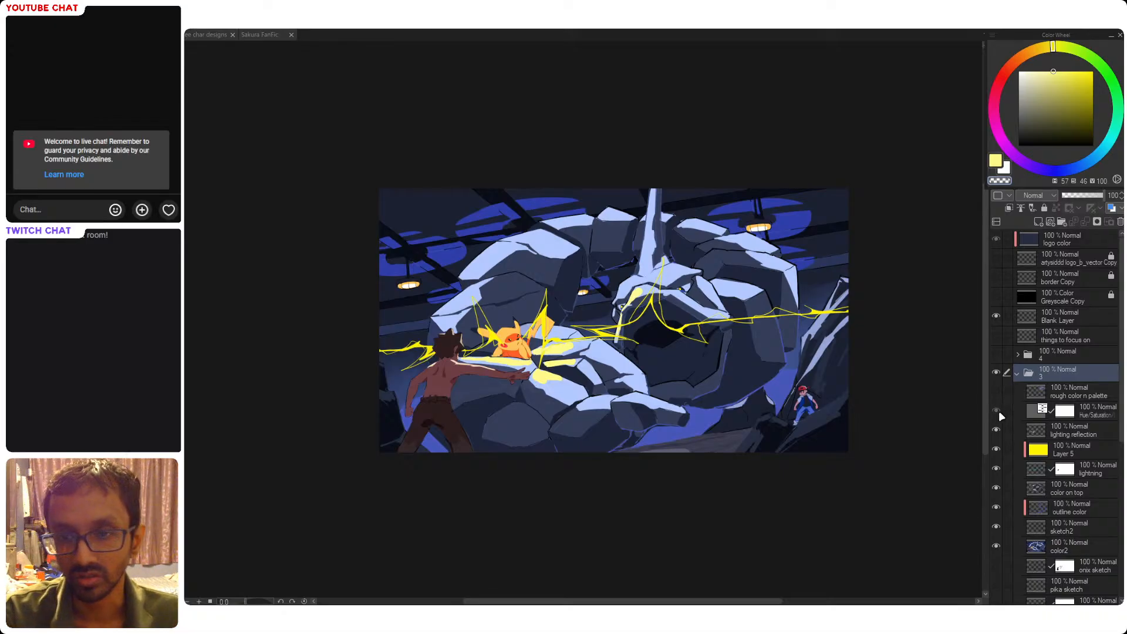
left_click(1018, 374)
Hide folder 3, review the illustrations in the concepts, 1 and 2 folders one at a time, and show folder 3 again
left_click(997, 371)
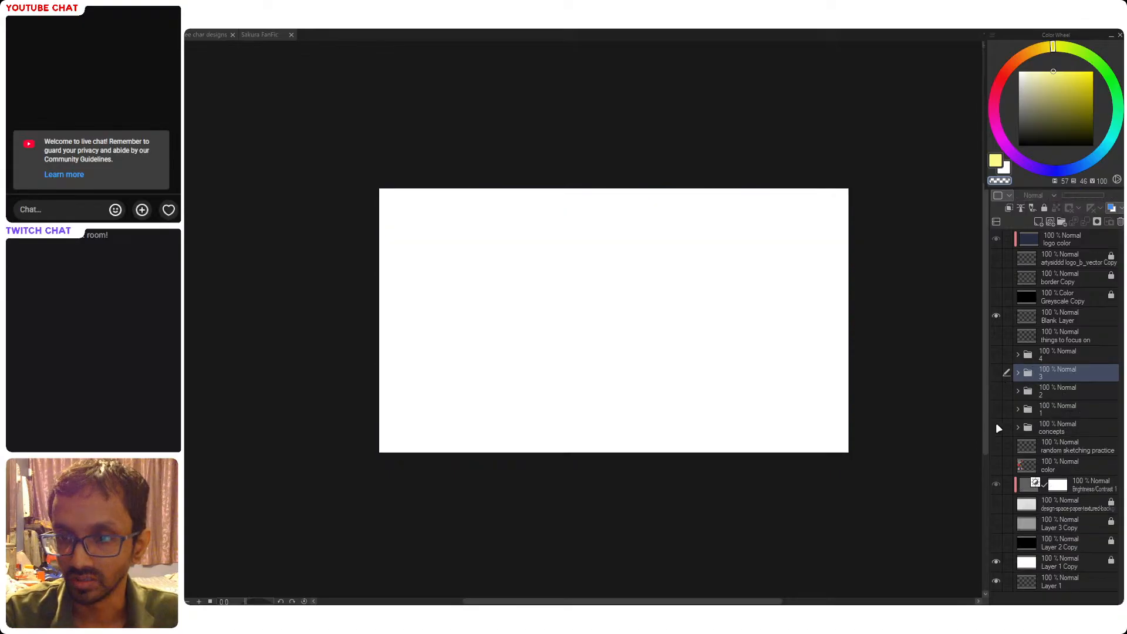
left_click(996, 423)
left_click(995, 424)
left_click(996, 408)
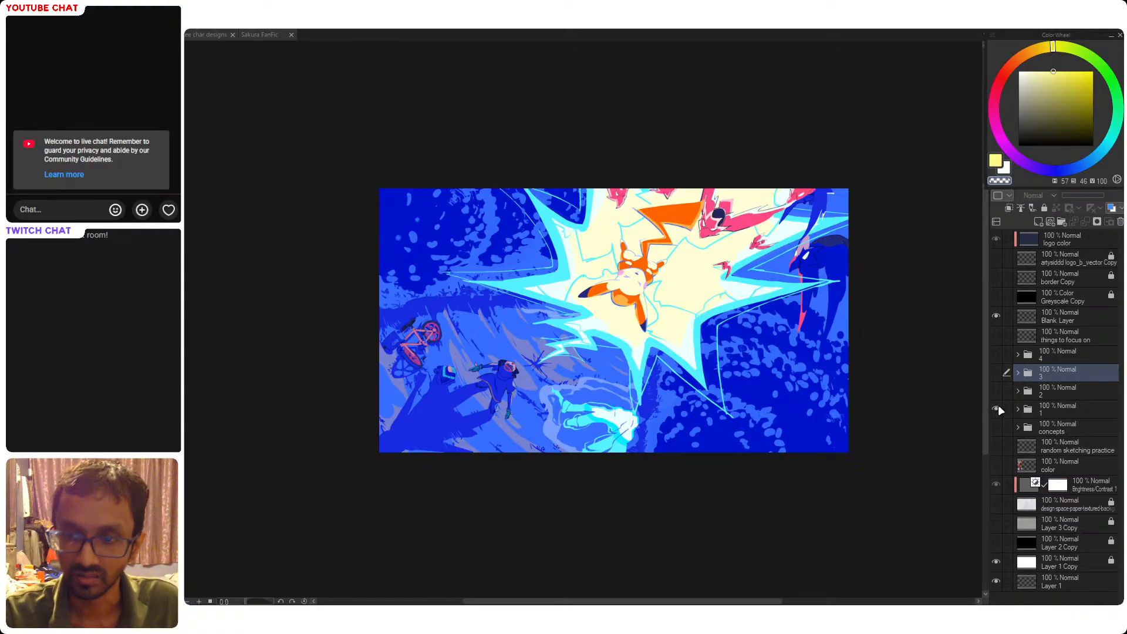
left_click(995, 409)
left_click(996, 390)
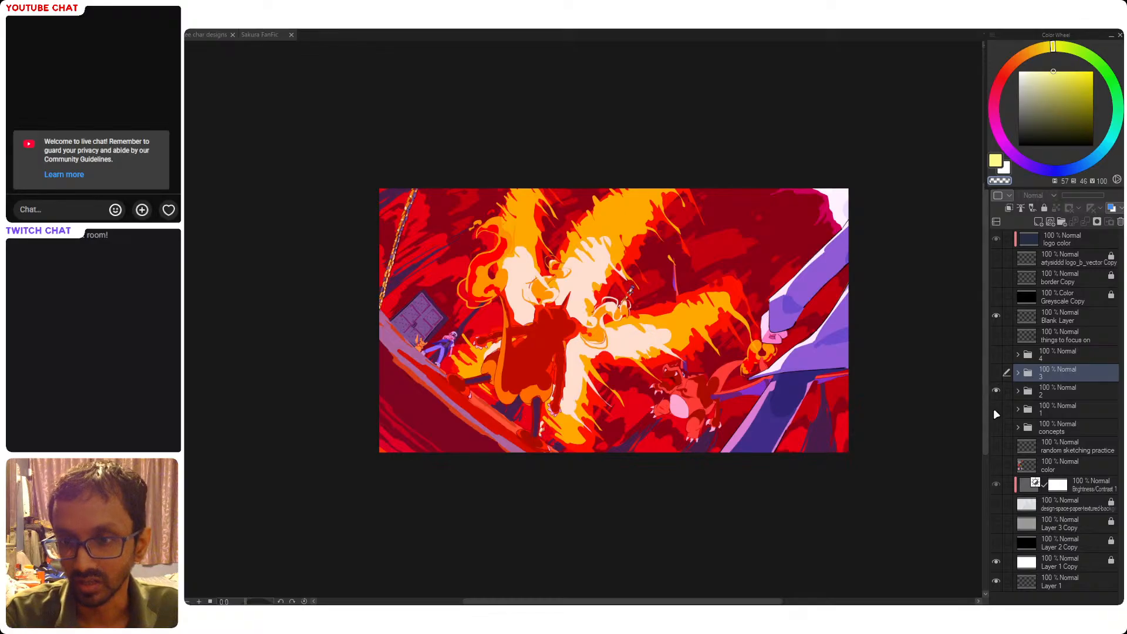
left_click(996, 391)
left_click(995, 408)
left_click(995, 407)
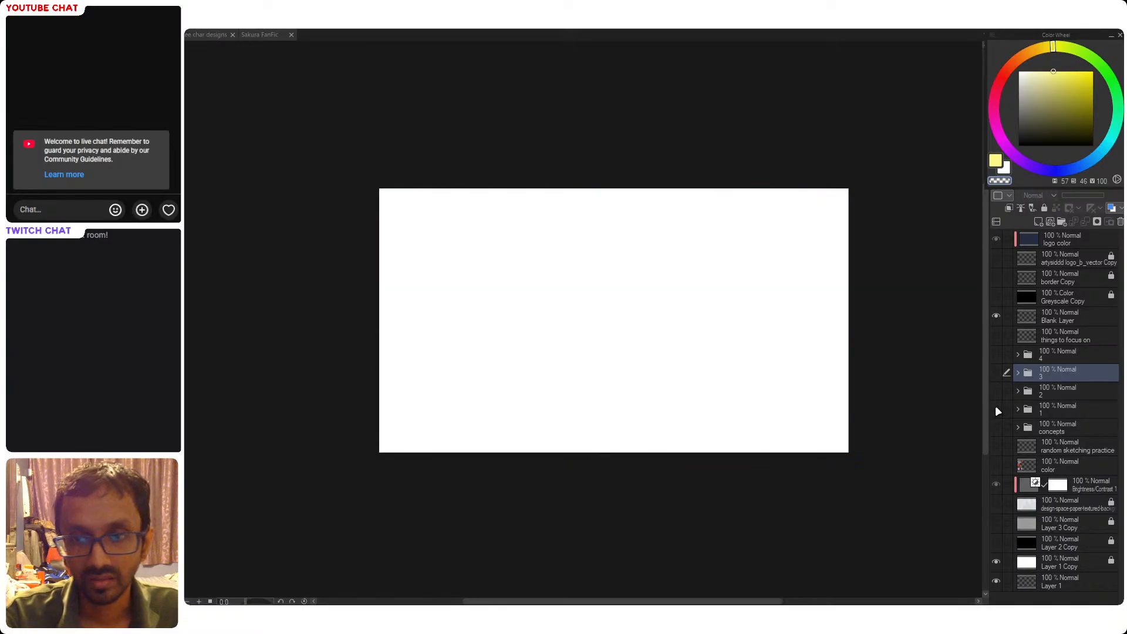
left_click(995, 374)
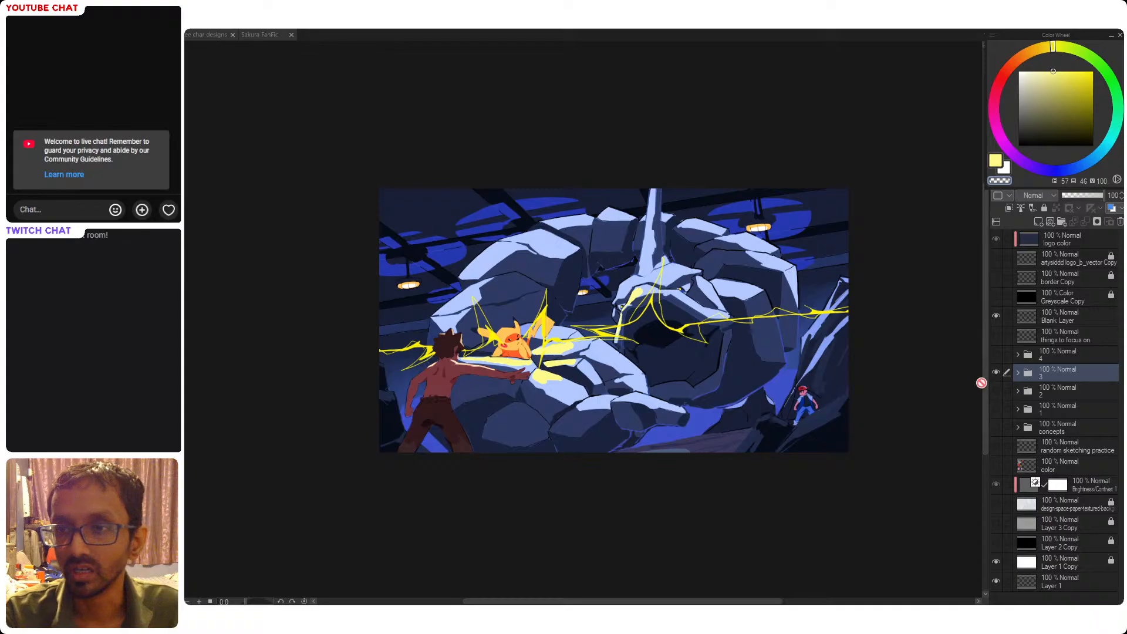
Expand folder 3, make color2 the active layer and sample the dark blue of the background above Onix
left_click(1018, 373)
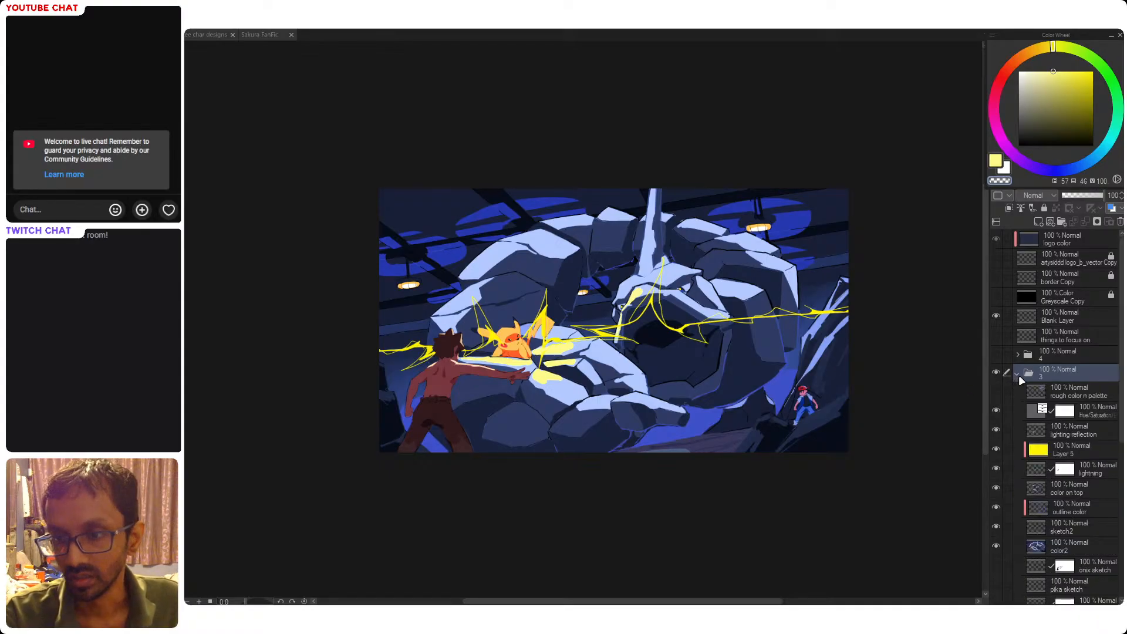
left_click(1016, 372)
left_click(1017, 373)
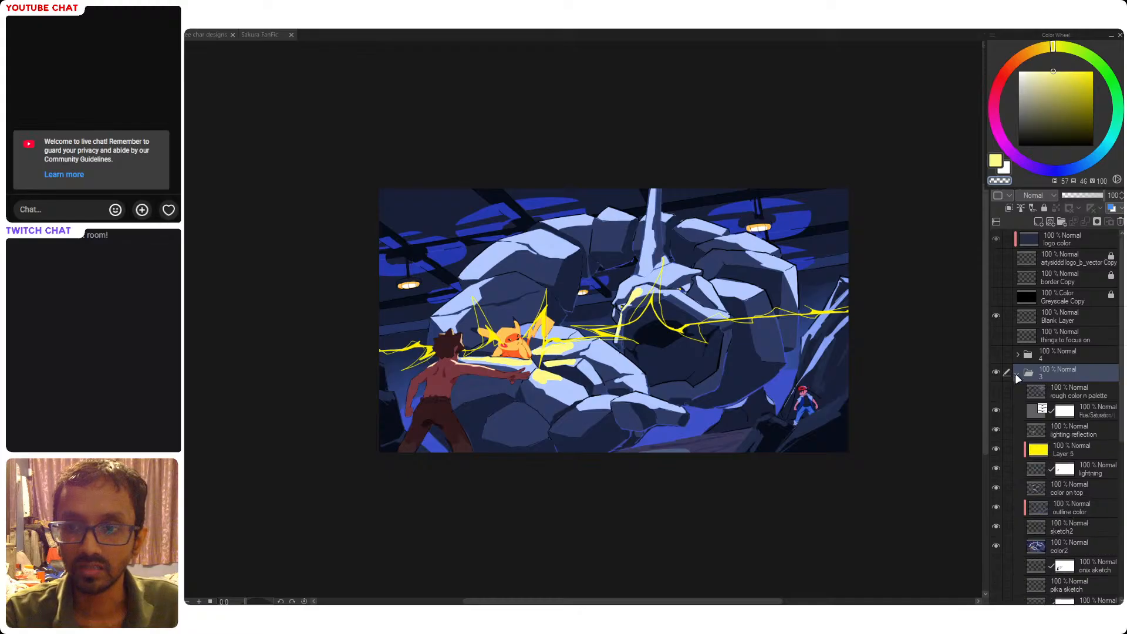
left_click(1064, 547)
left_click(826, 203, "alt")
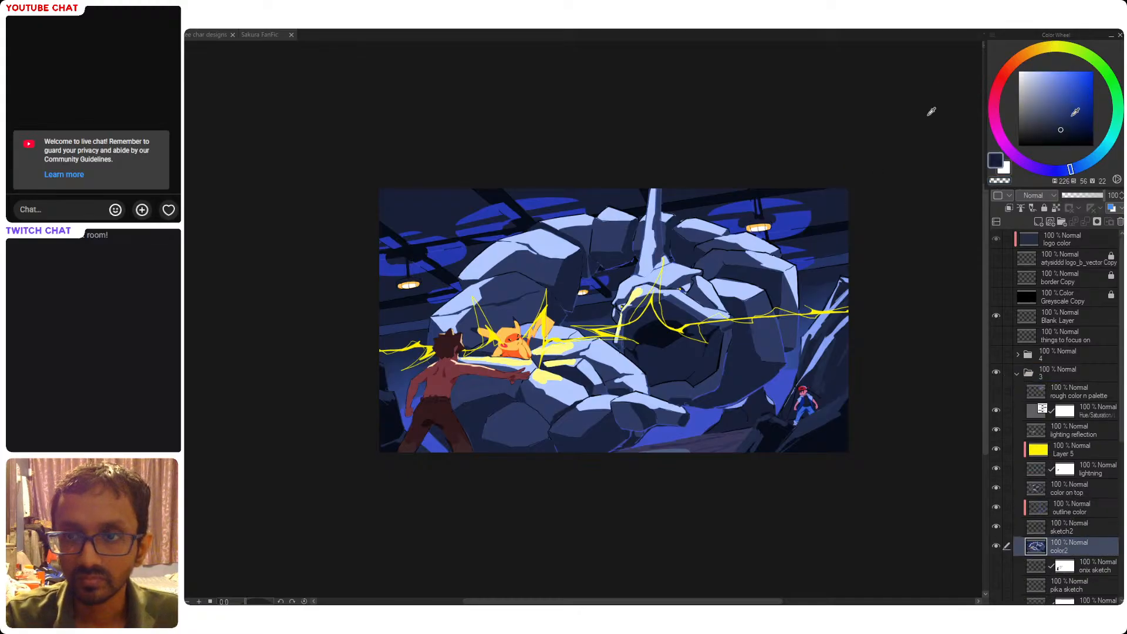
Undo a spilled fill on color2, select only the background behind Onix to the right of its horn and fill it with HSV 226, 87, 50
left_click(815, 247)
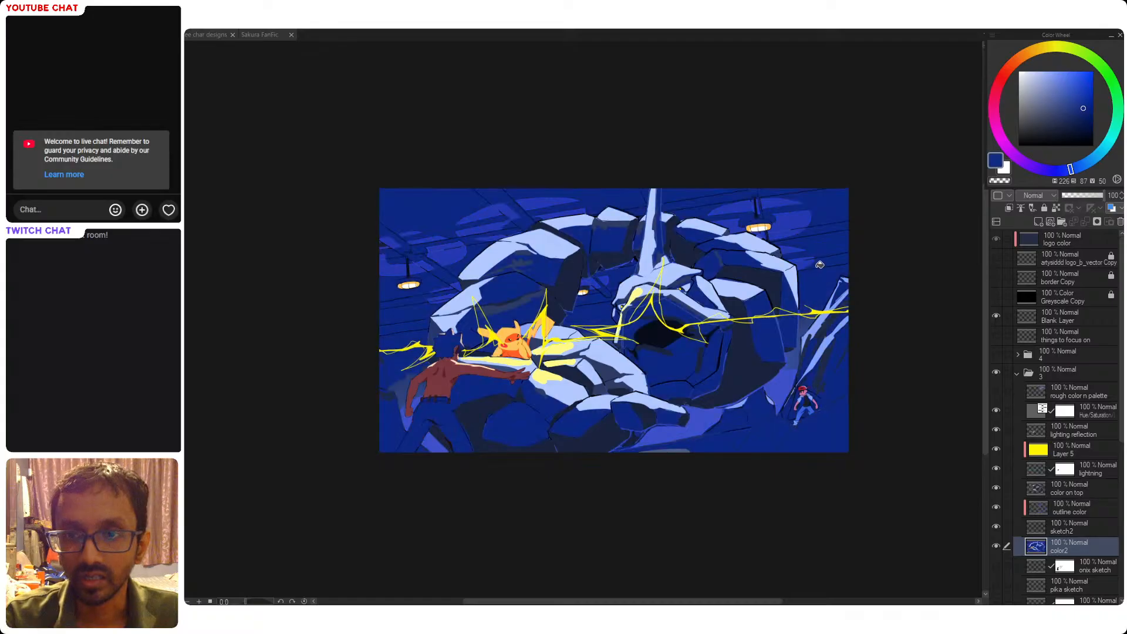
key("ctrl+z")
key("w")
left_click(824, 211)
left_click(816, 278)
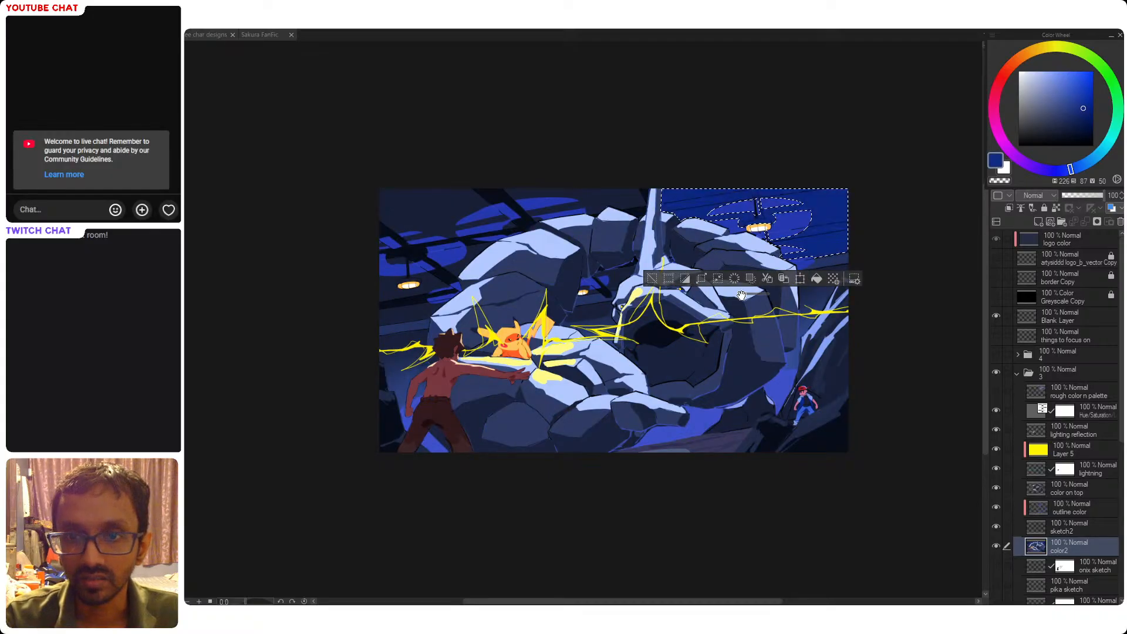
Refill the selected background right of the horn with a deeper blue, HSV 226, 100, 43, and clear the selection
key("ctrl+d")
key("ctrl+z")
key("ctrl+z")
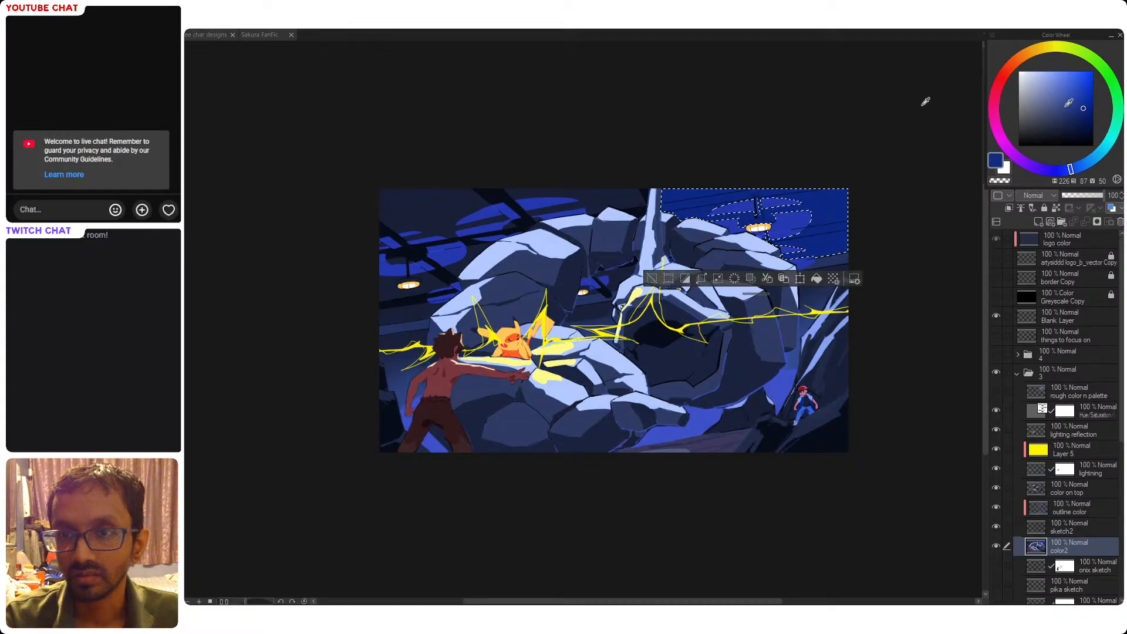
left_click(1092, 113)
key("g")
left_click(827, 209)
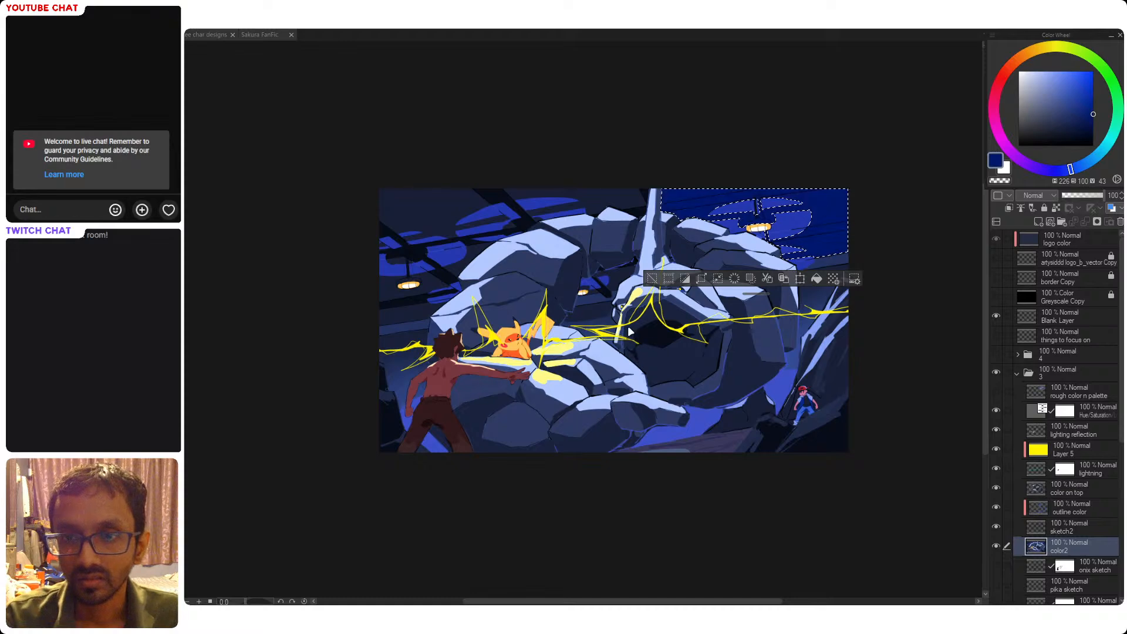
key("ctrl+d")
Select the dark background left of Onix's horn, fill it with the same HSV 226, 100, 43 blue and clear the selection
key("w")
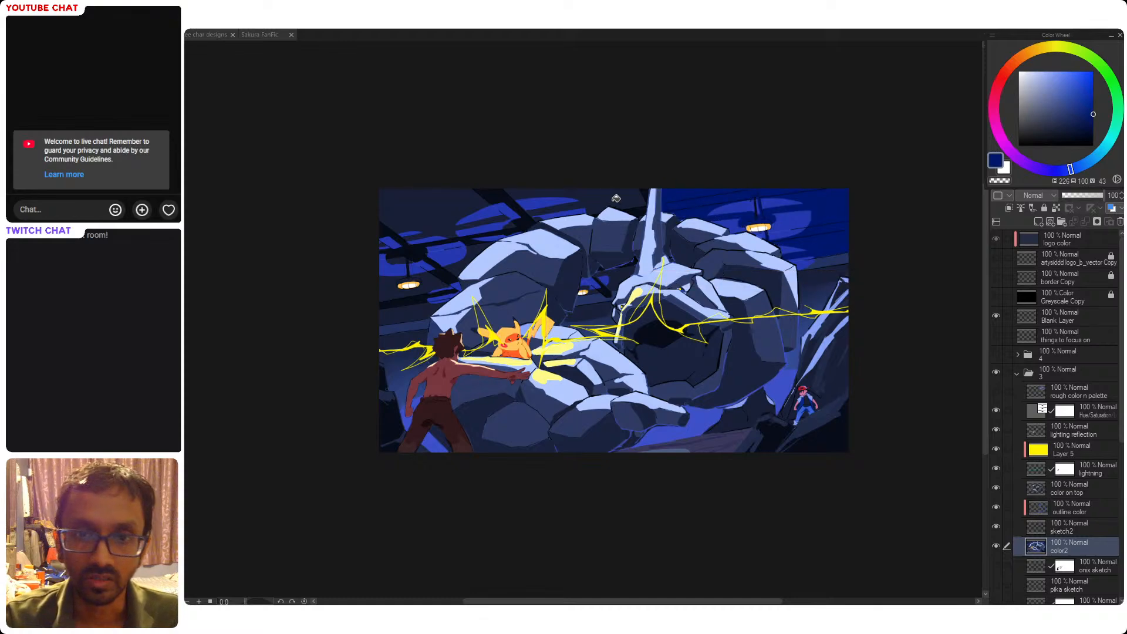
left_click(596, 198)
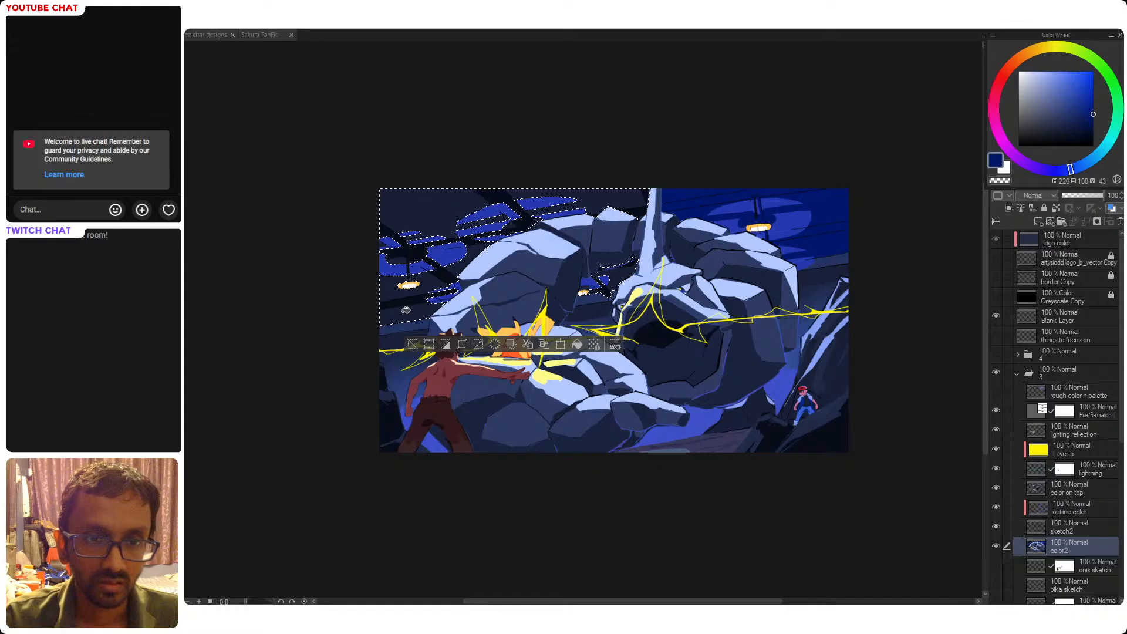
left_click(420, 287)
key("ctrl+d")
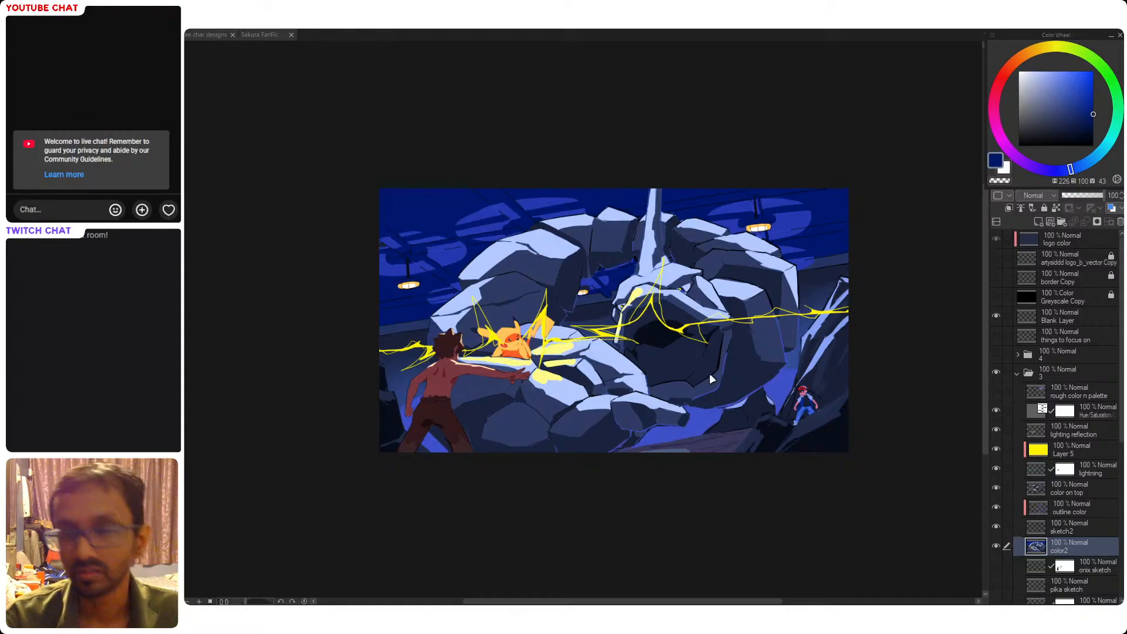
scroll(709, 375, "down", 3)
left_click_drag(796, 400, 740, 419)
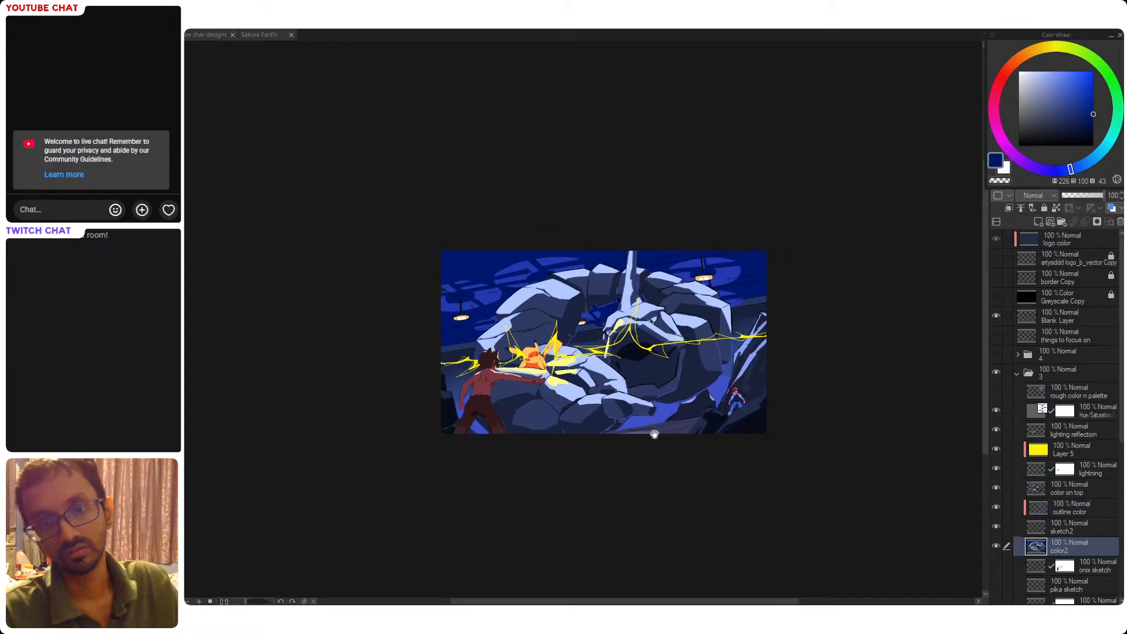
Undo the deep blue background fills on both sides of Onix's horn
key("ctrl+z")
key("ctrl+z")
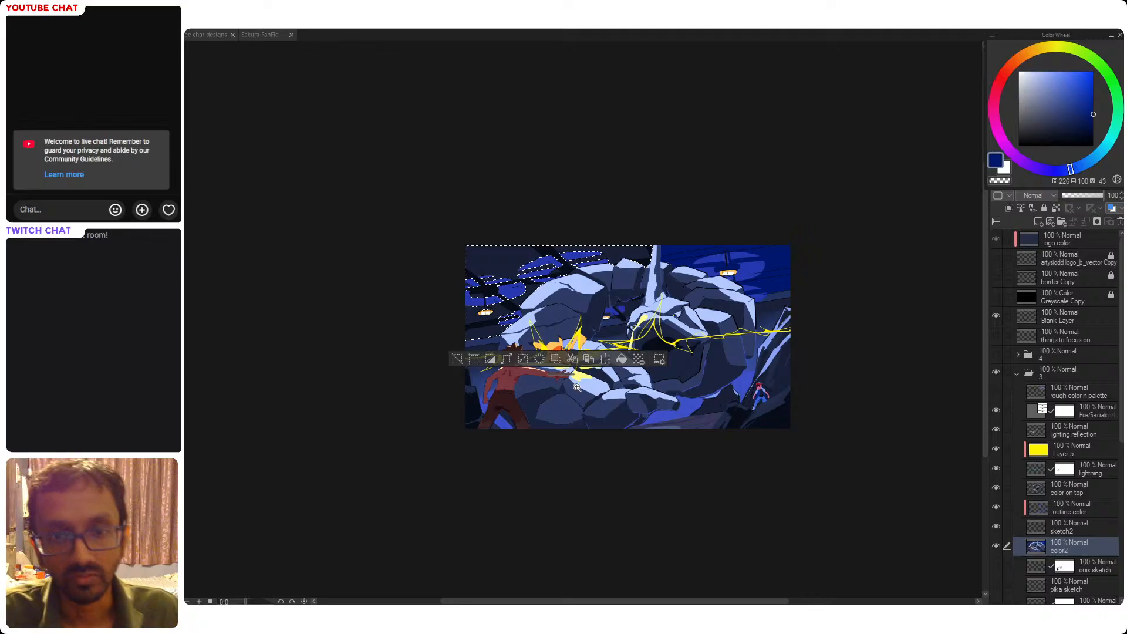
key("ctrl+z")
key("ctrl+z")
key("ctrl+z")
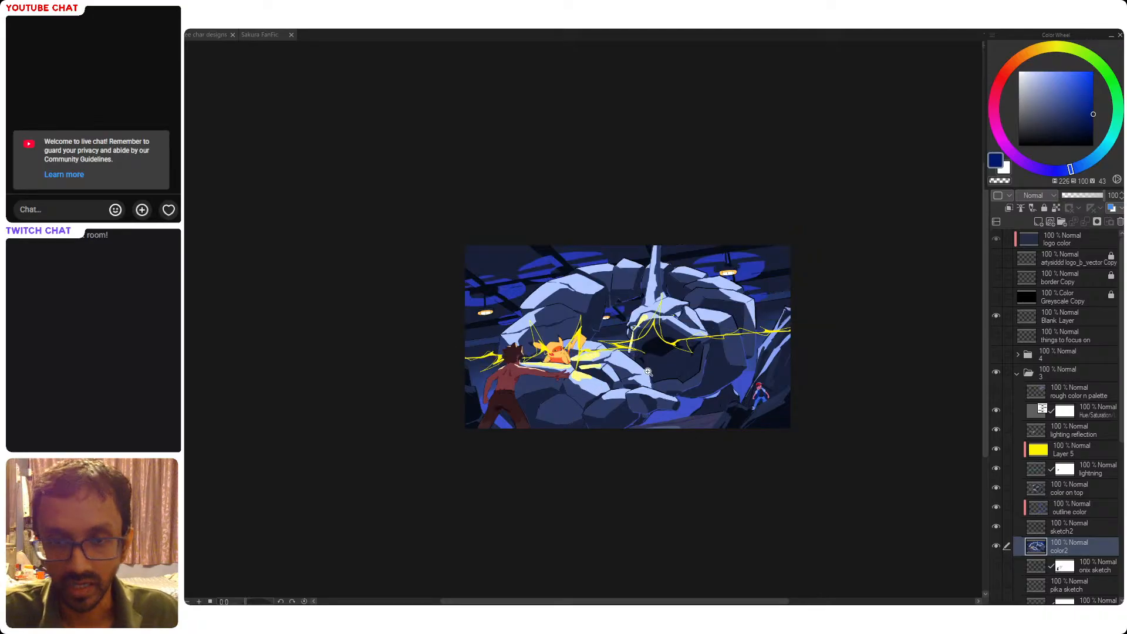
left_click_drag(688, 416, 676, 419)
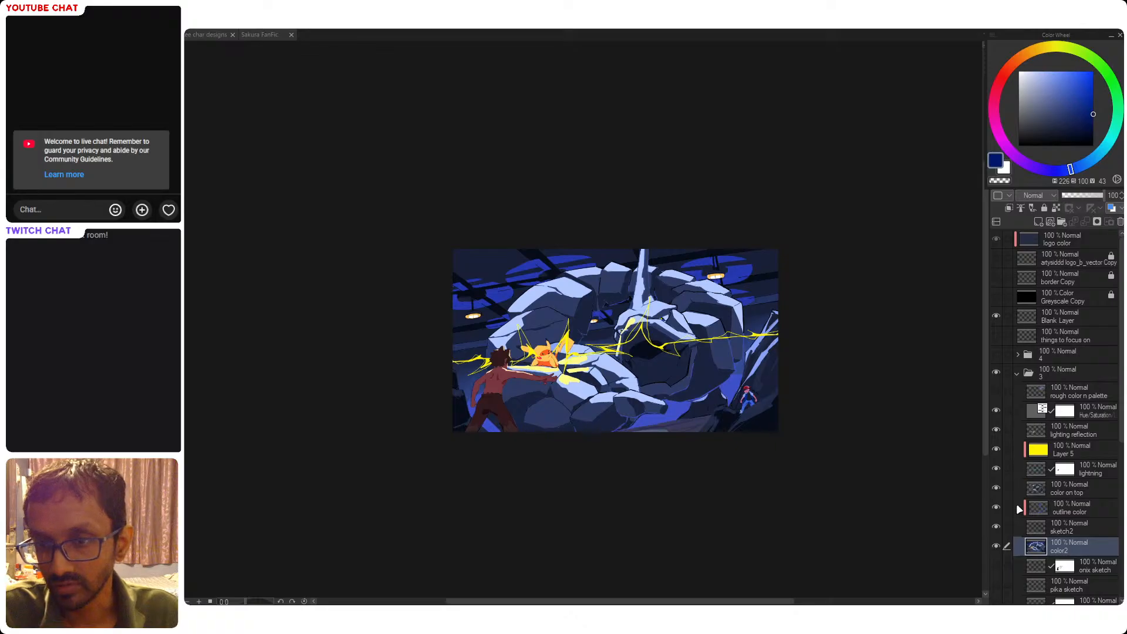
Collapse folder 3, compare it with folder 4 and check the Onix scene's values using the Greyscale Copy layer
left_click(1018, 375)
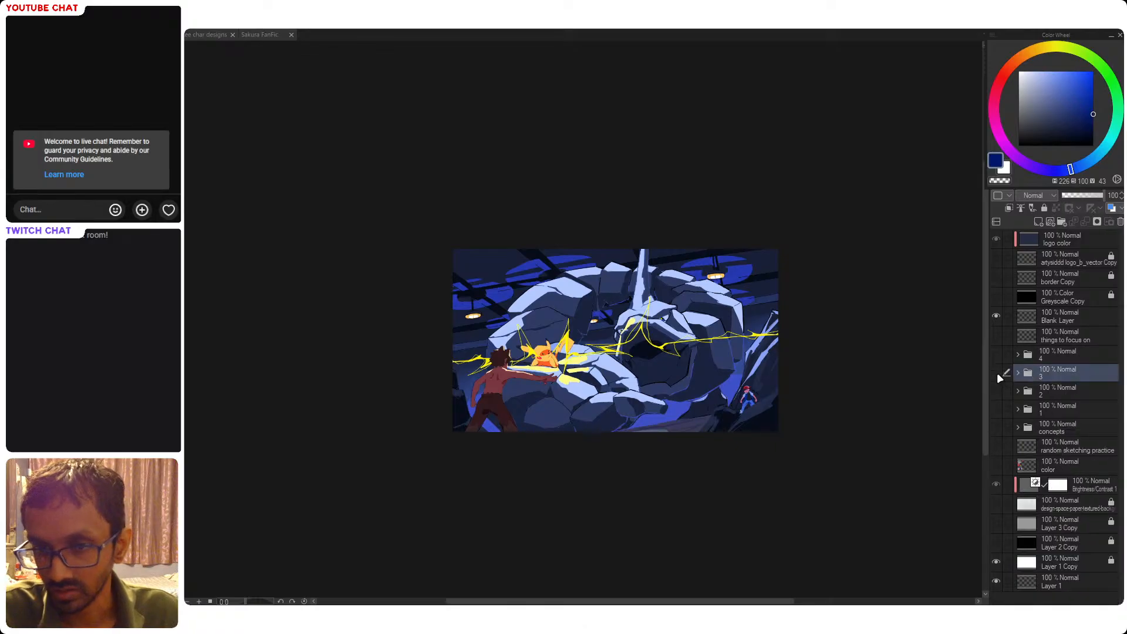
left_click(996, 373)
left_click(996, 355)
left_click(996, 360)
left_click(996, 374)
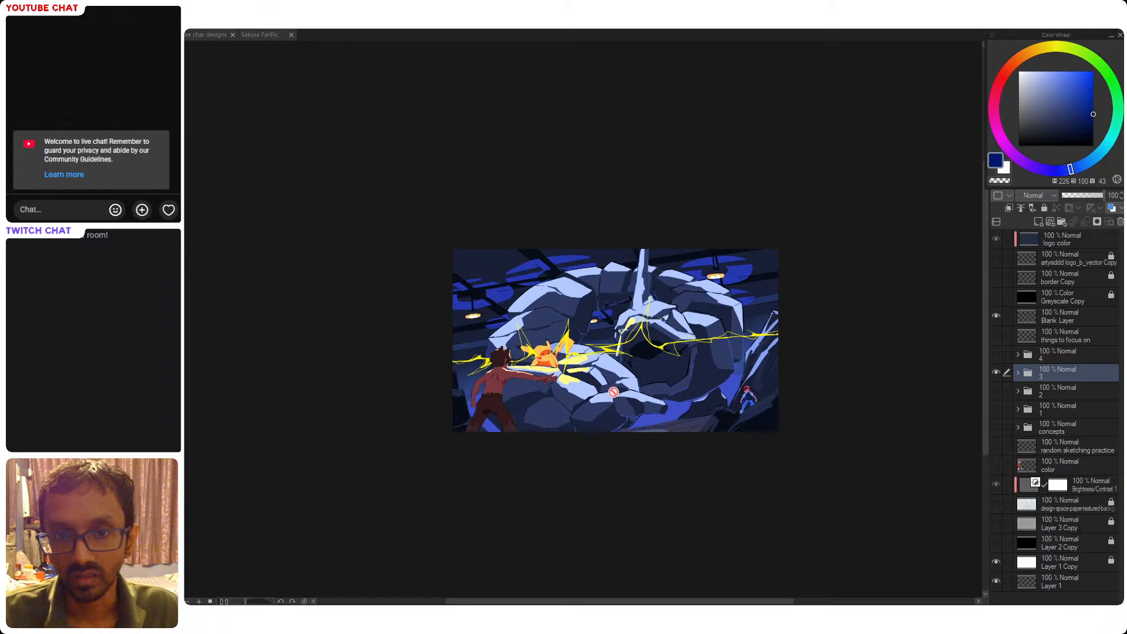
left_click(996, 297)
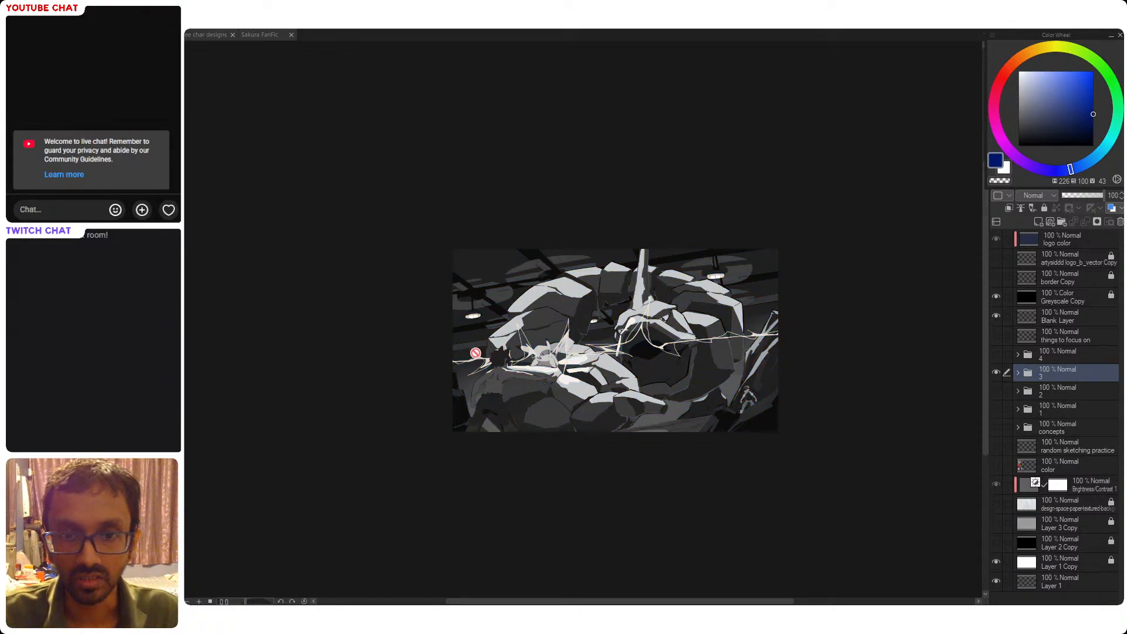
left_click(996, 296)
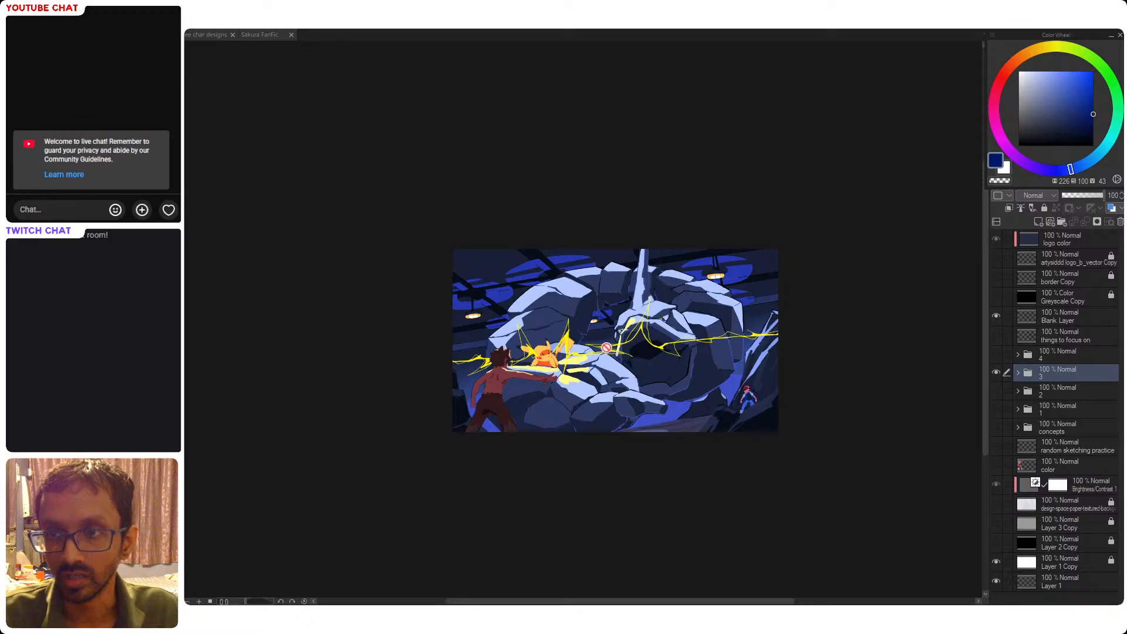
left_click_drag(600, 432, 580, 428)
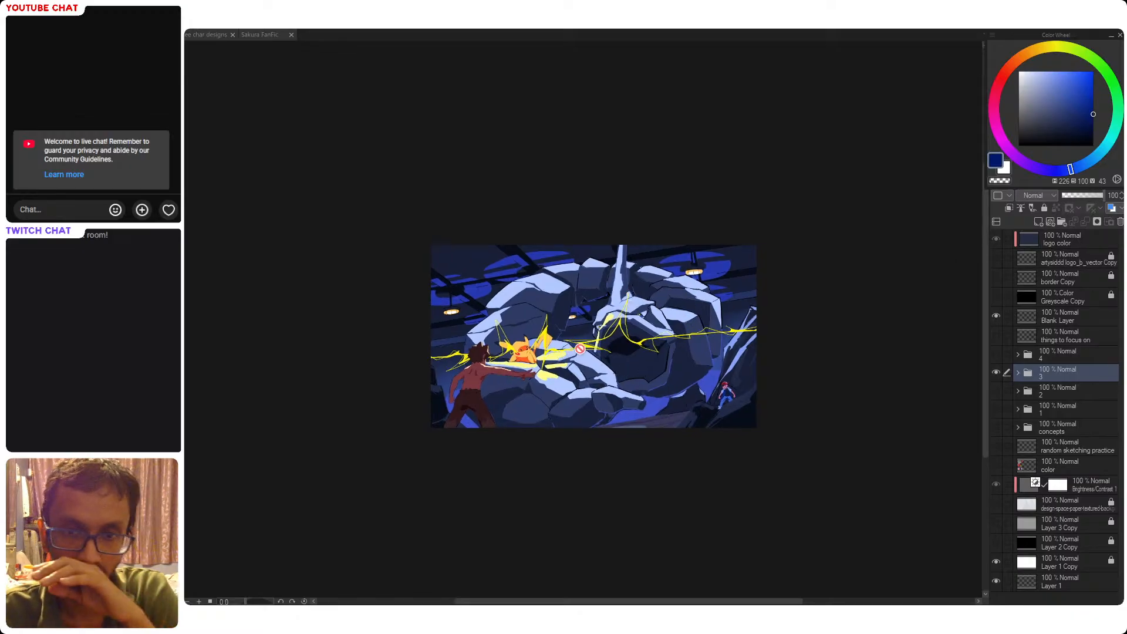
On the lighting reflection layer, trim the yellow highlight above Onix's near eye and touch it up with sampled yellow HSV 57, 40, 100
left_click(1017, 372)
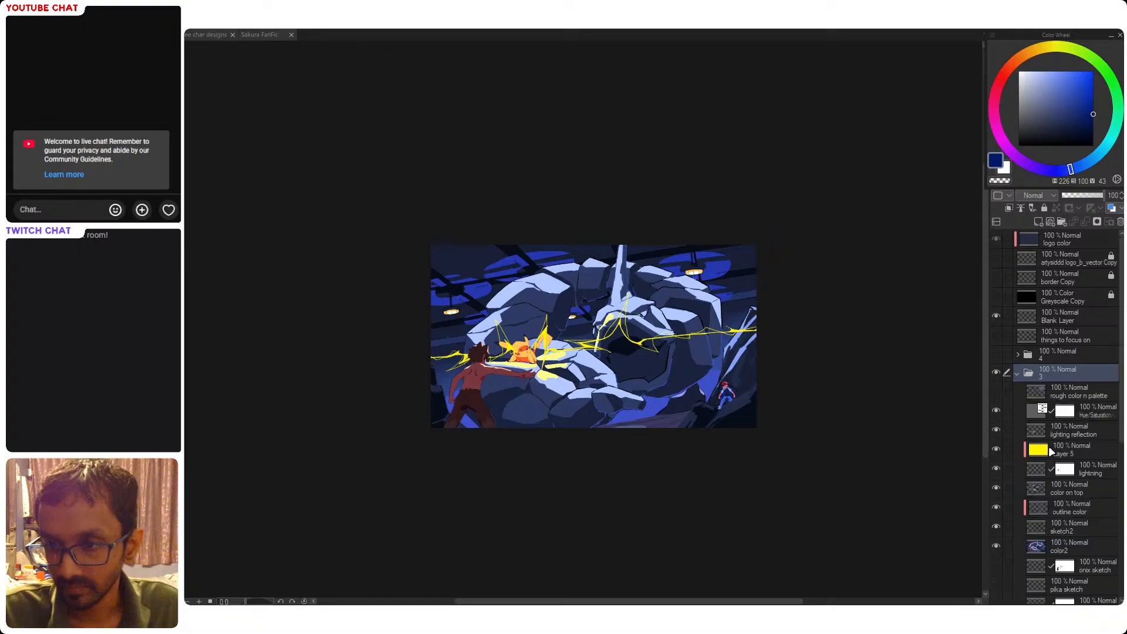
left_click(1064, 450)
left_click(1064, 430)
scroll(611, 317, "up", 5)
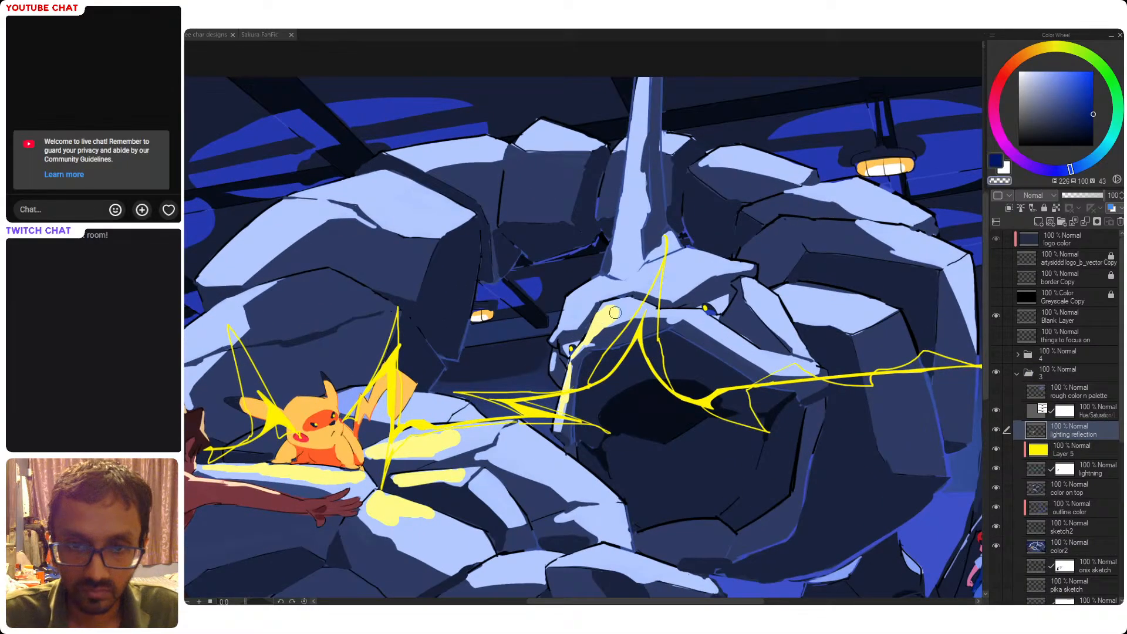
left_click_drag(611, 311, 599, 353)
key("ctrl+z")
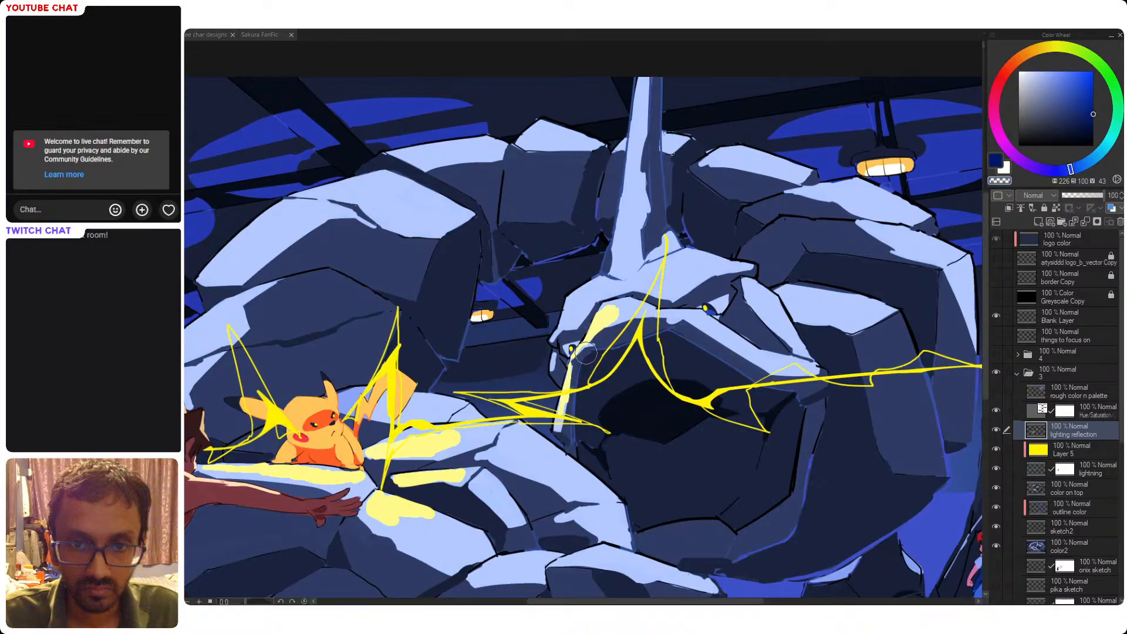
mouse_move(607, 308)
left_mouse_down()
mouse_move(605, 353)
mouse_move(615, 326)
mouse_move(613, 347)
left_mouse_up()
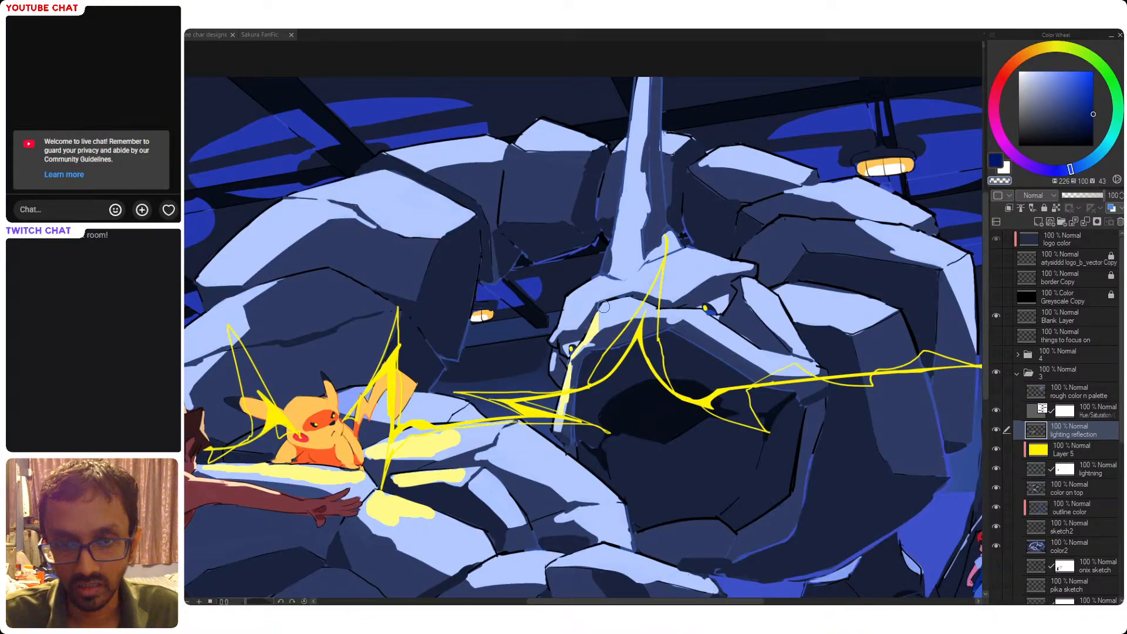
left_click(590, 343, "alt")
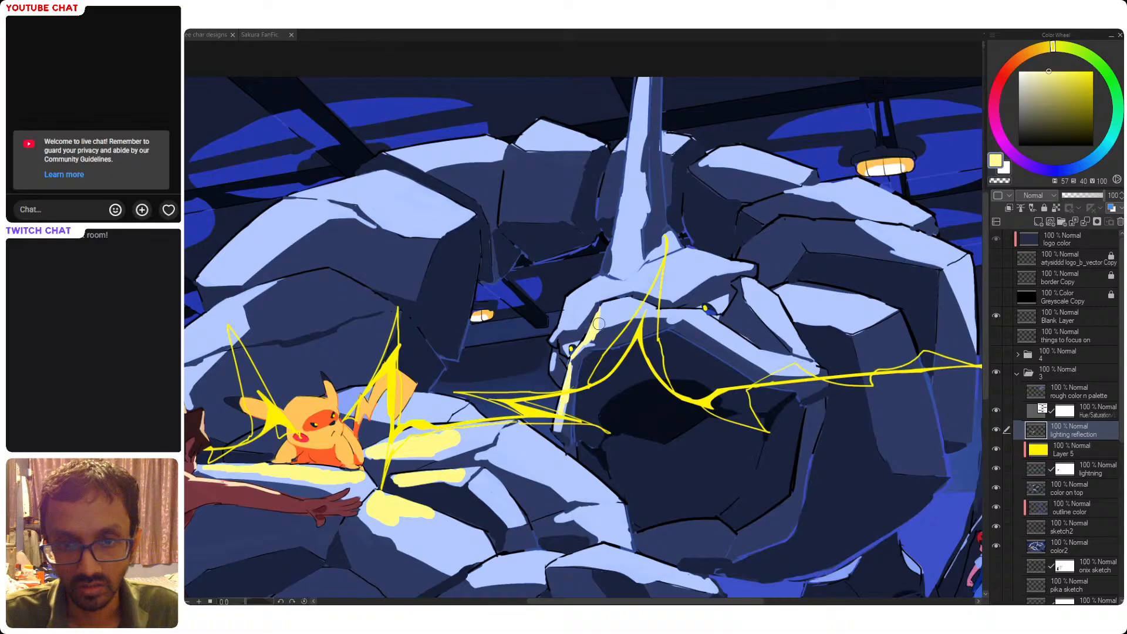
left_click_drag(602, 307, 594, 348)
key("c")
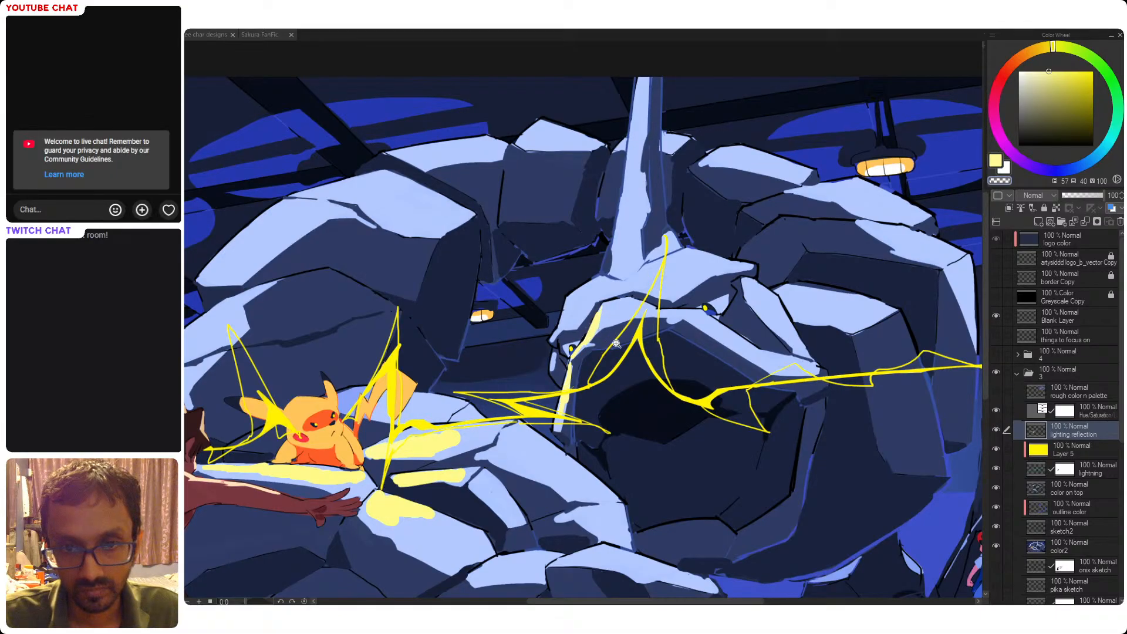
scroll(616, 343, "down", 4)
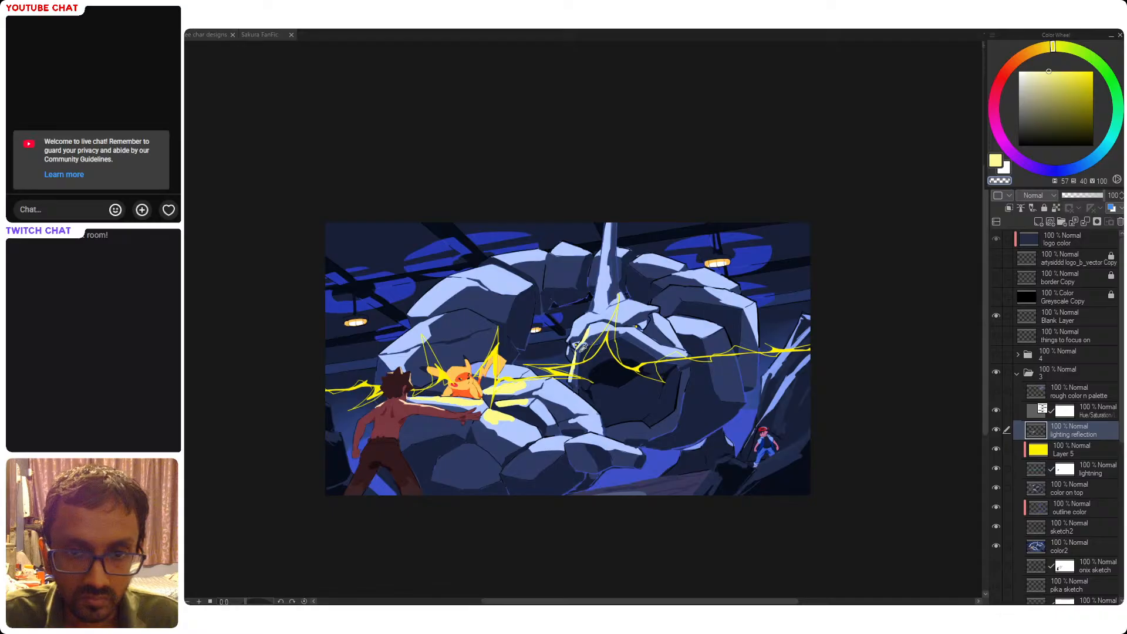
Paint reflections on Onix's brow, cheek and jaw with sampled yellow HSV 57, 46, 100, then load the lightning layer as a selection and clear it
left_click(511, 387, "alt")
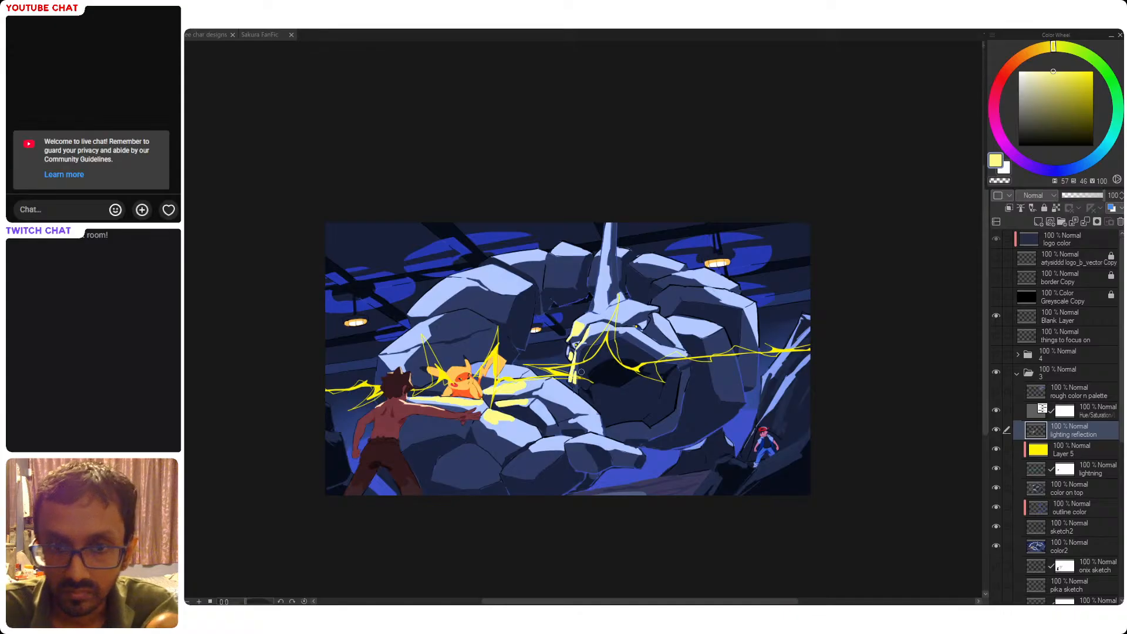
left_click(1031, 471, "ctrl")
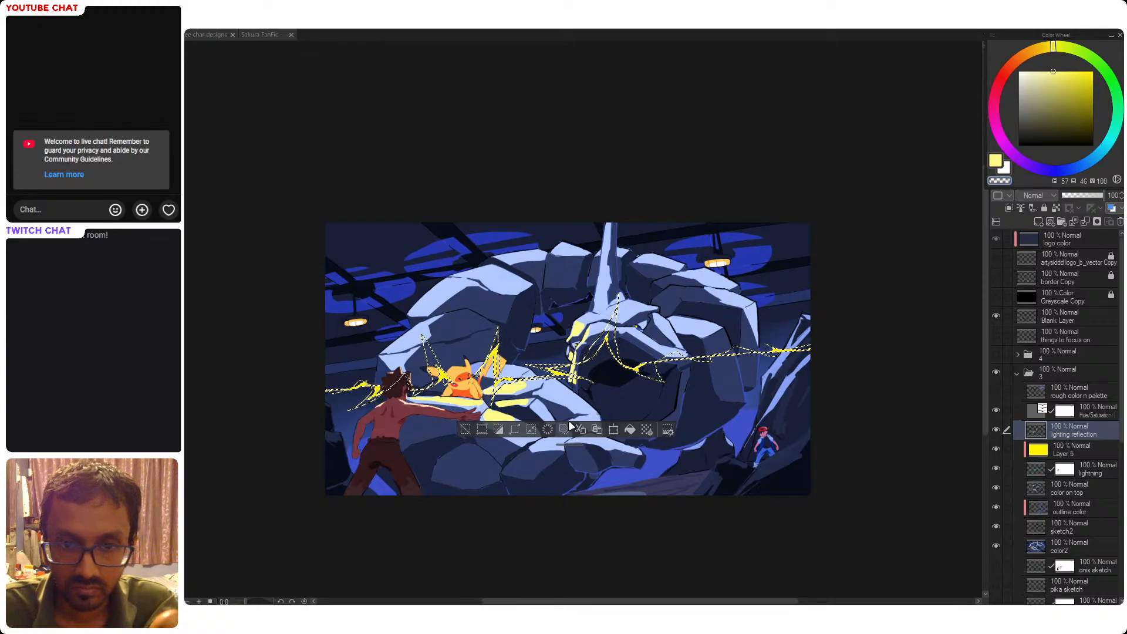
key("ctrl+d")
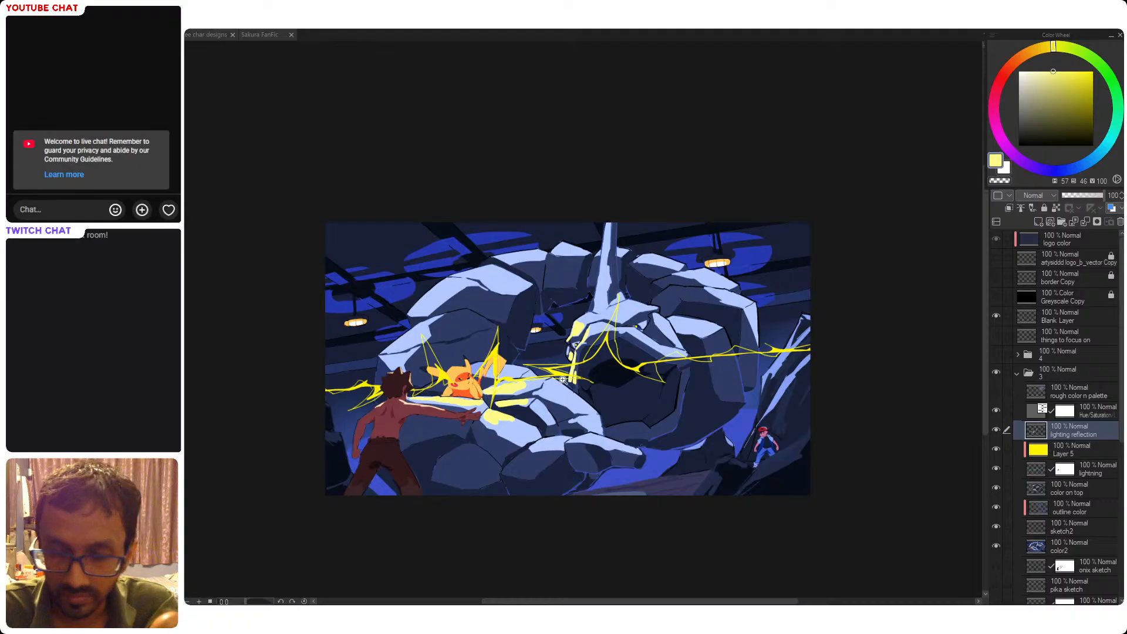
Clean up the yellow reflection along the edge of Onix's jaw with transparent strokes
scroll(563, 380, "up", 5)
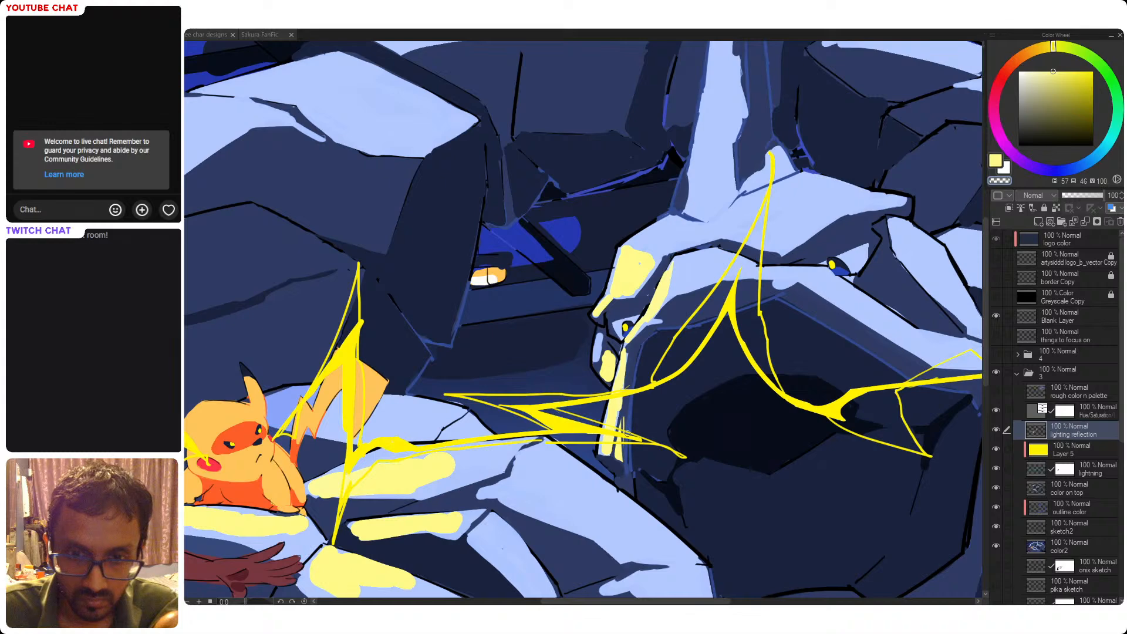
left_click_drag(627, 418, 624, 461)
left_click_drag(629, 409, 626, 462)
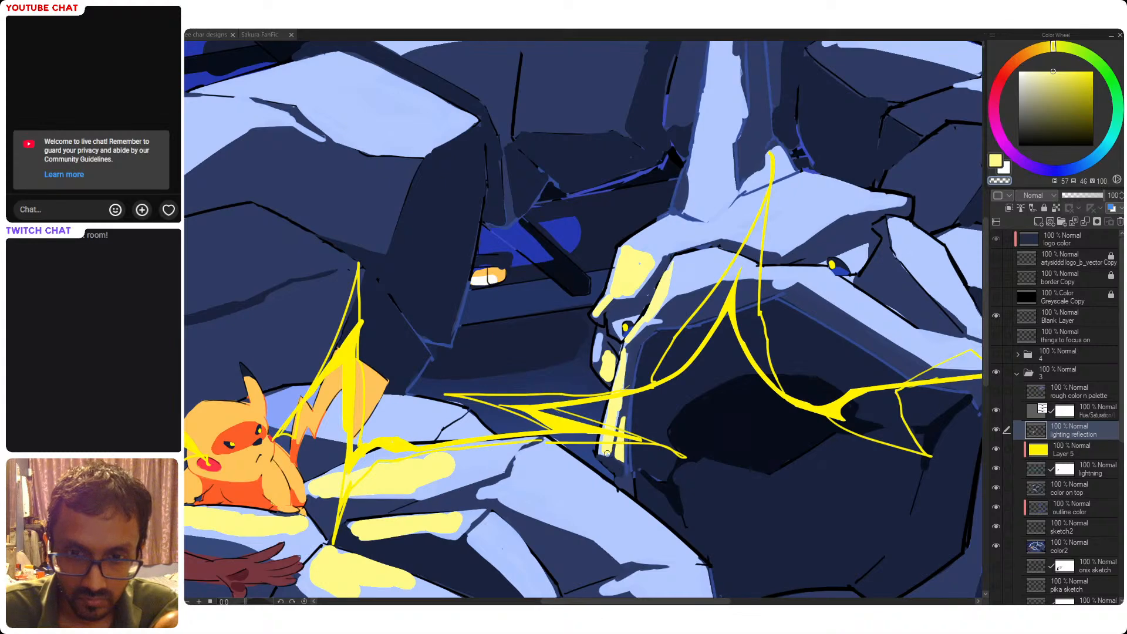
scroll(638, 459, "down", 5)
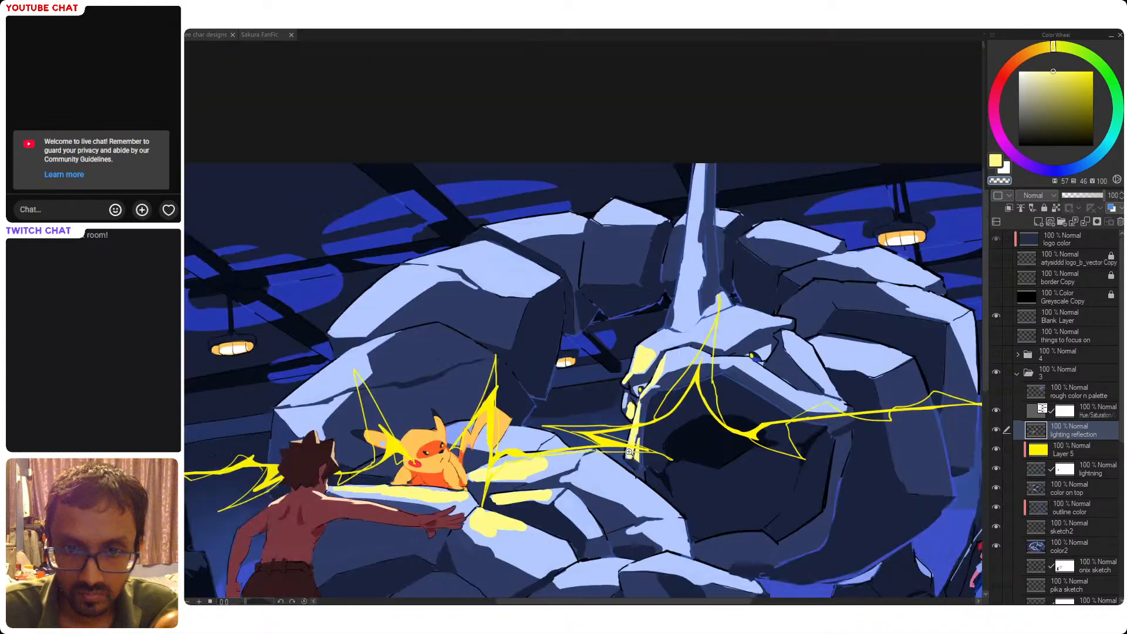
left_click_drag(665, 444, 649, 407)
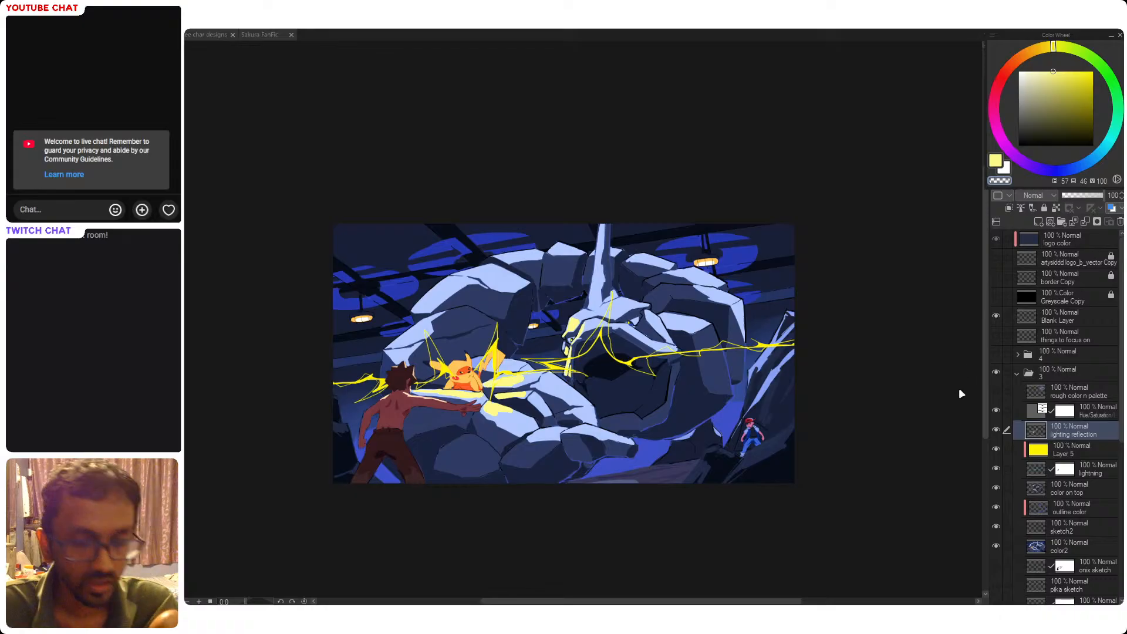
key("space")
left_click_drag(753, 452, 782, 439)
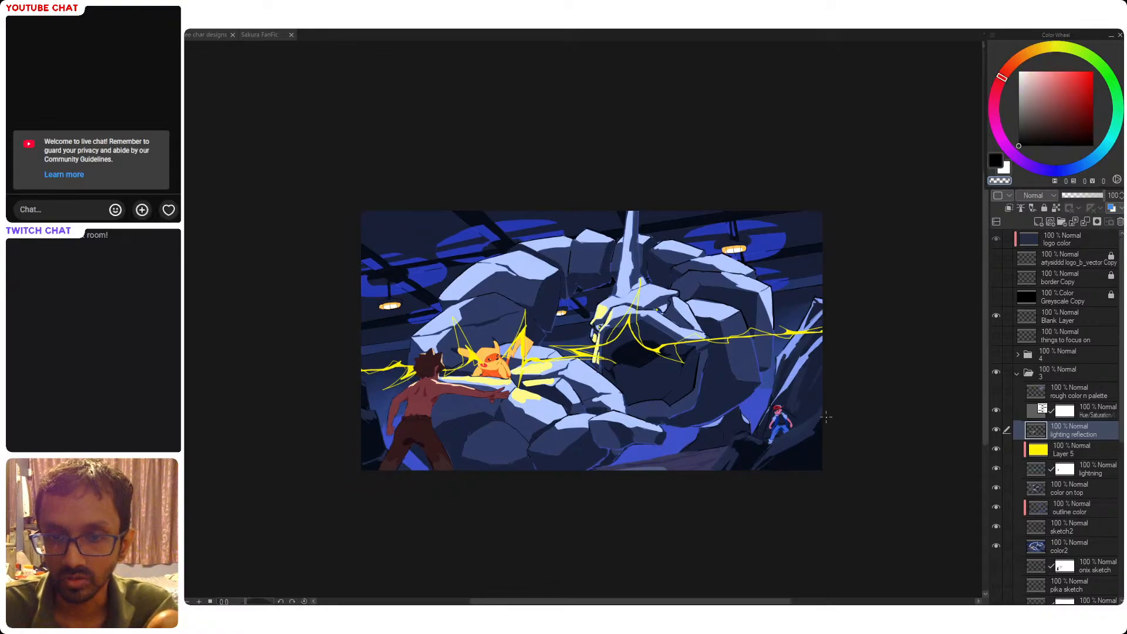
Collapse and hide folder 3, then show and expand folder 4
left_click(1016, 373)
left_click(1016, 373)
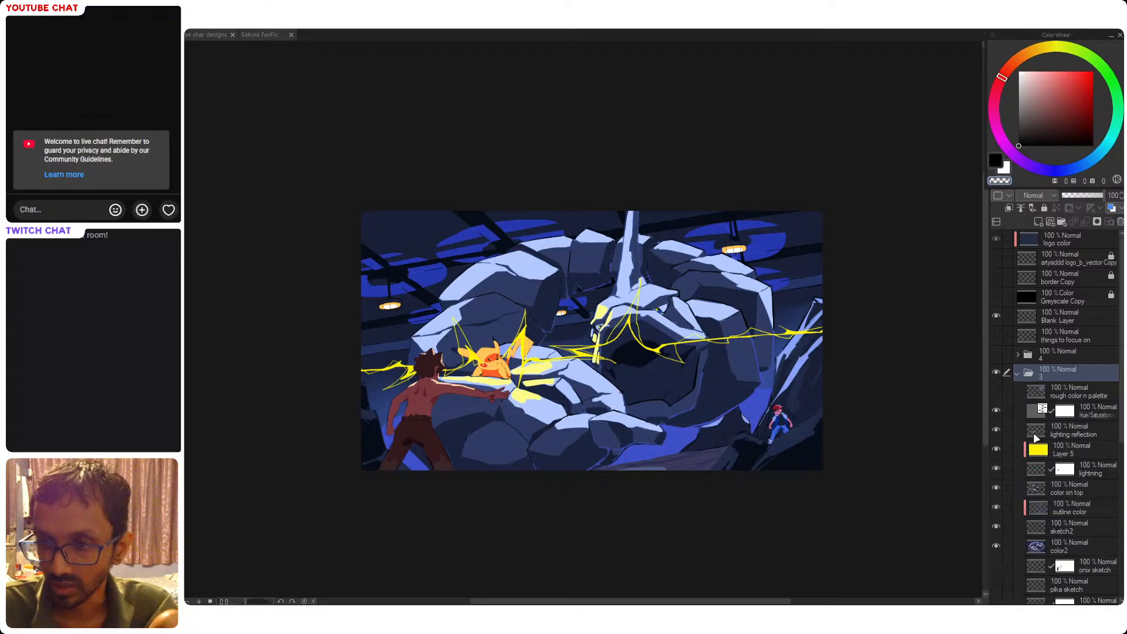
left_click(1016, 374)
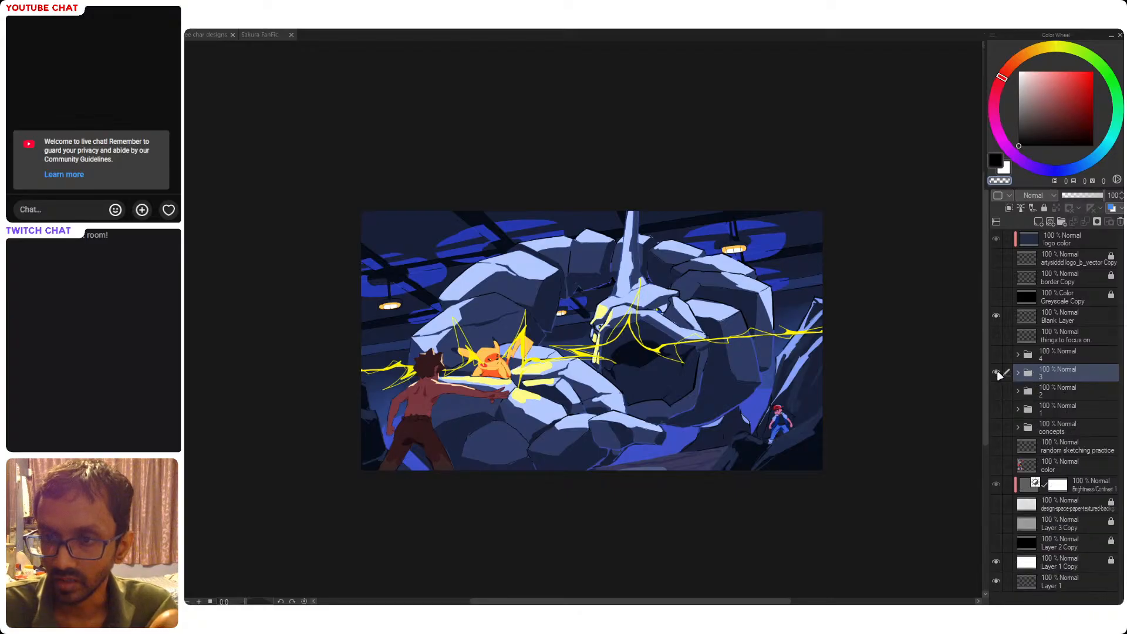
left_click(996, 372)
left_click(995, 353)
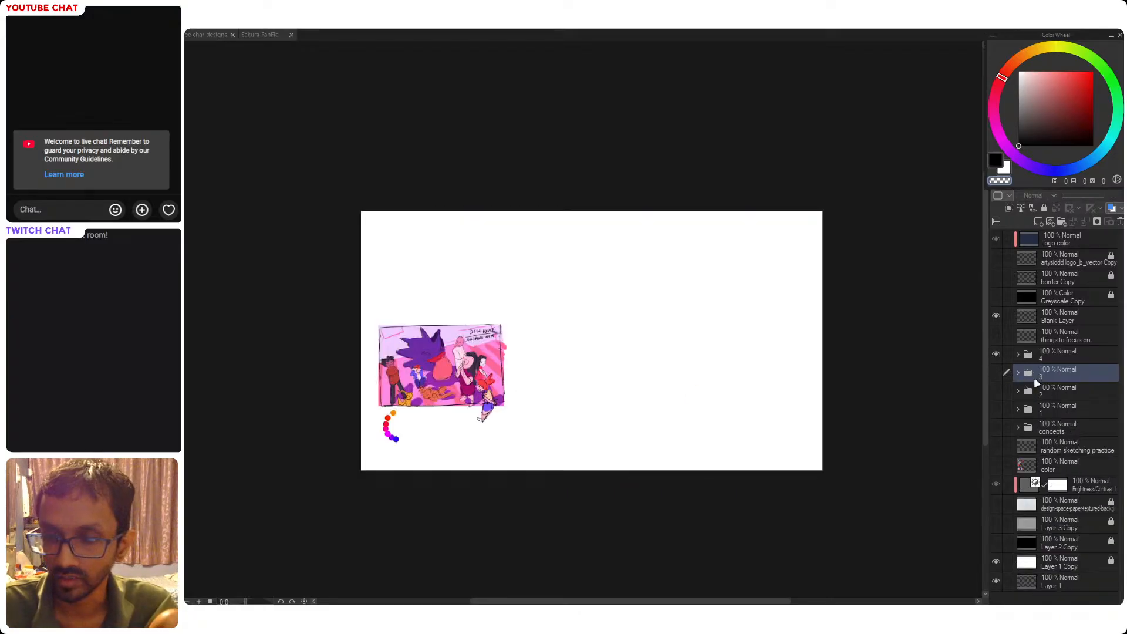
left_click(1018, 355)
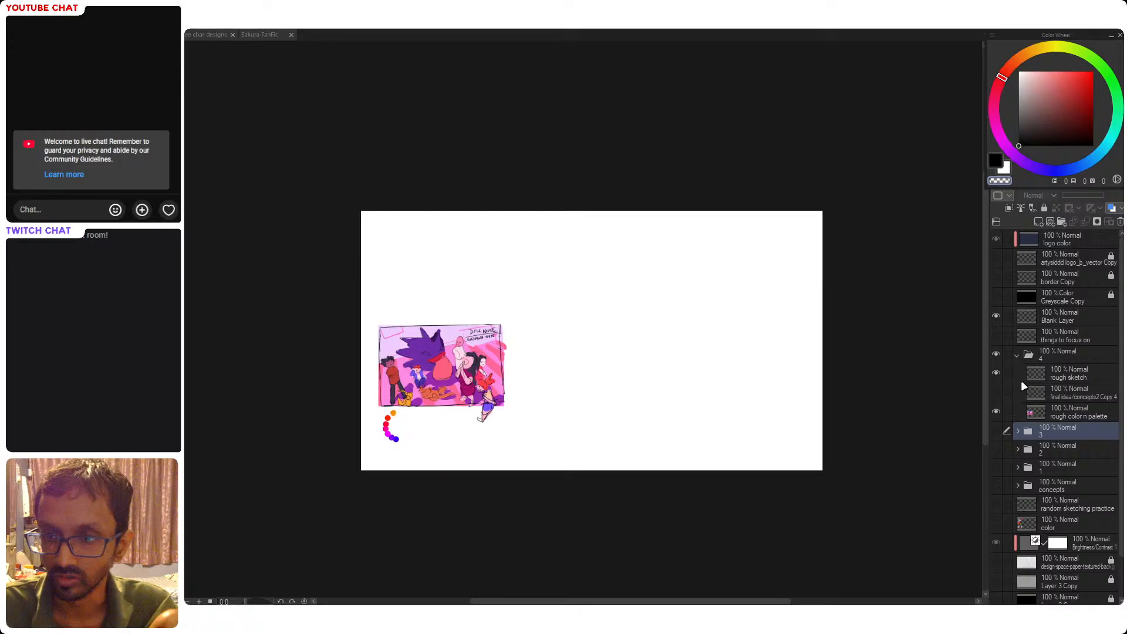
Make rough sketch the active layer in folder 4 and hide rough color n palette
left_click(1058, 392)
left_click(1057, 416)
left_click(1054, 393)
left_click(1052, 376)
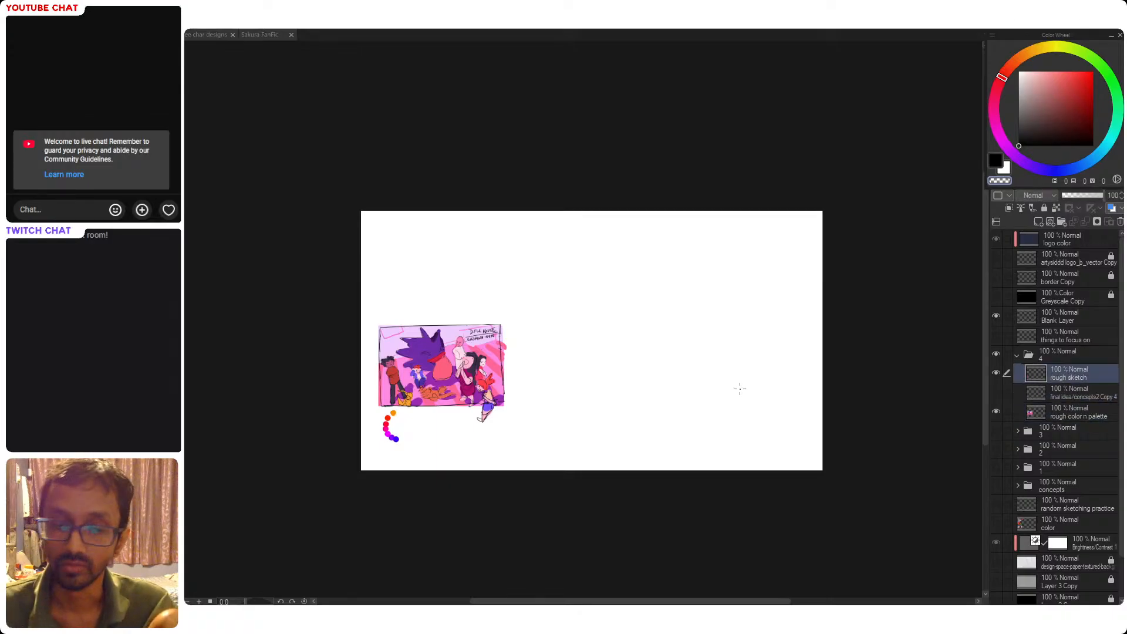
left_click(996, 412)
Move the rough sketch slightly down the canvas, clear the stray marks above and beside the thumbnail, and deselect
key("ctrl+t")
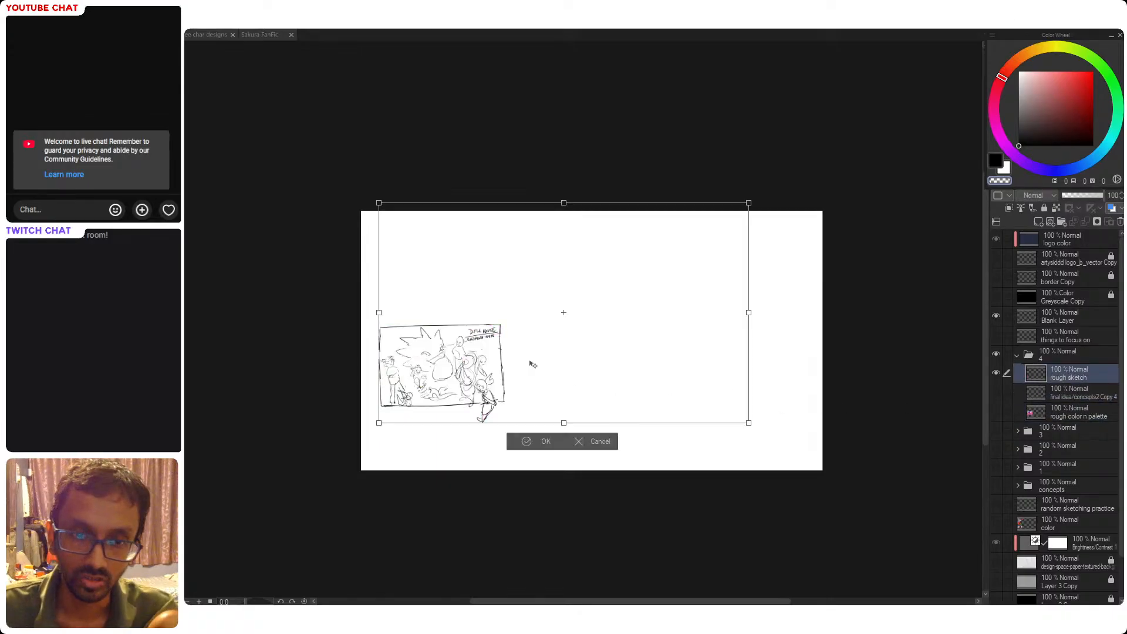
left_click_drag(666, 340, 642, 378)
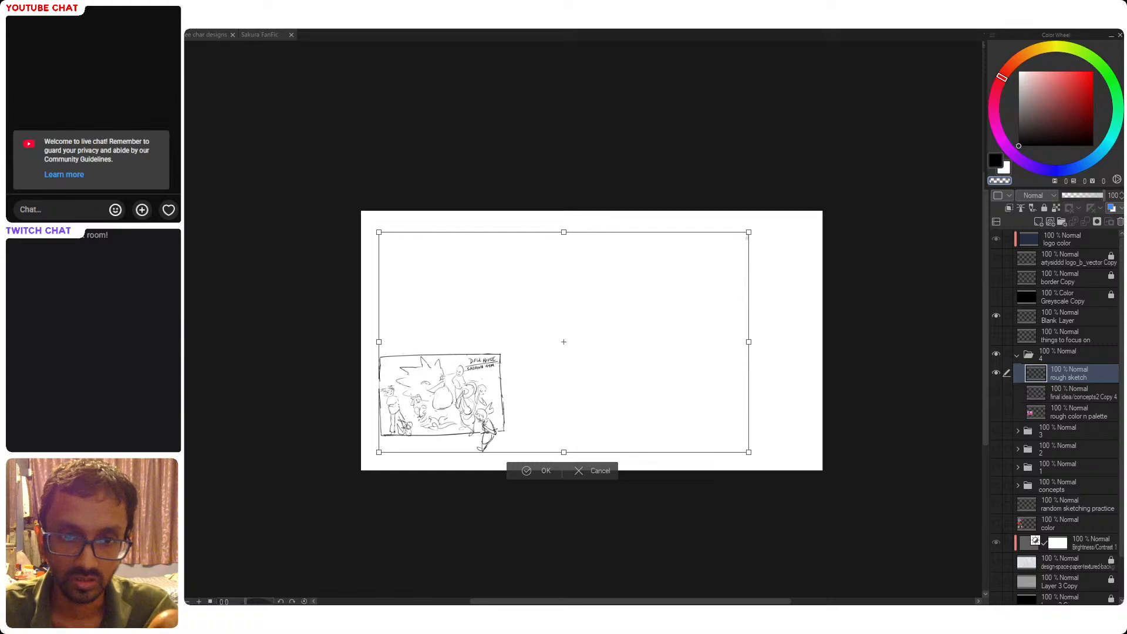
key("Return")
mouse_move(357, 349)
left_mouse_down()
mouse_move(681, 335)
mouse_move(793, 101)
left_mouse_up()
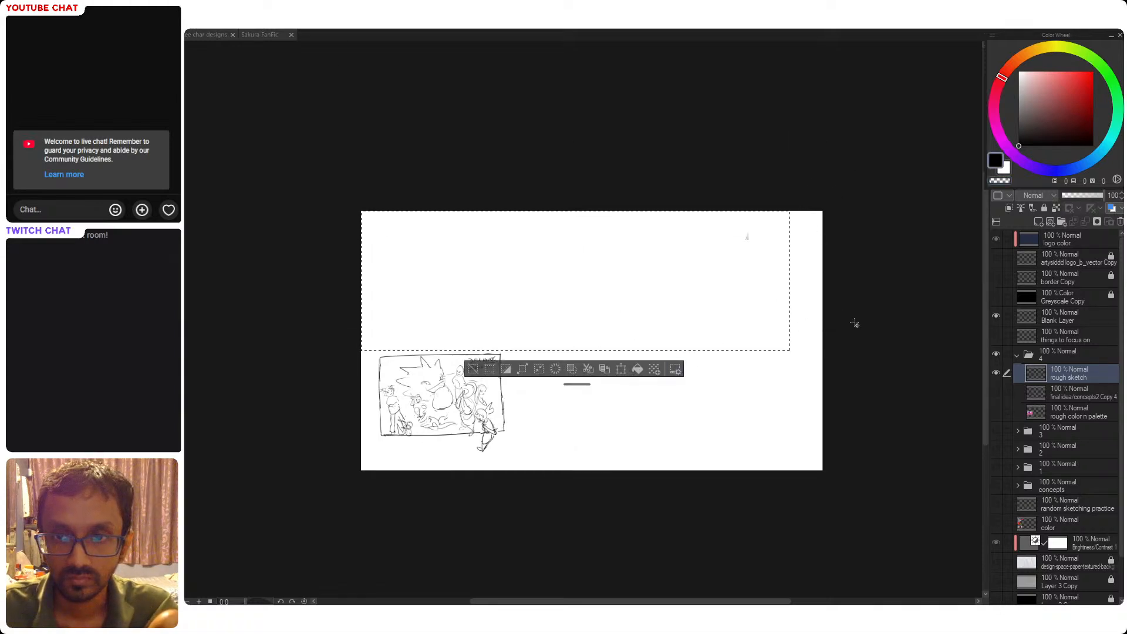
left_click_drag(877, 362, 708, 179)
left_click_drag(577, 538, 508, 532)
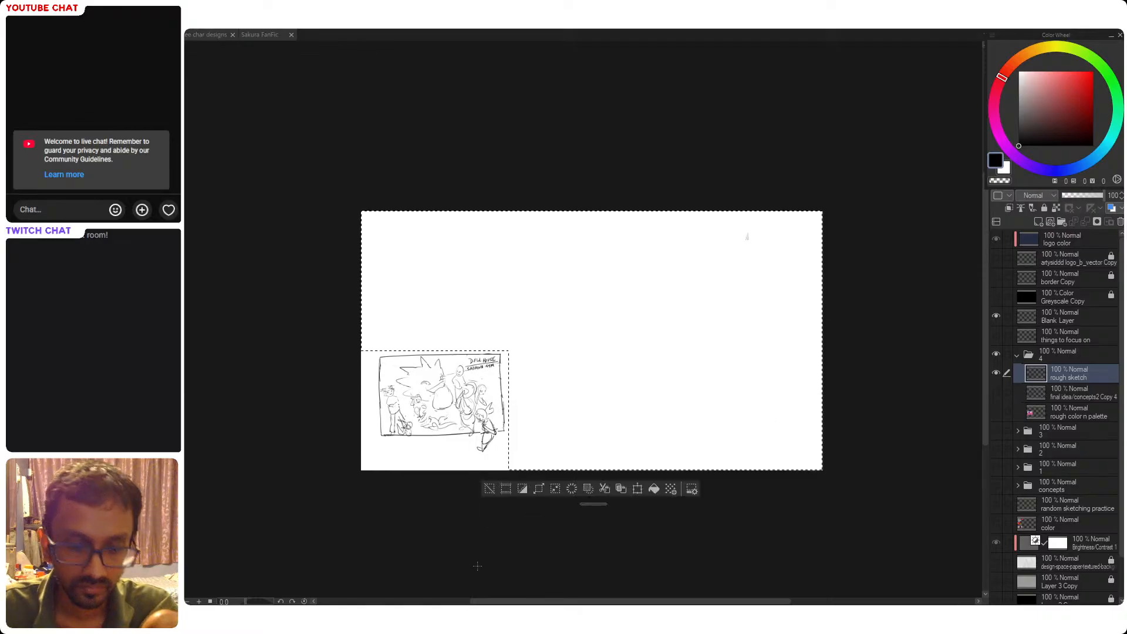
key("ctrl+d")
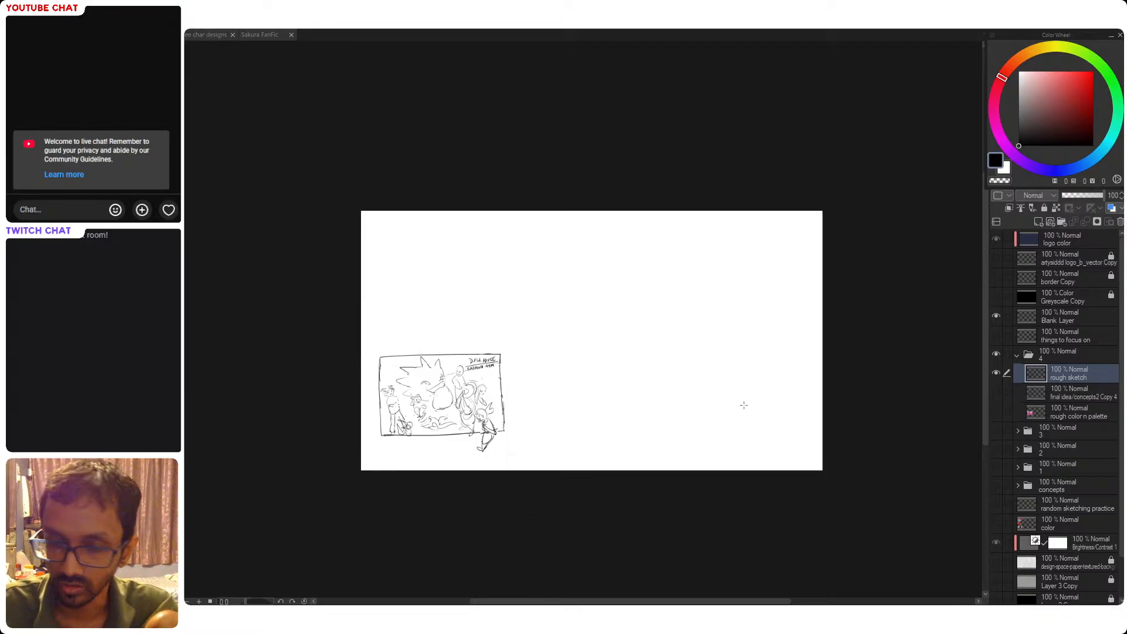
Enlarge the rough sketch to nearly the full canvas height and center it on the canvas
key("ctrl+r")
key("ctrl+r")
key("ctrl+t")
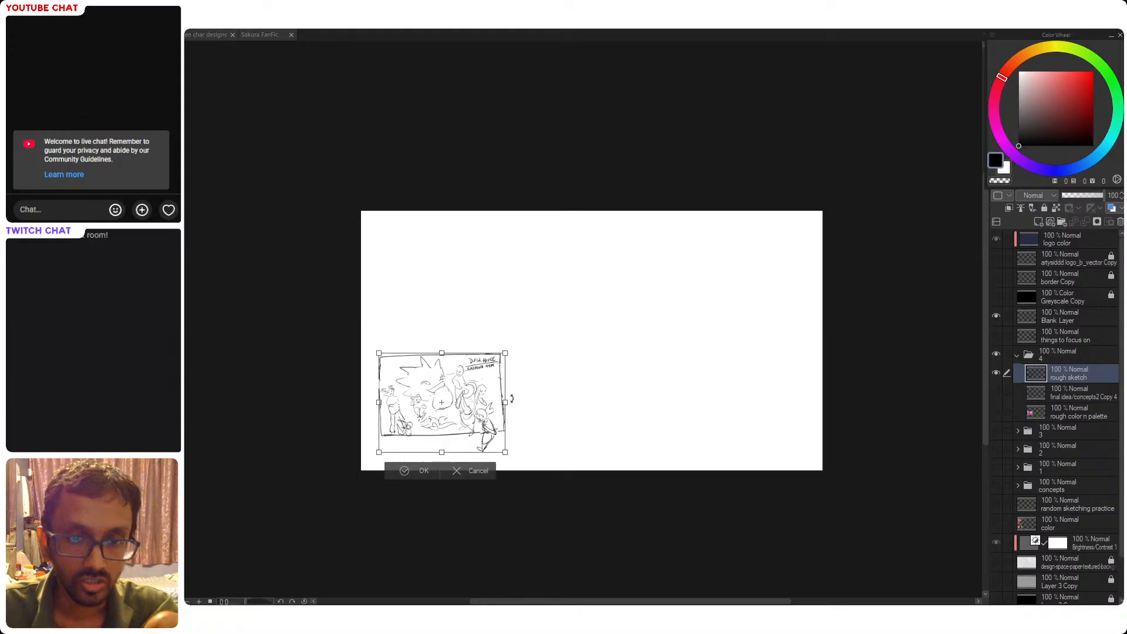
mouse_move(504, 401)
left_mouse_down()
mouse_move(720, 403)
mouse_move(712, 356)
mouse_move(723, 387)
left_mouse_up()
mouse_move(759, 350)
left_mouse_down()
mouse_move(768, 360)
mouse_move(716, 365)
left_mouse_up()
left_click_drag(684, 393, 718, 373)
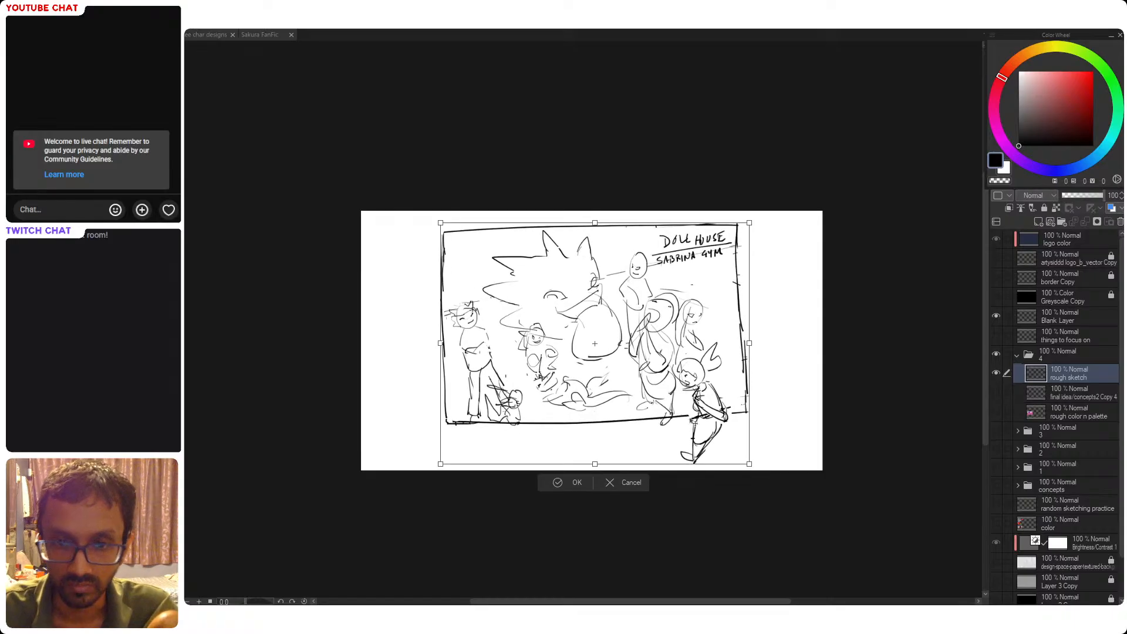
key("Return")
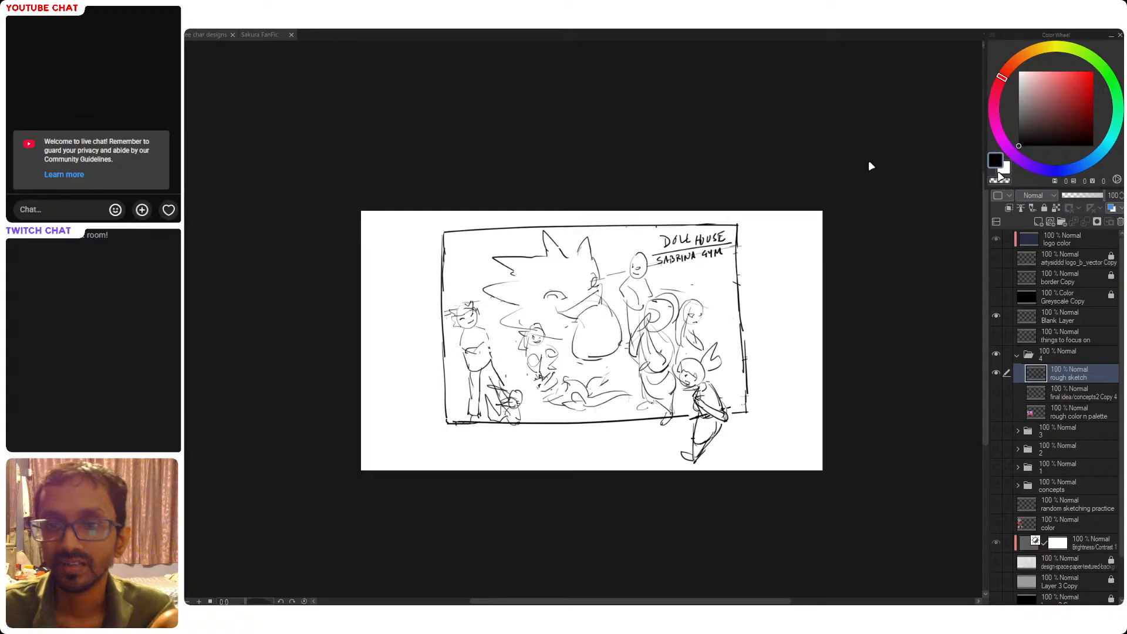
Erase the right border of the sketch frame and extend its top edge farther to the right
left_click_drag(673, 375, 683, 385)
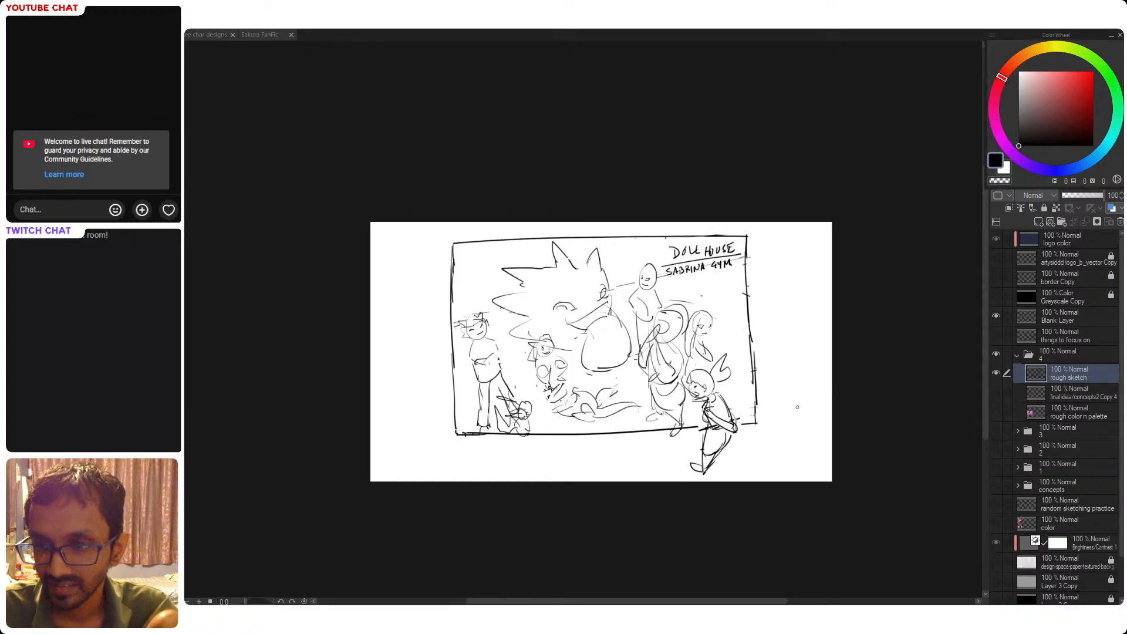
mouse_move(747, 238)
left_mouse_down()
mouse_move(758, 395)
mouse_move(749, 420)
left_mouse_up()
left_click_drag(723, 237, 789, 237)
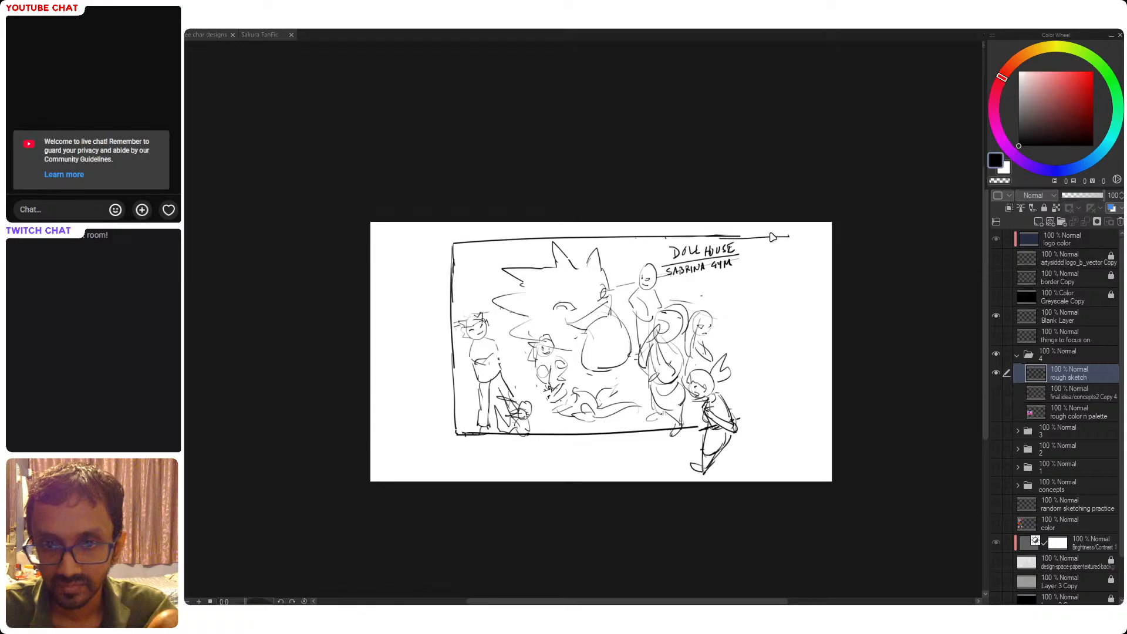
key("ctrl+z")
mouse_move(715, 237)
left_mouse_down()
mouse_move(778, 233)
mouse_move(760, 236)
mouse_move(771, 437)
left_mouse_up()
key("ctrl+z")
key("ctrl+z")
key("ctrl+z")
key("ctrl+z")
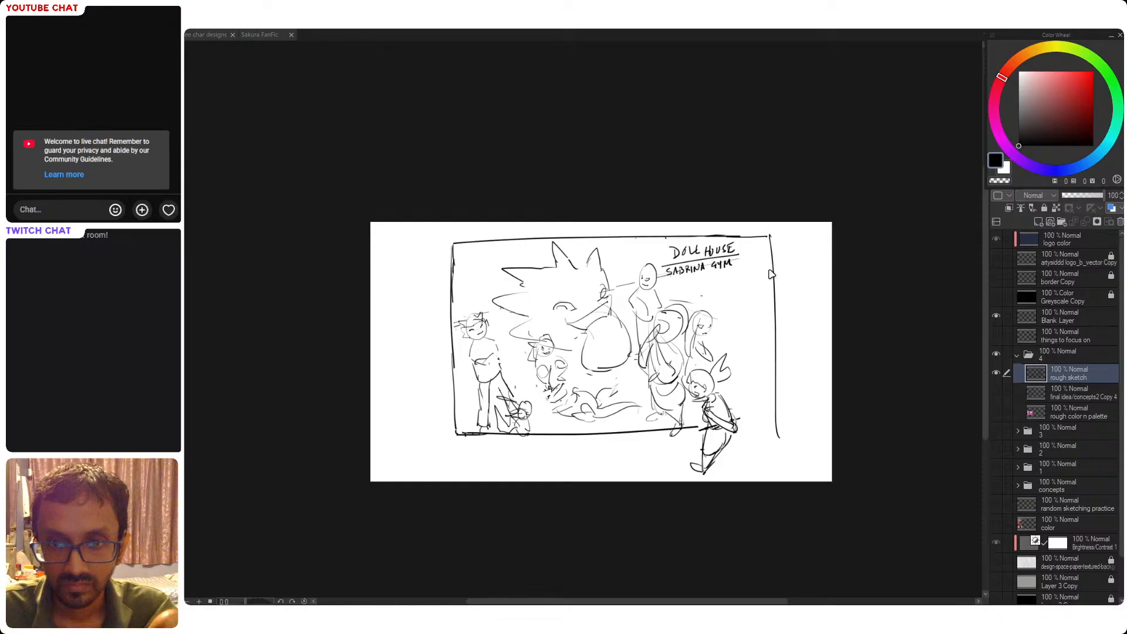
key("ctrl+z")
Redraw the frame's right border farther out, running from the extended top edge down to the bottom edge
left_click_drag(767, 238, 770, 431)
key("ctrl+z")
mouse_move(765, 235)
left_mouse_down()
mouse_move(767, 441)
mouse_move(769, 266)
mouse_move(765, 414)
mouse_move(767, 299)
mouse_move(767, 413)
mouse_move(767, 400)
left_mouse_up()
key("e")
key("p")
key("ctrl+z")
key("ctrl+z")
key("ctrl+z")
key("ctrl+z")
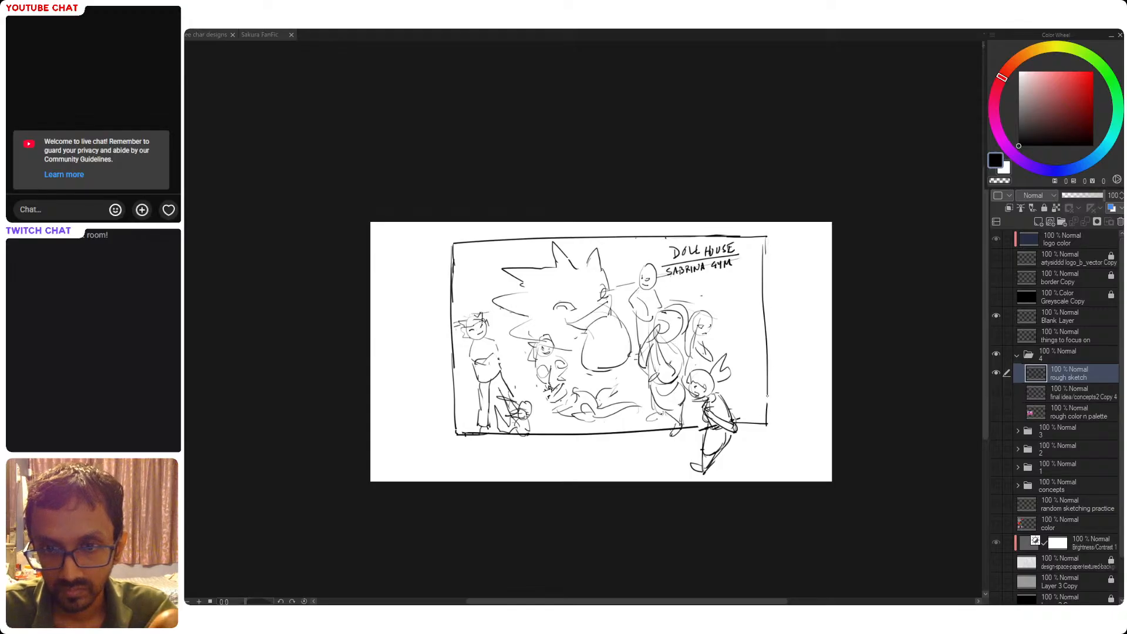
key("ctrl+z")
left_click_drag(764, 250, 764, 411)
key("ctrl+z")
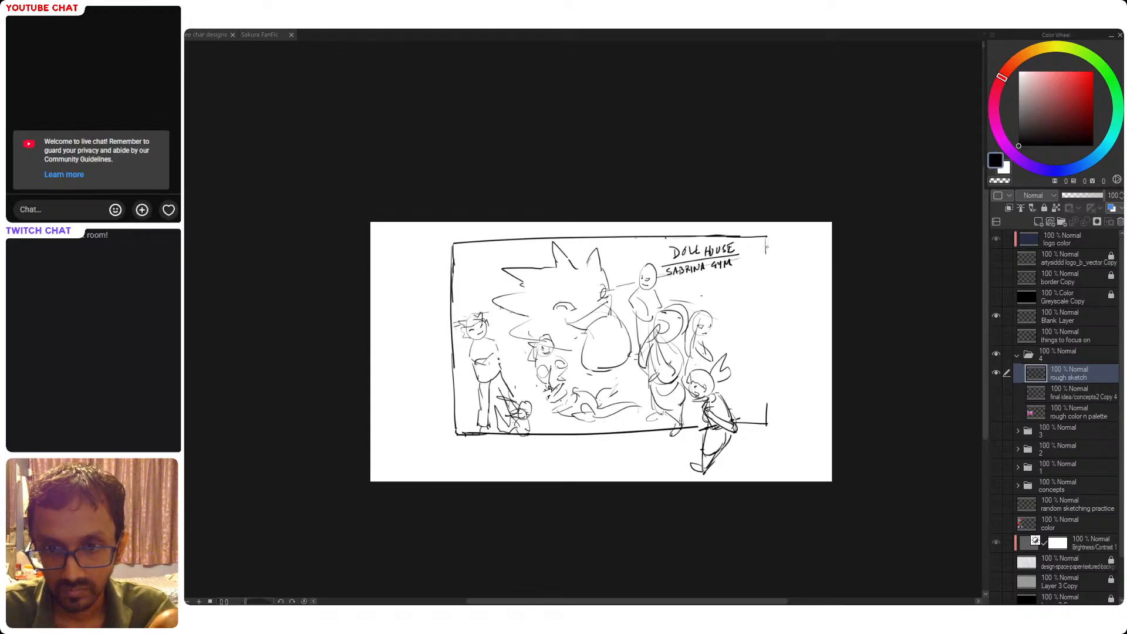
left_click_drag(767, 247, 769, 404)
Erase the frame's left border and redraw it slightly farther left, joined to the top and bottom edges
key("e")
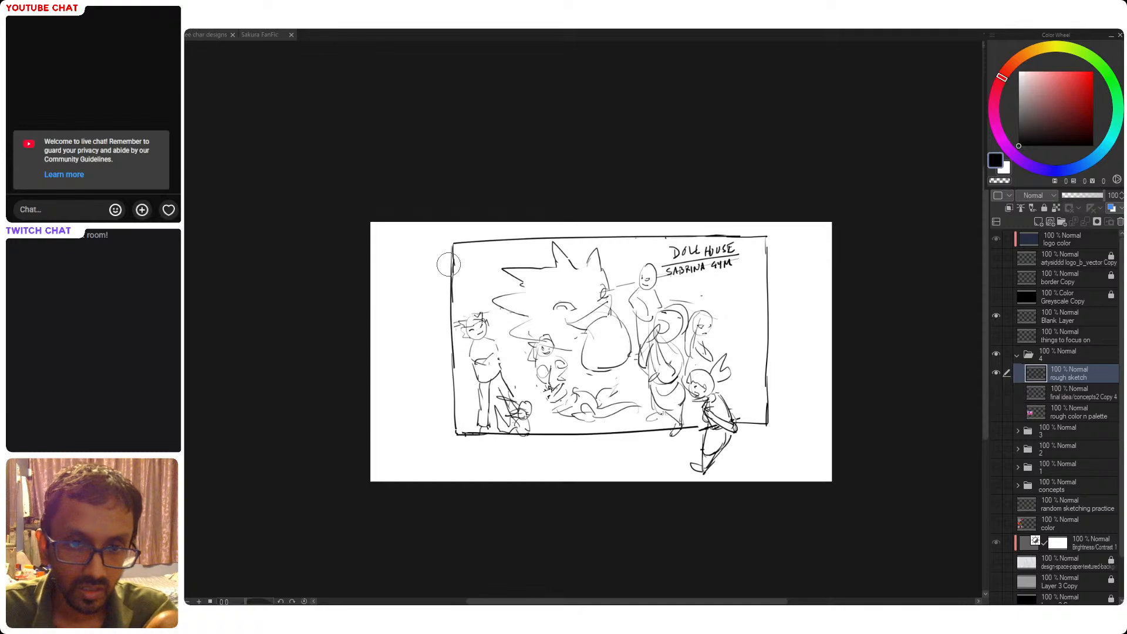
left_click_drag(449, 242, 442, 335)
mouse_move(448, 375)
left_mouse_down()
mouse_move(451, 399)
mouse_move(449, 351)
left_mouse_up()
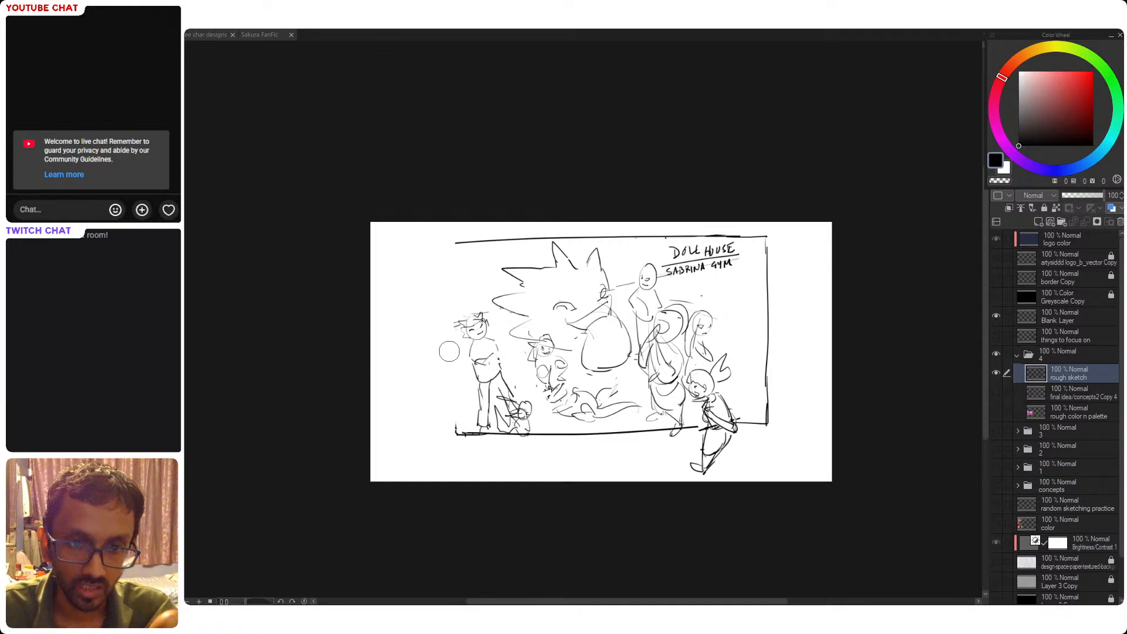
left_click_drag(454, 449, 452, 433)
left_click_drag(448, 236, 447, 432)
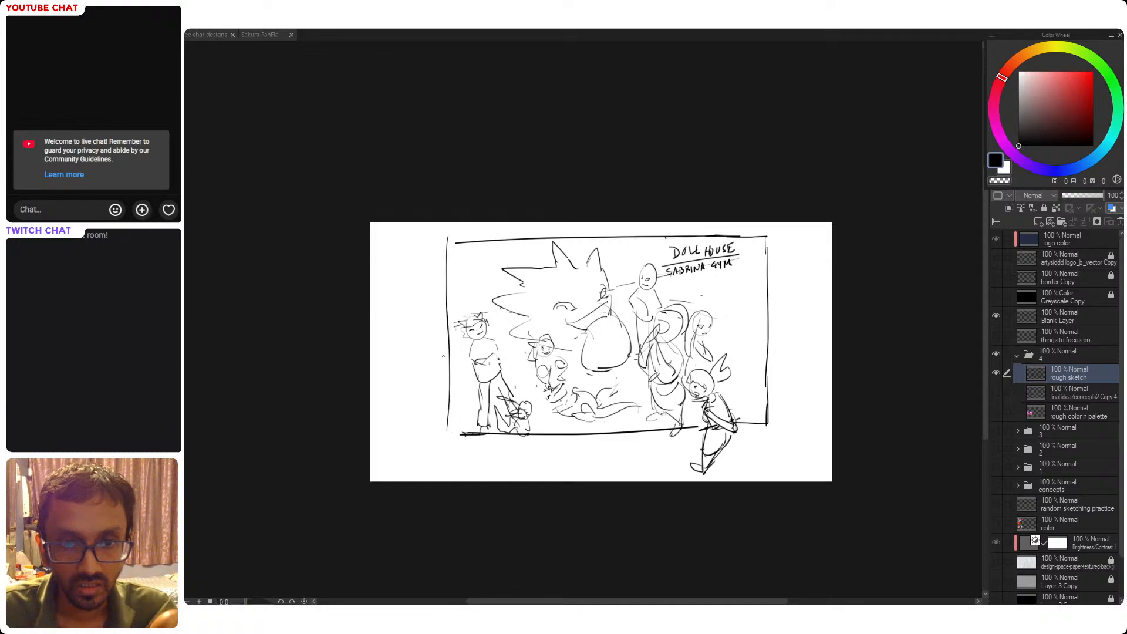
key("ctrl+z")
left_click_drag(443, 237, 446, 432)
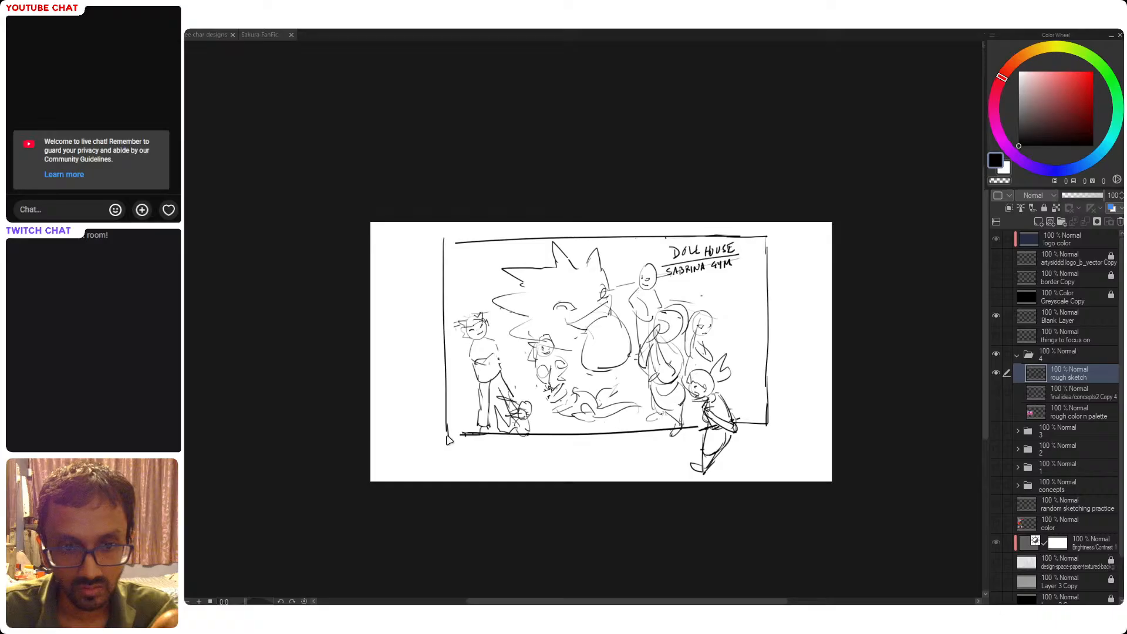
left_click_drag(446, 433, 464, 434)
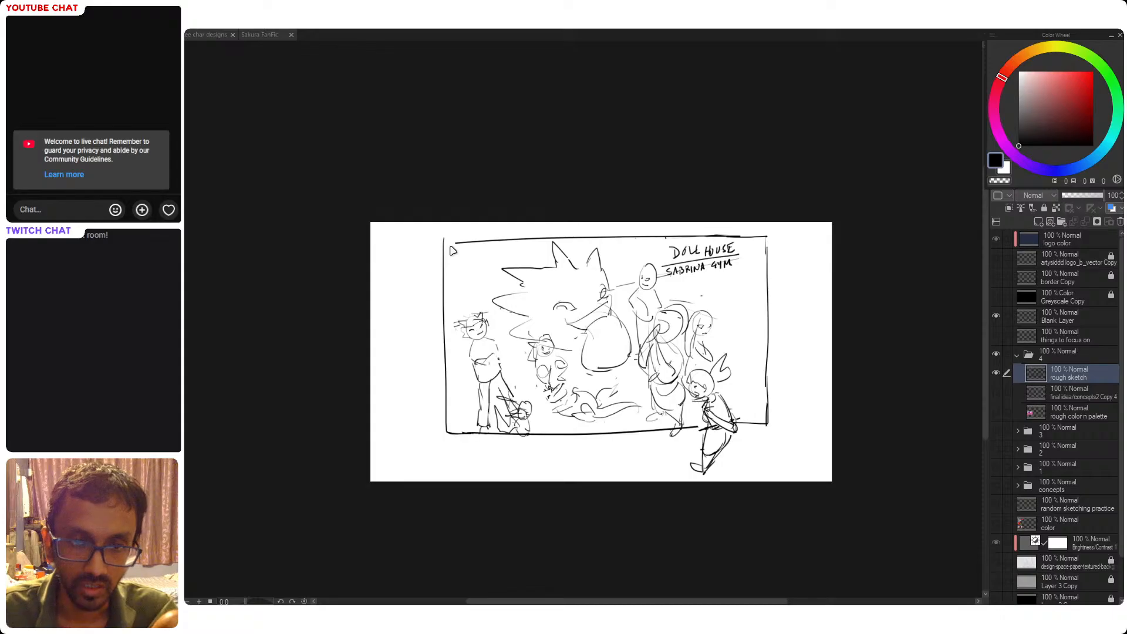
left_click_drag(443, 243, 477, 241)
key("ctrl+z")
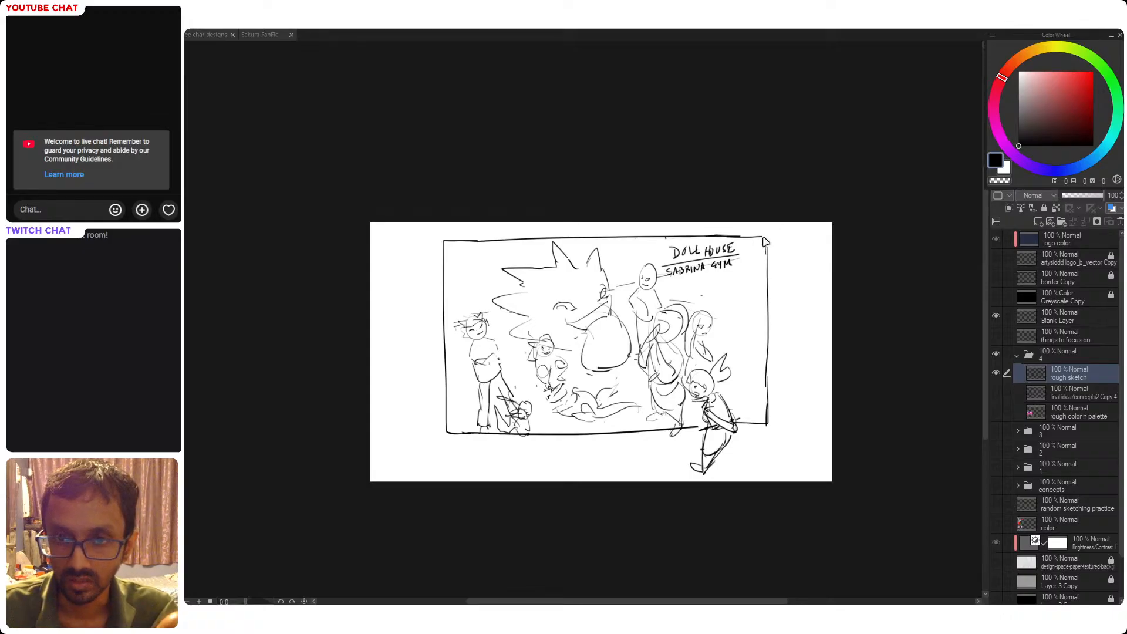
Close the frame's top-right corner with short strokes joining the top and right borders
left_click_drag(758, 235, 766, 254)
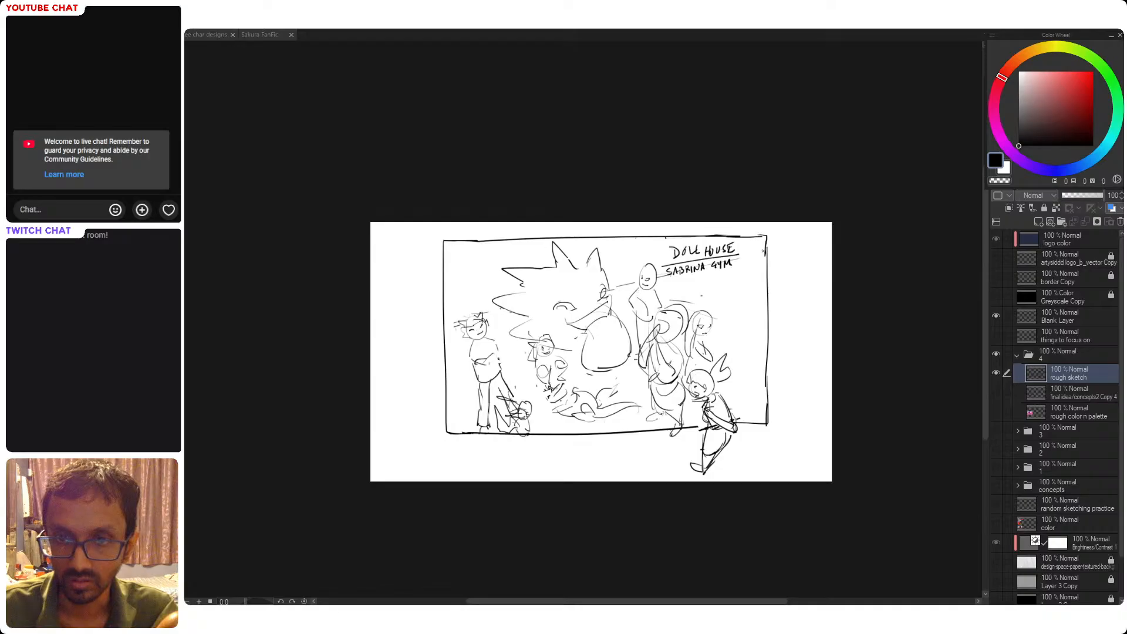
key("e")
left_click_drag(665, 242, 660, 241)
key("ctrl+z")
key("ctrl+z")
key("ctrl+z")
key("ctrl+z")
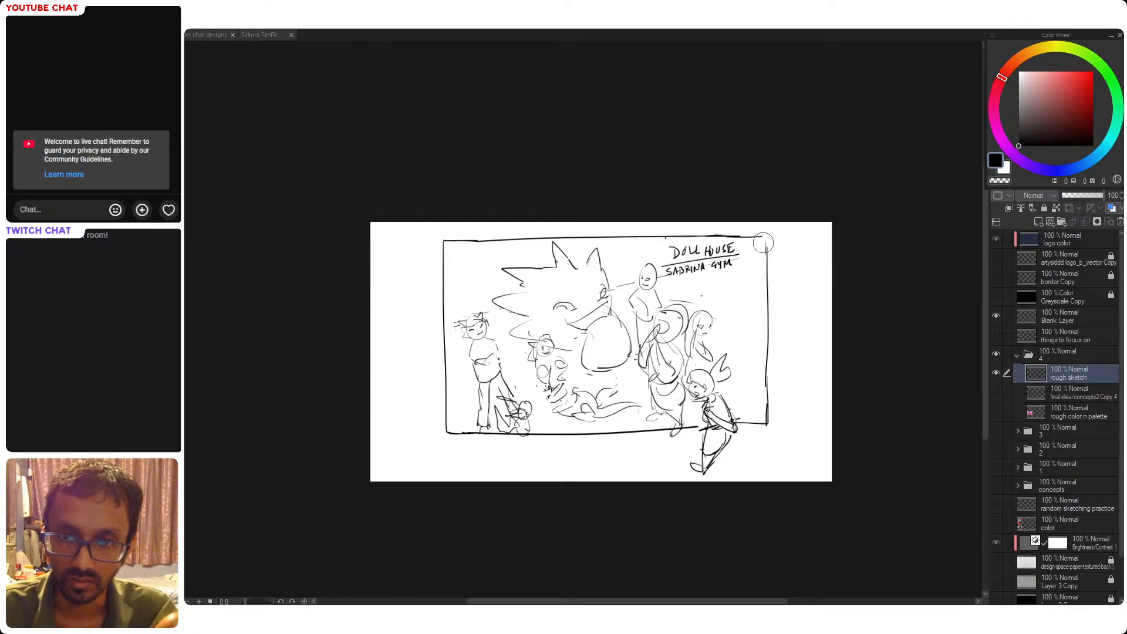
key("ctrl+z")
key("ctrl+z")
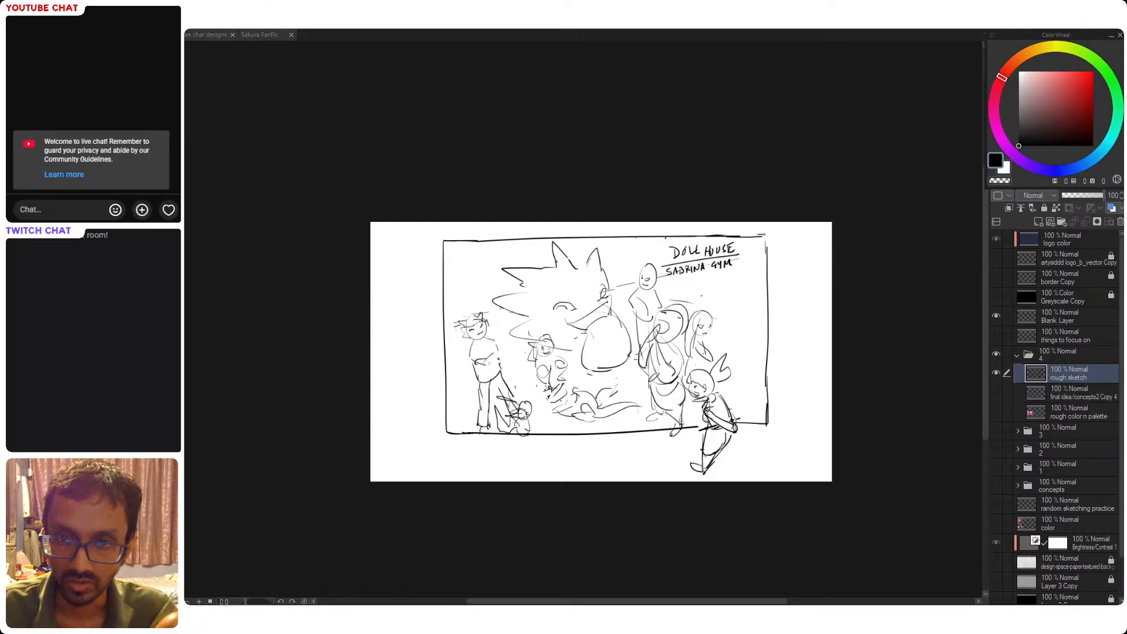
left_click_drag(766, 237, 766, 253)
key("ctrl+z")
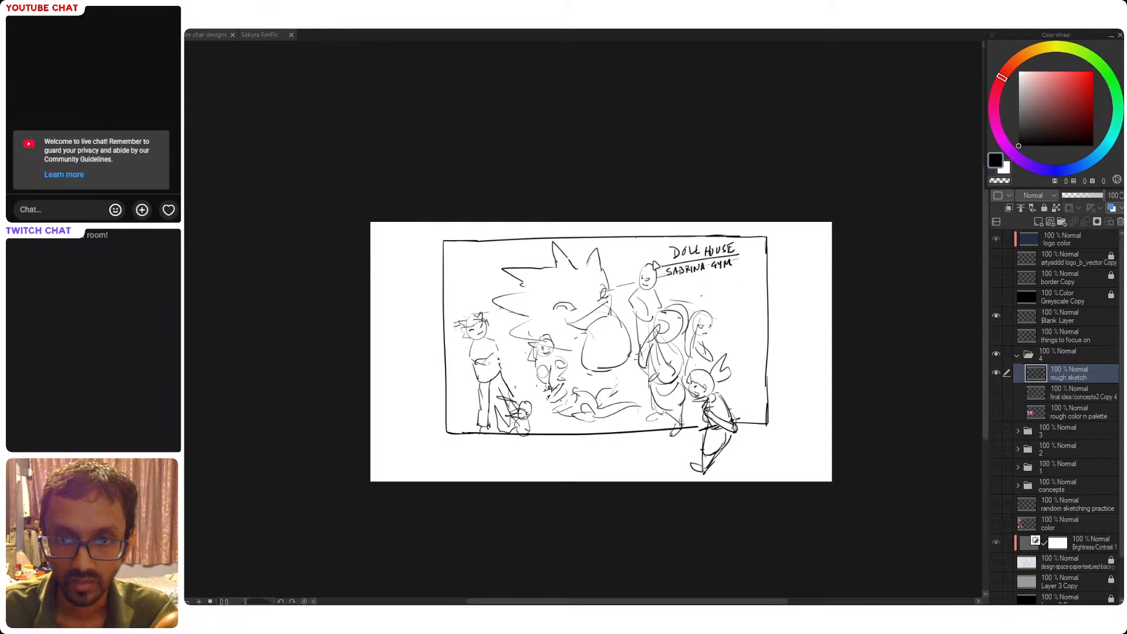
left_click_drag(707, 336, 648, 341)
left_click_drag(698, 445, 736, 451)
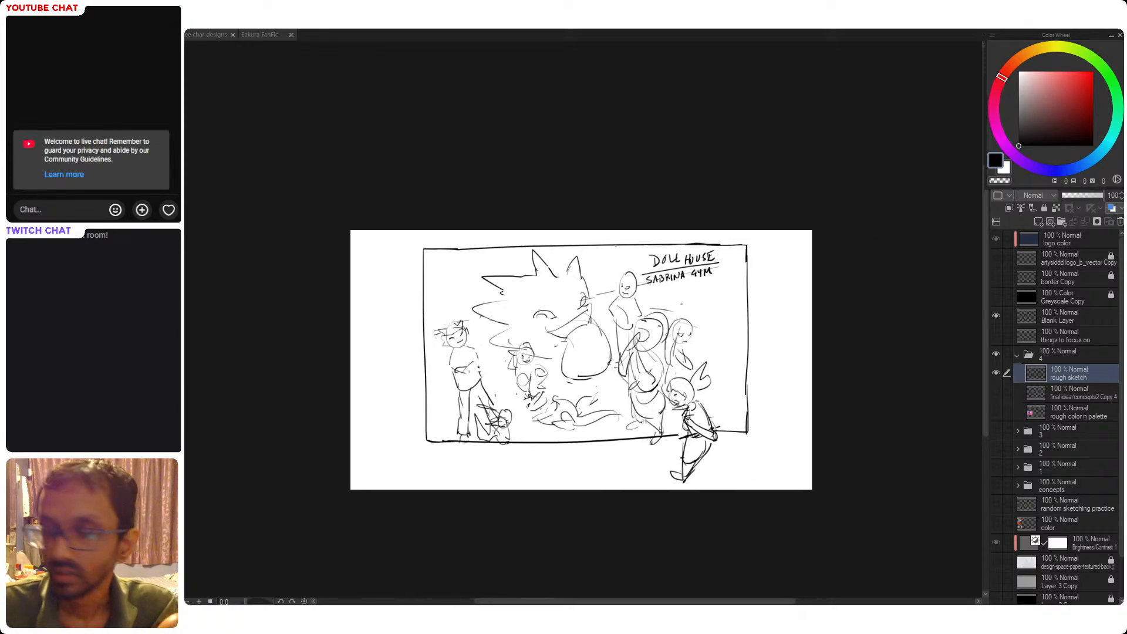
left_click_drag(749, 373, 744, 378)
key("ctrl+0")
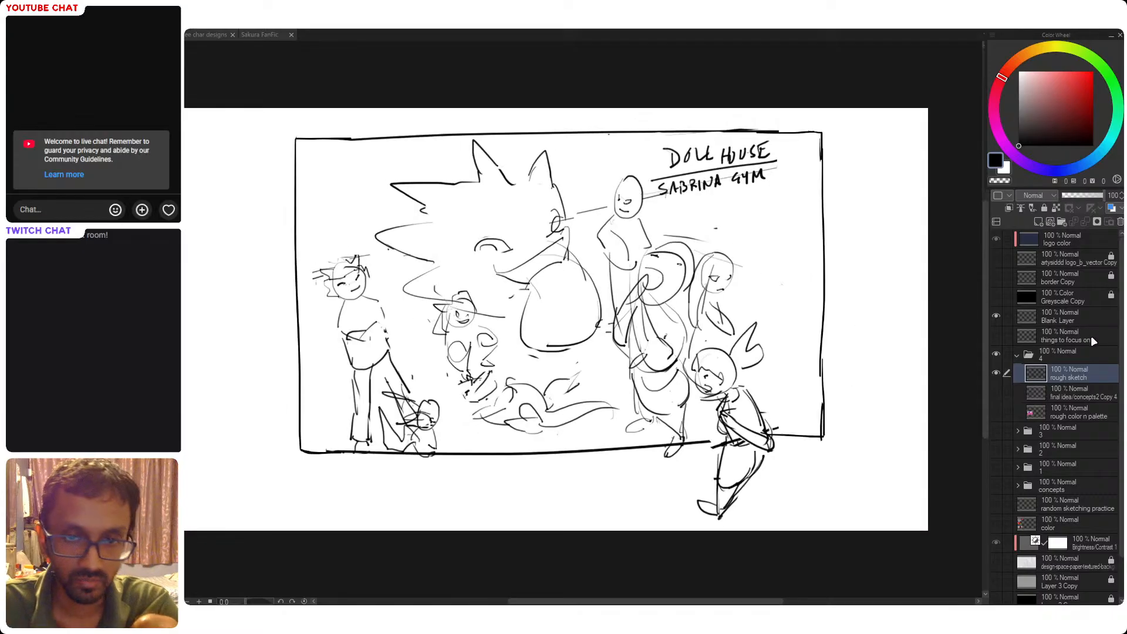
key("ctrl+minus")
key("ctrl+0")
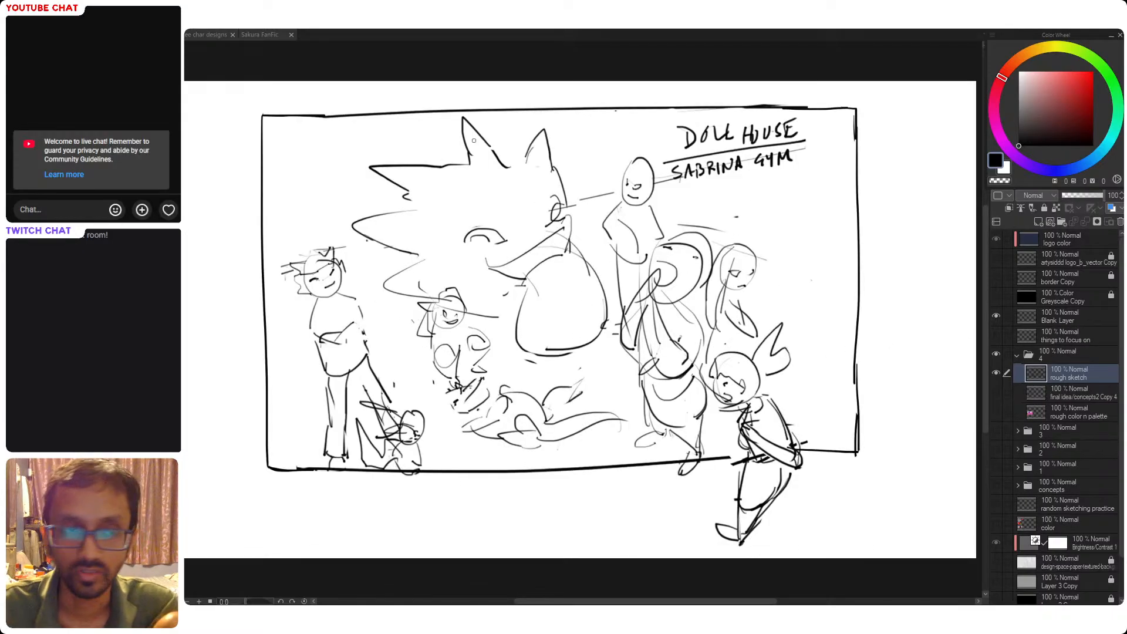
left_click(208, 35)
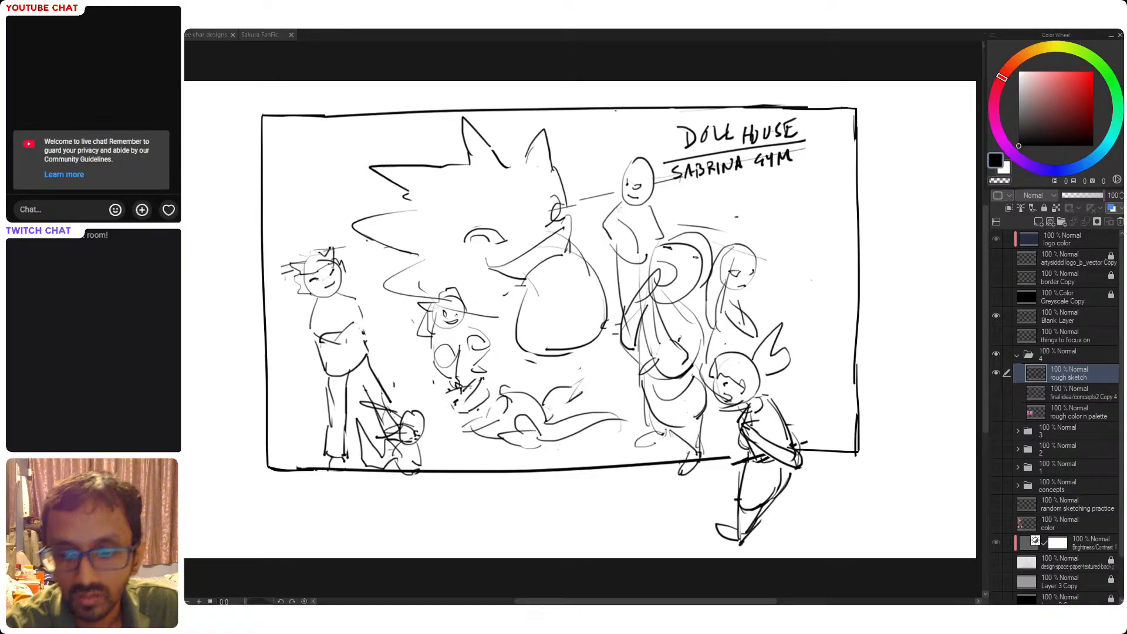
Try guide strokes across the lower half of the scene and over the robed figure, undoing each one
scroll(690, 405, "down", 3)
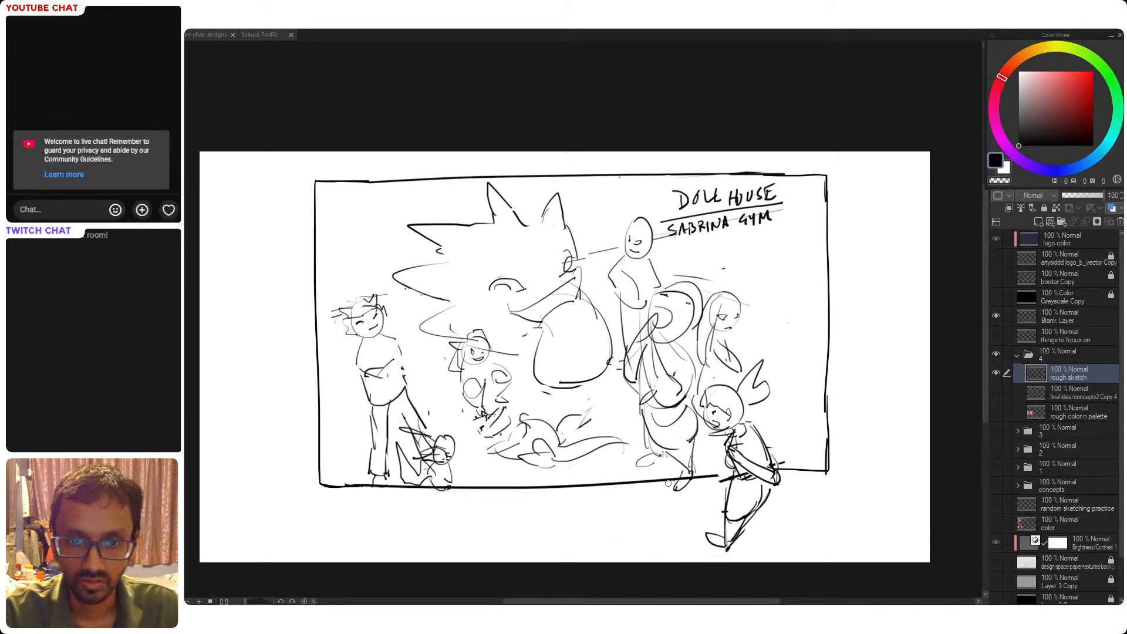
mouse_move(323, 440)
left_mouse_down()
mouse_move(314, 528)
mouse_move(787, 547)
mouse_move(827, 472)
mouse_move(846, 357)
left_mouse_up()
key("ctrl+z")
mouse_move(830, 417)
left_mouse_down()
mouse_move(822, 531)
mouse_move(297, 435)
mouse_move(304, 409)
left_mouse_up()
key("ctrl+z")
left_click_drag(631, 413, 651, 382)
key("ctrl+z")
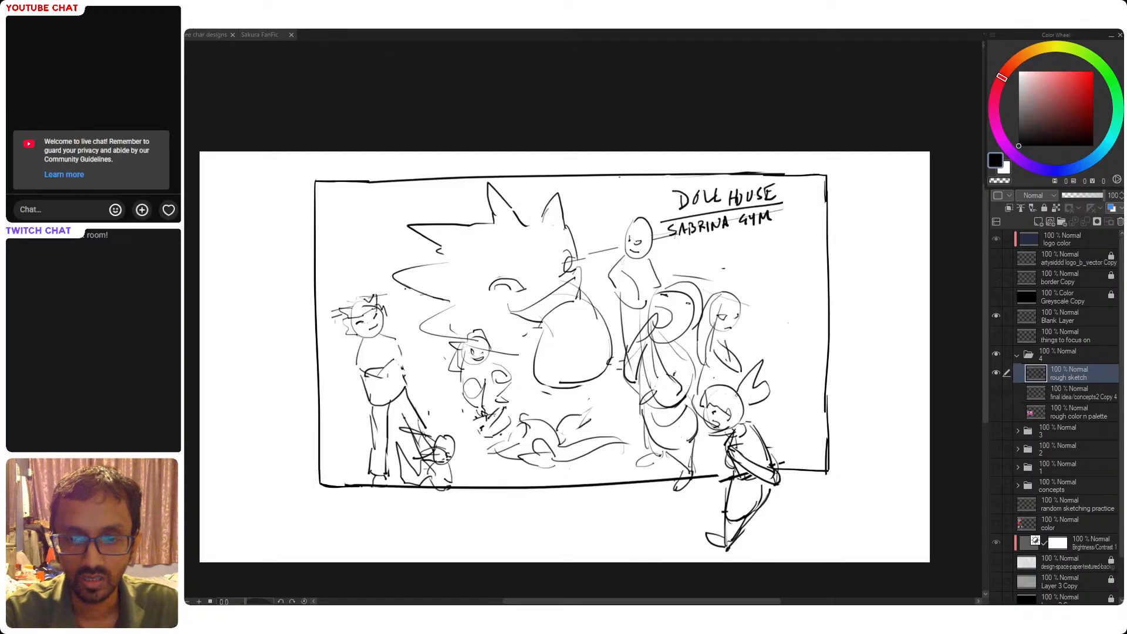
left_click_drag(650, 488, 652, 422)
key("ctrl+z")
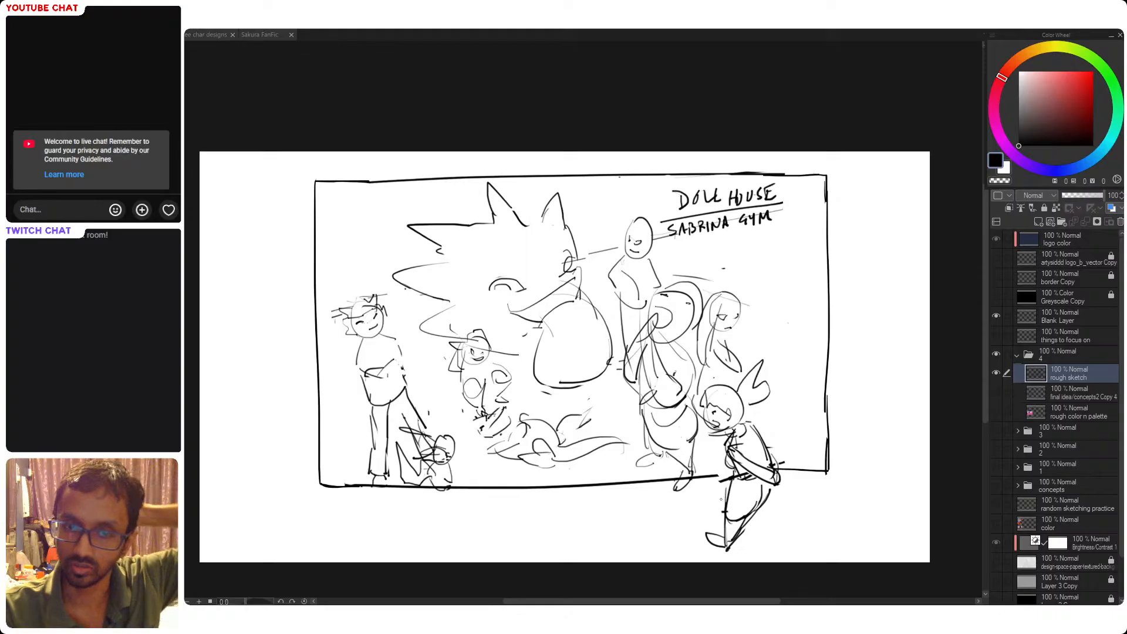
Circle the foreground figure crossing the frame and the small character at the lower left, undoing each mark
mouse_move(755, 345)
left_mouse_down()
mouse_move(796, 395)
mouse_move(666, 352)
left_mouse_up()
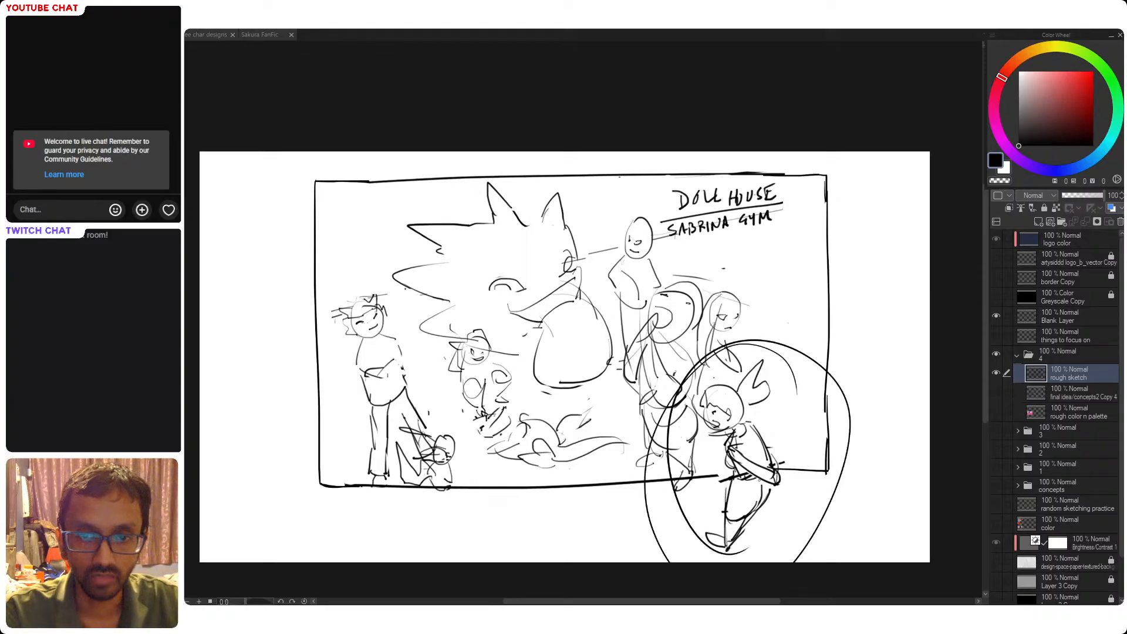
key("ctrl+z")
left_click_drag(425, 411, 432, 411)
key("ctrl+z")
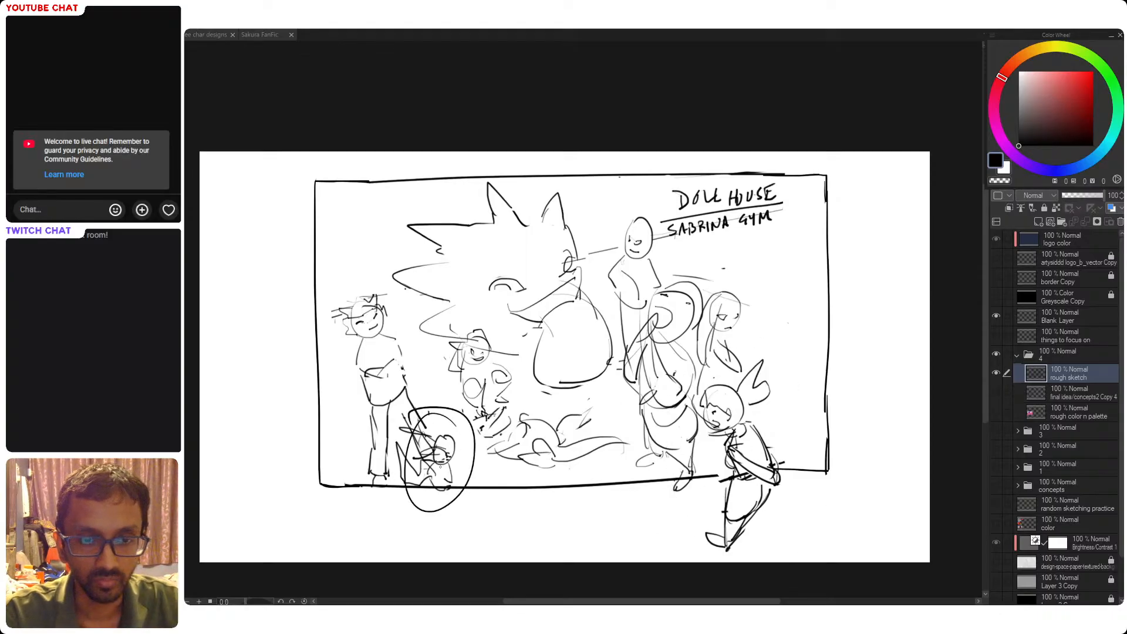
key("ctrl+z")
left_click_drag(483, 476, 497, 491)
key("ctrl+z")
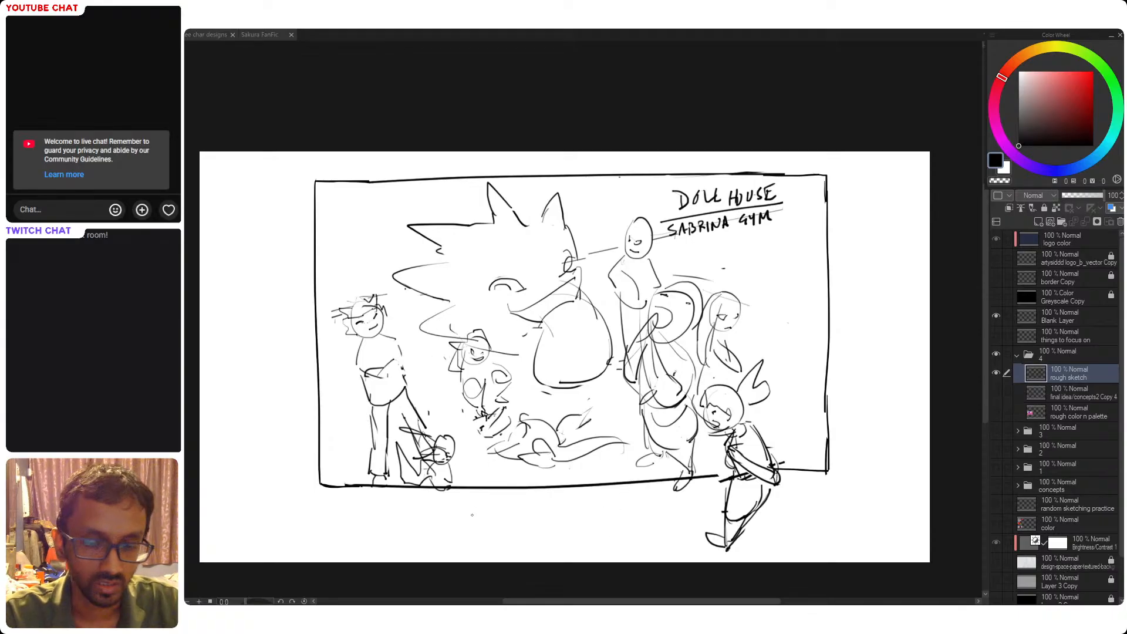
Circle the gap between the large creature and the bald figure, mark the creature's left side, and undo the marks
left_click_drag(602, 243, 600, 241)
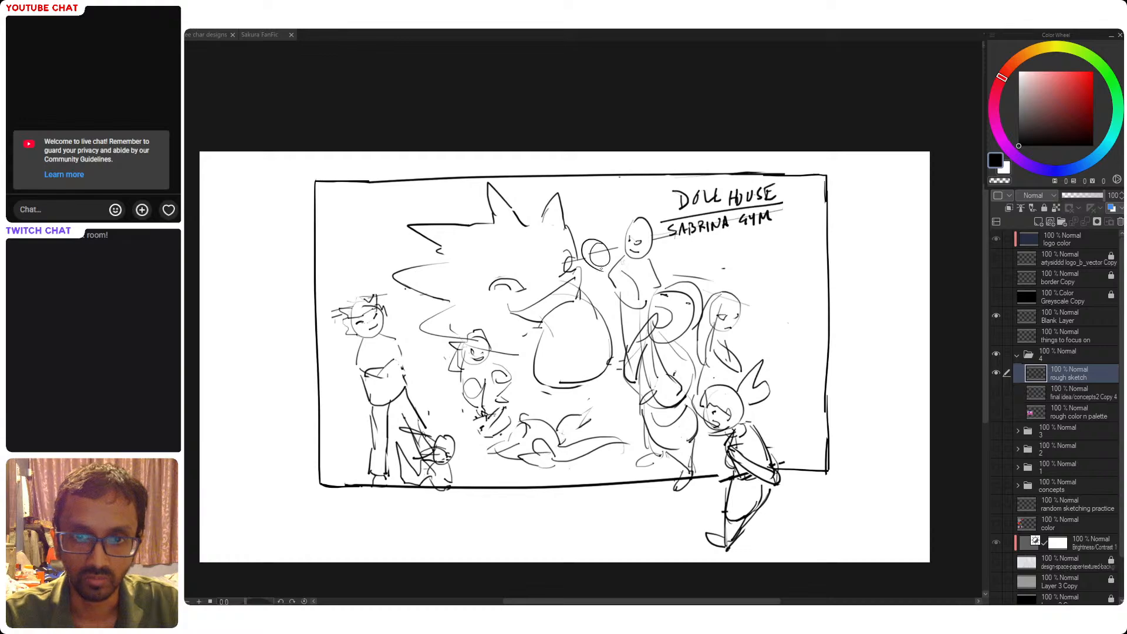
key("ctrl+z")
mouse_move(436, 289)
left_mouse_down()
mouse_move(448, 294)
mouse_move(405, 324)
left_mouse_up()
key("ctrl+z")
mouse_move(487, 296)
left_mouse_down()
mouse_move(523, 329)
mouse_move(433, 376)
mouse_move(518, 308)
mouse_move(446, 308)
left_mouse_up()
key("ctrl+z")
key("ctrl+z")
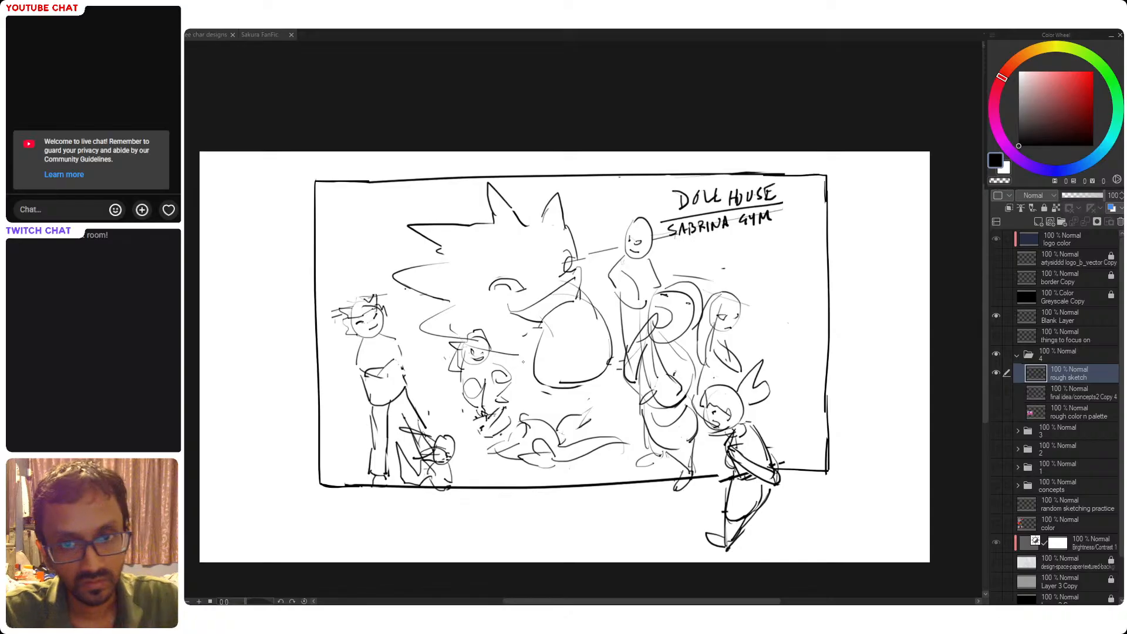
Erase the Doll House Sabrina Gym title lettering from the upper right of the frame
left_click_drag(577, 371, 596, 374)
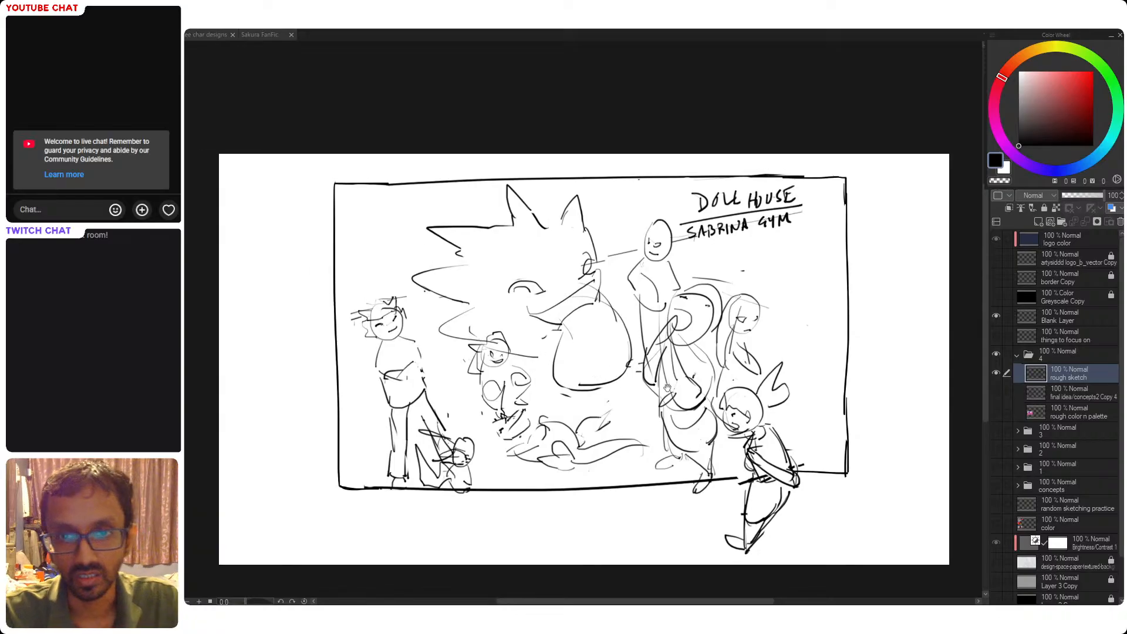
left_click_drag(677, 378, 661, 379)
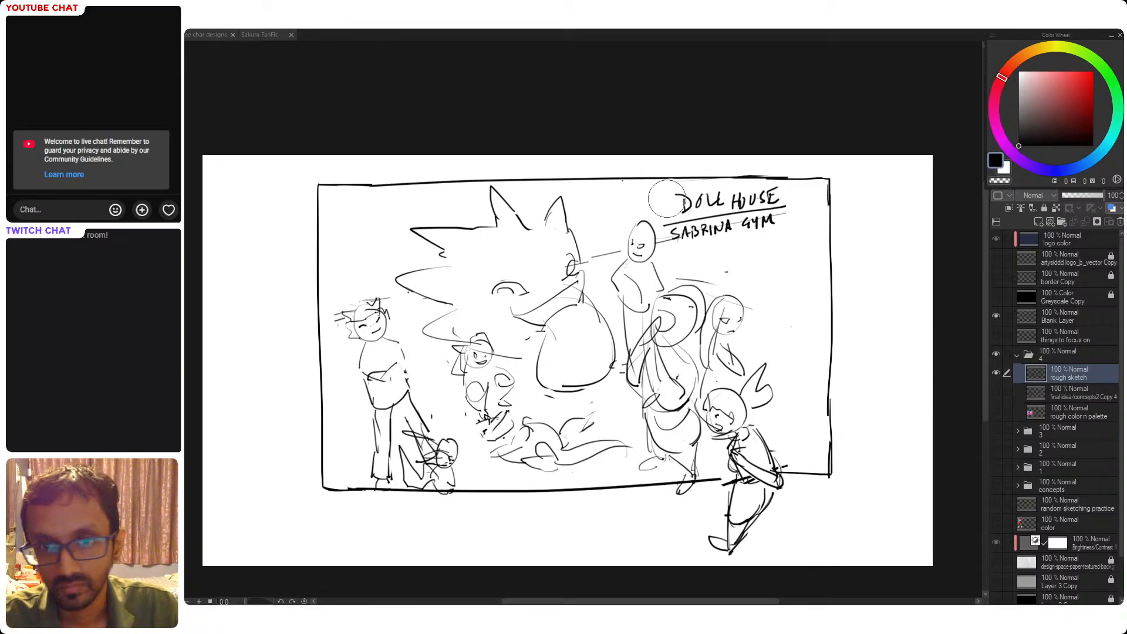
mouse_move(669, 214)
left_mouse_down()
mouse_move(783, 201)
mouse_move(736, 227)
mouse_move(711, 257)
left_mouse_up()
scroll(750, 247, "down", 2)
Sketch a slanted box outline in the frame's upper-right corner, from beside the bald figure's head to the right border
mouse_move(644, 250)
left_mouse_down()
mouse_move(778, 221)
mouse_move(768, 222)
left_mouse_up()
left_click_drag(672, 240, 674, 251)
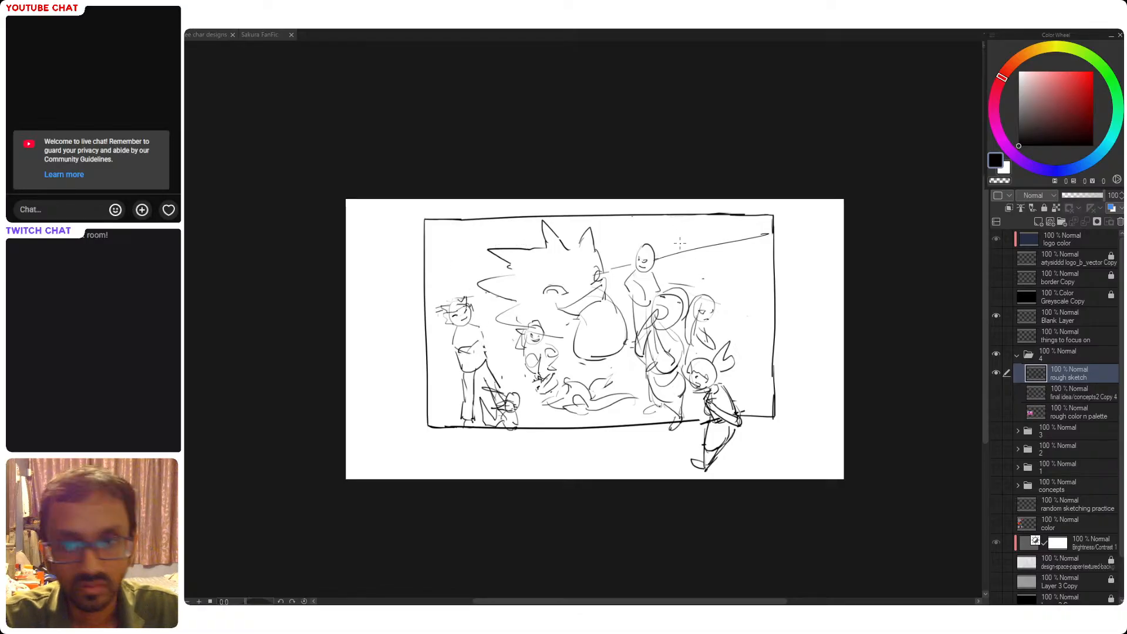
key("ctrl+z")
mouse_move(675, 226)
left_mouse_down()
mouse_move(678, 249)
mouse_move(664, 230)
mouse_move(734, 216)
mouse_move(663, 226)
mouse_move(738, 218)
mouse_move(734, 209)
mouse_move(753, 238)
mouse_move(766, 232)
mouse_move(757, 213)
mouse_move(764, 241)
left_mouse_up()
key("ctrl+z")
key("ctrl+z")
key("ctrl+z")
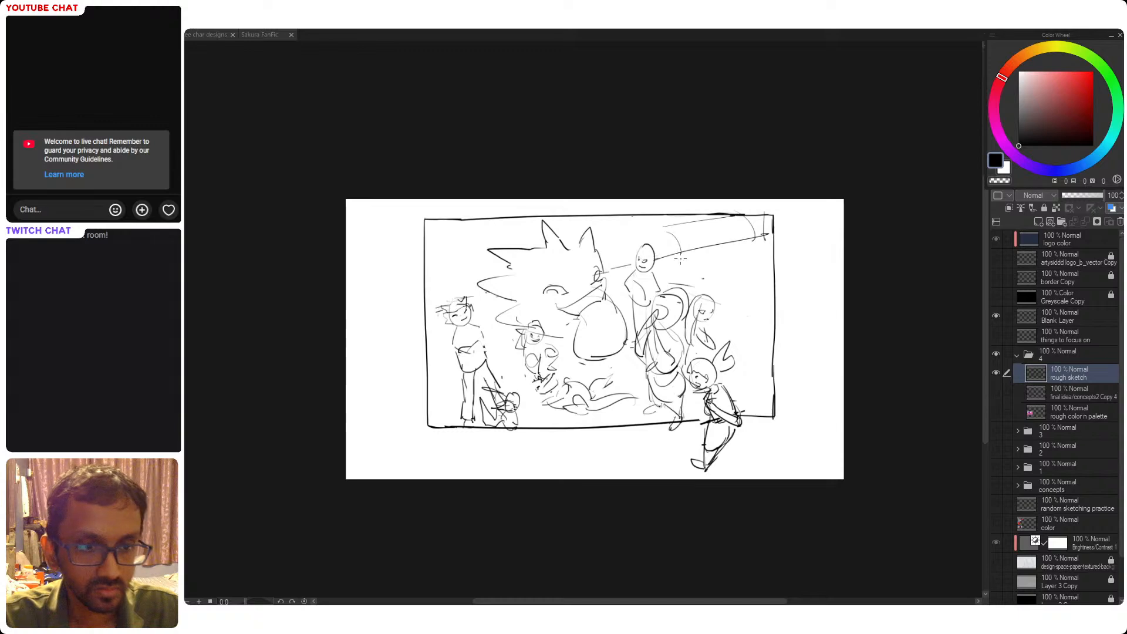
left_click_drag(663, 227, 691, 276)
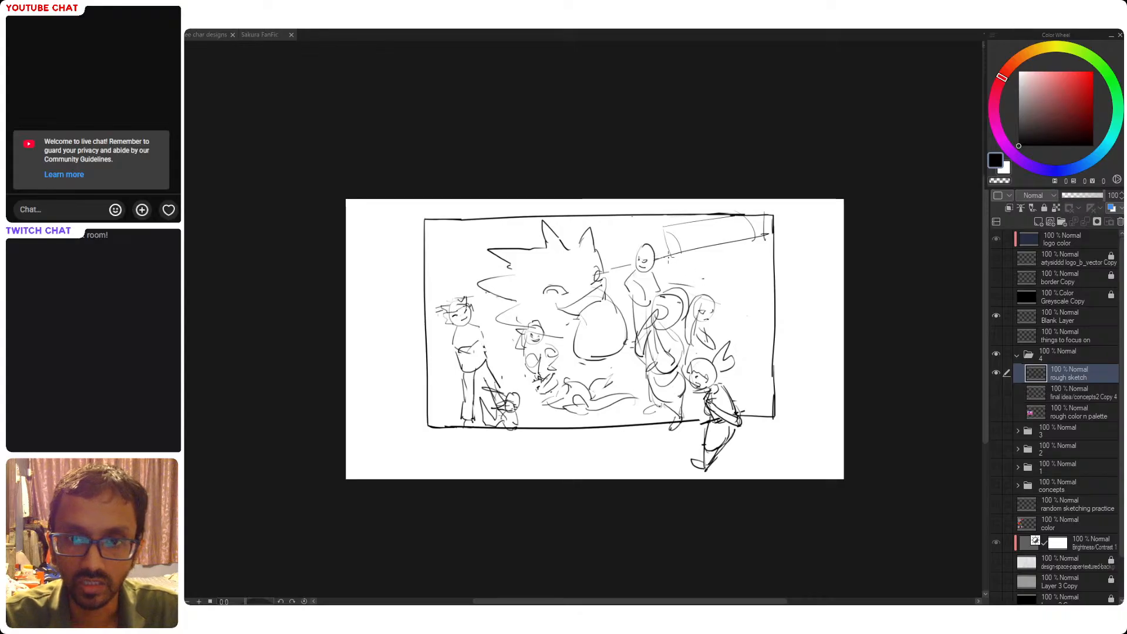
Turn the slanted box in the frame's upper-right corner into a sofa with rounded armrests, a front seat edge and a backrest division
key("ctrl+z")
mouse_move(693, 272)
left_mouse_down()
mouse_move(731, 250)
mouse_move(767, 254)
left_mouse_up()
key("ctrl+z")
key("ctrl+z")
key("ctrl+z")
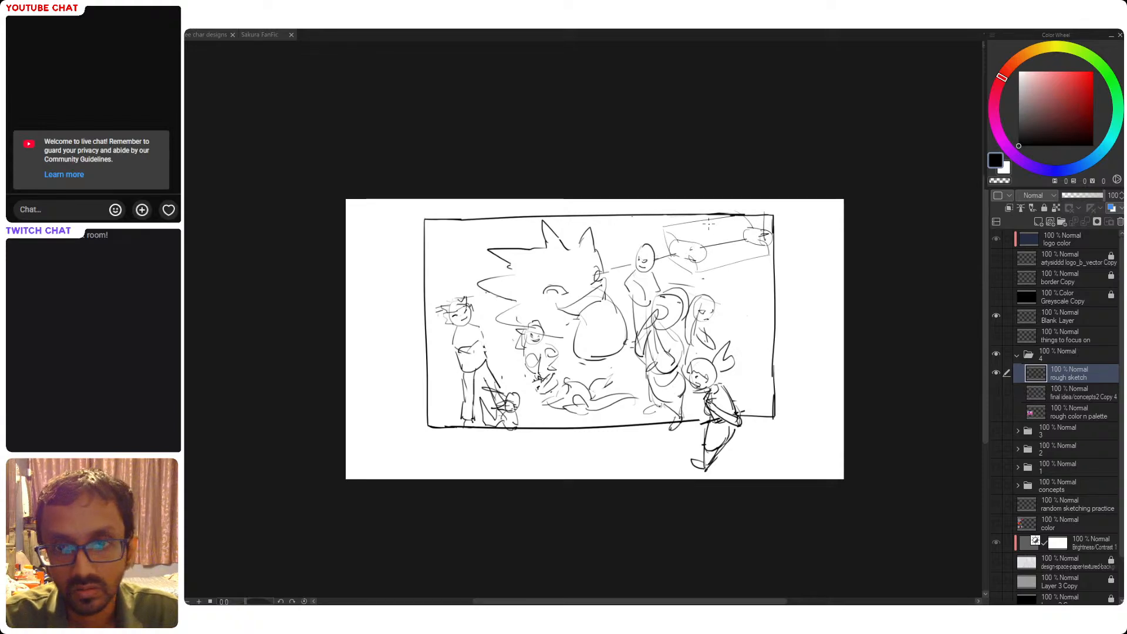
left_click_drag(709, 223, 717, 247)
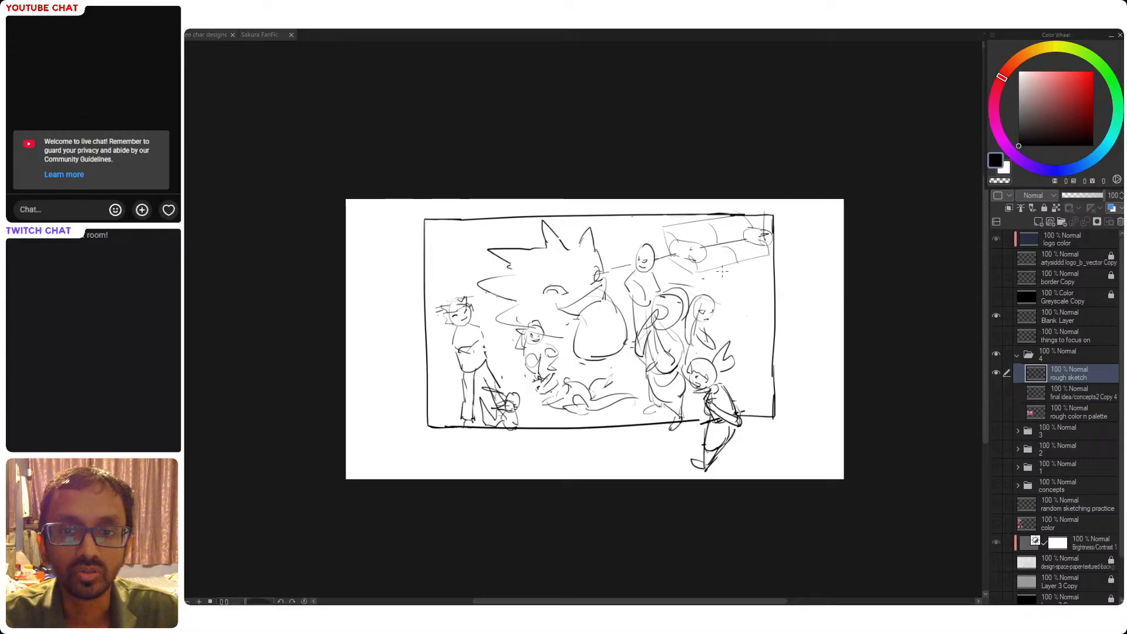
Select the sofa sketch and shift it slightly away from the frame's right border
mouse_move(684, 220)
left_mouse_down()
mouse_move(661, 249)
mouse_move(695, 278)
mouse_move(770, 255)
mouse_move(774, 217)
mouse_move(746, 213)
left_mouse_up()
key("ctrl+t")
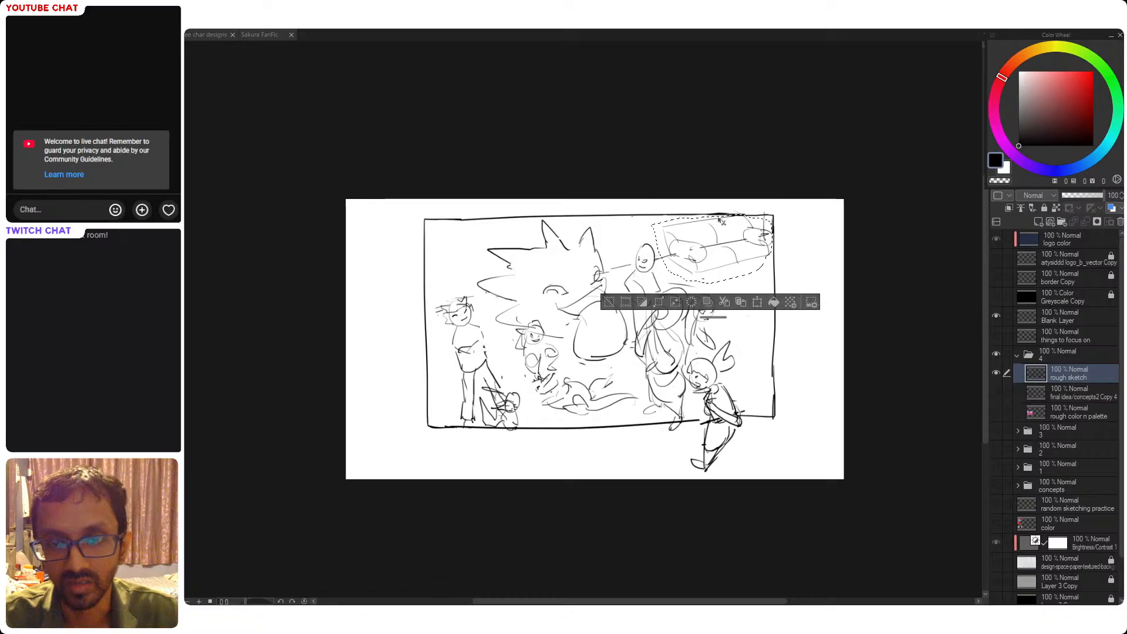
left_click_drag(727, 274, 737, 278)
key("Return")
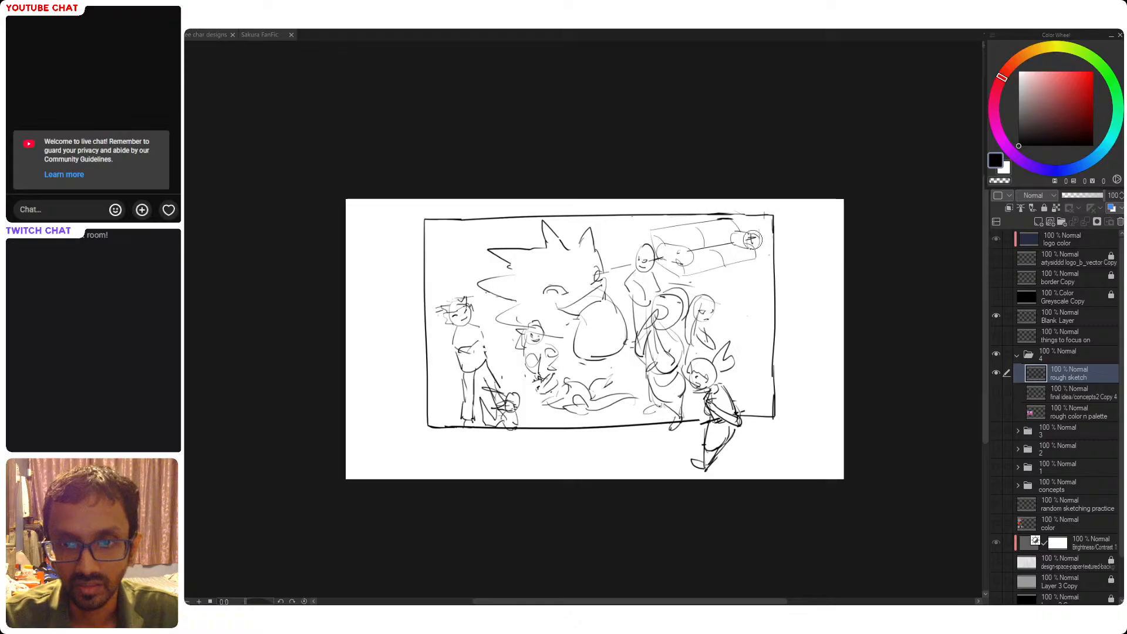
Clean up the sofa's right armrest and sketch a slanted wall line from it to the right border
key("ctrl+z")
mouse_move(752, 233)
left_mouse_down()
mouse_move(752, 248)
mouse_move(761, 234)
mouse_move(778, 249)
left_mouse_up()
key("ctrl+z")
key("ctrl+z")
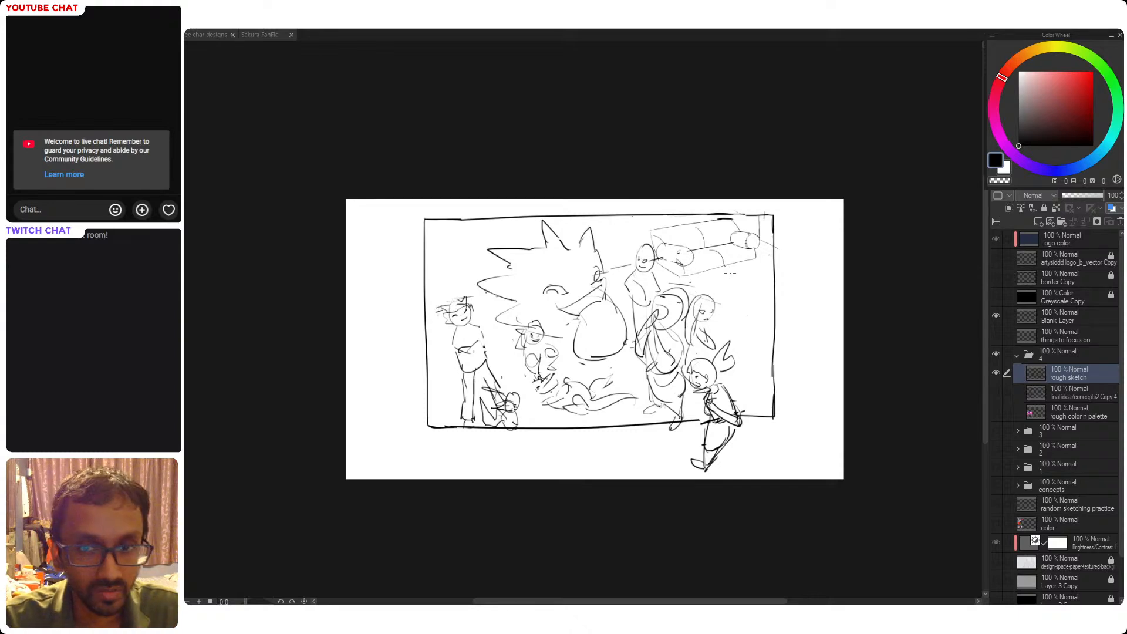
Redraw the sofa's lower front edge and add short legs underneath
mouse_move(701, 288)
left_mouse_down()
mouse_move(755, 270)
mouse_move(714, 270)
mouse_move(733, 259)
mouse_move(755, 265)
left_mouse_up()
key("ctrl+z")
key("ctrl+z")
key("ctrl+z")
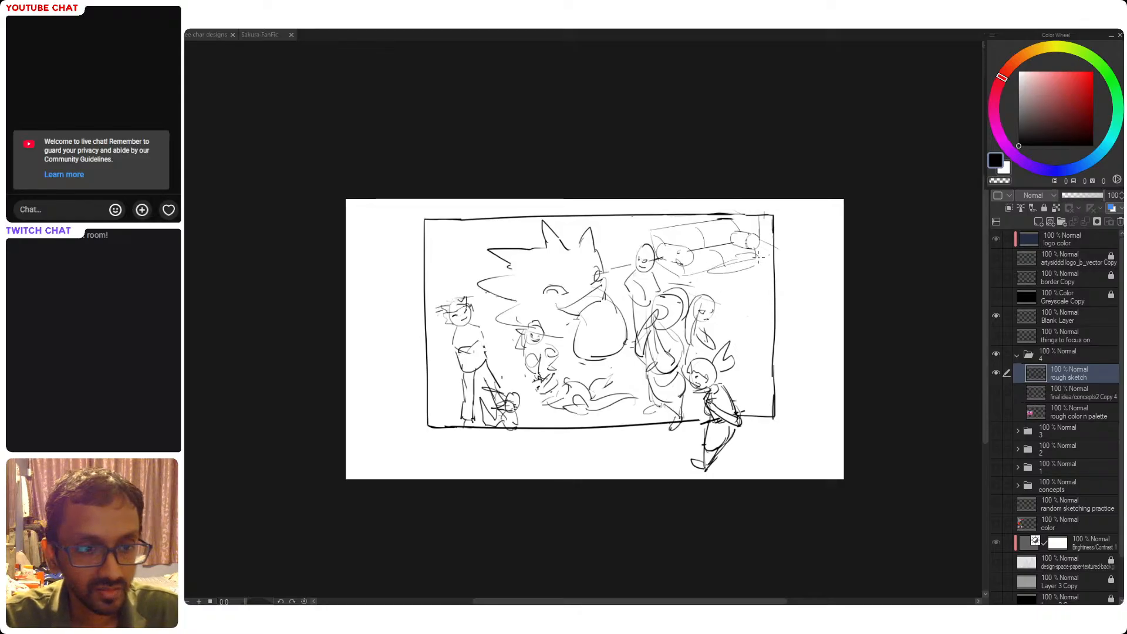
key("ctrl+z")
left_click_drag(703, 273, 741, 267)
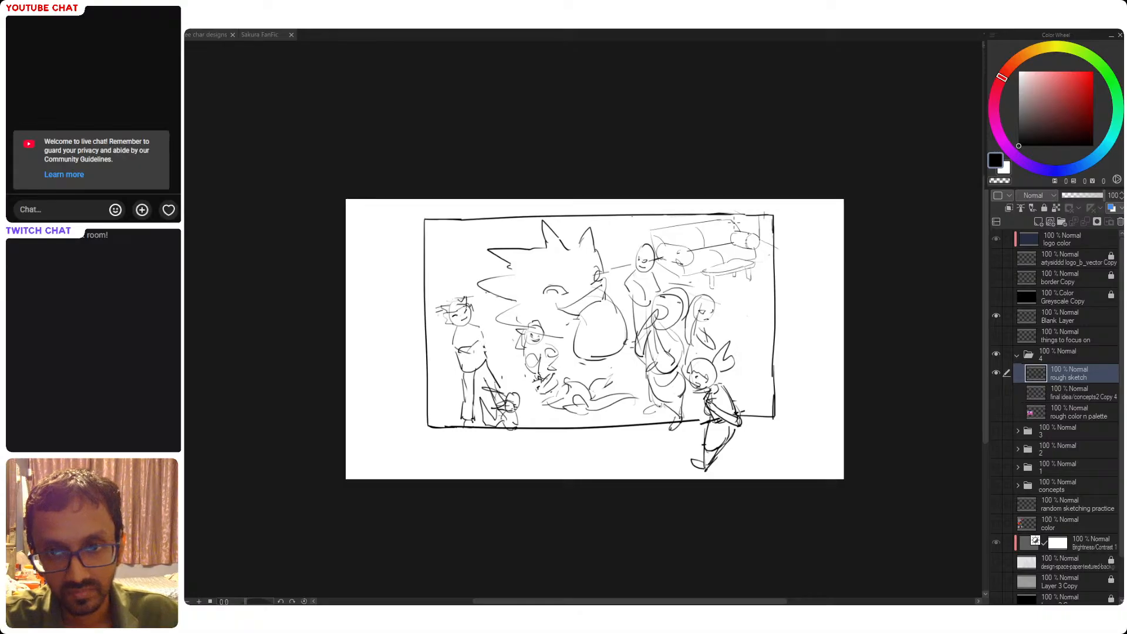
Refine the wall line beside the right armrest and add a short vertical wall line above the sofa's far end
left_click_drag(761, 242, 776, 251)
key("ctrl+z")
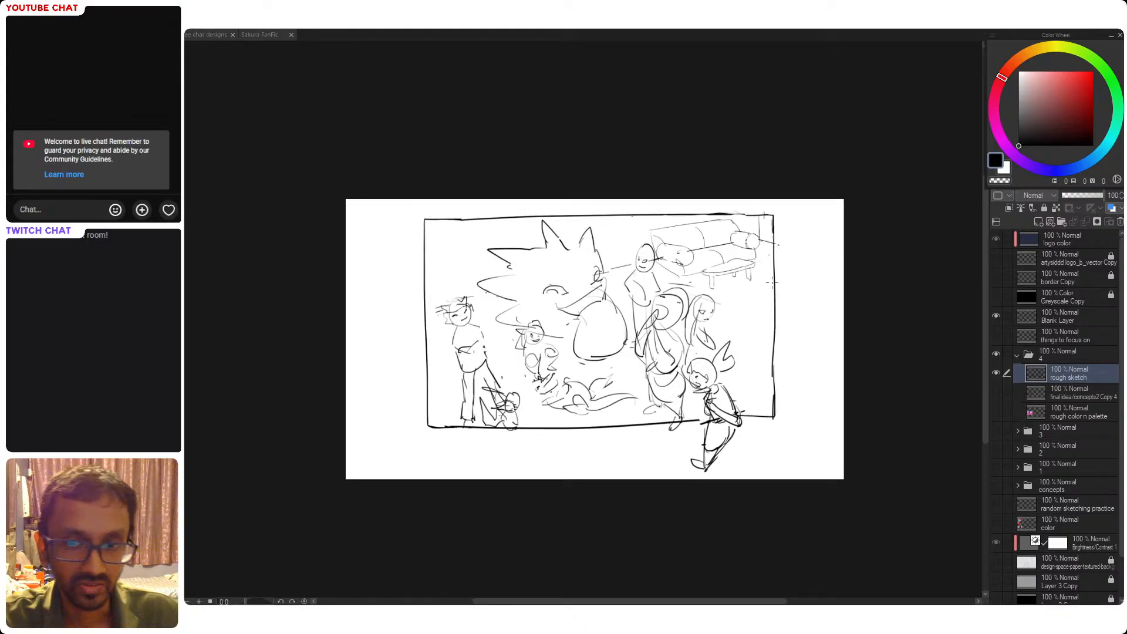
mouse_move(586, 400)
left_mouse_down()
mouse_move(495, 417)
mouse_move(520, 420)
mouse_move(532, 391)
mouse_move(528, 427)
left_mouse_up()
key("ctrl+z")
key("ctrl+z")
key("ctrl+z")
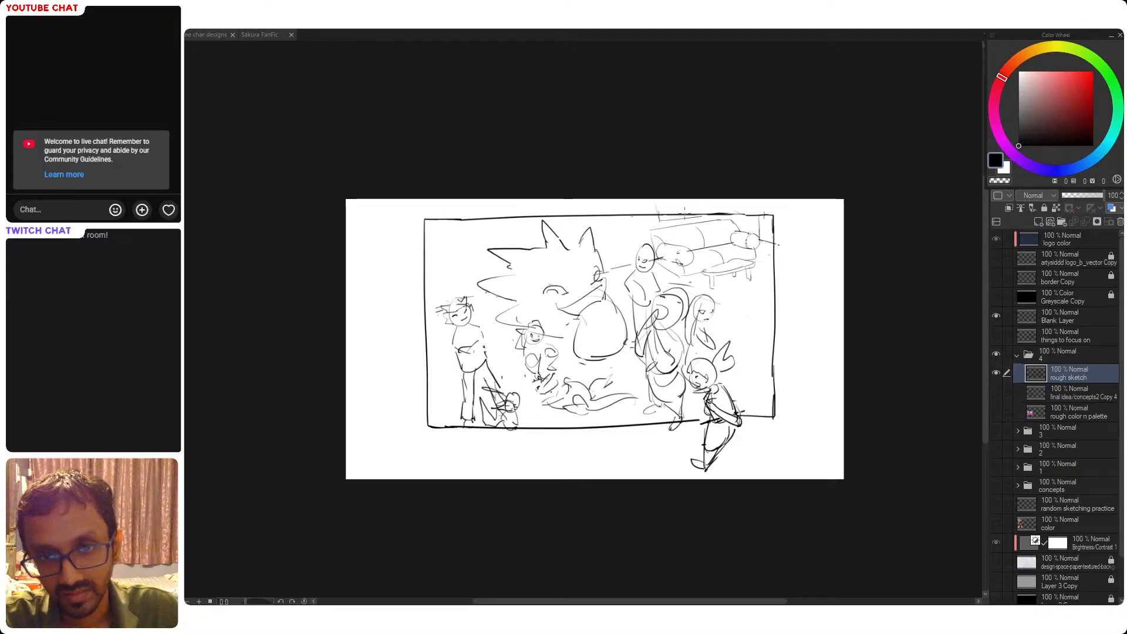
Try several arch outlines in the frame's upper-left corner beside the creature's spikes
left_click_drag(476, 283, 423, 286)
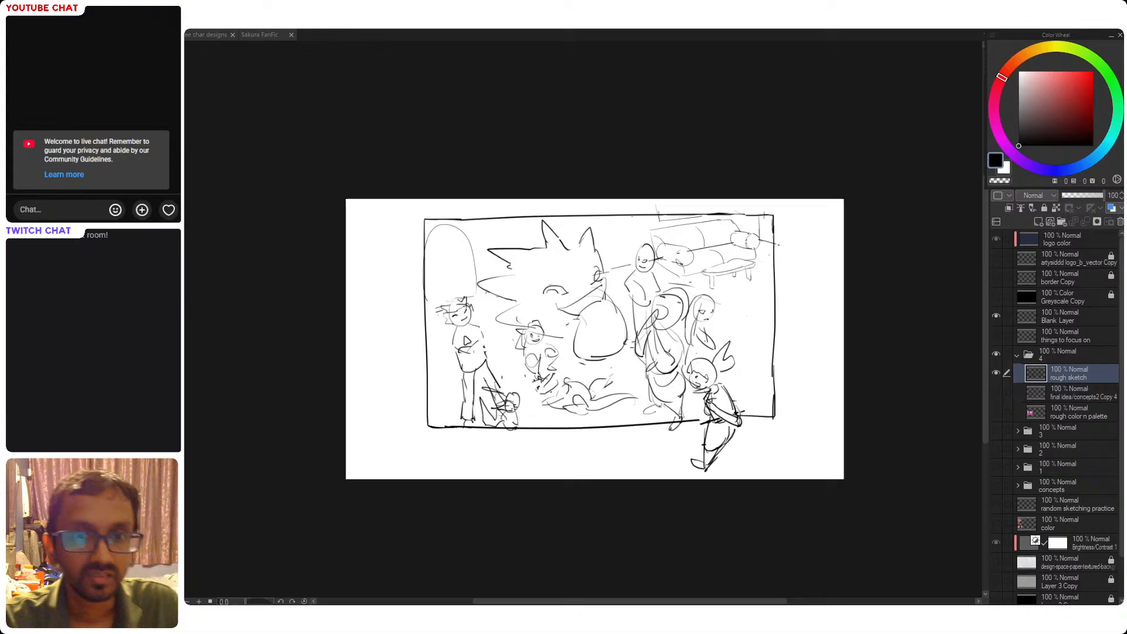
key("ctrl+z")
mouse_move(511, 247)
left_mouse_down()
mouse_move(462, 271)
mouse_move(469, 298)
left_mouse_up()
key("ctrl+z")
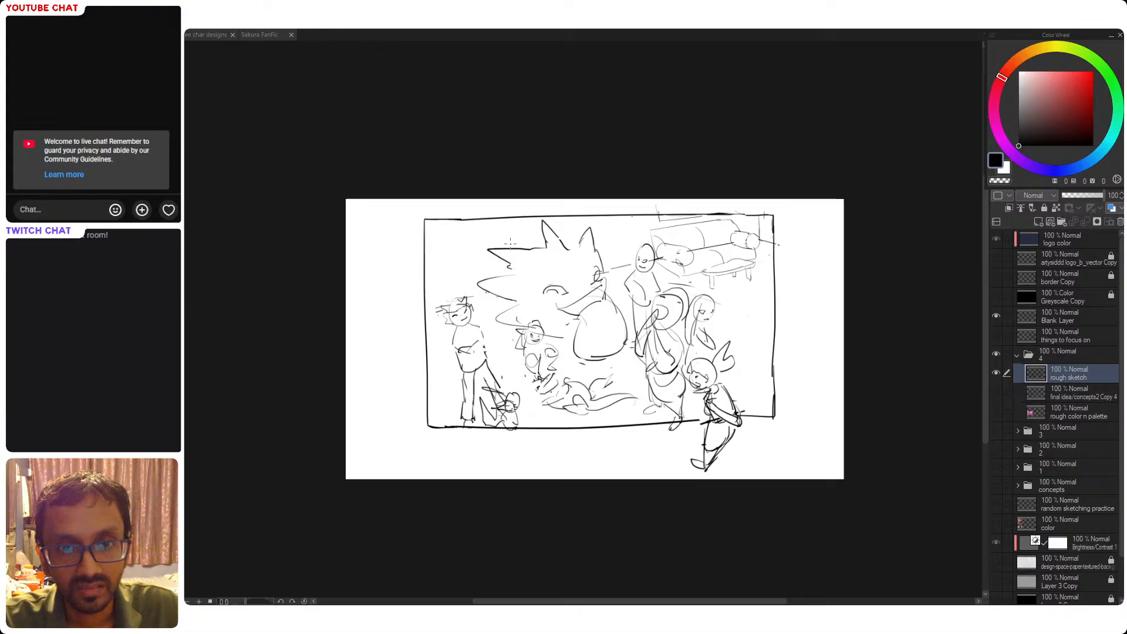
mouse_move(513, 247)
left_mouse_down()
mouse_move(465, 262)
mouse_move(472, 288)
left_mouse_up()
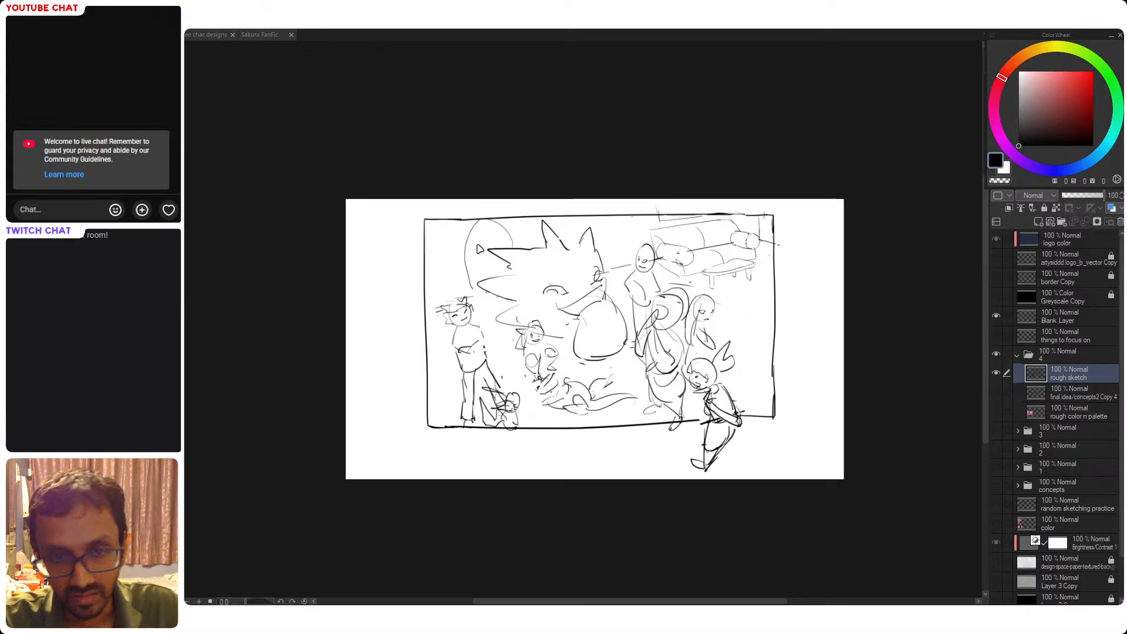
key("ctrl+z")
mouse_move(512, 244)
left_mouse_down()
mouse_move(487, 210)
mouse_move(470, 221)
mouse_move(470, 290)
left_mouse_up()
key("ctrl+z")
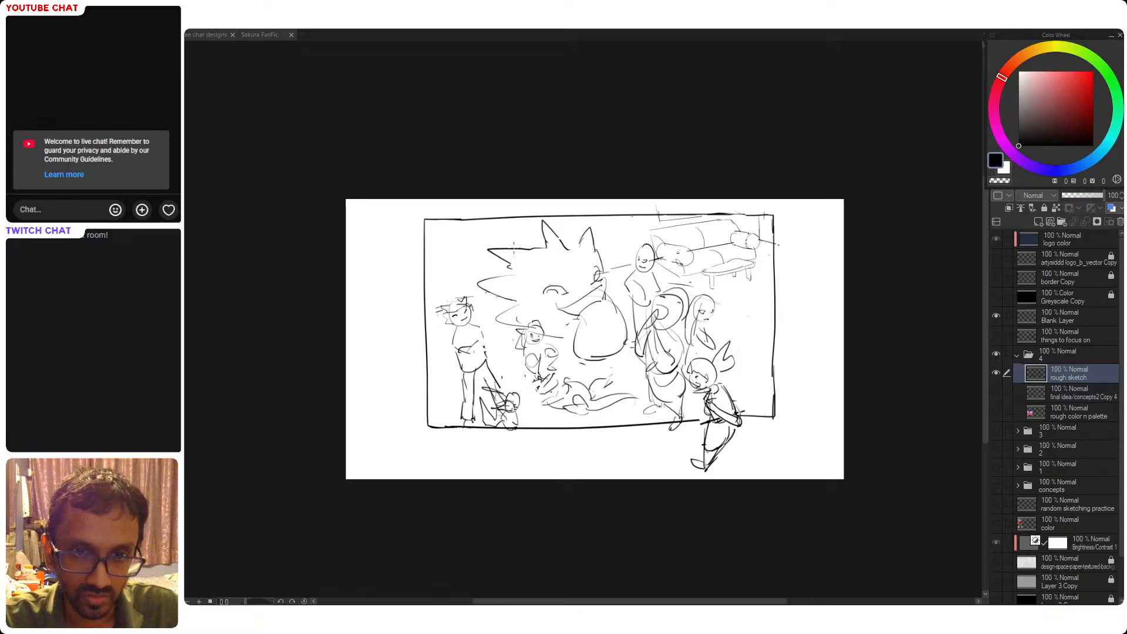
Sketch a tall double-lined arch rising above the frame beside the creature's spikes, with a slanted wall base line at its foot
left_click_drag(515, 243, 470, 299)
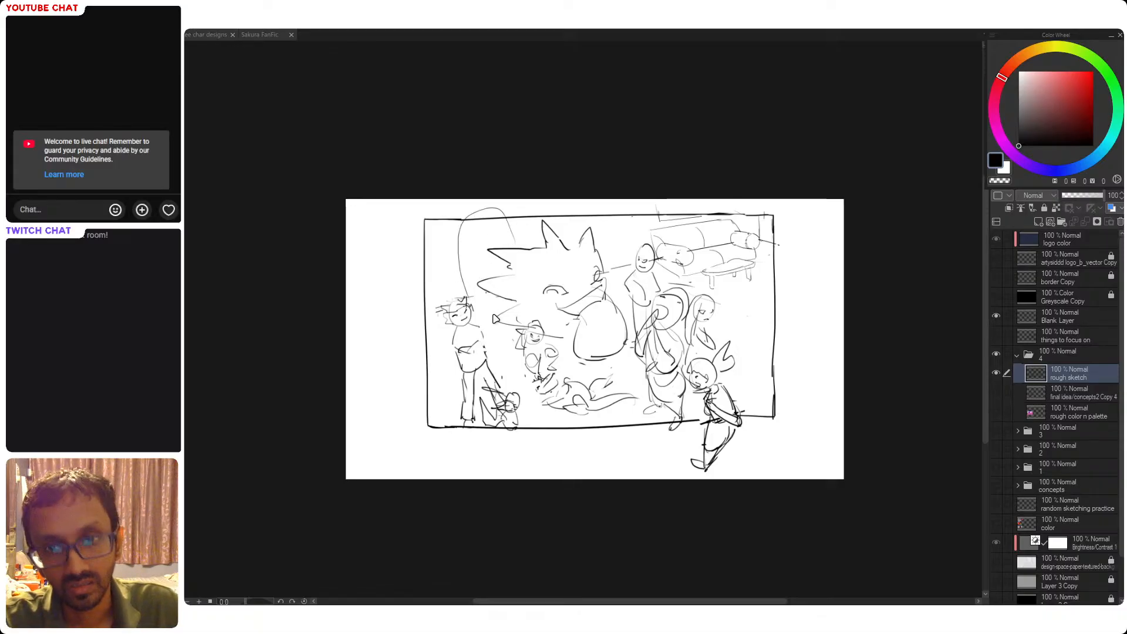
key("ctrl+z")
left_click_drag(516, 245, 460, 292)
key("ctrl+z")
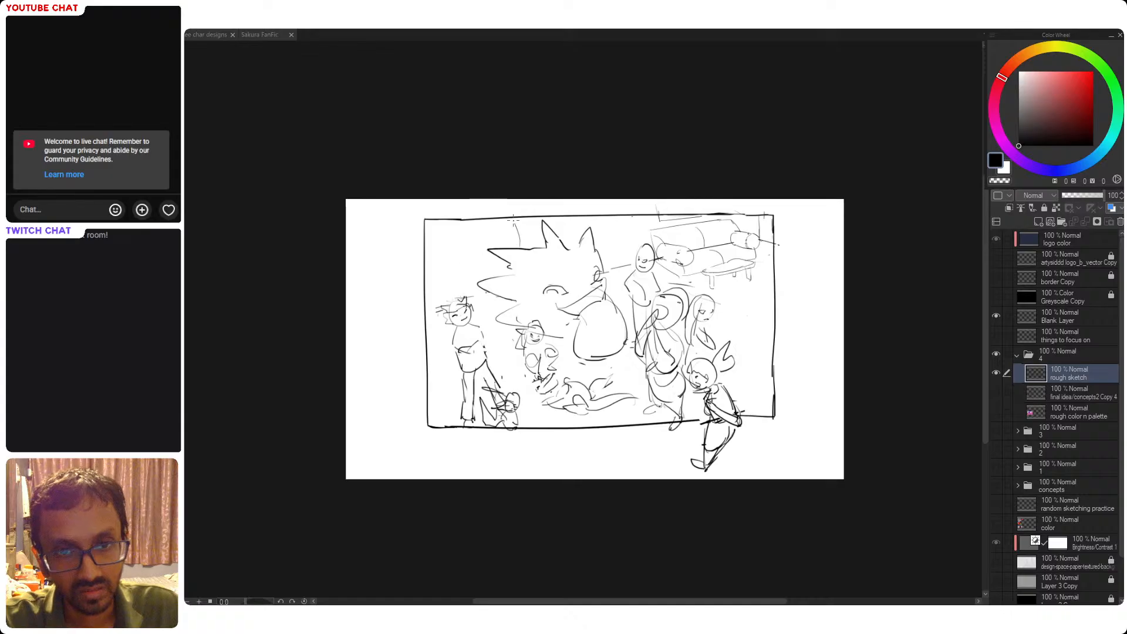
left_click_drag(519, 246, 459, 277)
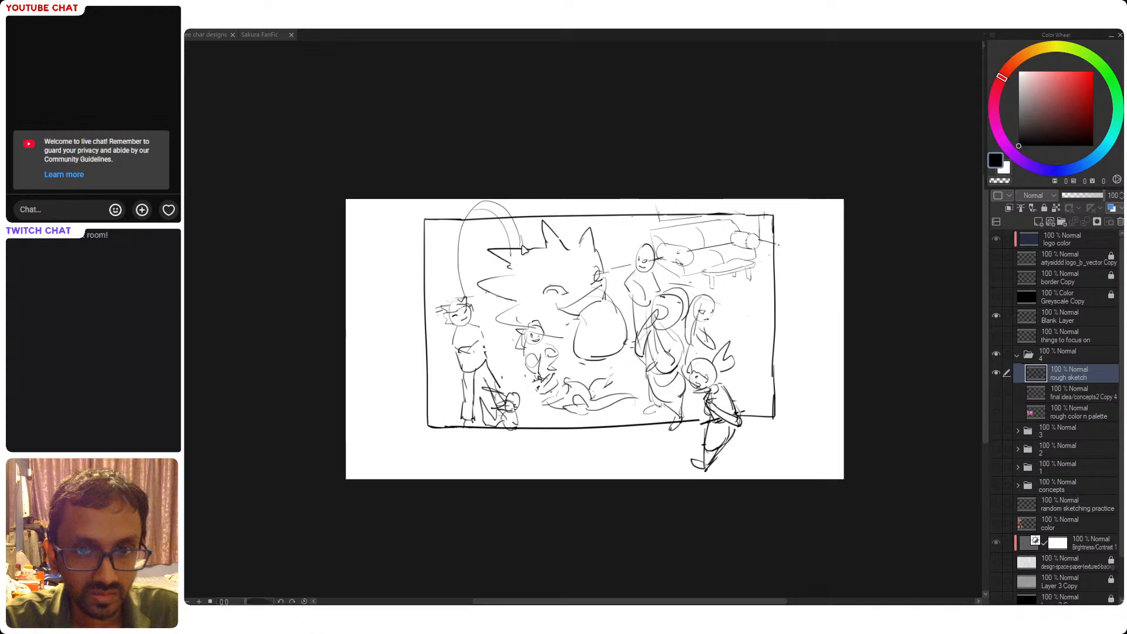
left_click_drag(488, 209, 515, 251)
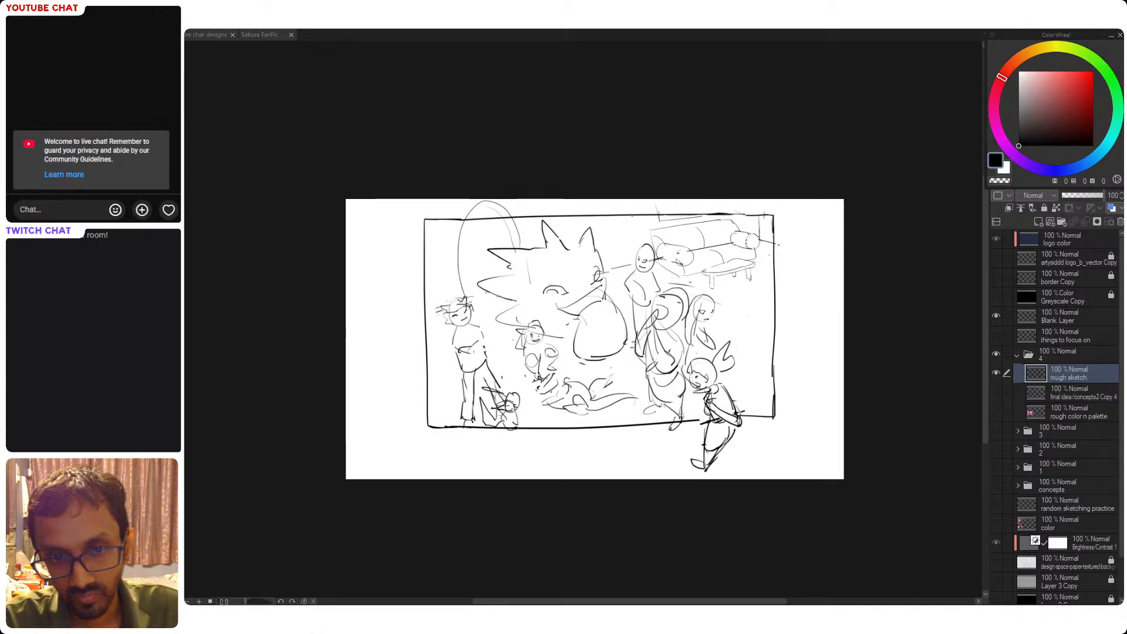
mouse_move(468, 299)
left_mouse_down()
mouse_move(537, 282)
mouse_move(523, 287)
left_mouse_up()
key("ctrl+z")
Try a box outline behind the bald figure and diagonal lines running below the sofa past the right border
left_click_drag(629, 217, 632, 250)
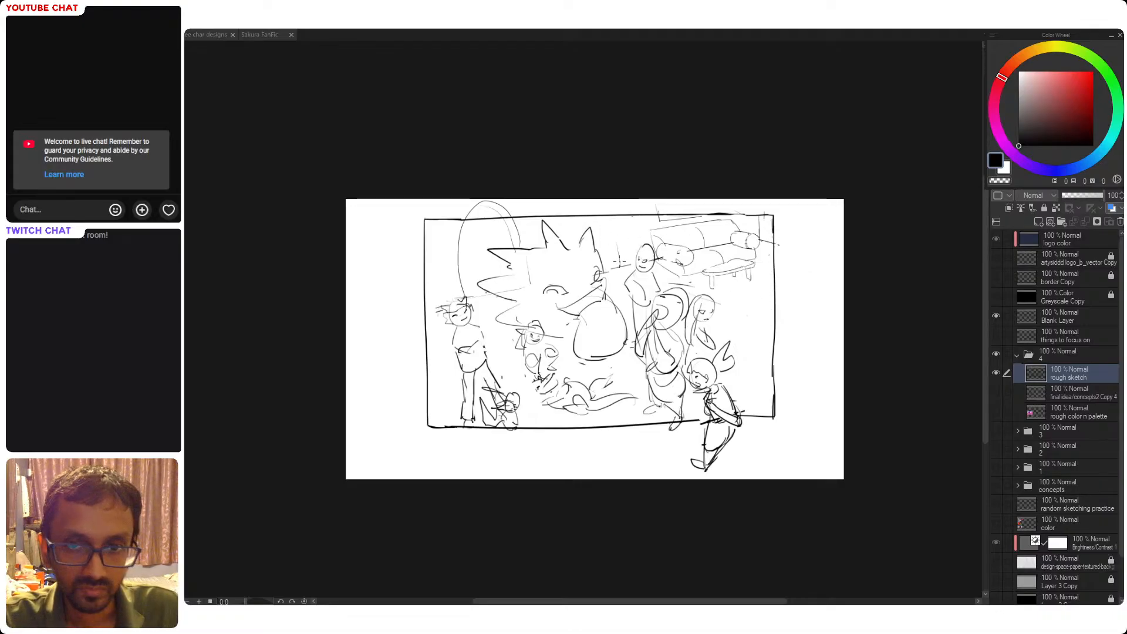
mouse_move(617, 242)
left_mouse_down()
mouse_move(747, 277)
mouse_move(663, 259)
mouse_move(774, 287)
left_mouse_up()
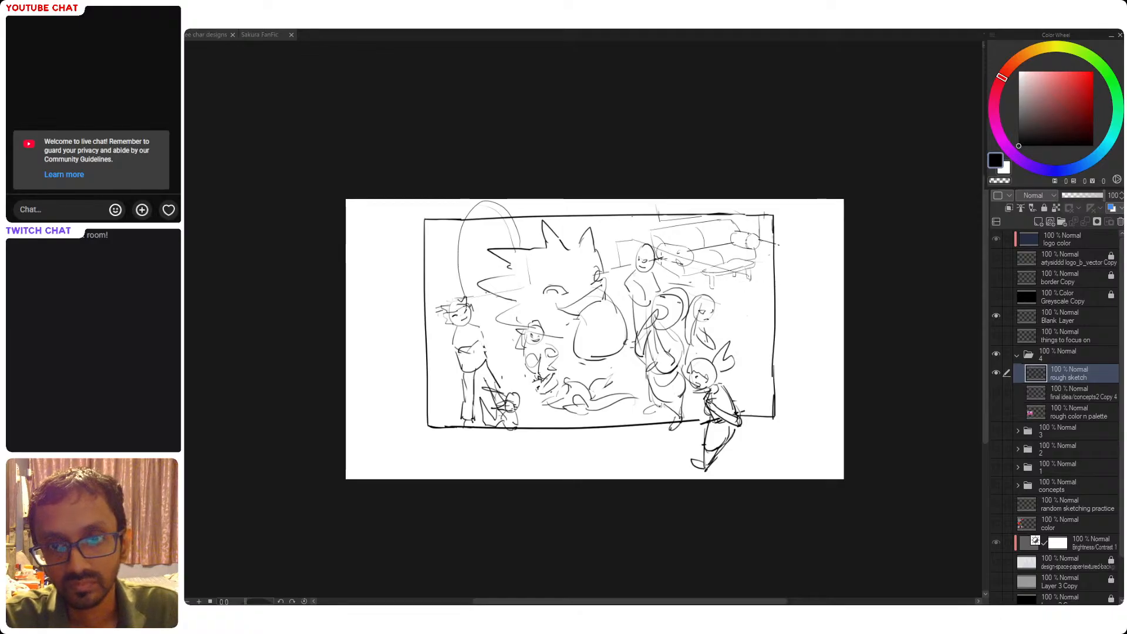
left_click_drag(693, 274, 799, 305)
key("ctrl+z")
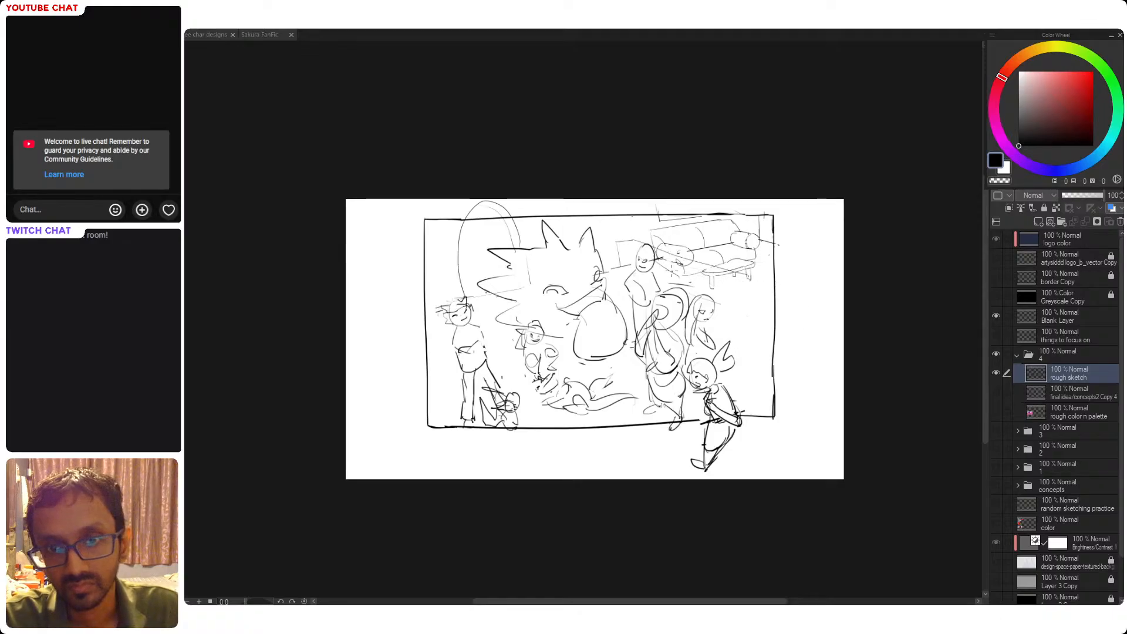
left_click_drag(695, 278, 792, 312)
left_click_drag(740, 276, 795, 294)
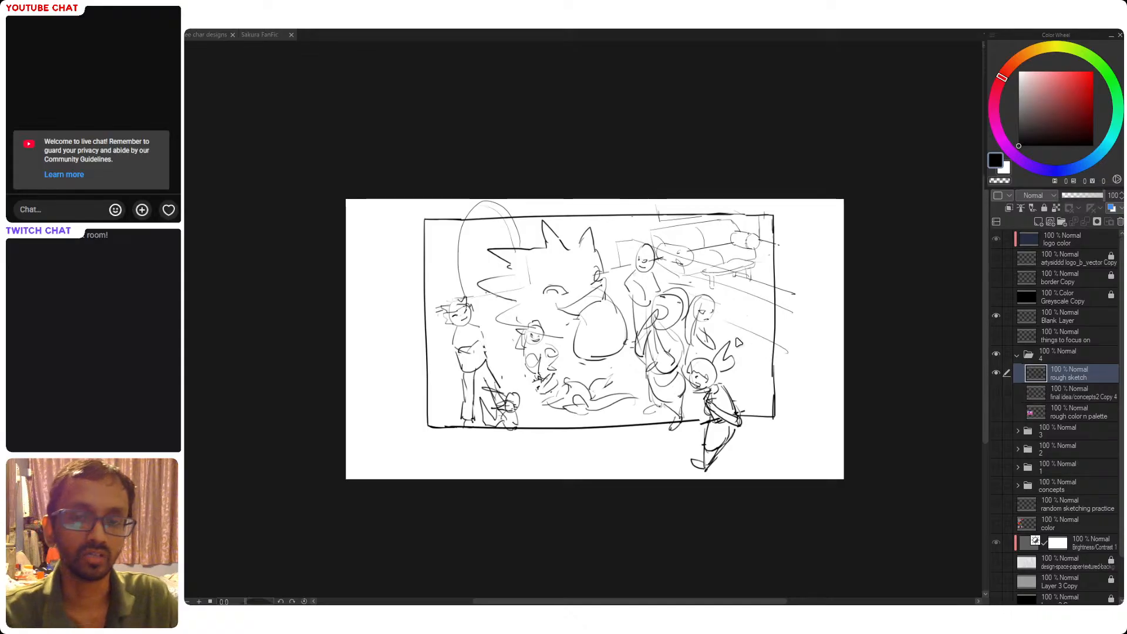
key("ctrl+z")
key("ctrl+z")
key("ctrl+z")
key("ctrl+z")
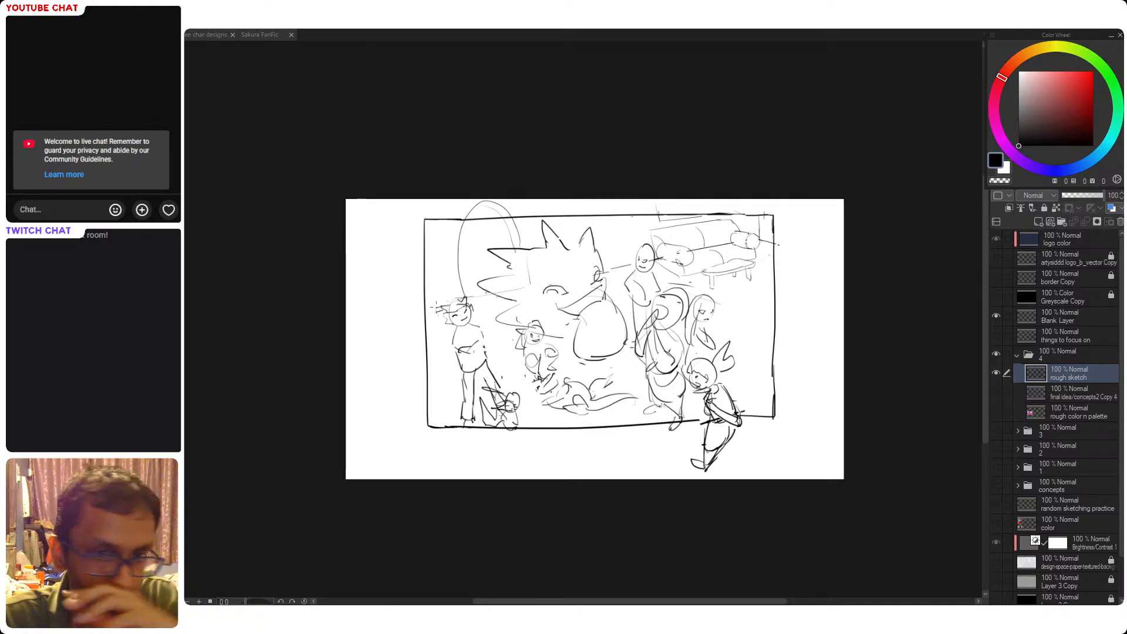
Extend the wall base line to the frame's left border and sketch a small rounded shape above it
left_click_drag(424, 225, 443, 417)
key("ctrl+z")
left_click_drag(434, 300, 443, 421)
key("ctrl+z")
key("ctrl+z")
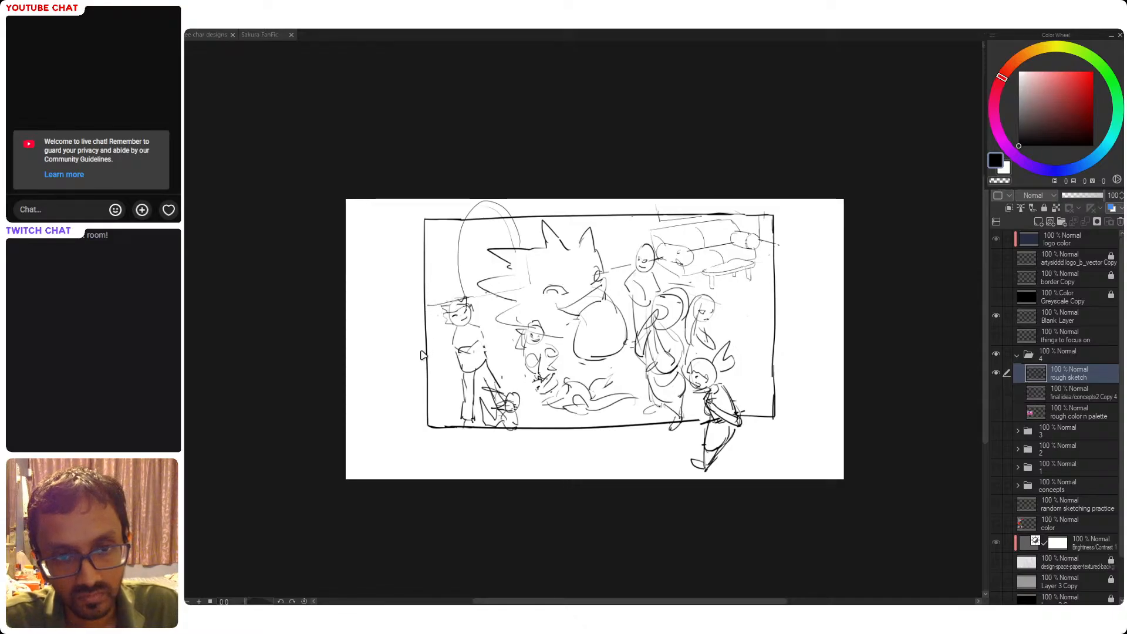
mouse_move(433, 303)
left_mouse_down()
mouse_move(445, 288)
mouse_move(432, 298)
left_mouse_up()
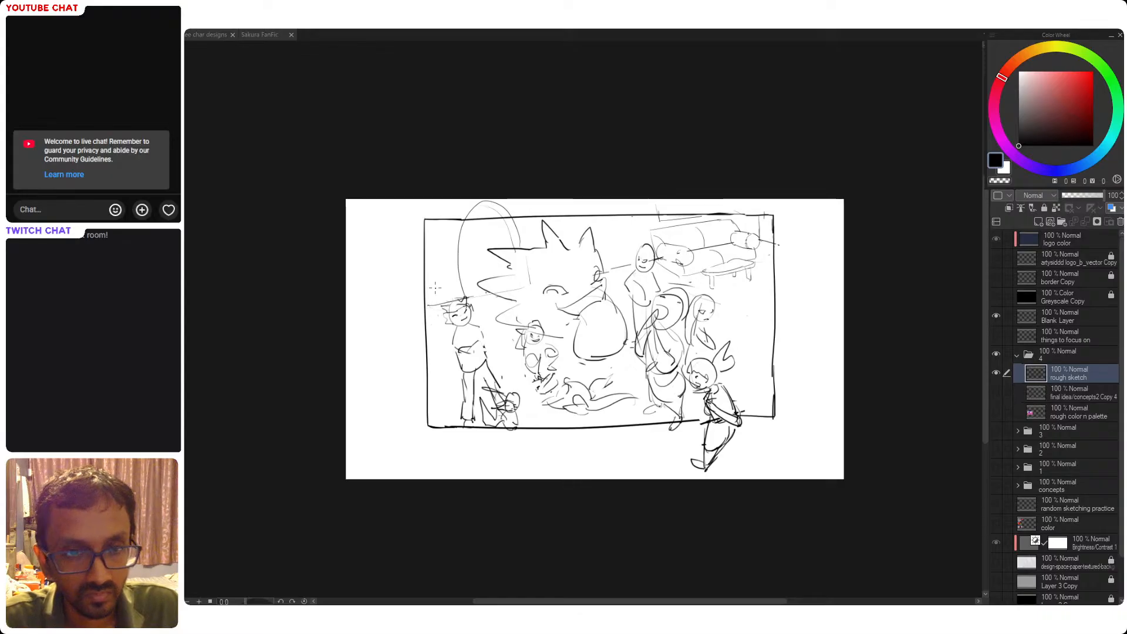
mouse_move(428, 284)
left_mouse_down()
mouse_move(448, 299)
mouse_move(428, 291)
left_mouse_up()
key("ctrl+z")
key("ctrl+z")
key("ctrl+z")
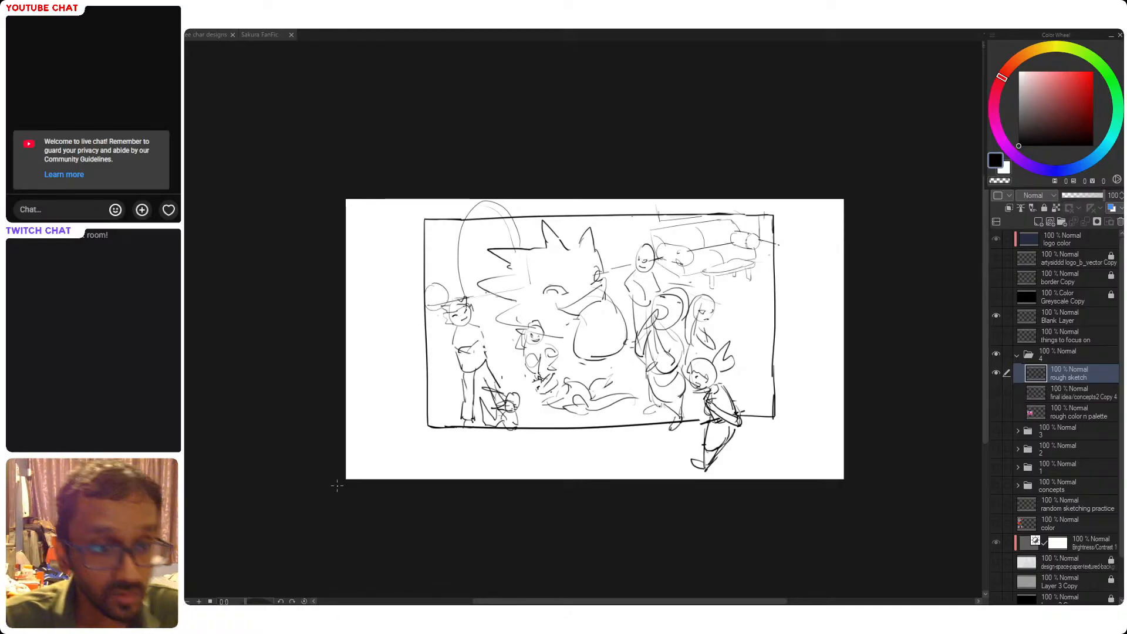
Erase the small character at the lower left and redraw the standing figure's outstretched leg in its place
left_click_drag(572, 438, 556, 432)
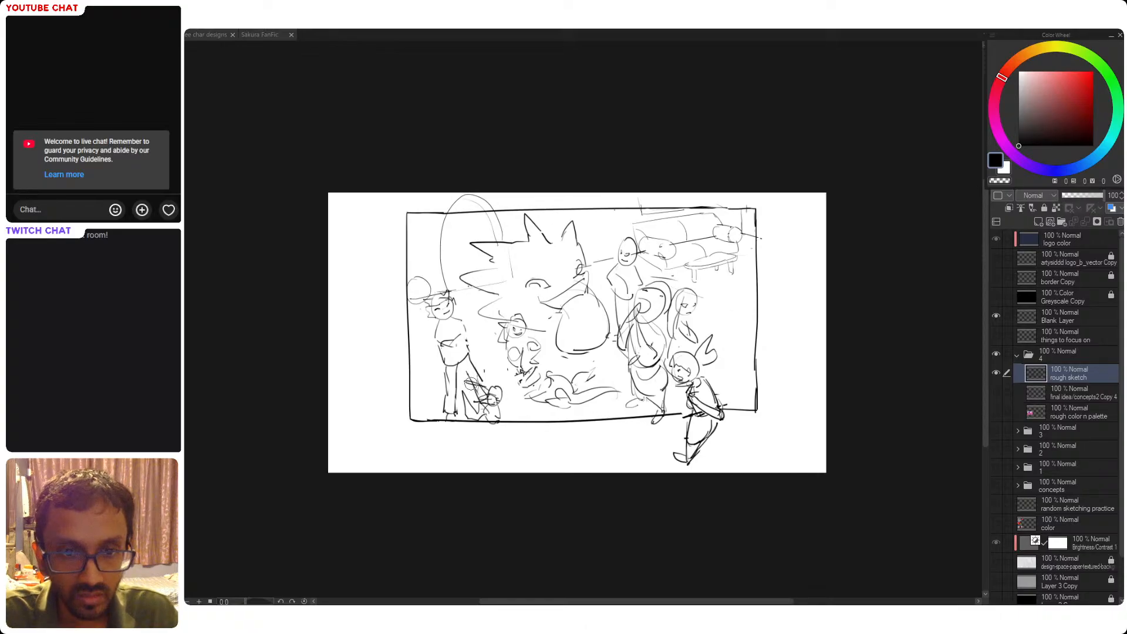
mouse_move(479, 387)
left_mouse_down()
mouse_move(499, 379)
mouse_move(468, 415)
mouse_move(501, 423)
left_mouse_up()
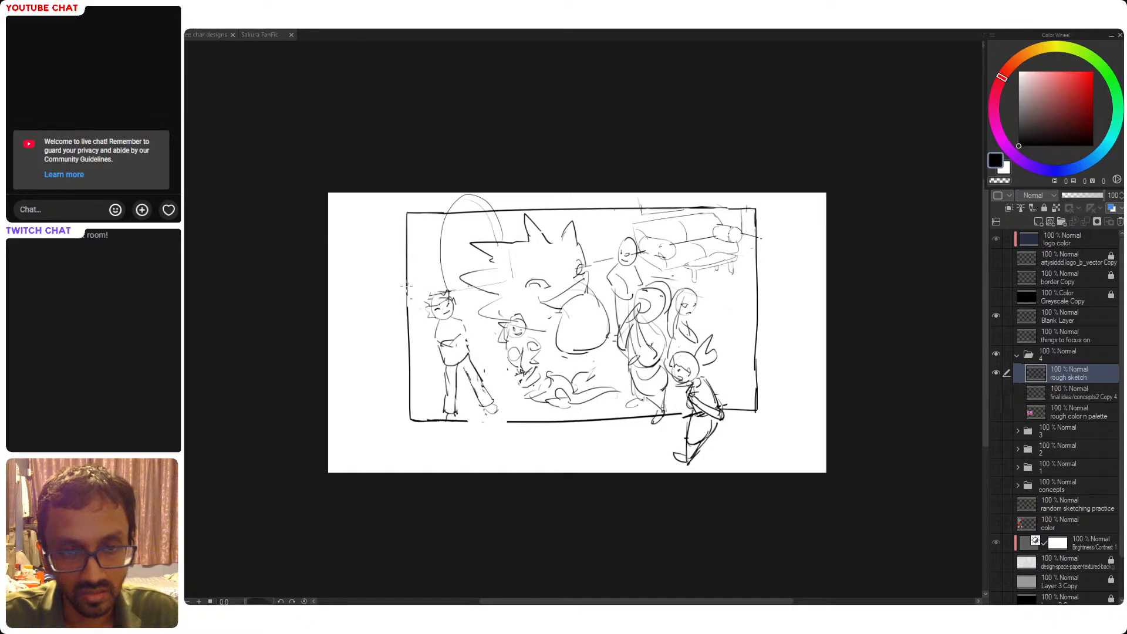
Sketch a small side table against the left border, above the standing figure's head
left_click_drag(408, 286, 422, 275)
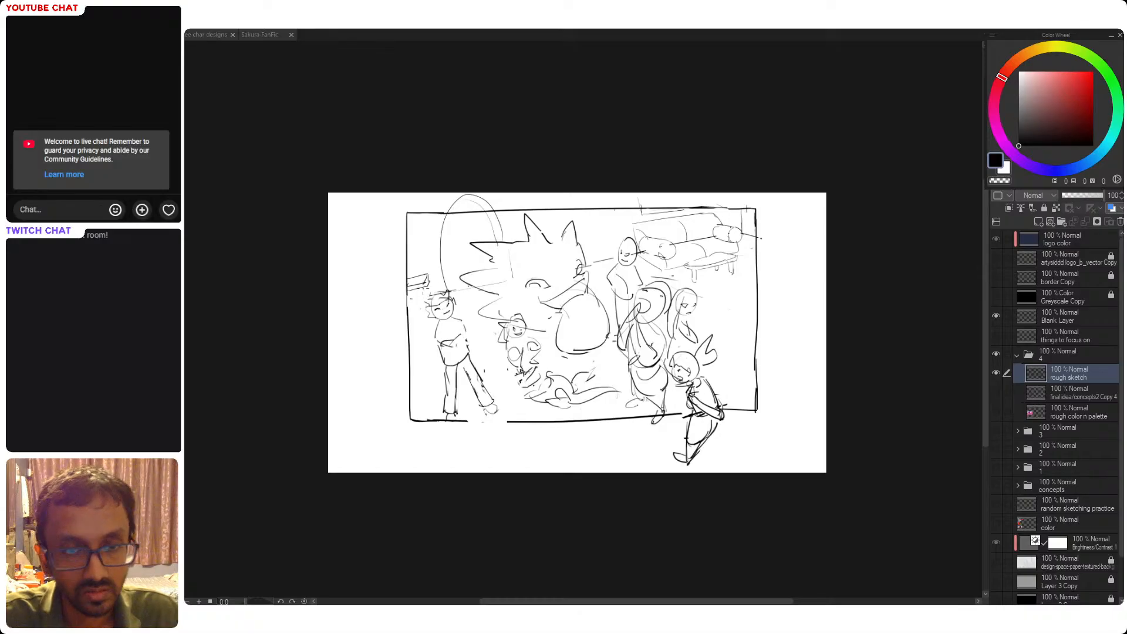
scroll(427, 300, "up", 1)
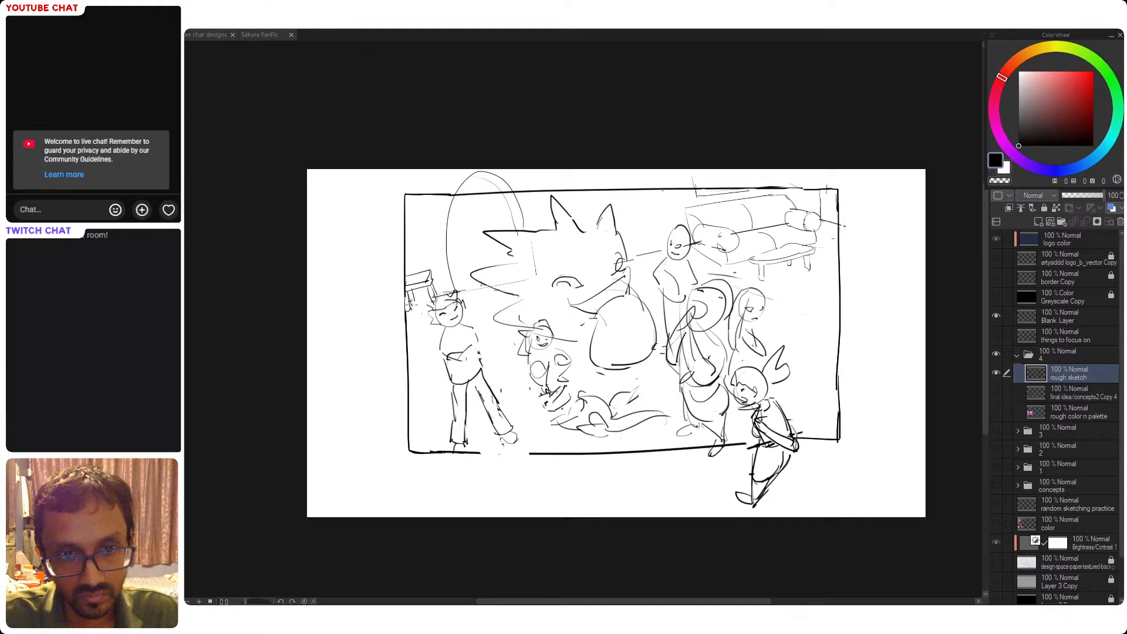
scroll(410, 297, "down", 1)
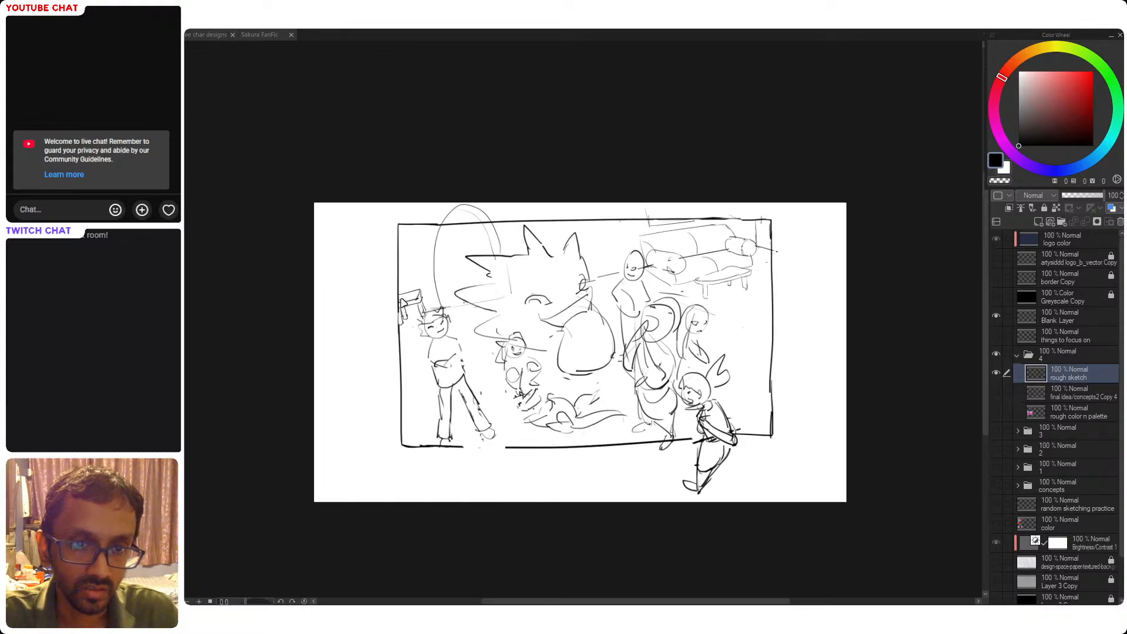
Sketch a pot with a leafy plant on top of the small side table
left_click_drag(396, 284, 401, 297)
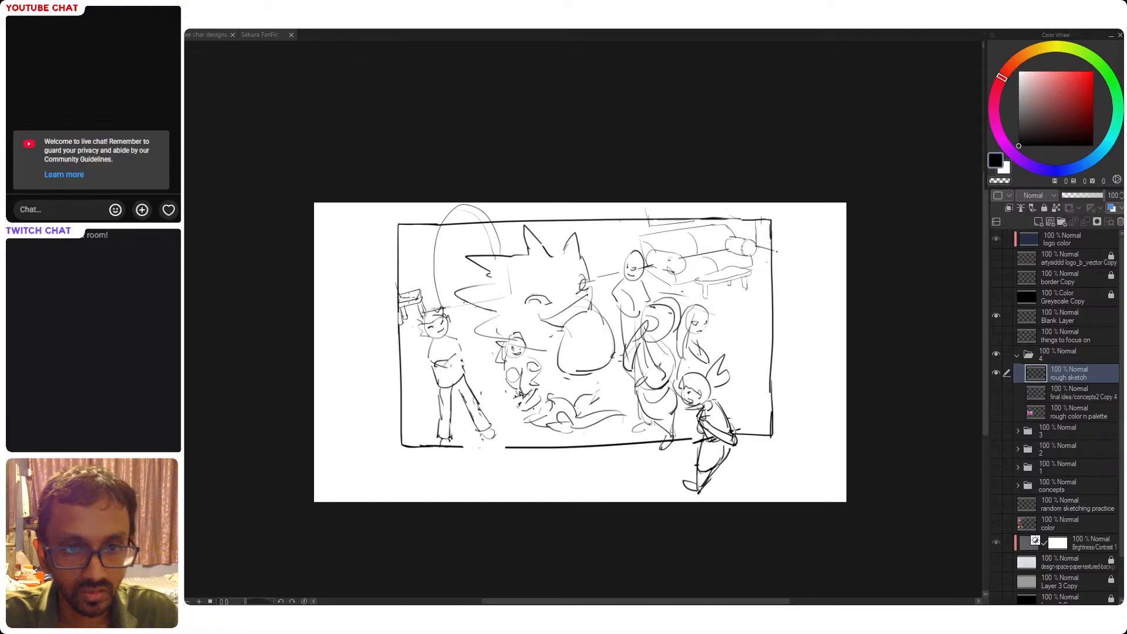
left_click_drag(397, 281, 412, 279)
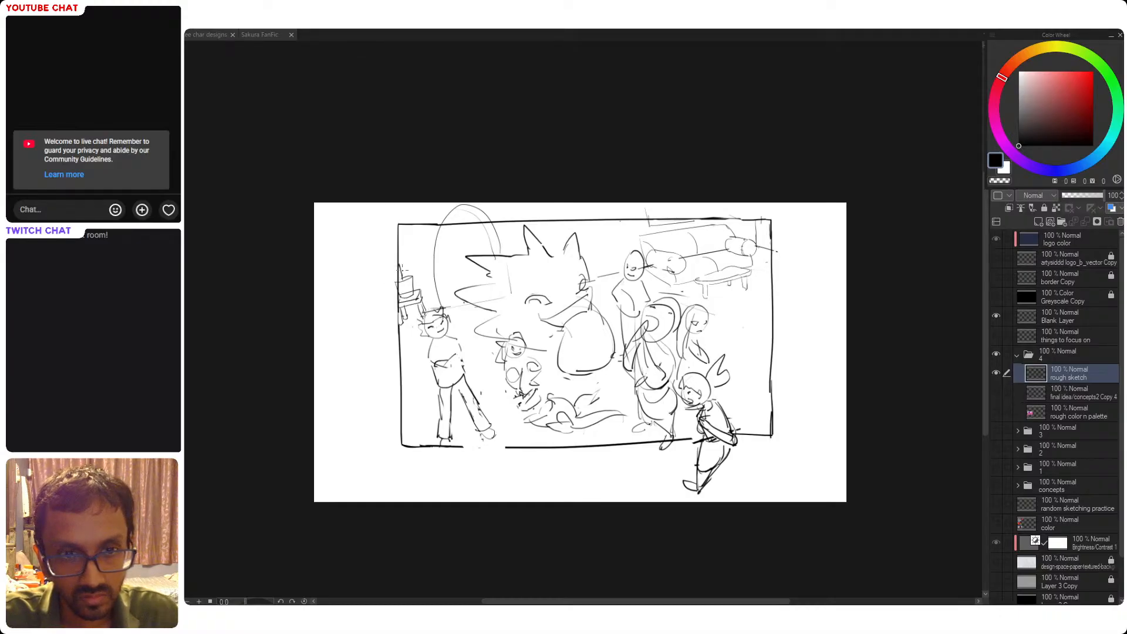
key("ctrl+z")
left_click_drag(403, 274, 416, 272)
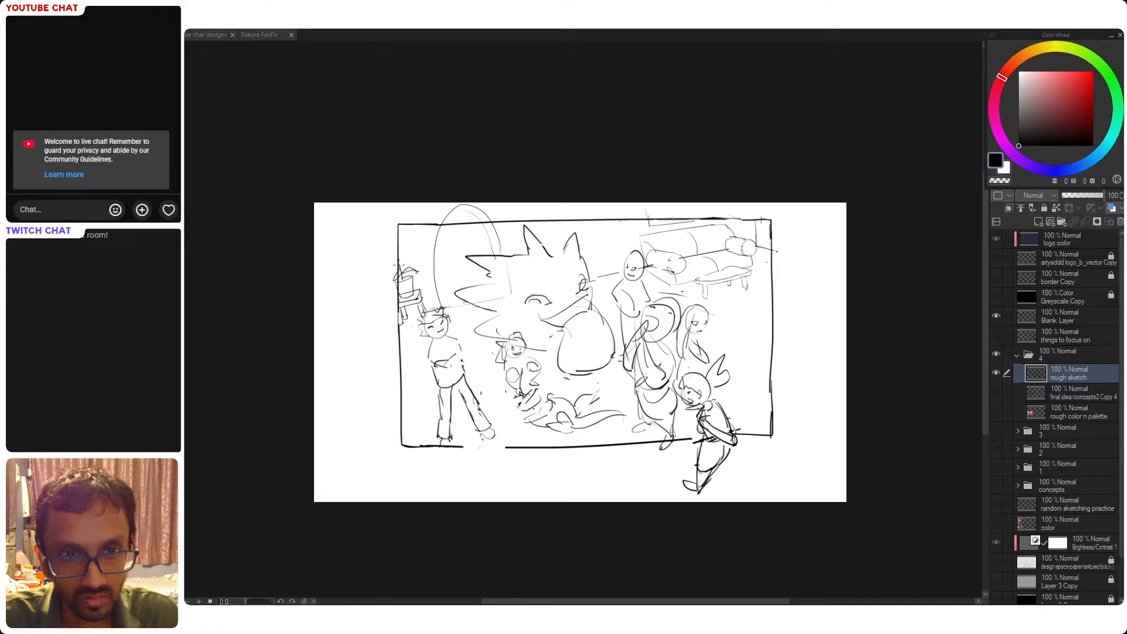
left_click_drag(398, 264, 400, 259)
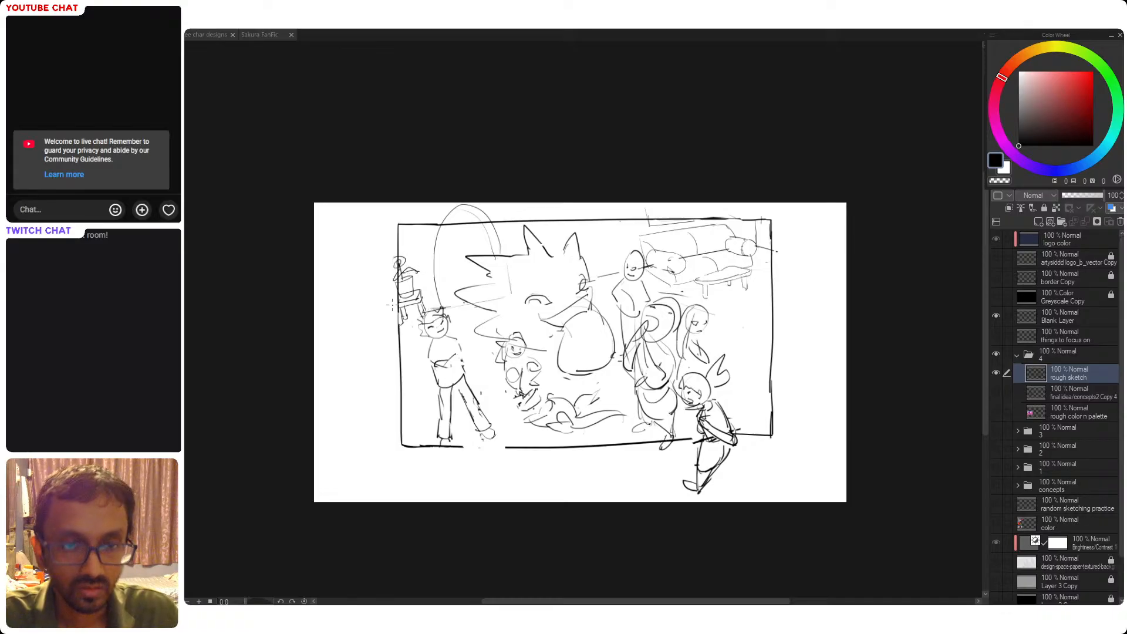
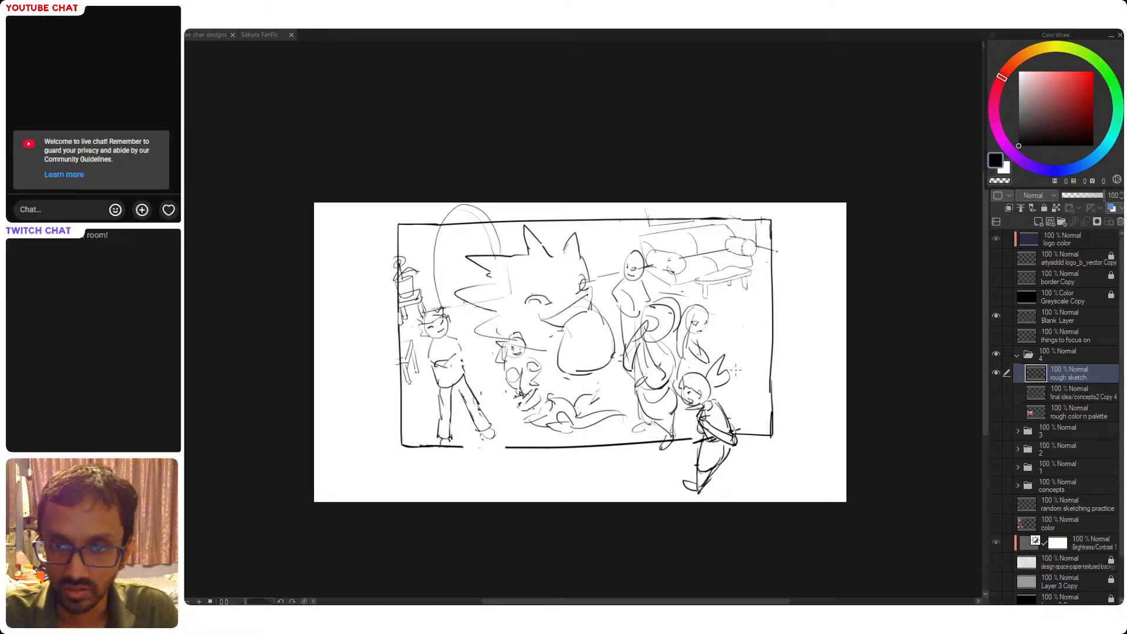
Erase the faint left side of the background arch and redraw it as a darker curve reaching over its top
left_click_drag(706, 313, 724, 314)
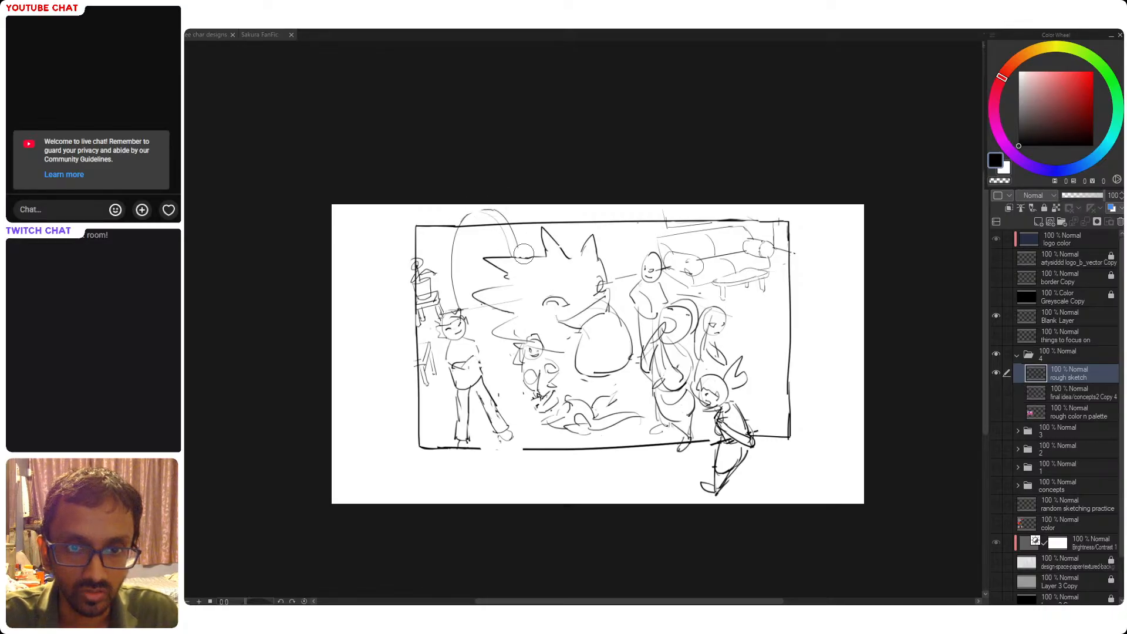
mouse_move(519, 246)
left_mouse_down()
mouse_move(532, 294)
mouse_move(519, 296)
left_mouse_up()
key("ctrl+z")
key("ctrl+z")
key("ctrl+z")
left_click_drag(457, 229, 455, 314)
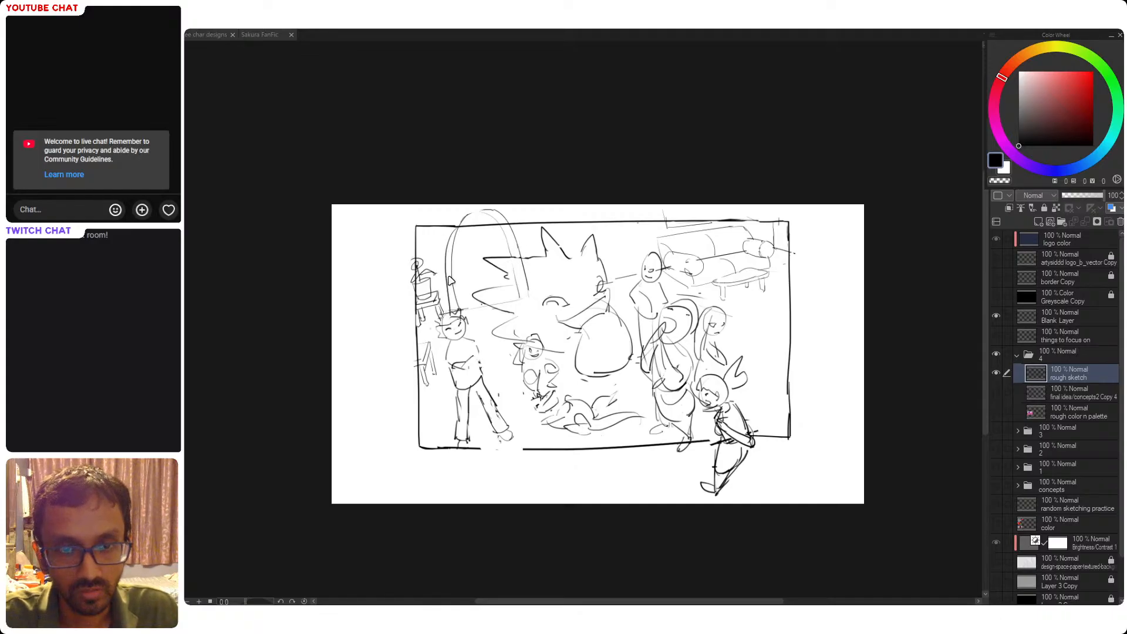
key("ctrl+z")
key("e")
left_click_drag(449, 272, 457, 303)
left_click_drag(457, 230, 447, 288)
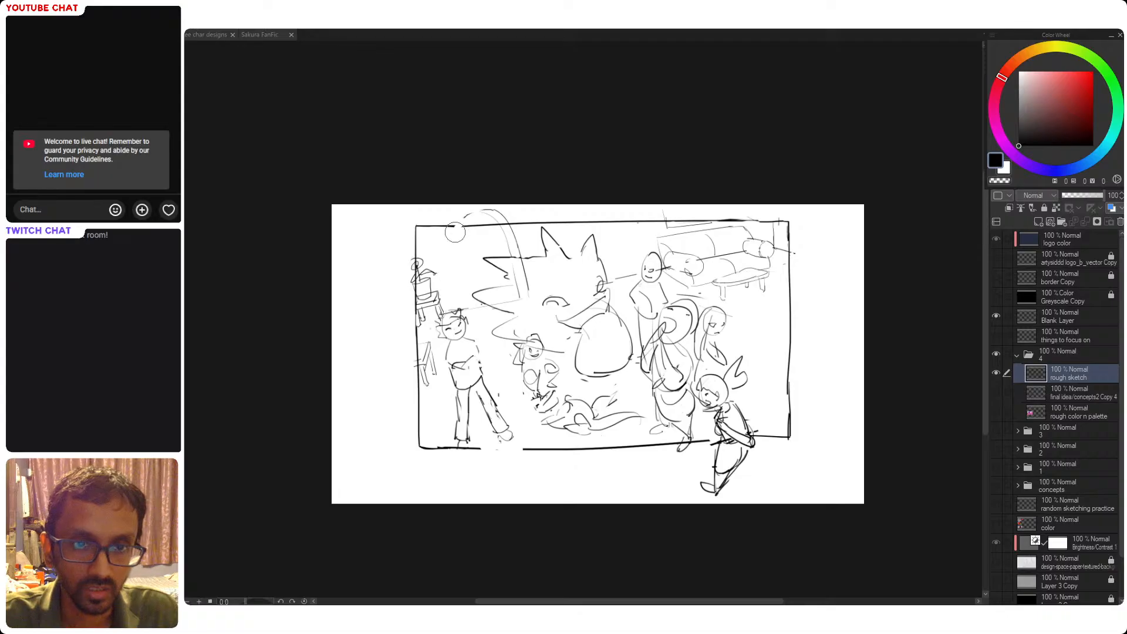
key("p")
left_click_drag(473, 211, 453, 300)
left_click_drag(458, 223, 492, 209)
key("ctrl+z")
key("ctrl+z")
key("ctrl+z")
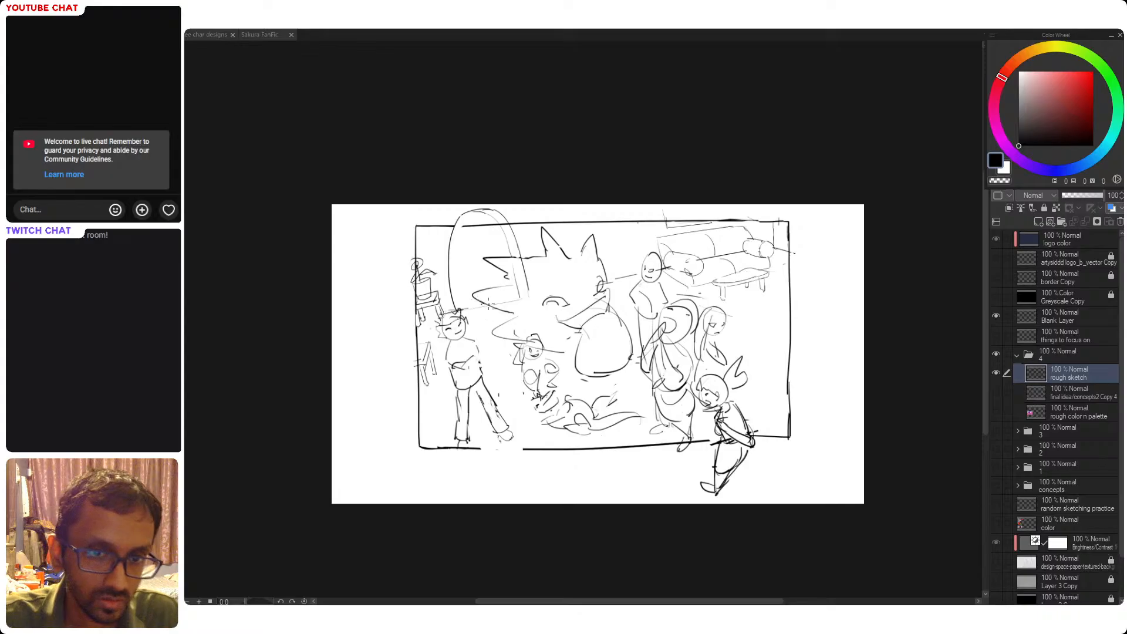
Erase the right side of the background arch and redraw it as a single curve down to the large creature
key("e")
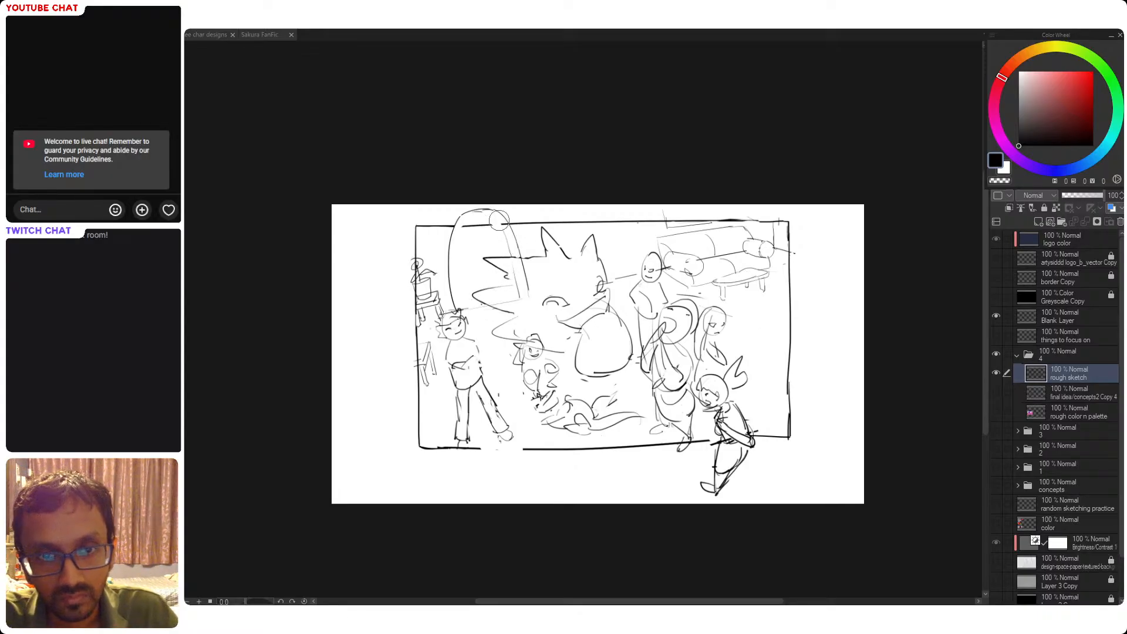
left_click_drag(499, 220, 521, 294)
key("p")
left_click_drag(493, 211, 526, 298)
key("ctrl+z")
key("ctrl+z")
left_click_drag(500, 212, 522, 301)
key("ctrl+z")
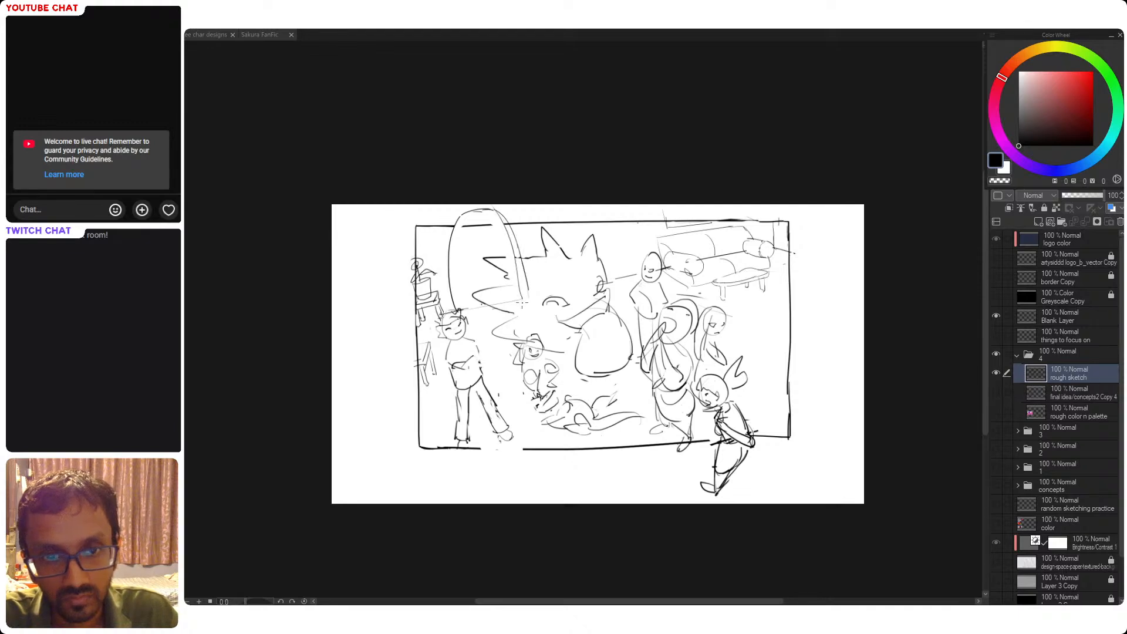
key("ctrl+z")
left_click_drag(500, 217, 527, 302)
Draw a second line just inside the arch's left side to give the opening depth
left_click_drag(462, 223, 457, 317)
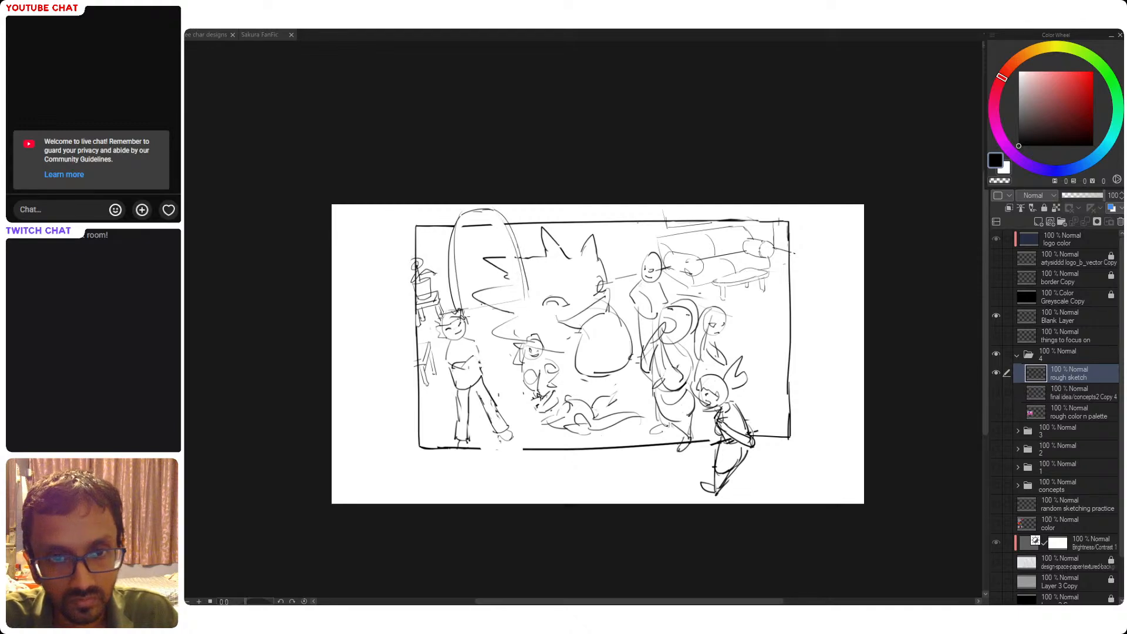
key("ctrl+z")
left_click_drag(463, 223, 456, 323)
key("ctrl+z")
mouse_move(451, 249)
left_mouse_down()
mouse_move(458, 313)
mouse_move(453, 291)
left_mouse_up()
key("ctrl+z")
key("ctrl+z")
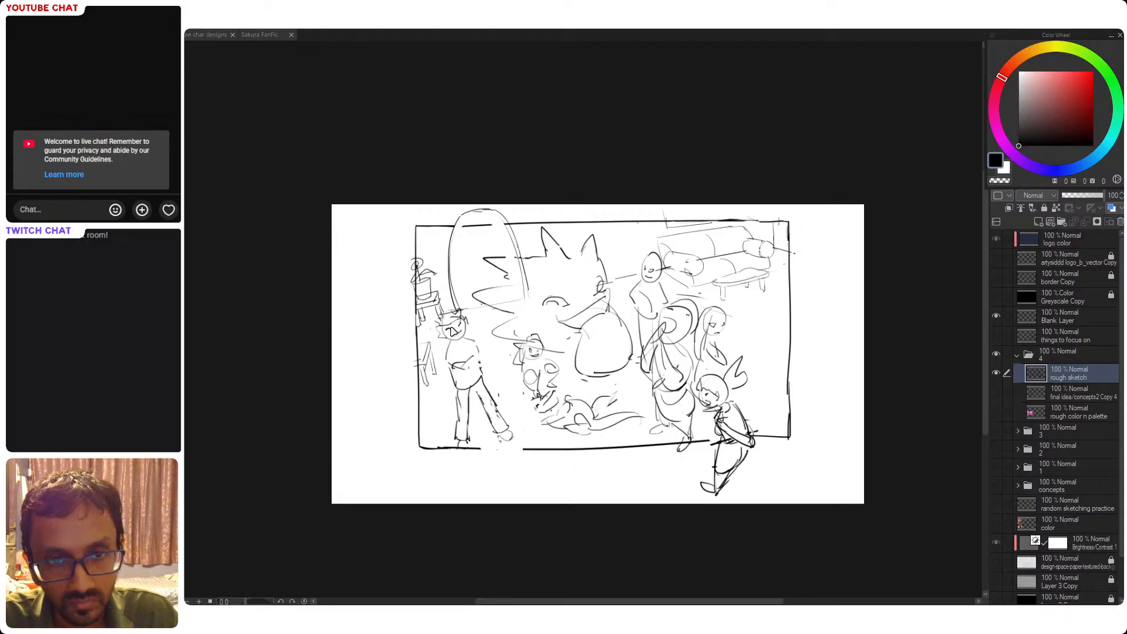
key("ctrl+z")
left_click_drag(460, 224, 455, 280)
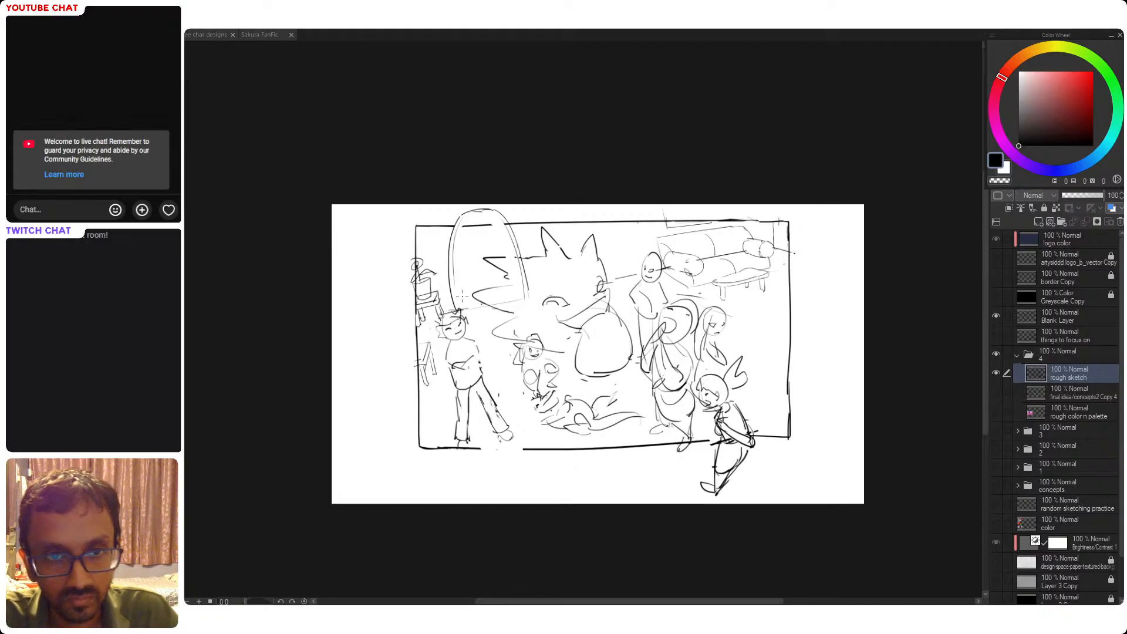
Erase the stray inner line along the arch's right side and restore the large creature's upper spike line
key("e")
left_click_drag(504, 223, 519, 299)
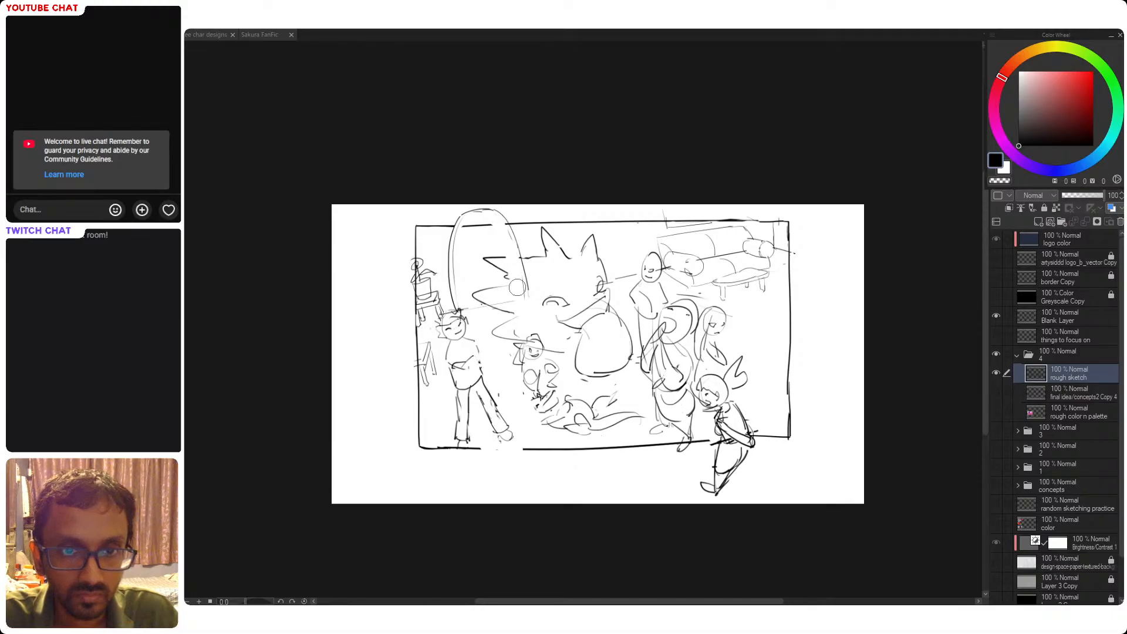
key("p")
key("ctrl+z")
left_click_drag(496, 256, 528, 258)
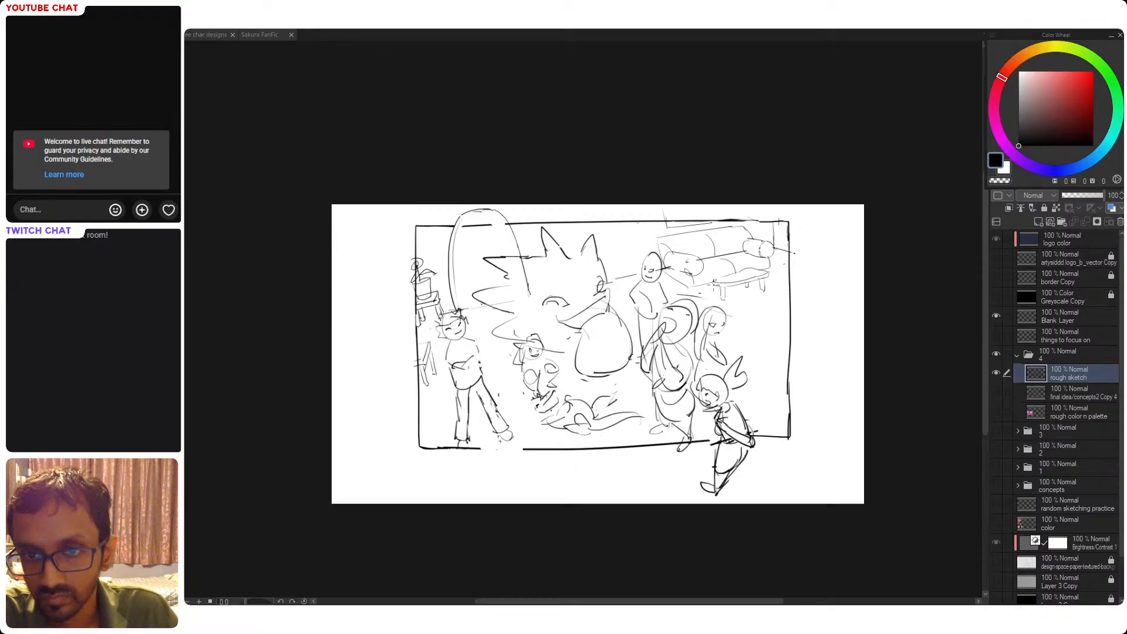
left_click_drag(775, 315, 755, 336)
key("ctrl+z")
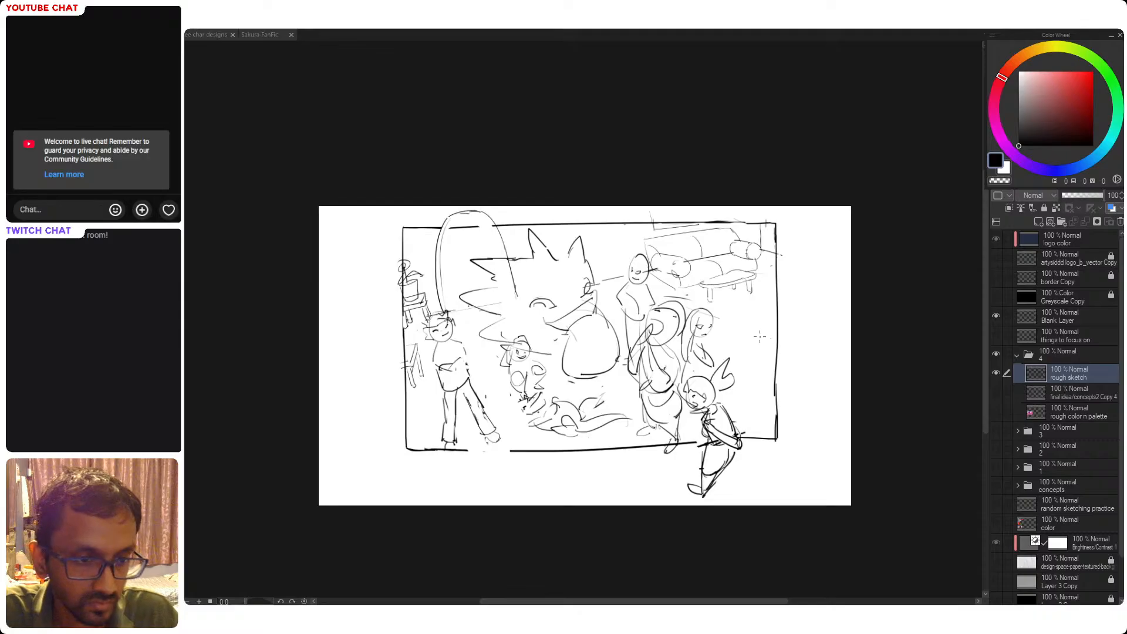
left_click_drag(766, 323, 767, 332)
key("ctrl+z")
key("ctrl+z")
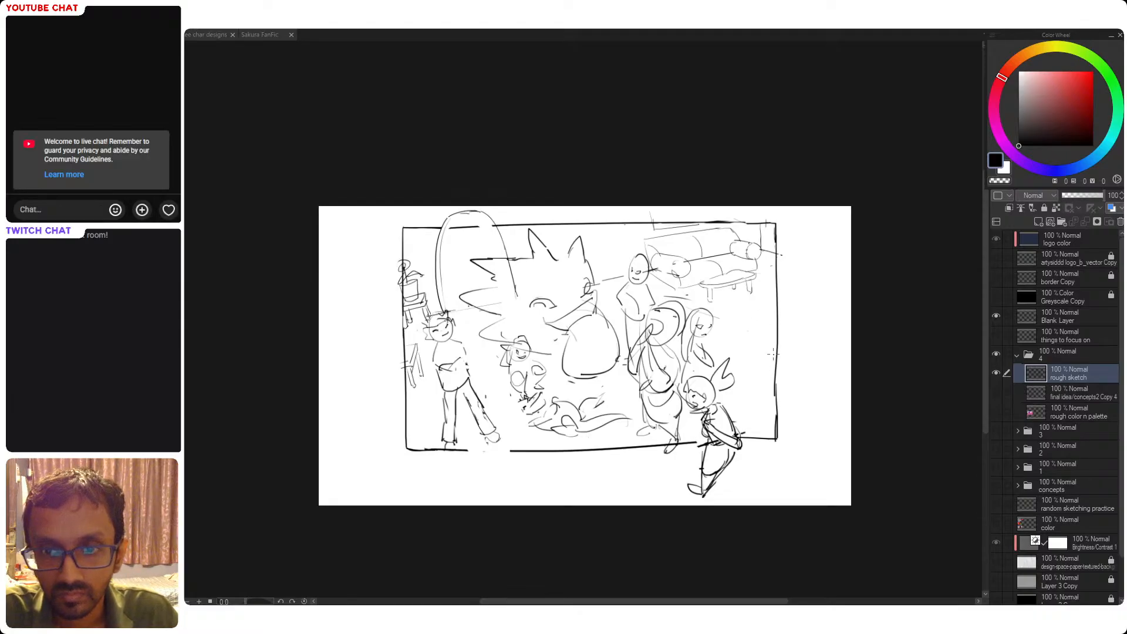
left_click_drag(773, 381, 766, 422)
key("ctrl+z")
key("ctrl+z")
key("ctrl+z")
Erase the right vertical border of the frame around the scene
key("e")
mouse_move(781, 234)
left_mouse_down()
mouse_move(782, 457)
mouse_move(775, 452)
left_mouse_up()
key("p")
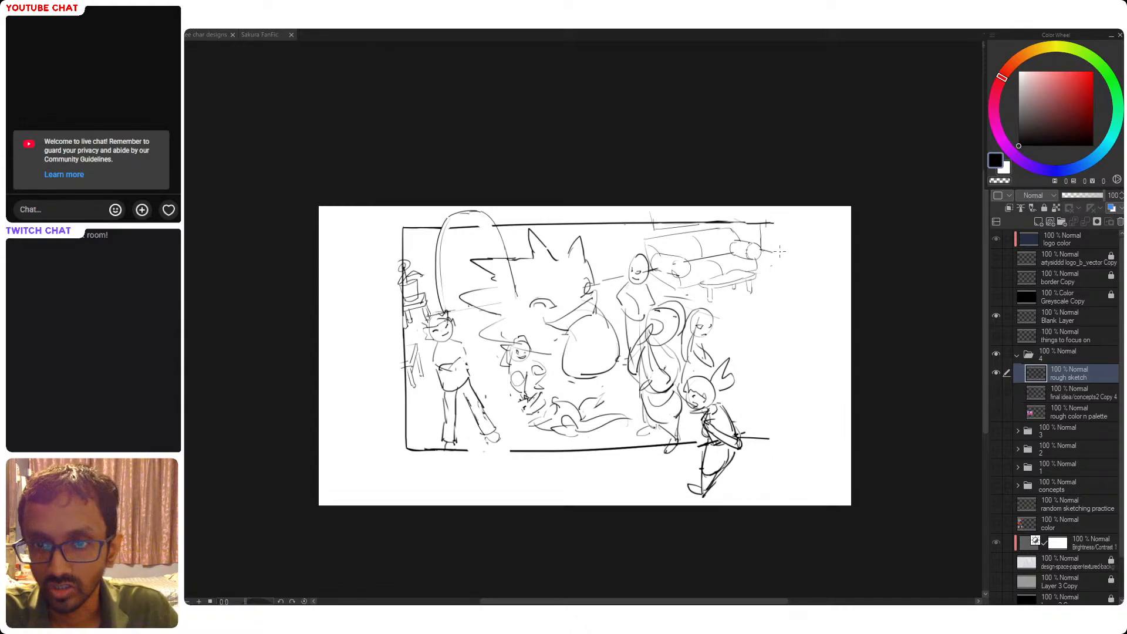
Draw the right wall's base line from the room corner beside the sofa, sloping down to the canvas's right edge
left_click_drag(761, 249, 913, 339)
key("ctrl+z")
left_click_drag(761, 249, 947, 315)
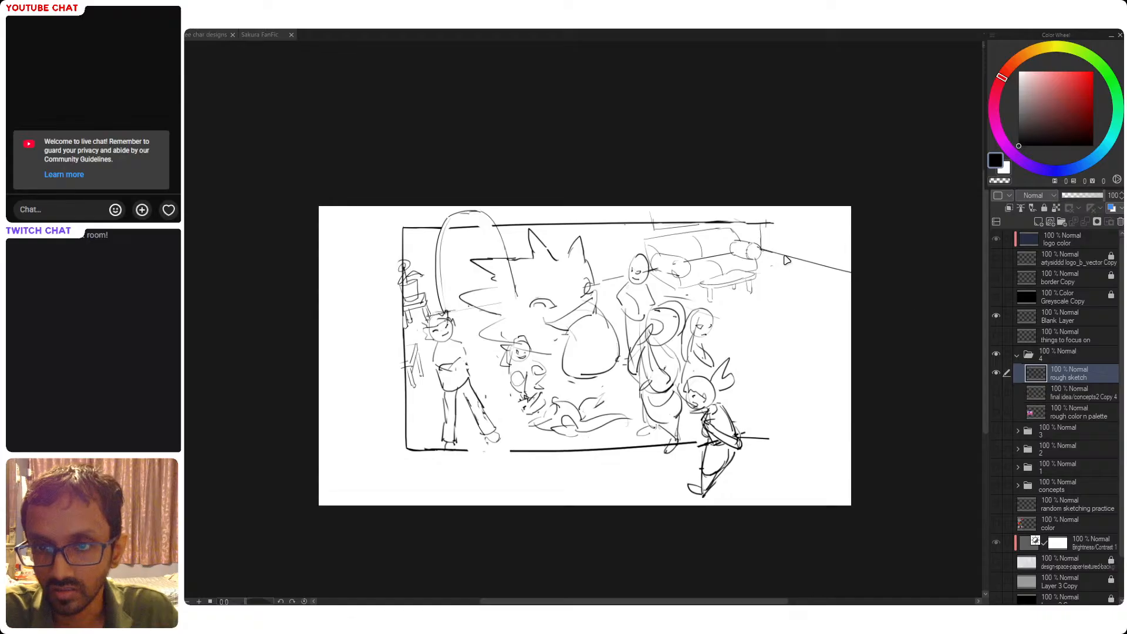
key("ctrl+z")
left_click_drag(767, 252, 886, 309)
key("ctrl+z")
left_click_drag(762, 249, 883, 291)
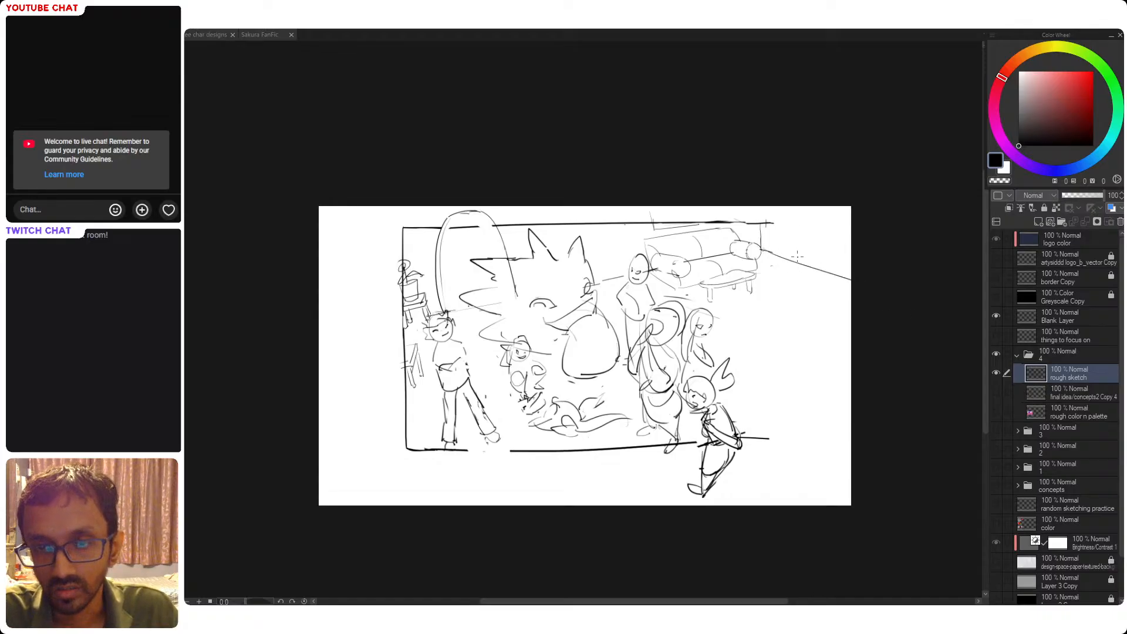
key("ctrl+z")
Erase the frame's left border and extend the top line outward past both former corners
mouse_move(762, 223)
left_mouse_down()
mouse_move(851, 222)
mouse_move(829, 221)
left_mouse_up()
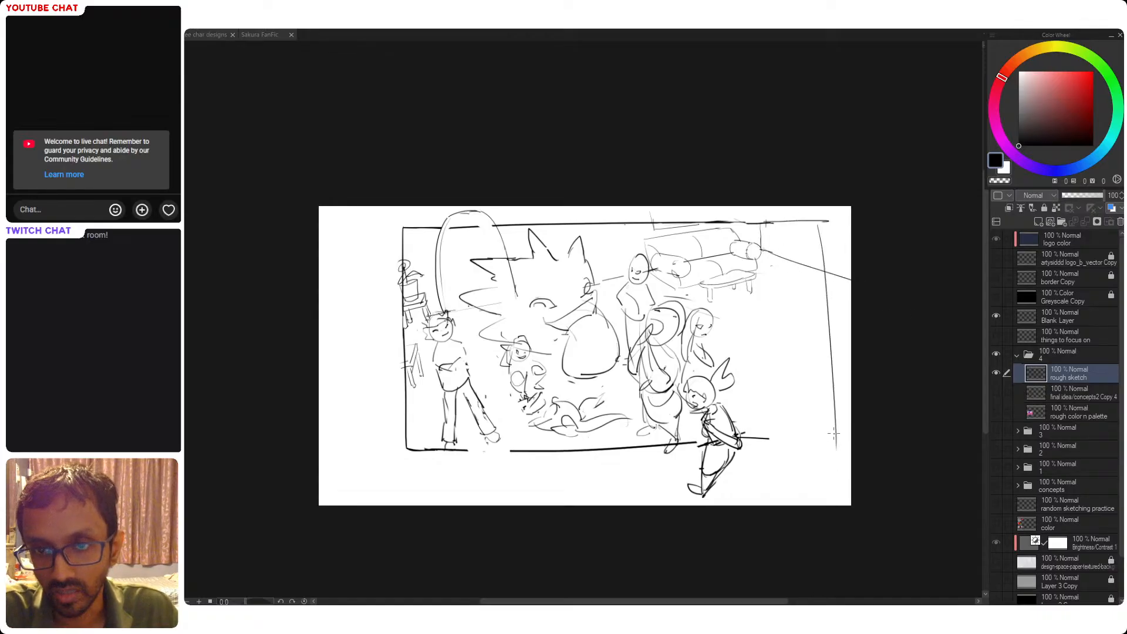
left_click_drag(406, 226, 407, 437)
left_click_drag(408, 224, 333, 225)
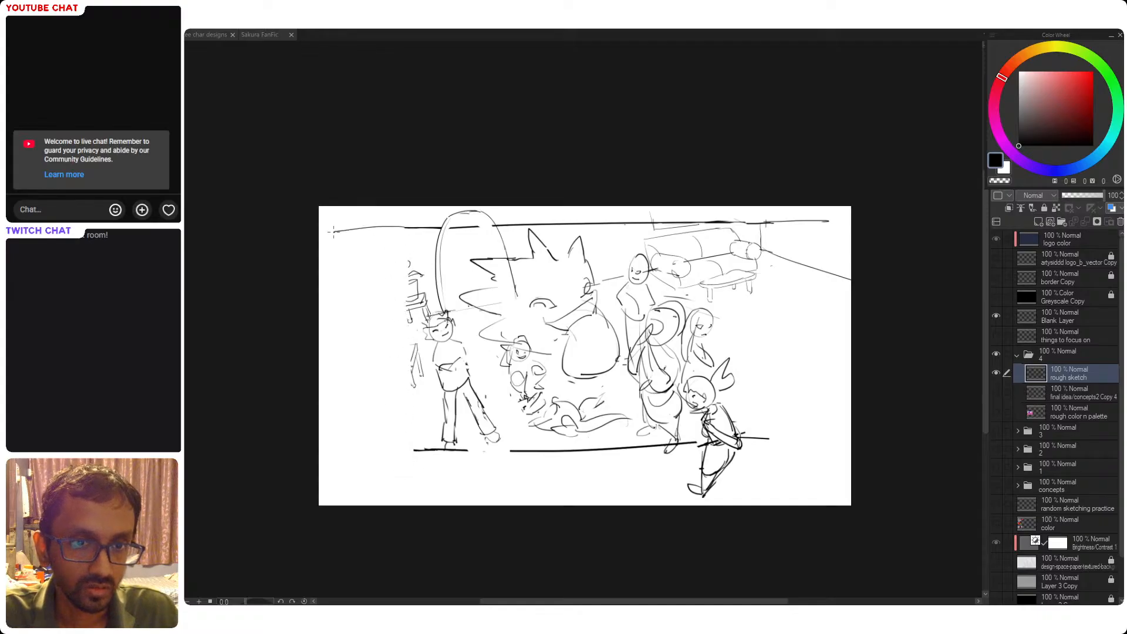
key("ctrl+z")
mouse_move(410, 223)
left_mouse_down()
mouse_move(350, 225)
mouse_move(363, 233)
mouse_move(355, 467)
left_mouse_up()
key("ctrl+z")
key("ctrl+y")
key("ctrl+z")
key("ctrl+z")
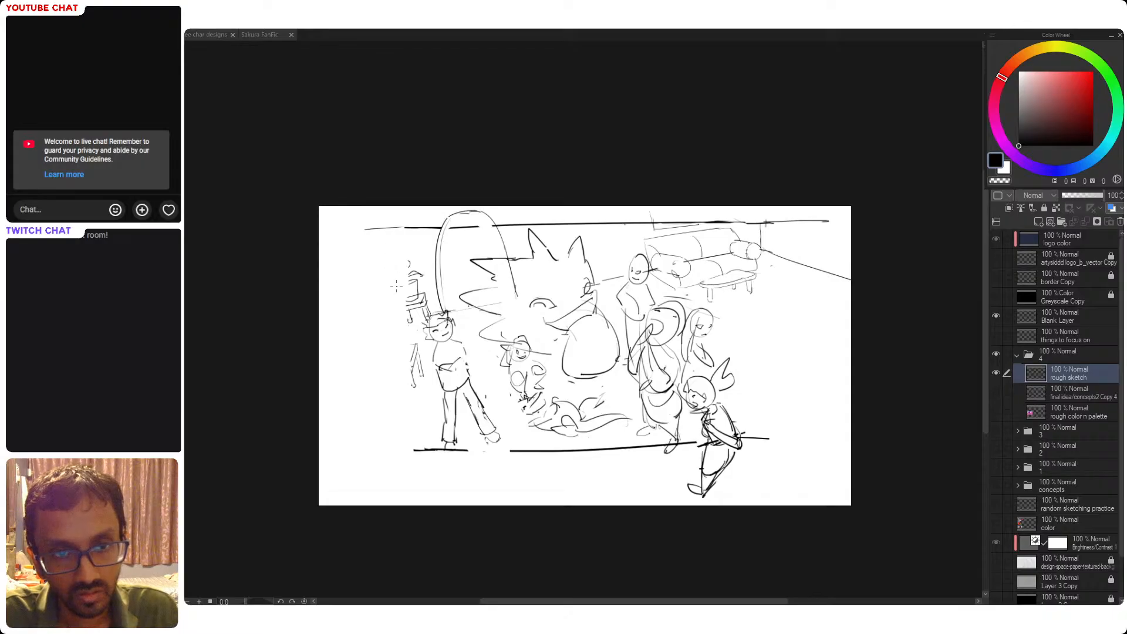
Draw the left wall corner as a slanted line from the top line's left end down to the back wall's base
mouse_move(369, 230)
left_mouse_down()
mouse_move(394, 321)
mouse_move(427, 316)
mouse_move(357, 504)
left_mouse_up()
key("ctrl+z")
key("ctrl+z")
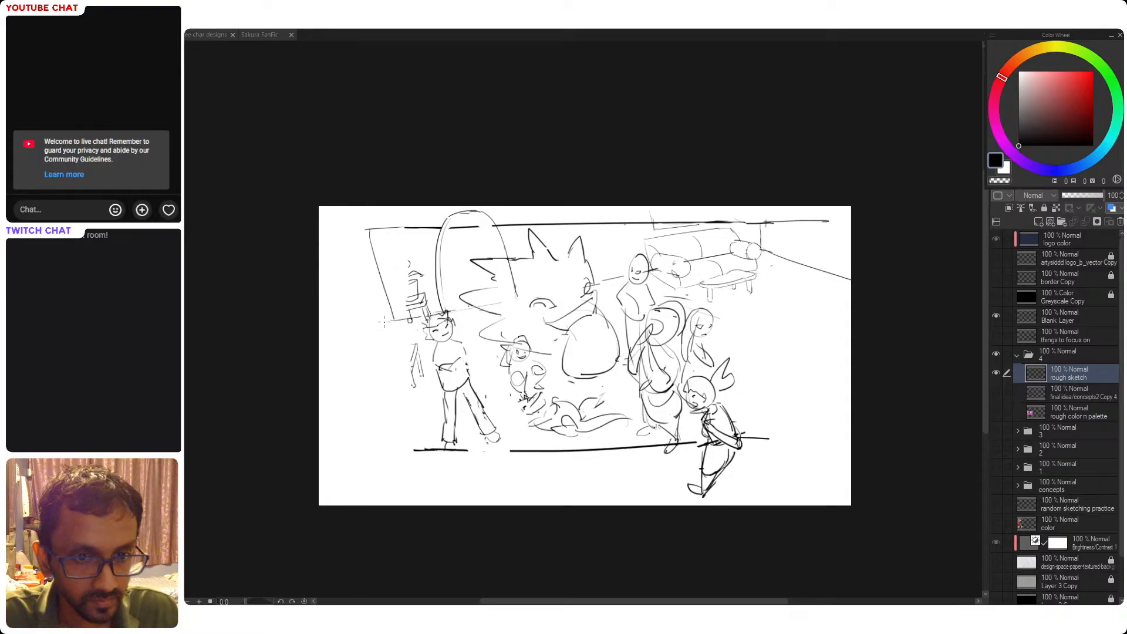
Try a steep floor edge running from the left wall corner down toward the canvas's lower left
left_click_drag(385, 321, 347, 463)
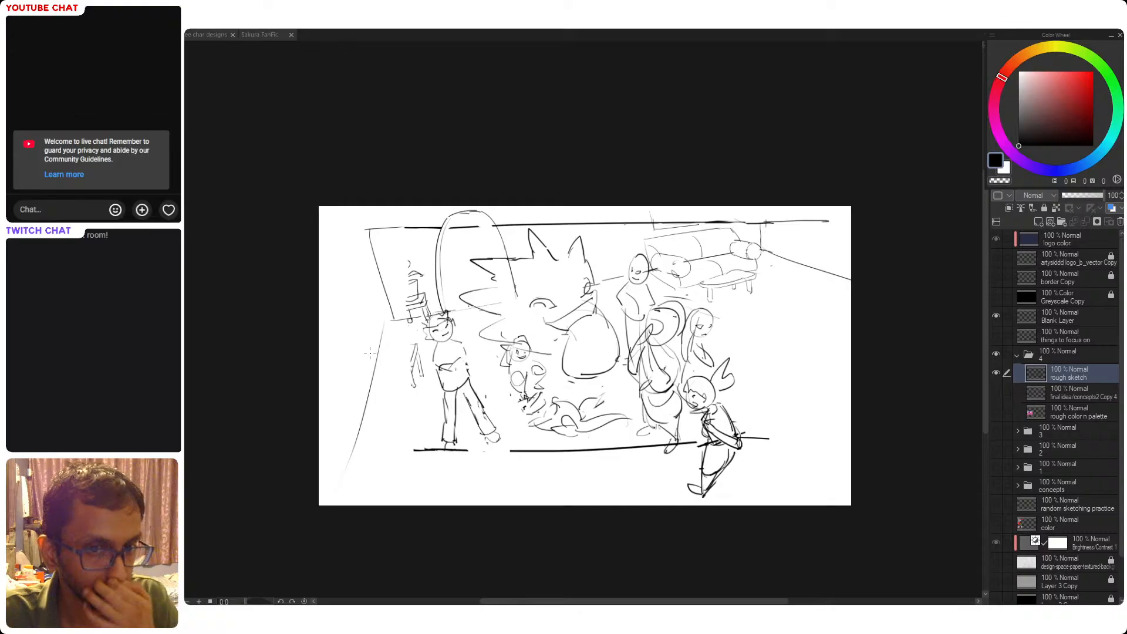
key("ctrl+z")
left_click_drag(389, 319, 334, 506)
key("ctrl+z")
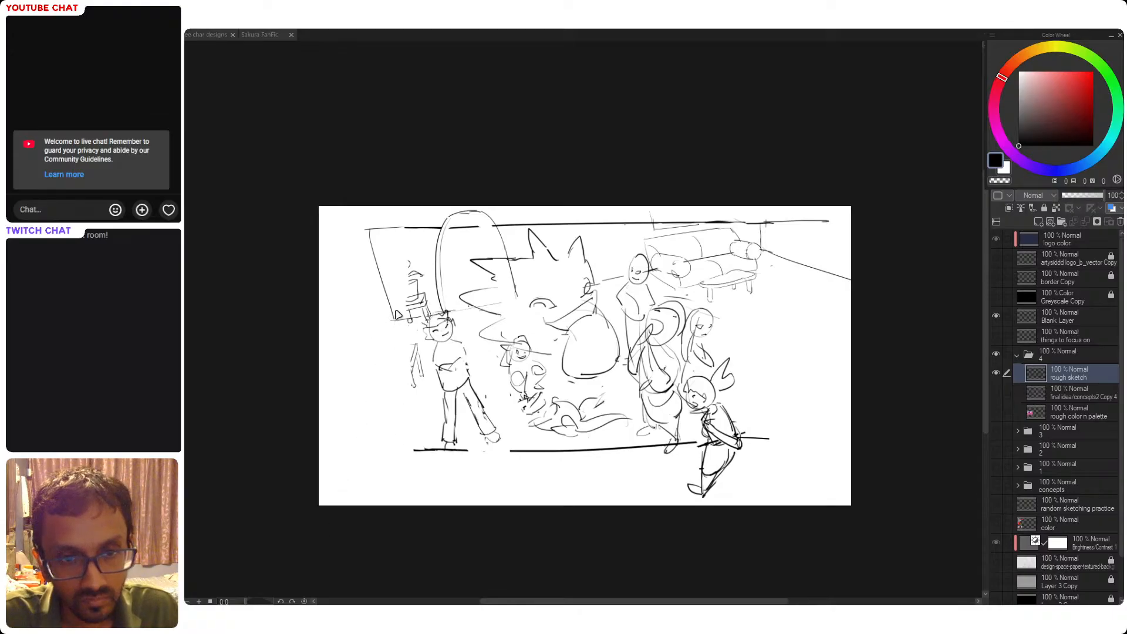
left_click_drag(387, 340, 344, 471)
key("ctrl+z")
left_click_drag(390, 309, 340, 429)
key("ctrl+z")
mouse_move(389, 322)
left_mouse_down()
mouse_move(313, 511)
mouse_move(343, 442)
mouse_move(330, 479)
left_mouse_up()
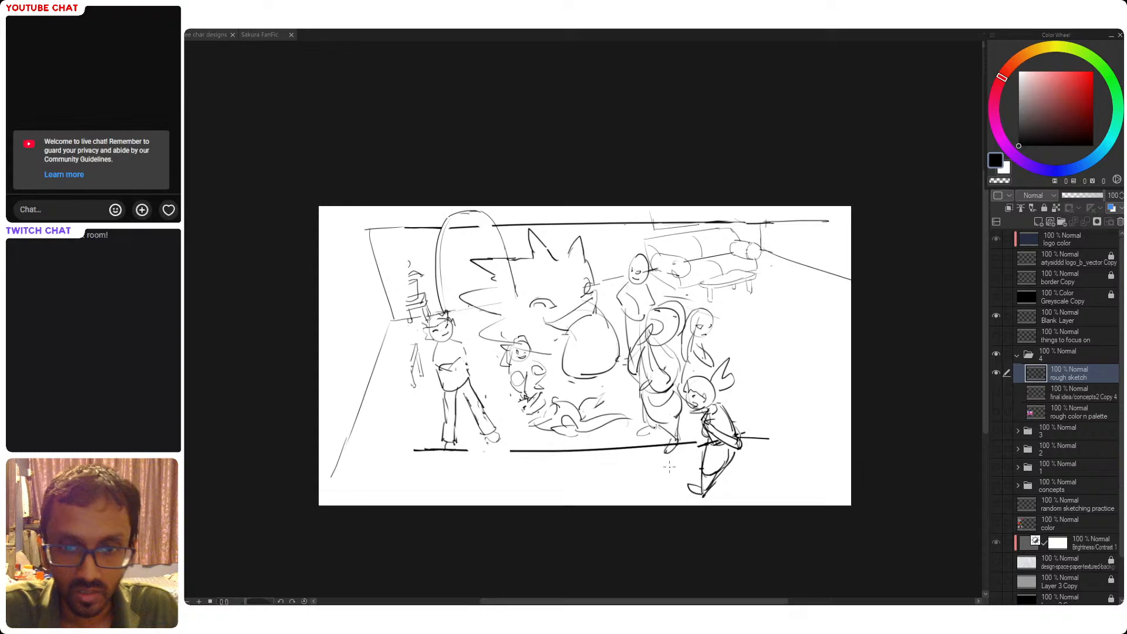
mouse_move(744, 464)
left_mouse_down()
mouse_move(713, 371)
mouse_move(646, 416)
left_mouse_up()
key("ctrl+z")
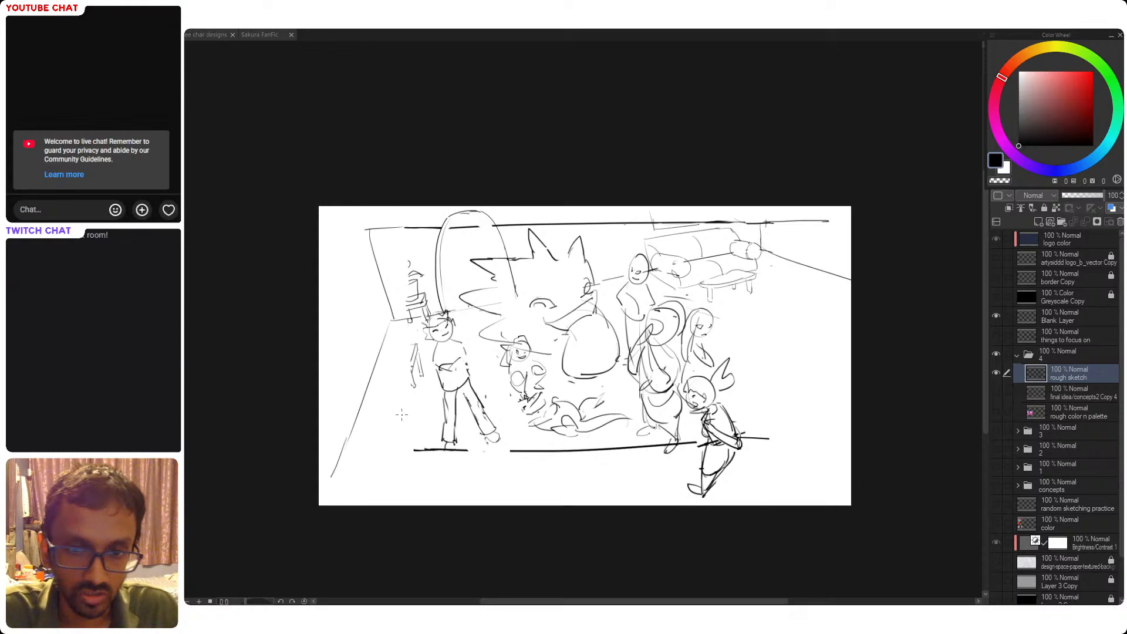
mouse_move(739, 464)
left_mouse_down()
mouse_move(637, 469)
mouse_move(786, 458)
mouse_move(581, 468)
left_mouse_up()
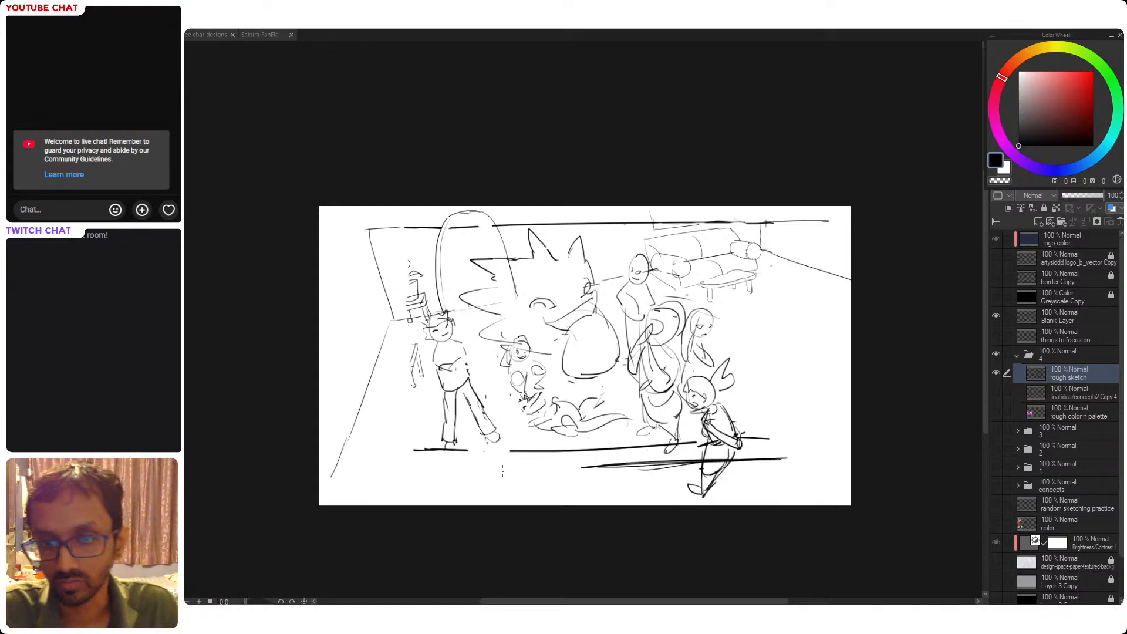
key("ctrl+z")
key("ctrl+z")
key("ctrl+z")
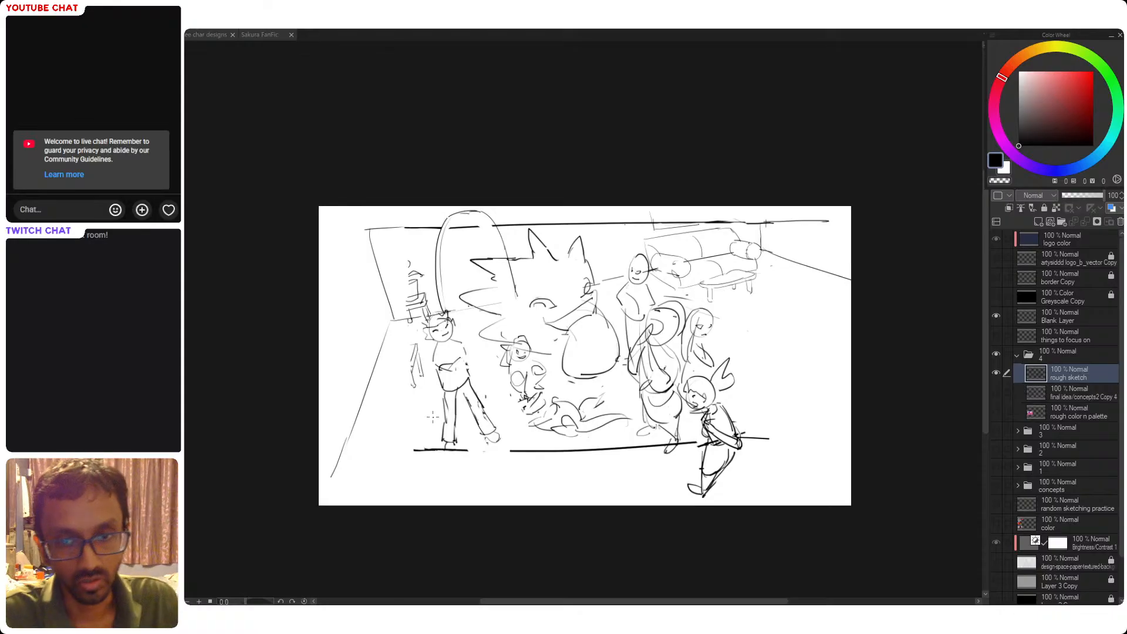
mouse_move(639, 449)
left_mouse_down()
mouse_move(779, 439)
mouse_move(714, 443)
left_mouse_up()
key("ctrl+z")
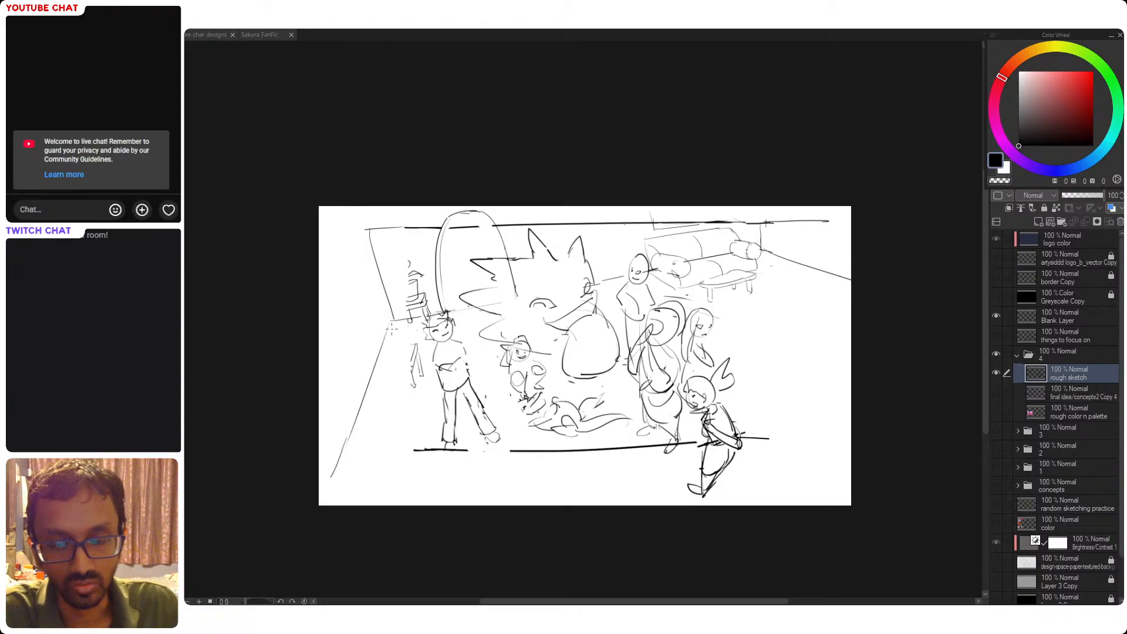
Replace the left floor edge with a shallower diagonal from the wall corner to the canvas's left edge
key("ctrl+z")
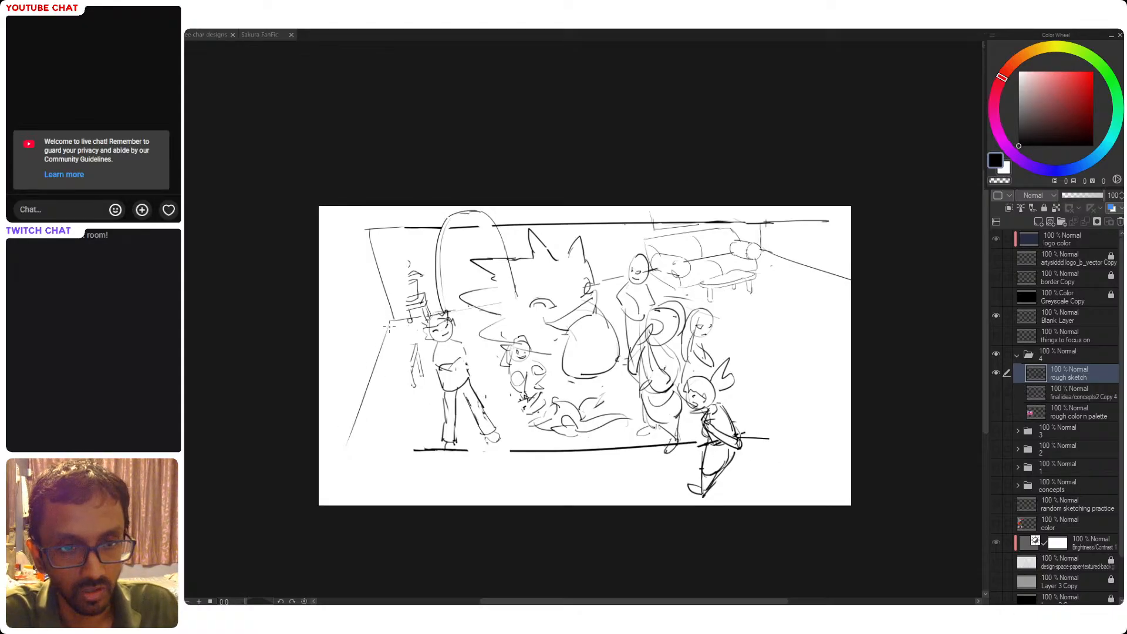
key("ctrl+z")
left_click_drag(388, 330, 301, 518)
key("ctrl+z")
key("ctrl+z")
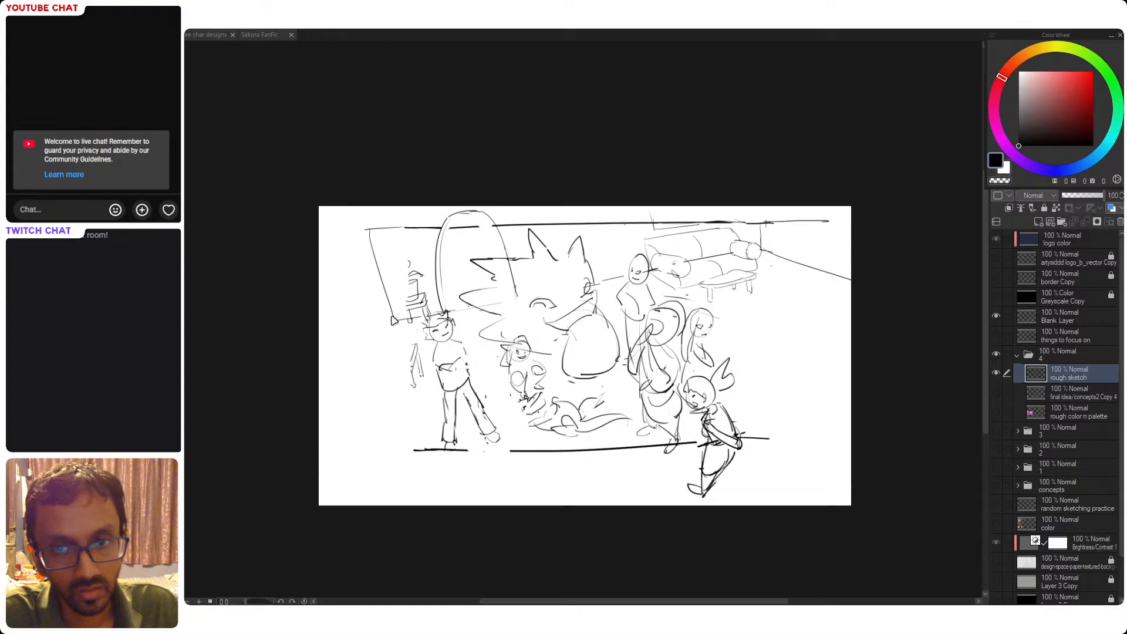
left_click_drag(389, 324, 306, 468)
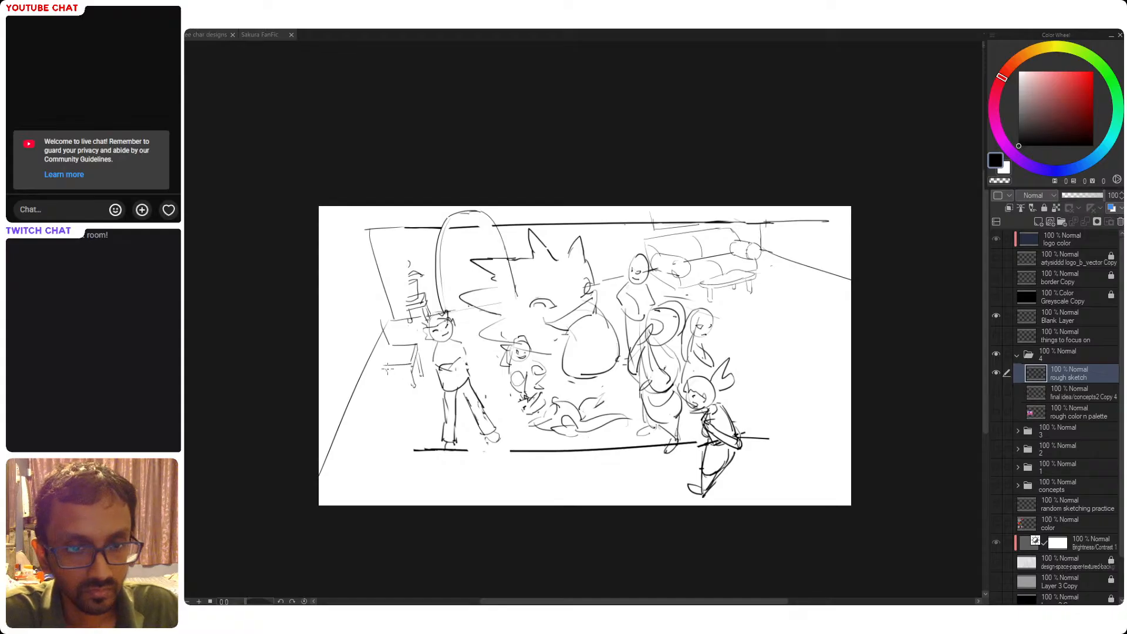
Sketch a chair with backrest, seat and legs beside the standing figure, overlapping the left floor edge
key("ctrl+z")
mouse_move(367, 336)
left_mouse_down()
mouse_move(376, 361)
mouse_move(368, 339)
left_mouse_up()
mouse_move(380, 320)
left_mouse_down()
mouse_move(370, 351)
mouse_move(386, 390)
left_mouse_up()
key("ctrl+z")
key("ctrl+z")
key("ctrl+z")
key("ctrl+z")
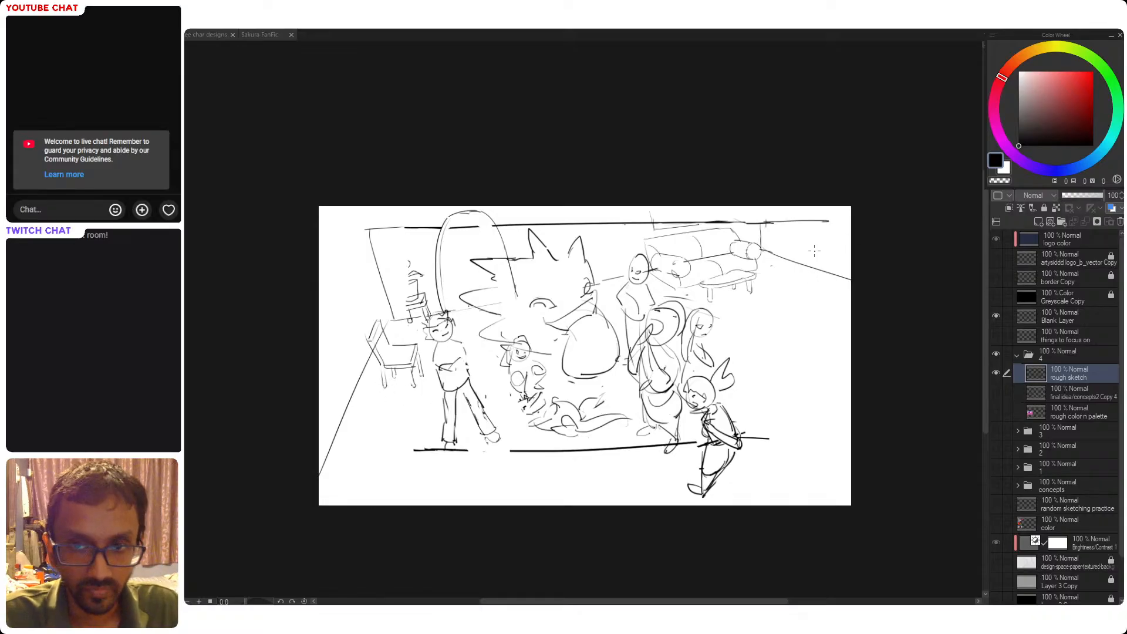
Sketch the boxy backrest of an armchair against the right wall, beyond the sofa
mouse_move(812, 242)
left_mouse_down()
mouse_move(811, 264)
mouse_move(803, 258)
left_mouse_up()
key("ctrl+z")
key("ctrl+z")
mouse_move(807, 236)
left_mouse_down()
mouse_move(795, 262)
mouse_move(830, 265)
mouse_move(838, 251)
mouse_move(833, 271)
mouse_move(845, 233)
left_mouse_up()
key("ctrl+z")
key("ctrl+z")
key("ctrl+z")
key("ctrl+z")
left_click_drag(846, 238, 844, 272)
key("ctrl+z")
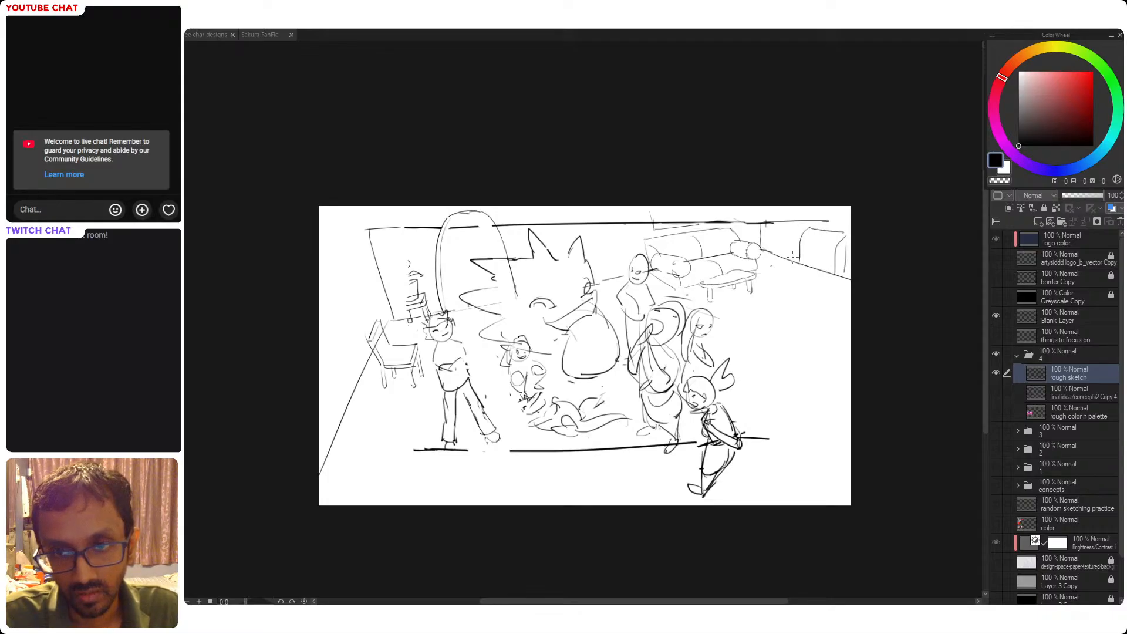
Add rounded arms, a seat and a base to the armchair, and select the whole armchair with a freehand outline
left_click_drag(773, 272, 789, 262)
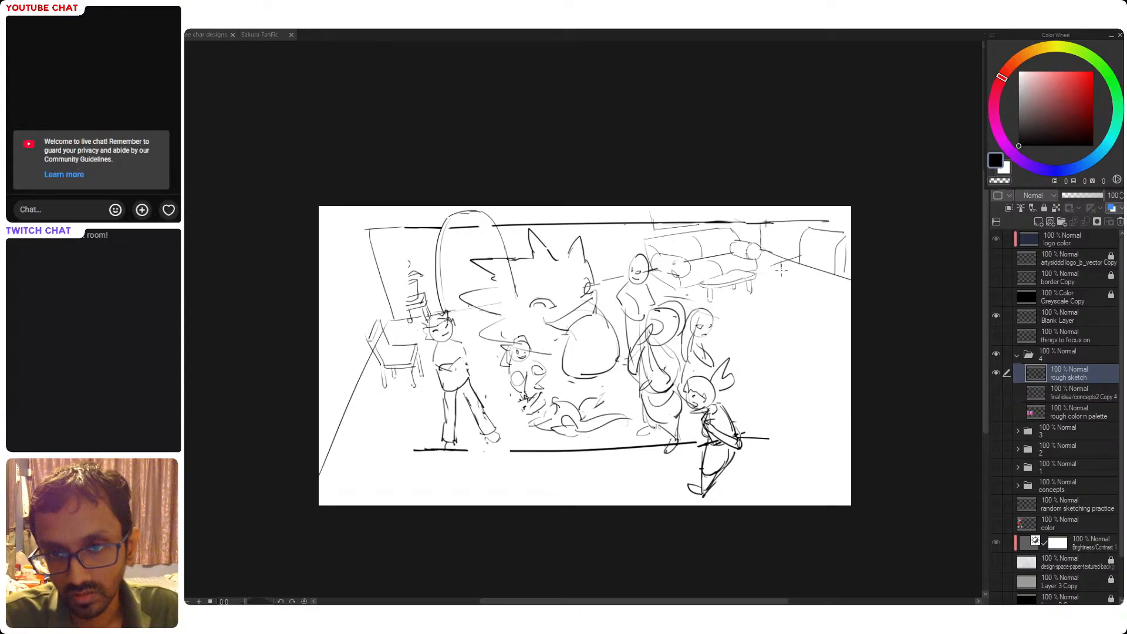
mouse_move(781, 270)
left_mouse_down()
mouse_move(815, 285)
mouse_move(792, 276)
mouse_move(813, 284)
mouse_move(839, 267)
mouse_move(819, 285)
mouse_move(843, 271)
left_mouse_up()
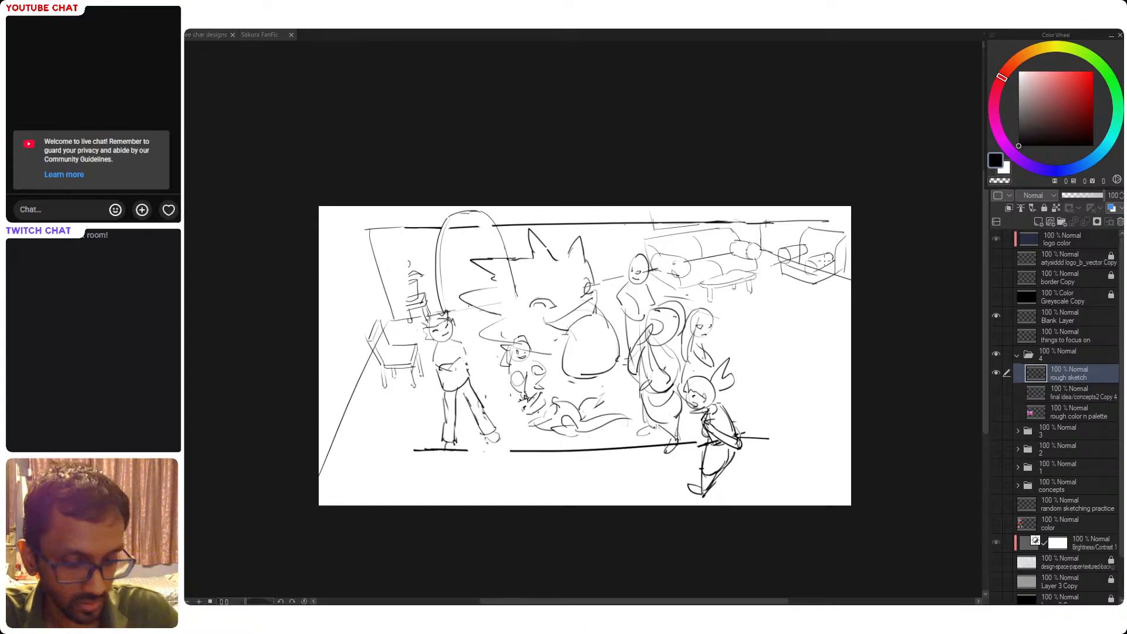
mouse_move(816, 225)
left_mouse_down()
mouse_move(774, 254)
mouse_move(798, 292)
mouse_move(844, 281)
mouse_move(851, 231)
mouse_move(815, 223)
left_mouse_up()
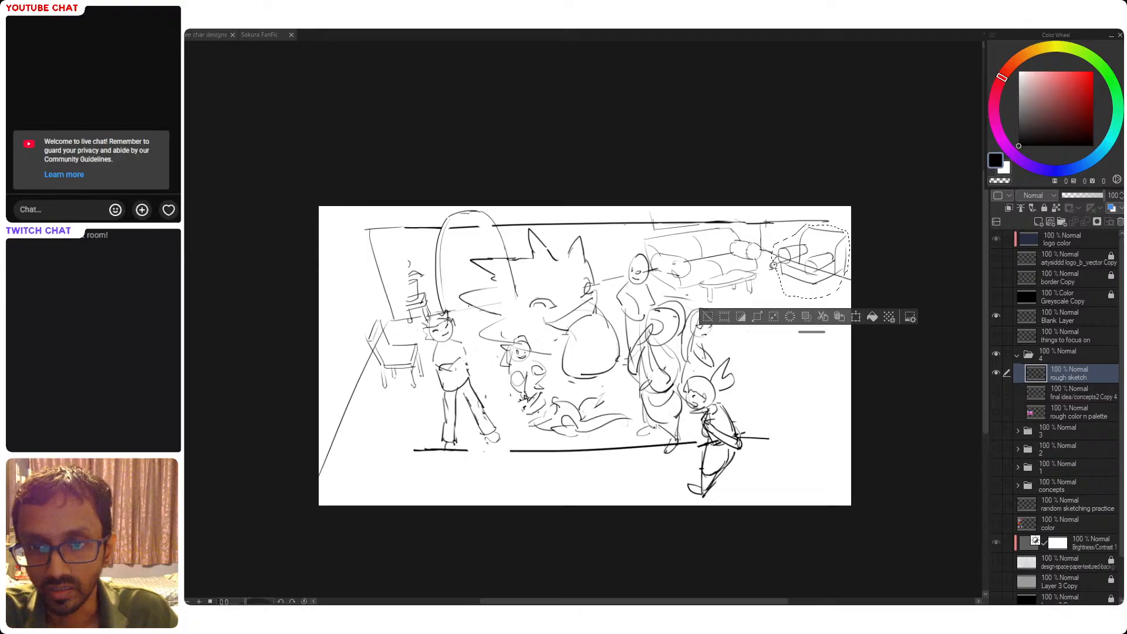
Transform the selected armchair to shift it slightly back along the right wall beyond the sofa
key("ctrl+t")
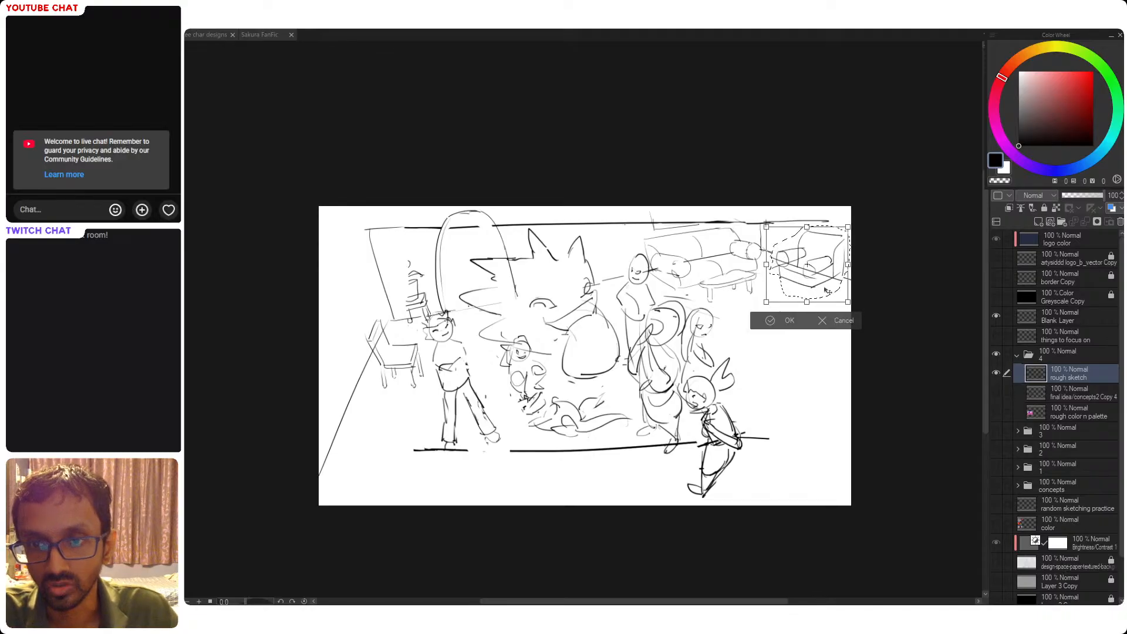
left_click(766, 322)
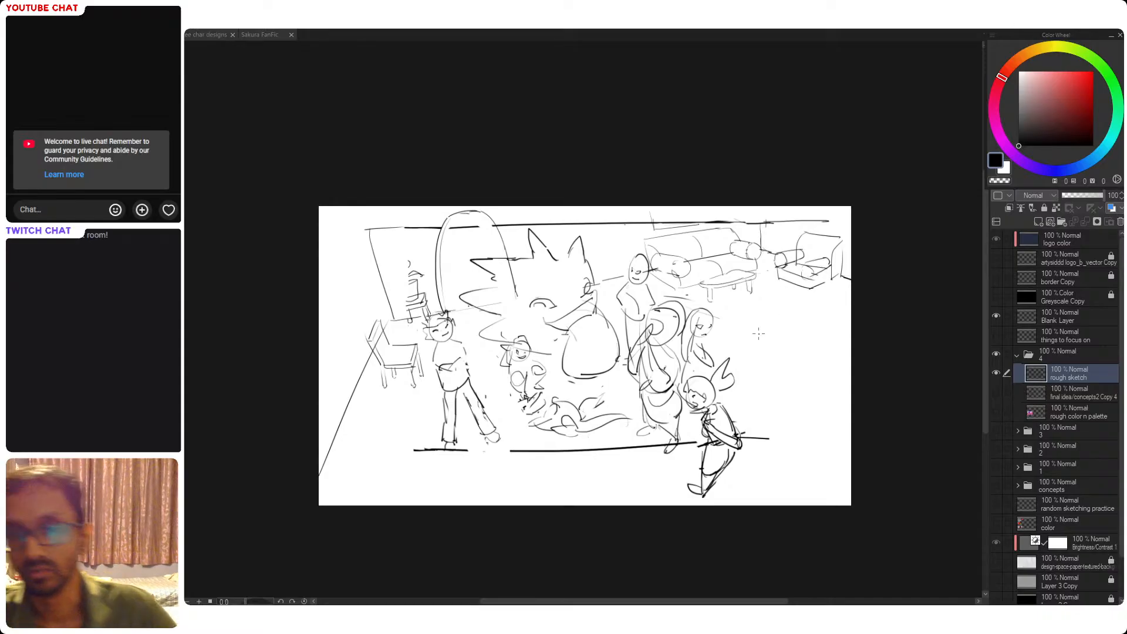
left_click_drag(771, 312, 780, 311)
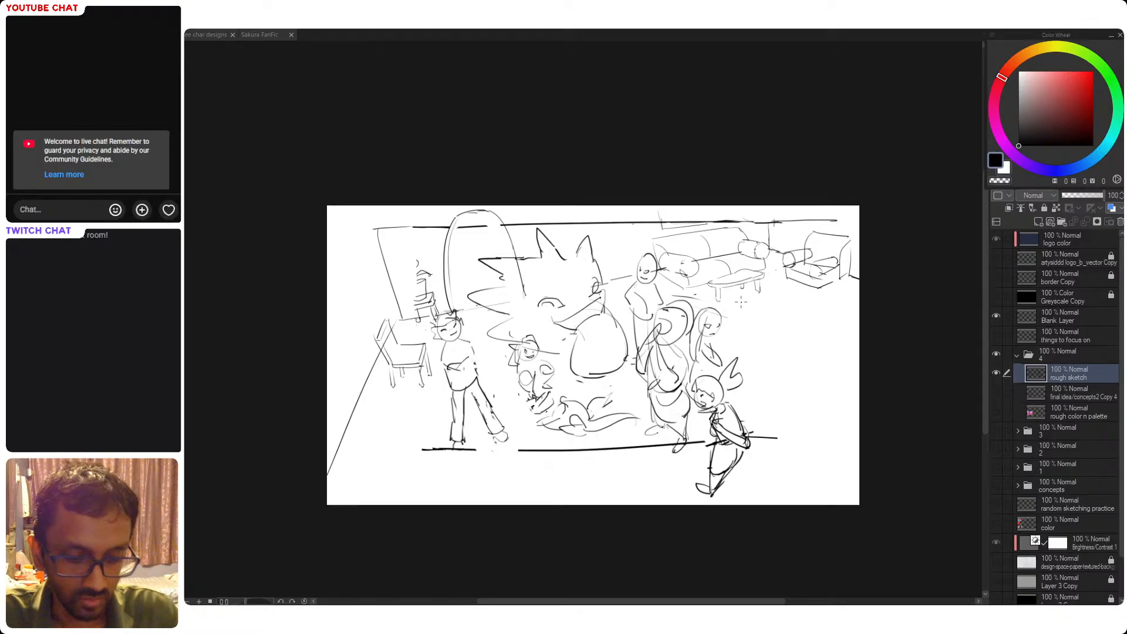
Select the small coffee table in front of the sofa and shift it slightly toward the armchair
mouse_move(729, 267)
left_mouse_down()
mouse_move(710, 299)
mouse_move(751, 300)
mouse_move(780, 283)
mouse_move(771, 267)
mouse_move(734, 266)
left_mouse_up()
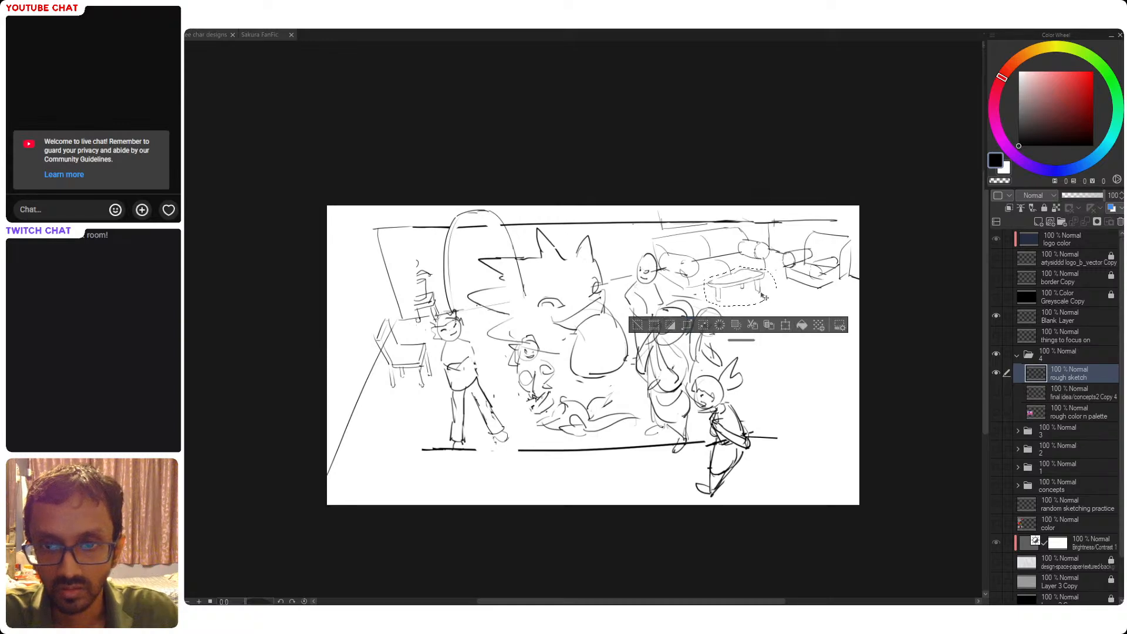
key("ctrl+t")
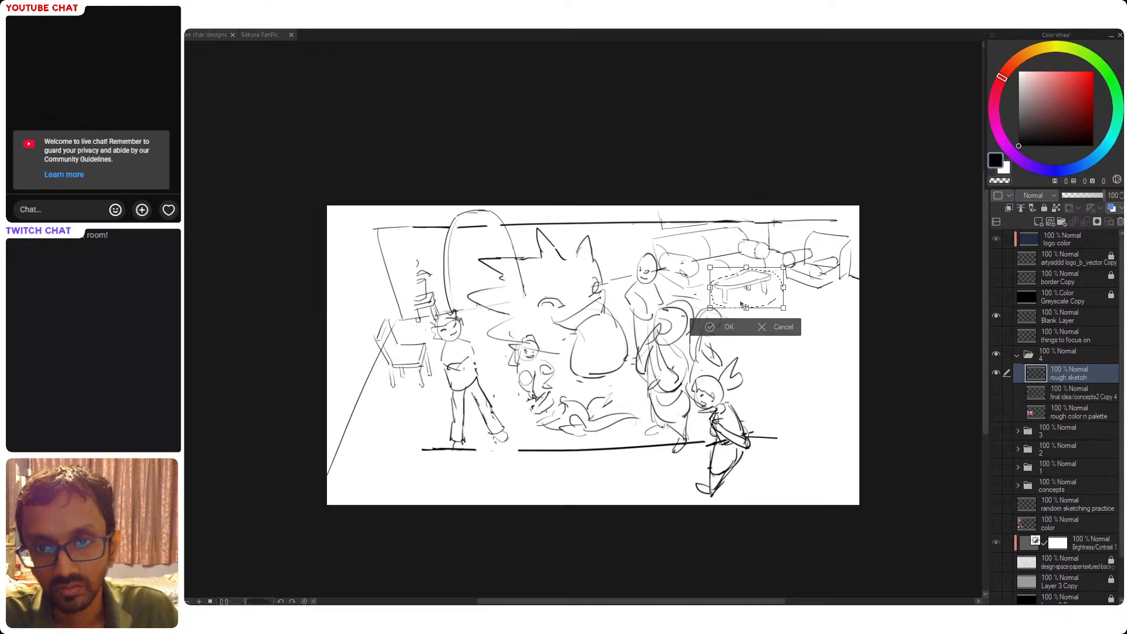
key("Return")
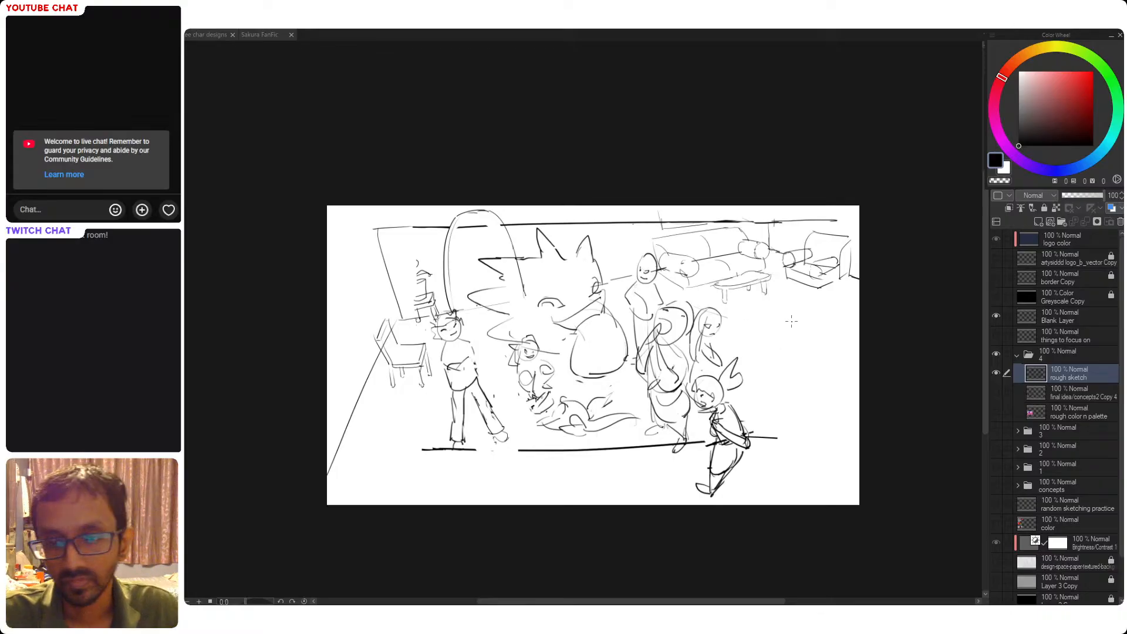
Replace the broken floor line at the figures' feet with a straight line lower down, across the full canvas width
key("ctrl+z")
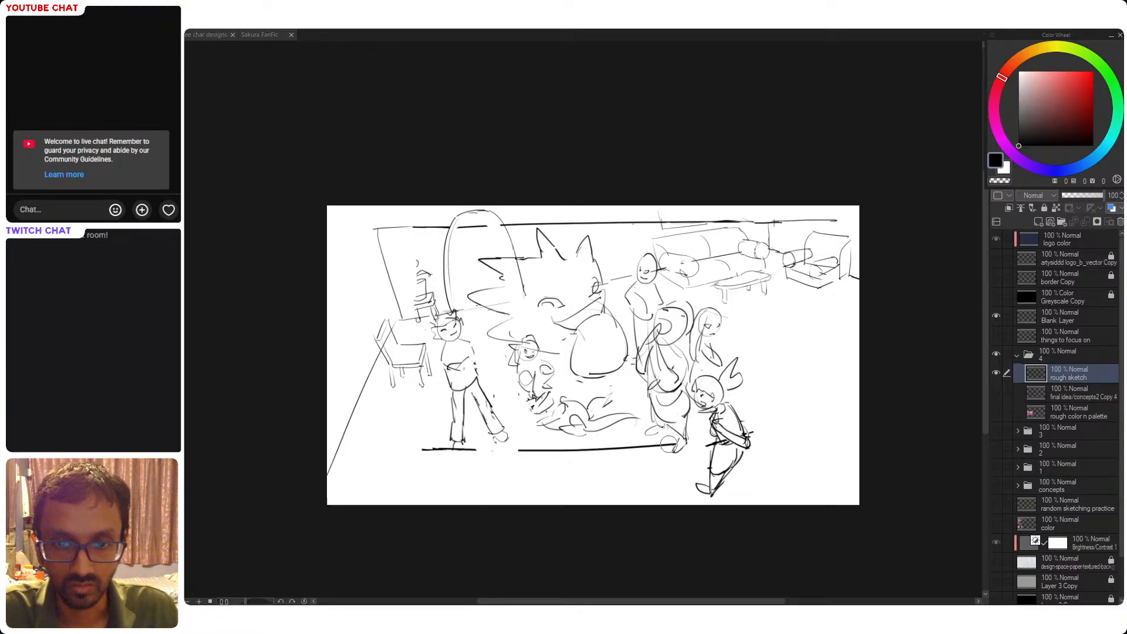
key("ctrl+z")
key("ctrl+z")
key("ctrl+z")
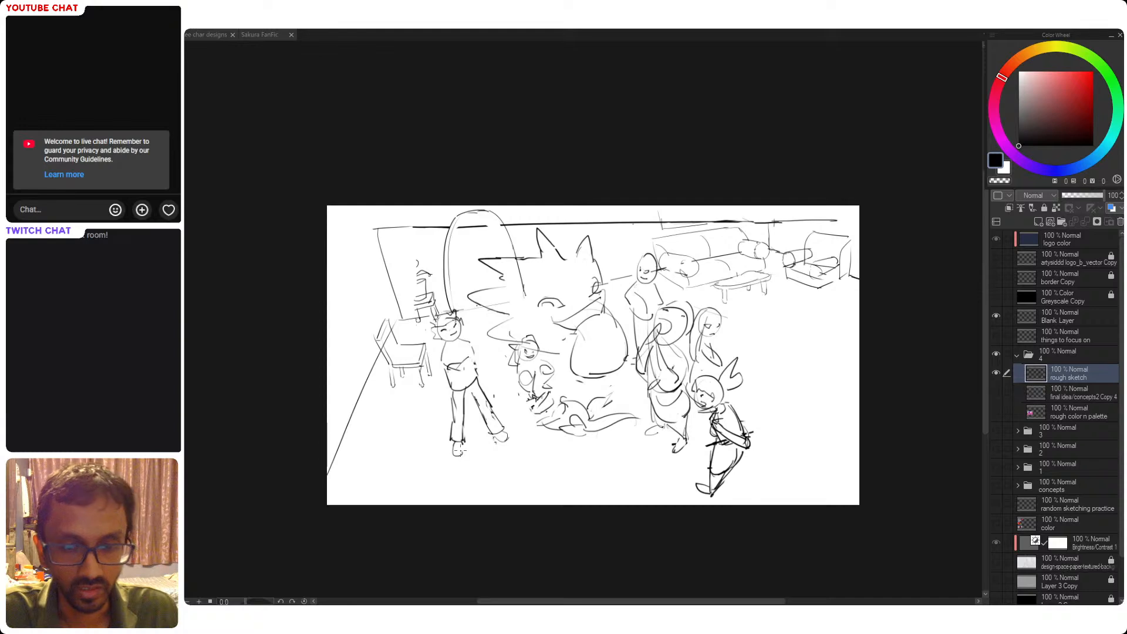
left_click_drag(456, 445, 463, 445)
key("ctrl+z")
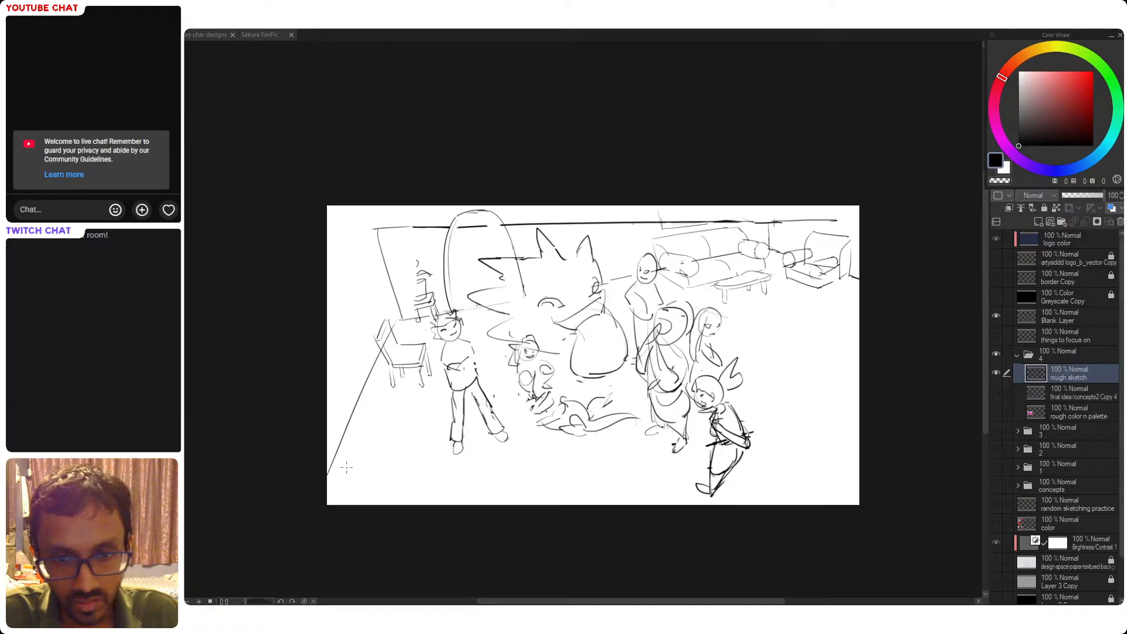
left_click_drag(346, 468, 859, 468)
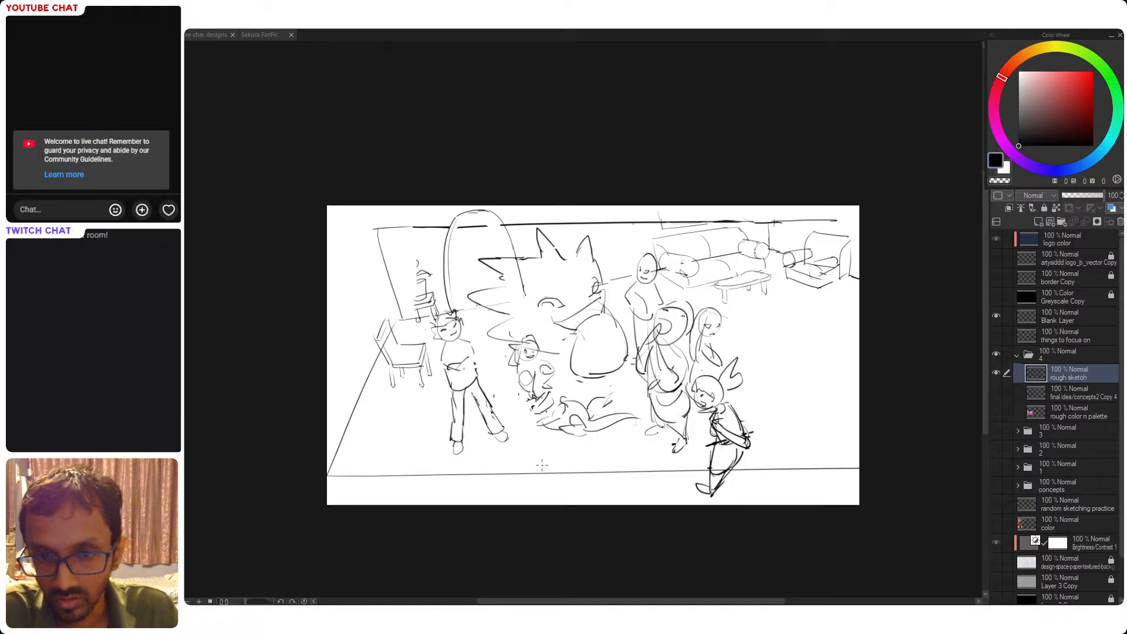
Erase the small hatted figure in front of the large spiky creature and redraw the creature's lower body edge
mouse_move(537, 418)
left_mouse_down()
mouse_move(525, 442)
mouse_move(536, 425)
left_mouse_up()
key("ctrl+z")
key("ctrl+z")
key("ctrl+z")
key("e")
mouse_move(525, 348)
left_mouse_down()
mouse_move(546, 367)
mouse_move(528, 392)
mouse_move(548, 385)
mouse_move(540, 408)
mouse_move(525, 402)
mouse_move(532, 412)
left_mouse_up()
key("p")
key("ctrl+z")
key("ctrl+z")
key("ctrl+z")
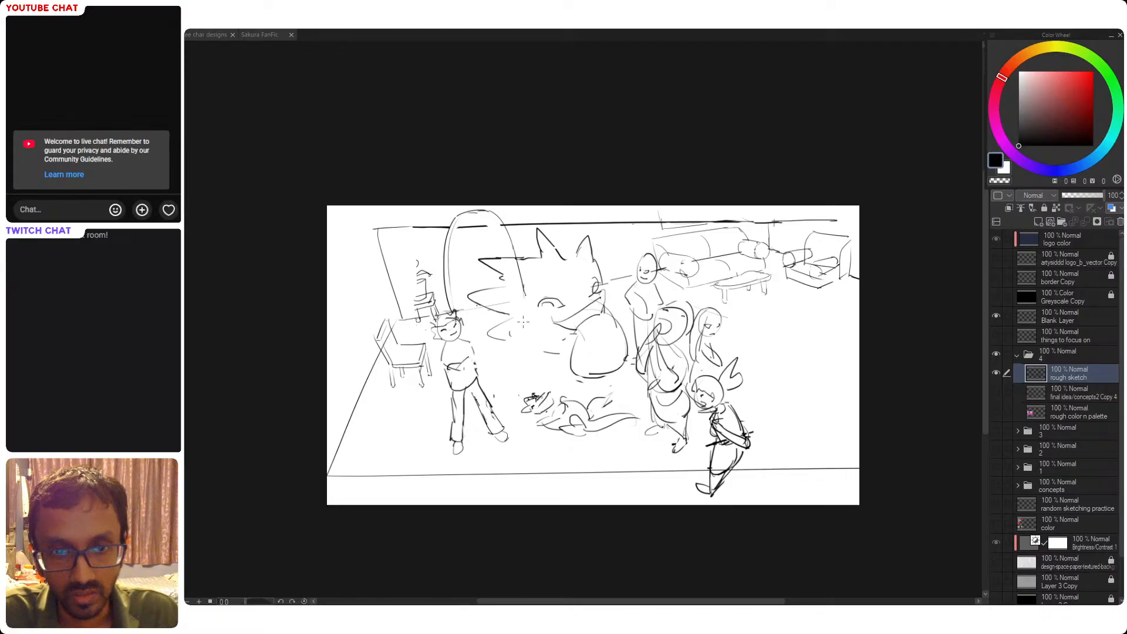
left_click_drag(499, 339, 572, 352)
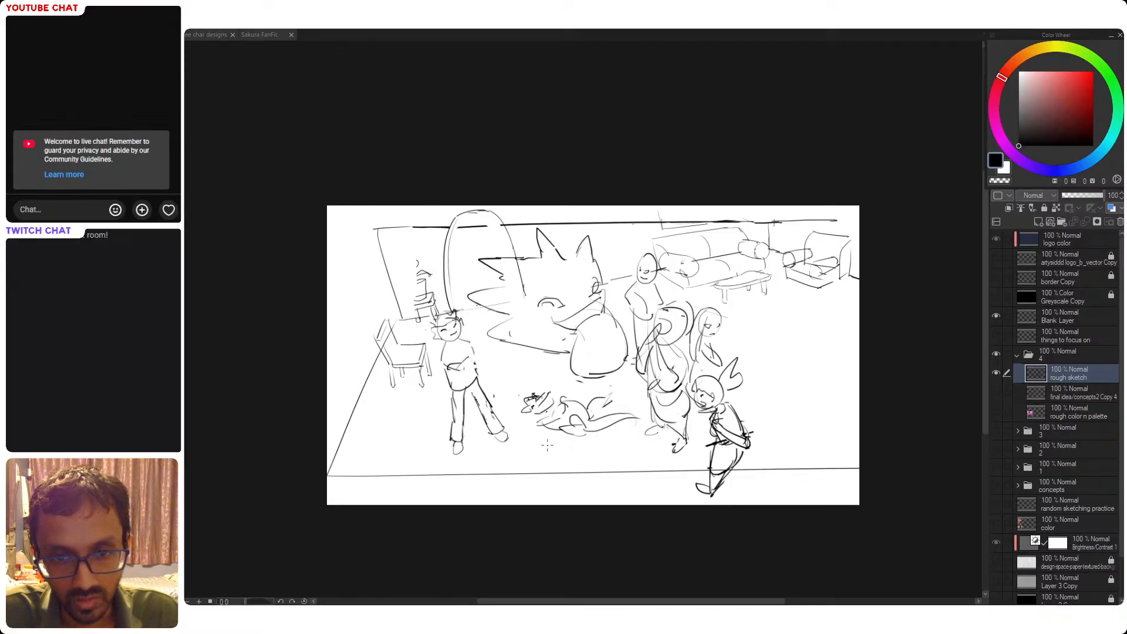
Sketch a round head with sloping shoulders for a new foreground figure below the sprawled figure
mouse_move(547, 445)
left_mouse_down()
mouse_move(521, 440)
mouse_move(548, 435)
mouse_move(544, 427)
left_mouse_up()
key("ctrl+z")
key("ctrl+z")
key("ctrl+z")
key("ctrl+z")
key("ctrl+z")
key("ctrl+z")
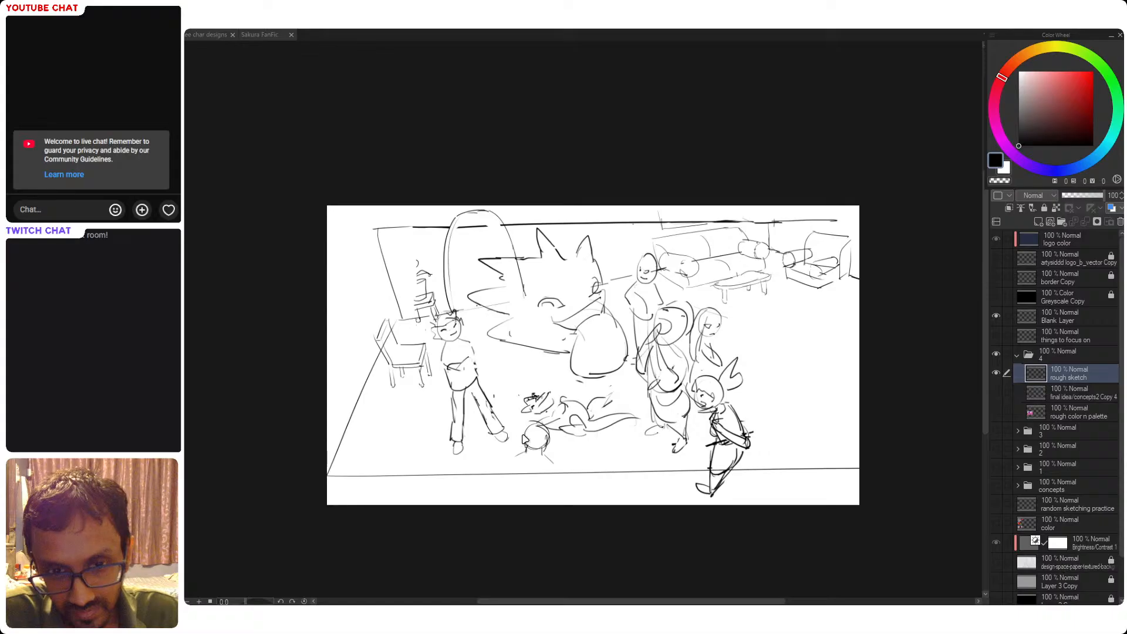
Rework the foreground figure as a back view with a plain head, squarer shoulders and upper arms
key("ctrl+z")
left_click_drag(523, 452, 514, 471)
key("ctrl+z")
key("ctrl+z")
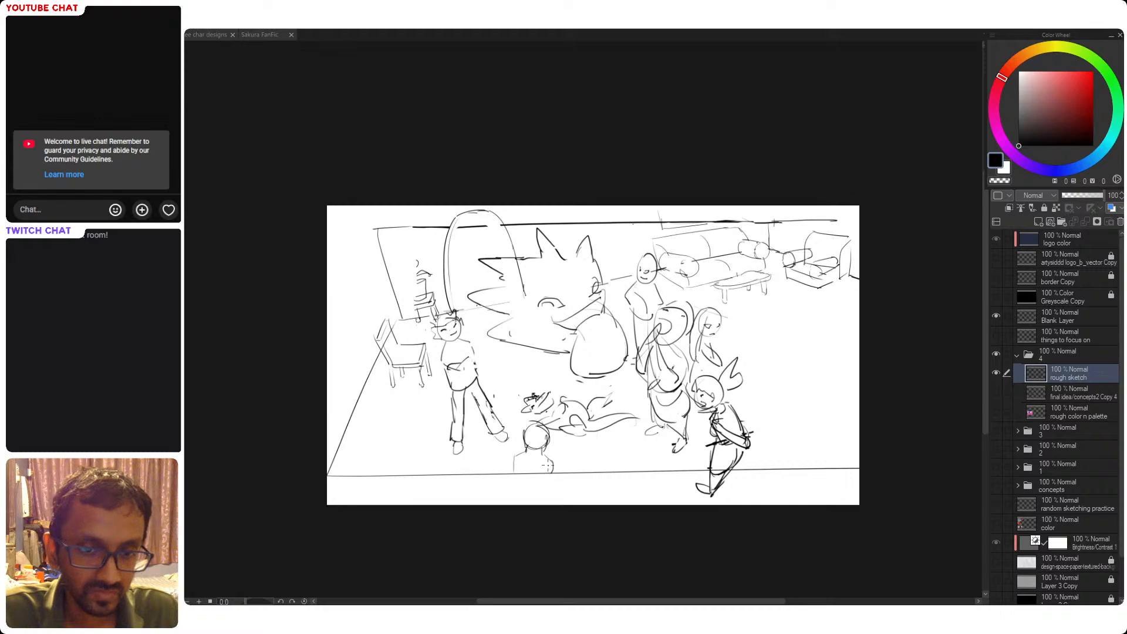
key("ctrl+z")
left_click_drag(545, 455, 550, 471)
key("ctrl+z")
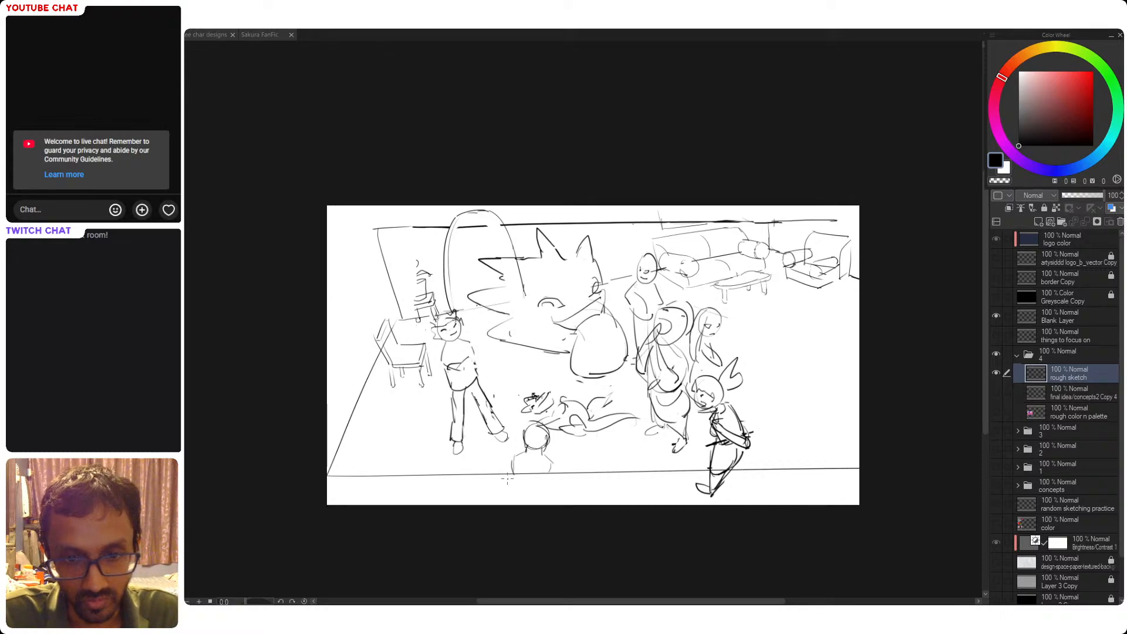
Extend the foreground figure's torso and arms down to the canvas's lower edge
mouse_move(513, 463)
left_mouse_down()
mouse_move(518, 498)
mouse_move(546, 476)
mouse_move(539, 497)
mouse_move(549, 475)
mouse_move(543, 502)
mouse_move(546, 487)
mouse_move(553, 507)
mouse_move(510, 499)
mouse_move(545, 505)
left_mouse_up()
key("ctrl+z")
key("ctrl+z")
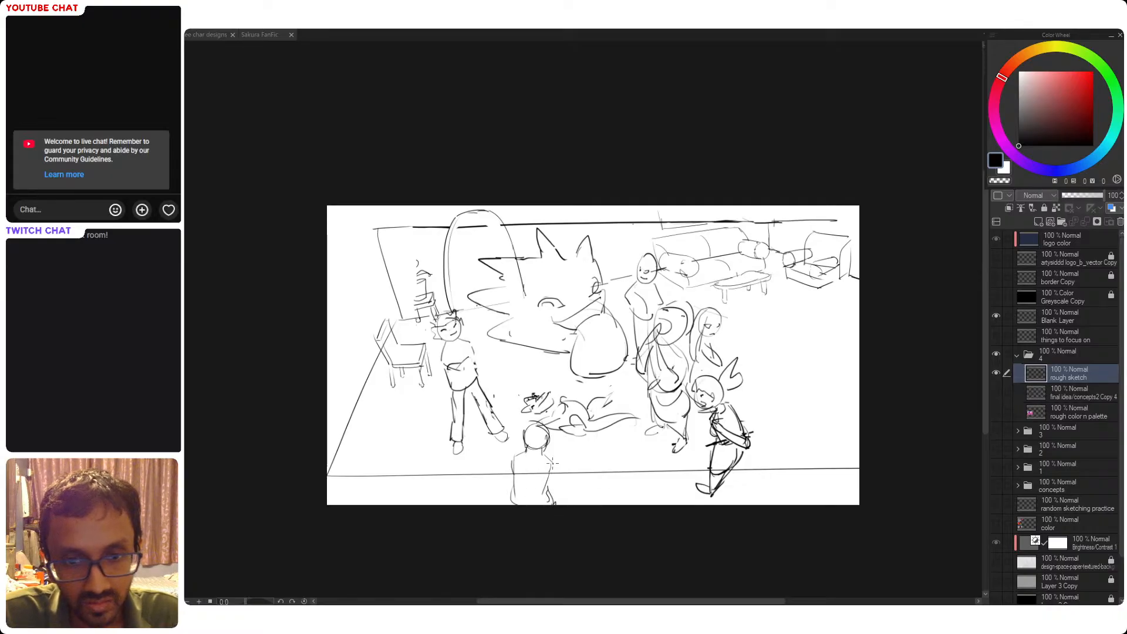
left_click_drag(552, 463, 552, 491)
mouse_move(513, 460)
left_mouse_down()
mouse_move(509, 491)
mouse_move(512, 482)
left_mouse_up()
key("ctrl+z")
key("ctrl+z")
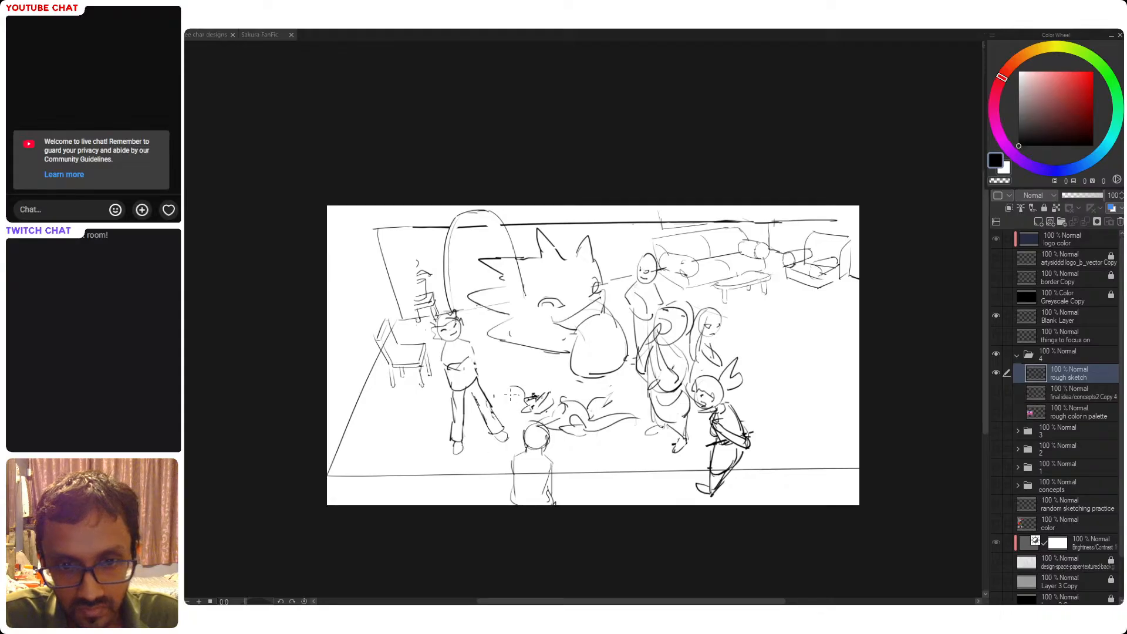
mouse_move(515, 293)
left_mouse_down()
mouse_move(515, 364)
mouse_move(499, 340)
mouse_move(535, 398)
left_mouse_up()
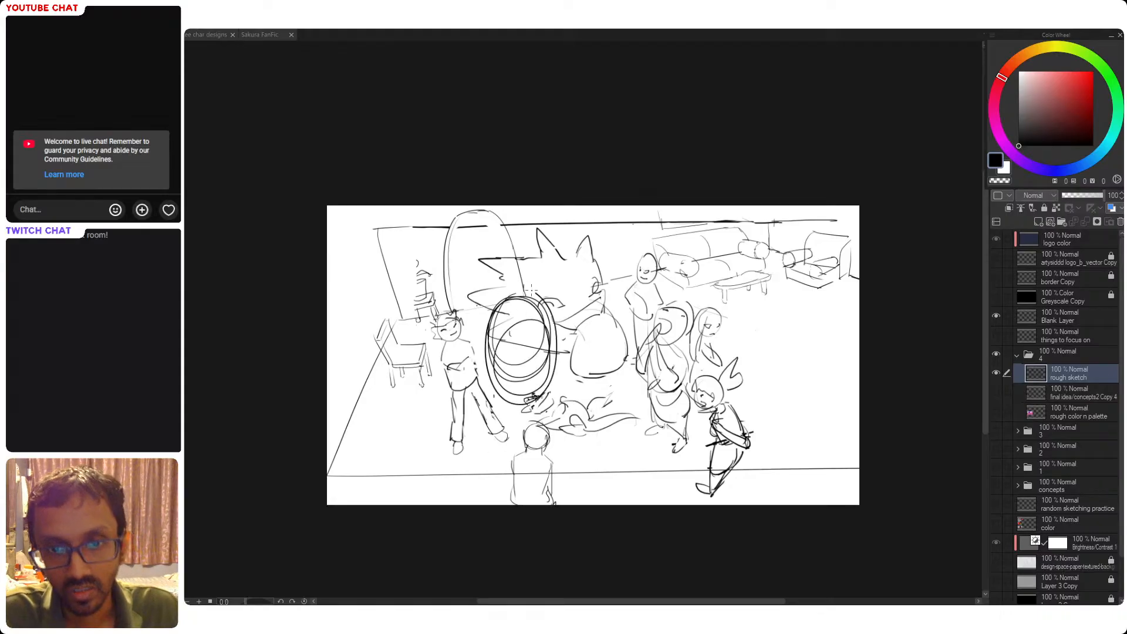
key("ctrl+z")
left_click_drag(684, 304, 620, 448)
key("ctrl+z")
mouse_move(512, 296)
left_mouse_down()
mouse_move(508, 277)
mouse_move(505, 428)
left_mouse_up()
key("ctrl+z")
Erase the standing figure's outstretched leg and redraw it slimmer with a new foot
key("e")
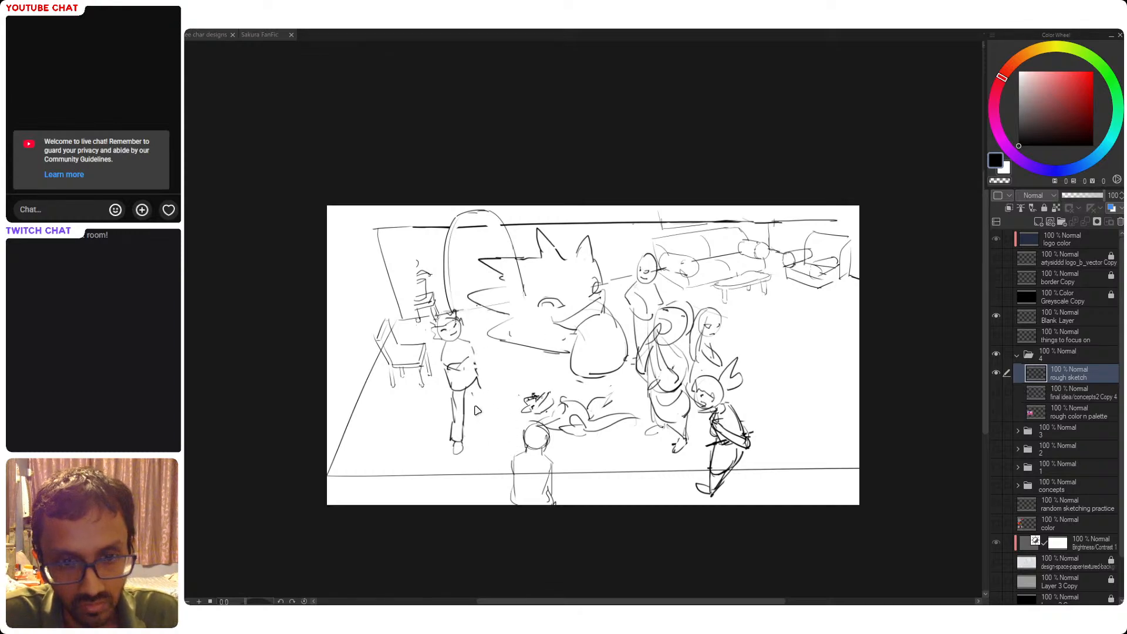
left_click_drag(469, 378, 494, 428)
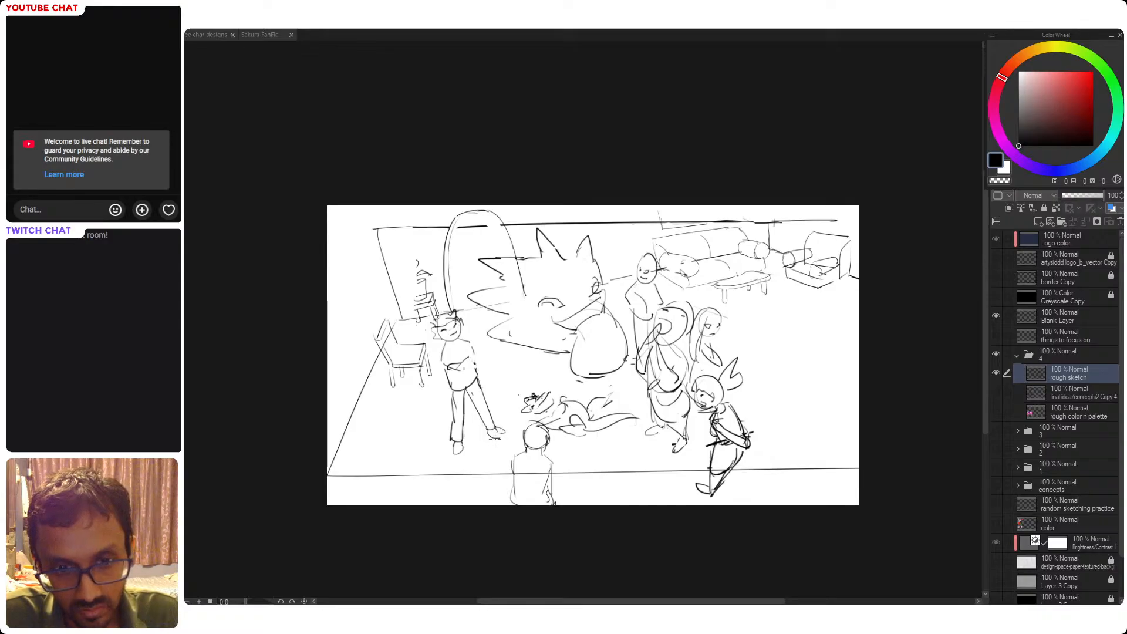
left_click_drag(487, 433, 498, 435)
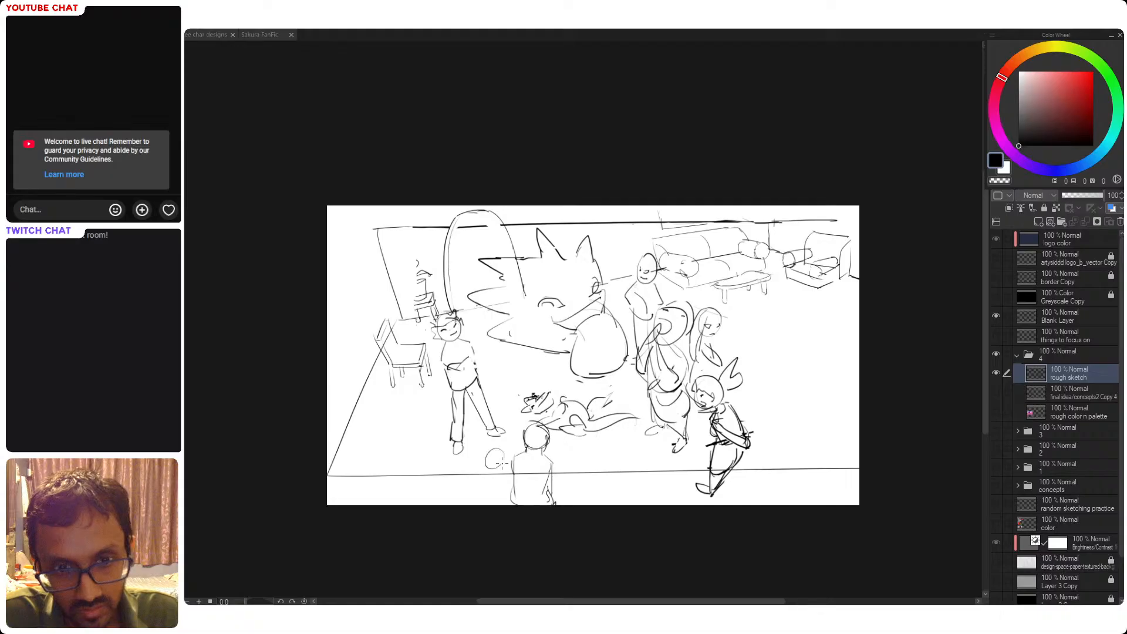
mouse_move(488, 448)
left_mouse_down()
mouse_move(499, 458)
mouse_move(521, 431)
mouse_move(514, 420)
left_mouse_up()
key("ctrl+z")
key("ctrl+z")
key("ctrl+z")
key("ctrl+z")
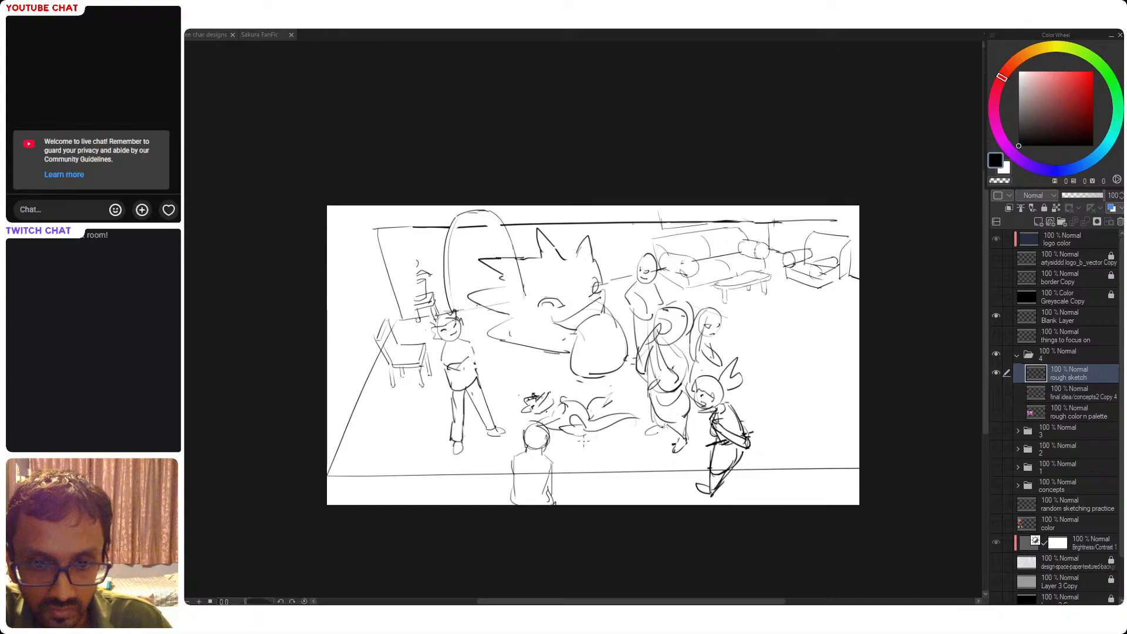
Try to sketch a small rounded creature on the floor between the foreground figure and the robed figure
mouse_move(588, 437)
left_mouse_down()
mouse_move(606, 461)
mouse_move(612, 443)
mouse_move(610, 461)
mouse_move(593, 453)
mouse_move(620, 452)
mouse_move(613, 443)
mouse_move(612, 467)
mouse_move(624, 438)
mouse_move(611, 460)
mouse_move(622, 446)
mouse_move(615, 434)
mouse_move(589, 461)
left_mouse_up()
key("ctrl+z")
key("ctrl+z")
key("ctrl+z")
key("ctrl+z")
key("ctrl+z")
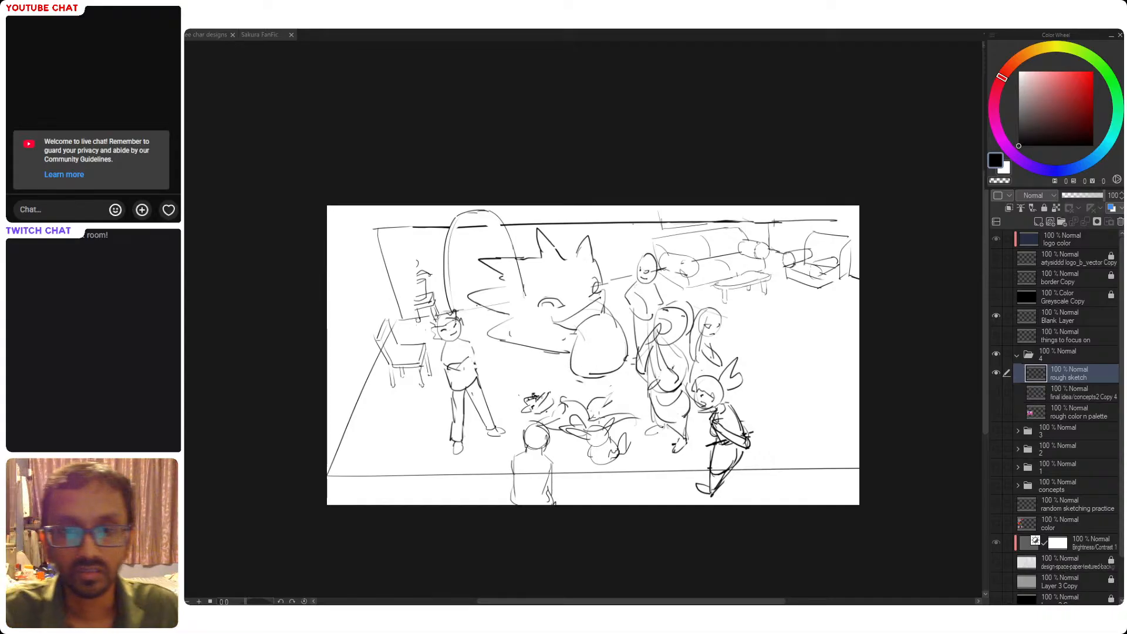
key("ctrl+z")
key("ctrl+z")
key("ctrl+z")
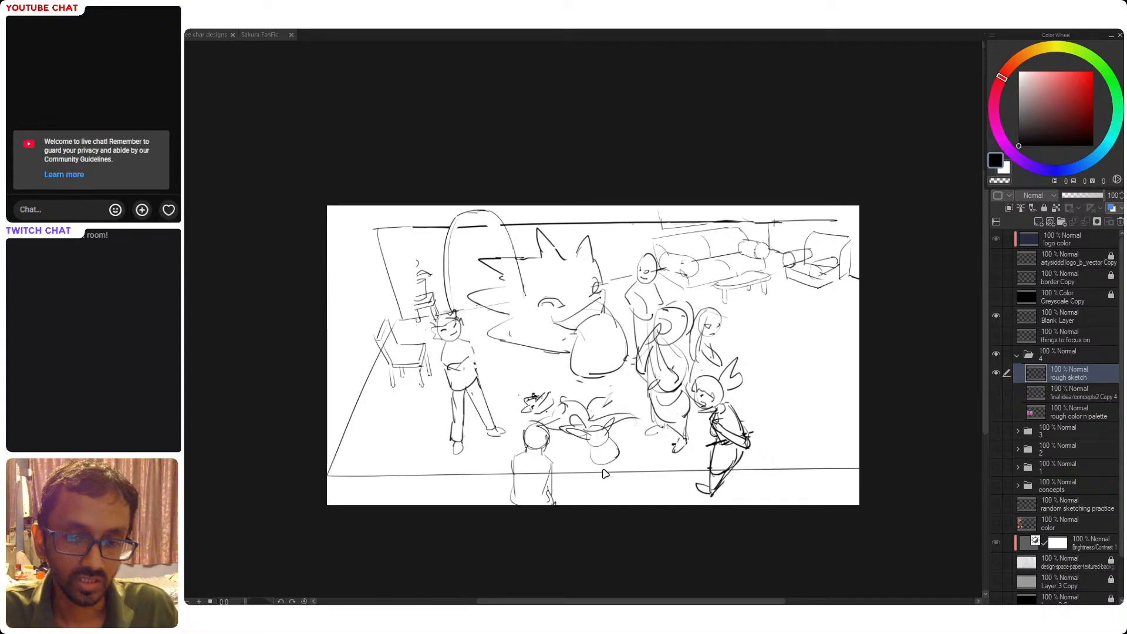
key("ctrl+z")
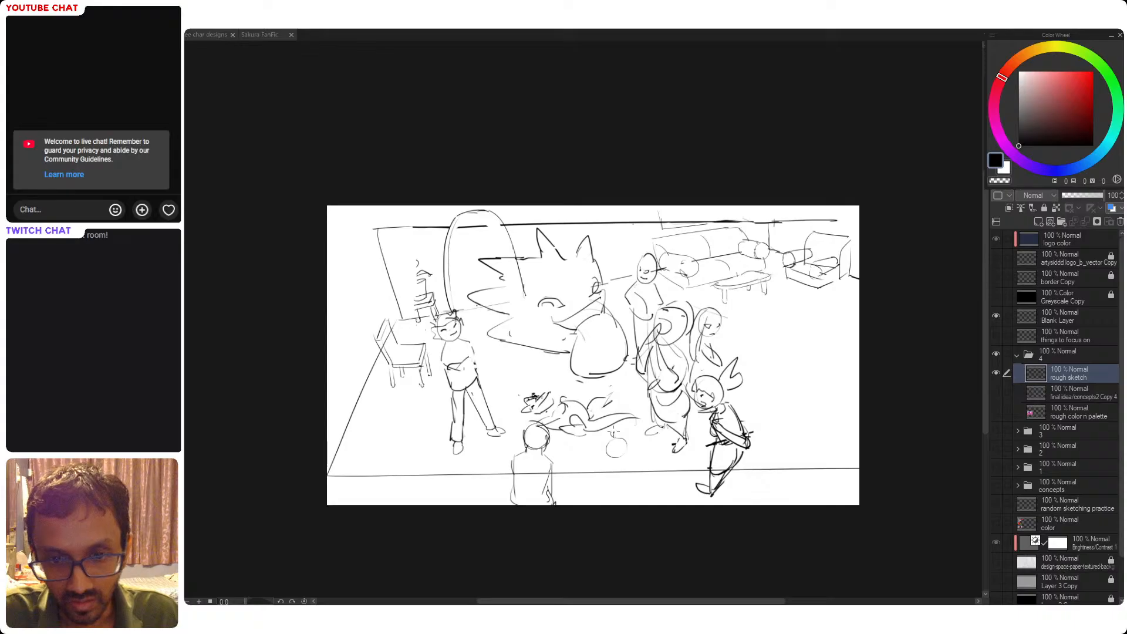
Sketch a small fallen creature beside the sprawled figure, with a round head, face, curled body and ears
left_click_drag(592, 429, 591, 441)
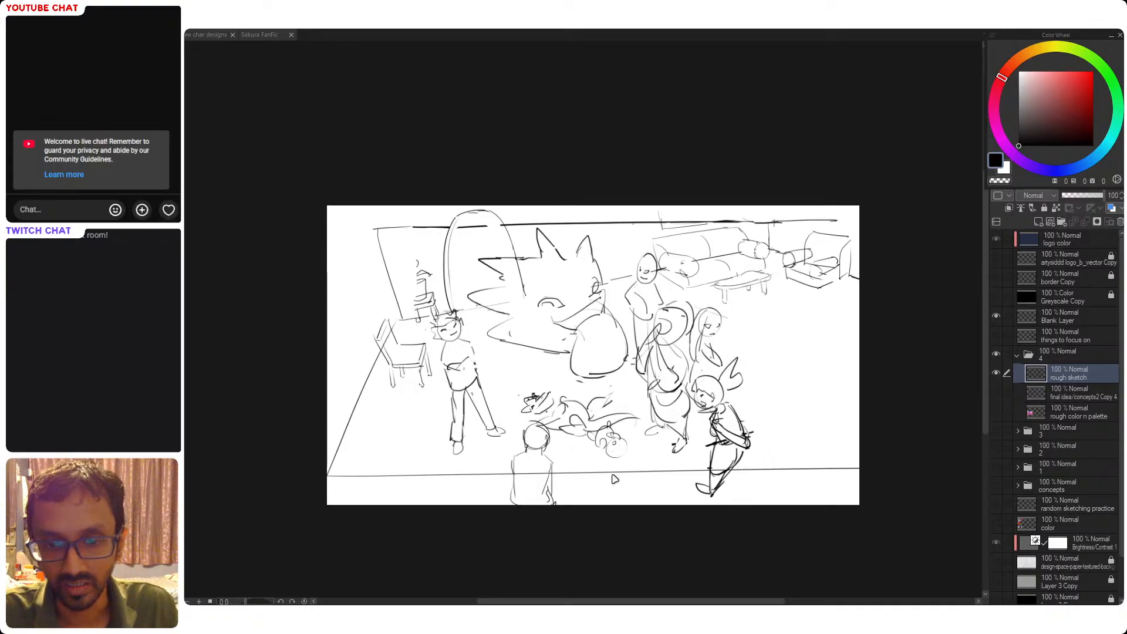
scroll(616, 448, "up", 3)
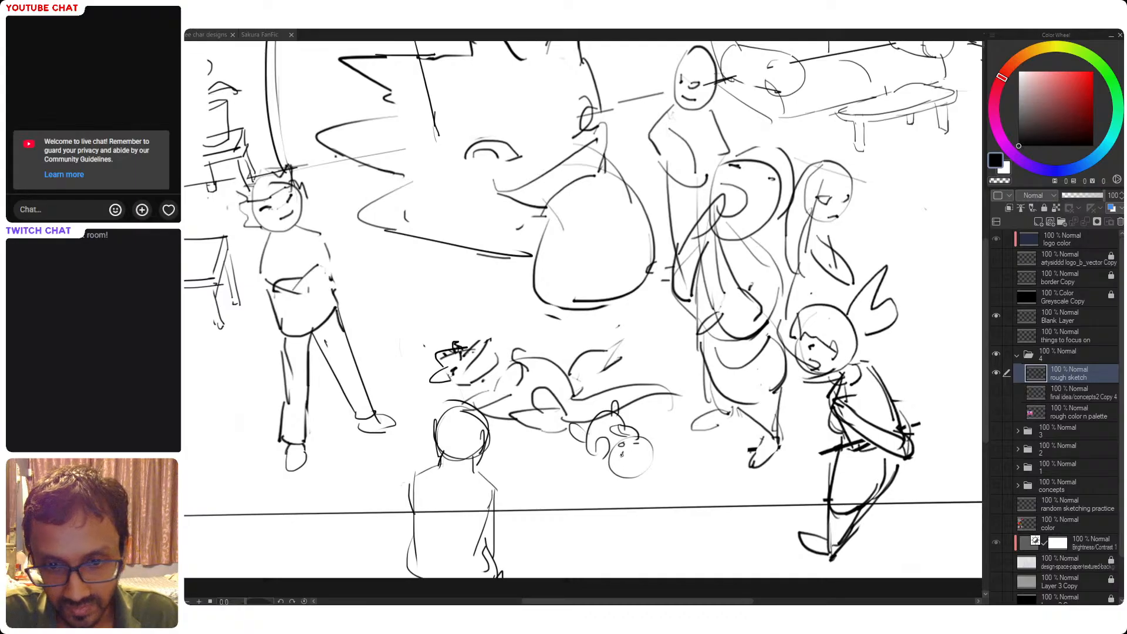
mouse_move(645, 446)
left_mouse_down()
mouse_move(669, 447)
mouse_move(615, 484)
mouse_move(622, 505)
mouse_move(626, 481)
mouse_move(686, 440)
mouse_move(652, 447)
mouse_move(624, 492)
mouse_move(656, 451)
mouse_move(626, 480)
mouse_move(621, 465)
mouse_move(595, 470)
mouse_move(586, 492)
mouse_move(611, 479)
mouse_move(599, 490)
left_mouse_up()
key("ctrl+z")
key("ctrl+z")
key("ctrl+z")
key("ctrl+z")
key("ctrl+z")
key("ctrl+z")
key("ctrl+z")
key("ctrl+z")
scroll(598, 490, "down", 3)
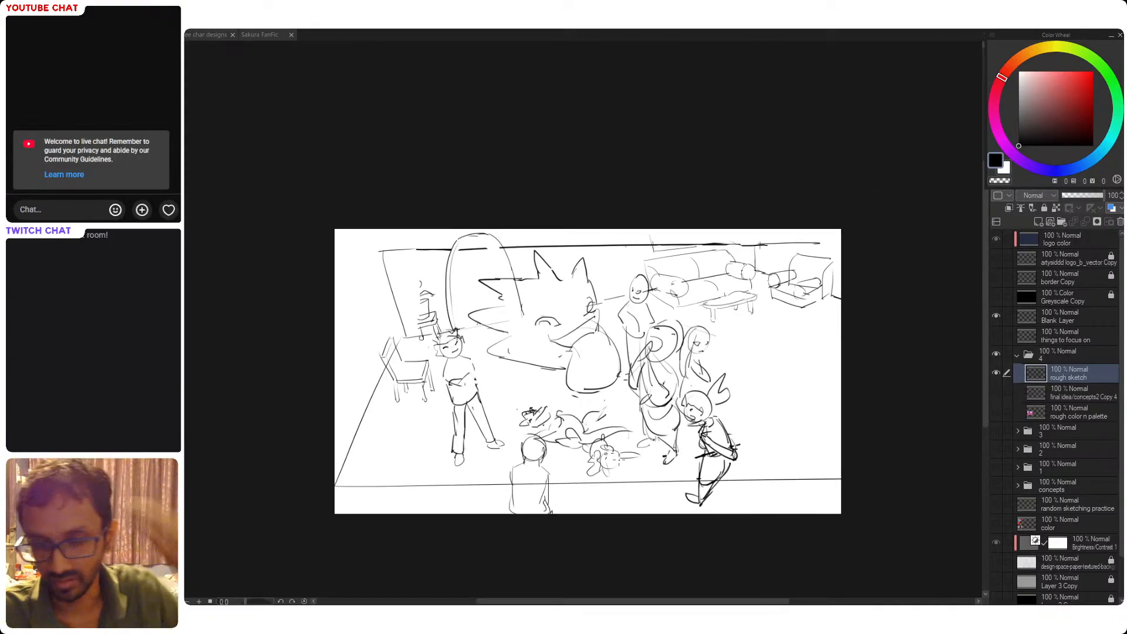
left_click_drag(623, 514, 645, 505)
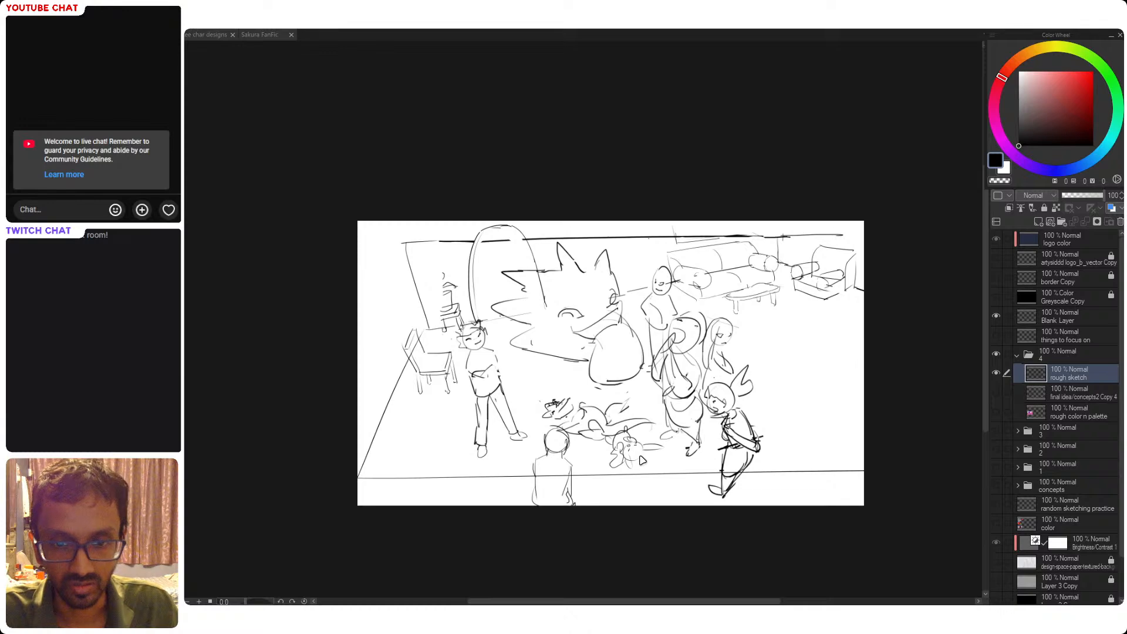
scroll(629, 471, "up", 3)
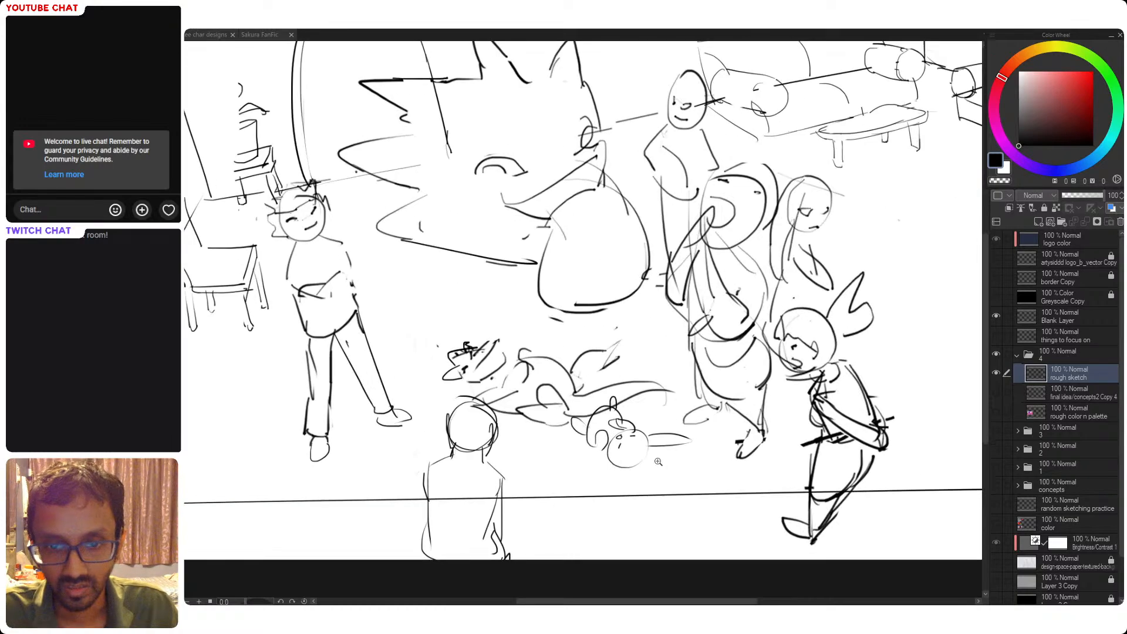
Clear the small fallen creature's face and ears, and redraw its facial marks and body details
key("ctrl+z")
key("ctrl+z")
key("ctrl+z")
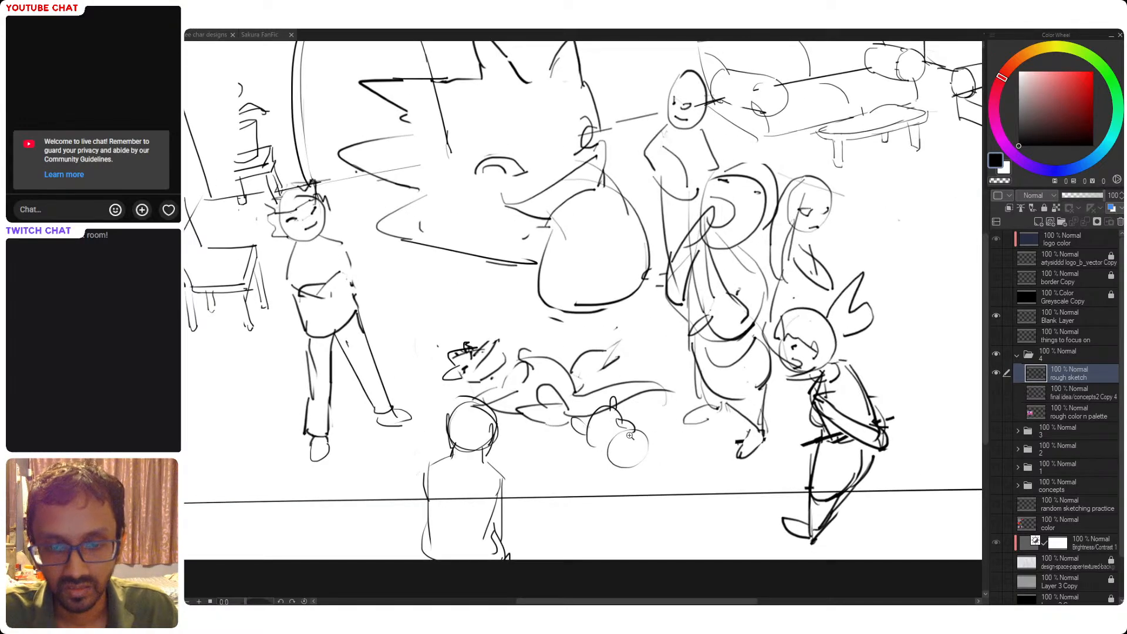
key("ctrl+y")
key("ctrl+y")
key("ctrl+y")
key("ctrl+y")
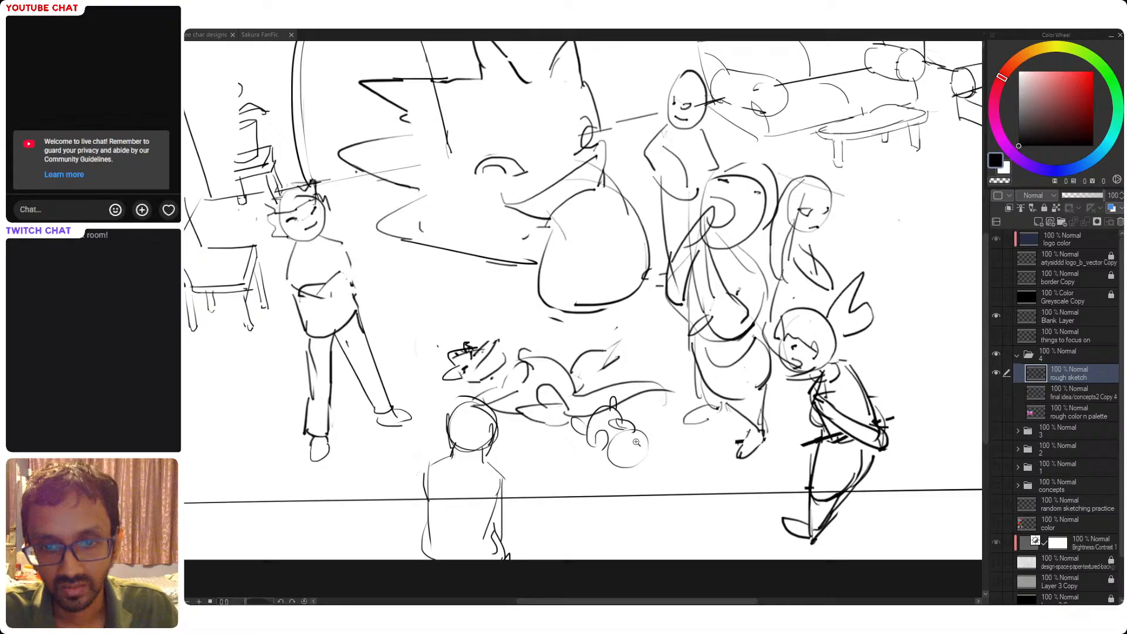
mouse_move(632, 435)
left_mouse_down()
mouse_move(600, 448)
mouse_move(617, 428)
mouse_move(611, 458)
mouse_move(612, 439)
left_mouse_up()
key("ctrl+z")
key("ctrl+z")
key("ctrl+z")
key("ctrl+z")
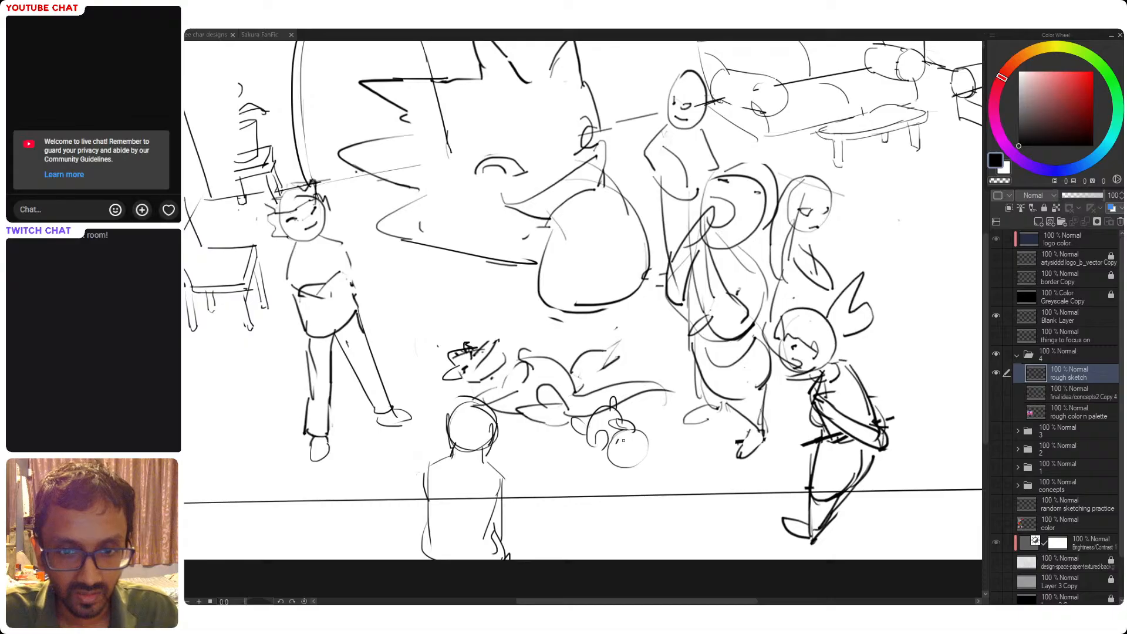
Draw two long ears on the small fallen creature's round head and rework its facial marks
mouse_move(644, 432)
left_mouse_down()
mouse_move(615, 464)
mouse_move(612, 483)
mouse_move(610, 461)
mouse_move(611, 482)
mouse_move(597, 475)
mouse_move(598, 454)
mouse_move(603, 477)
mouse_move(588, 460)
mouse_move(581, 488)
left_mouse_up()
key("ctrl+z")
key("ctrl+z")
key("ctrl+z")
key("ctrl+z")
key("ctrl+z")
key("ctrl+z")
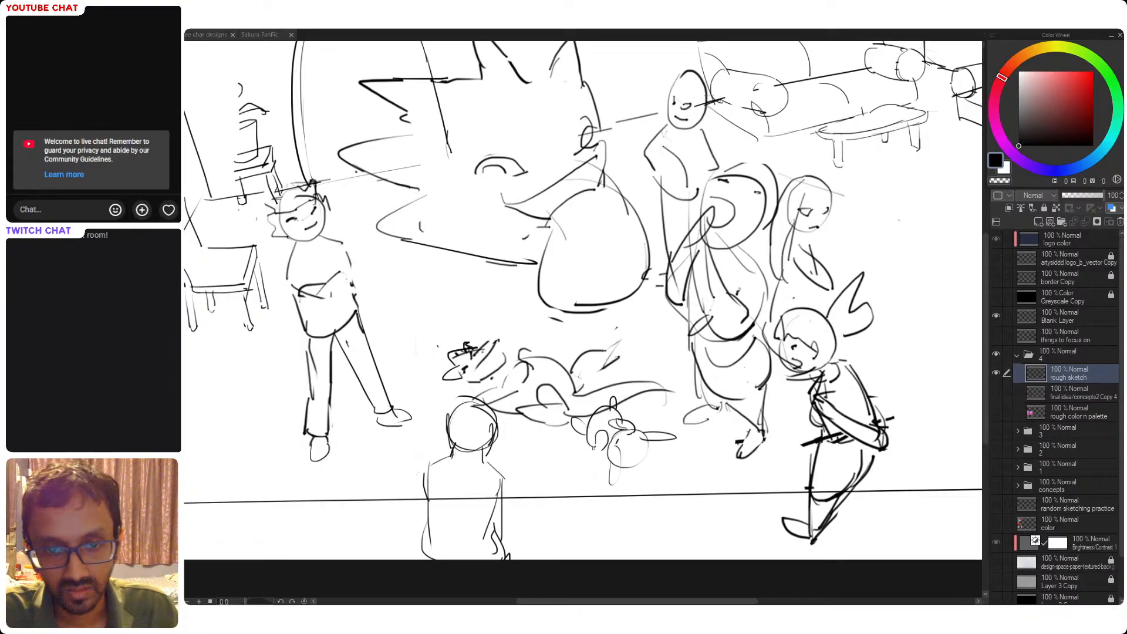
Add a zigzag, lightning-shaped tail to the small fallen creature, extending towards the front floor line
left_click_drag(594, 447, 566, 496)
key("ctrl+z")
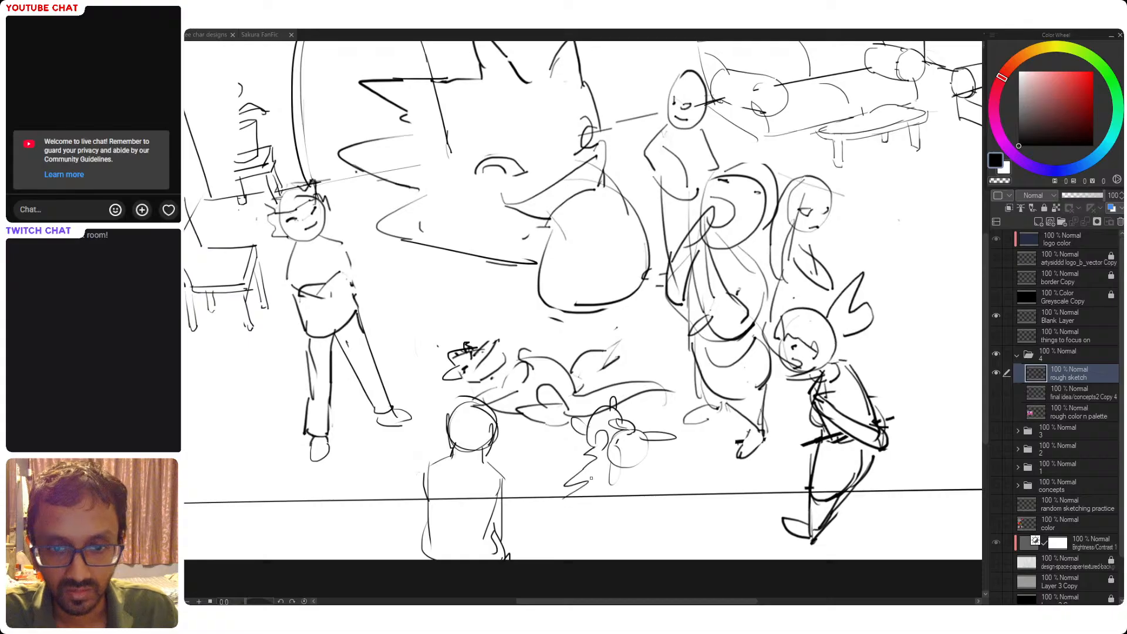
key("ctrl+z")
mouse_move(592, 453)
left_mouse_down()
mouse_move(564, 484)
mouse_move(605, 453)
left_mouse_up()
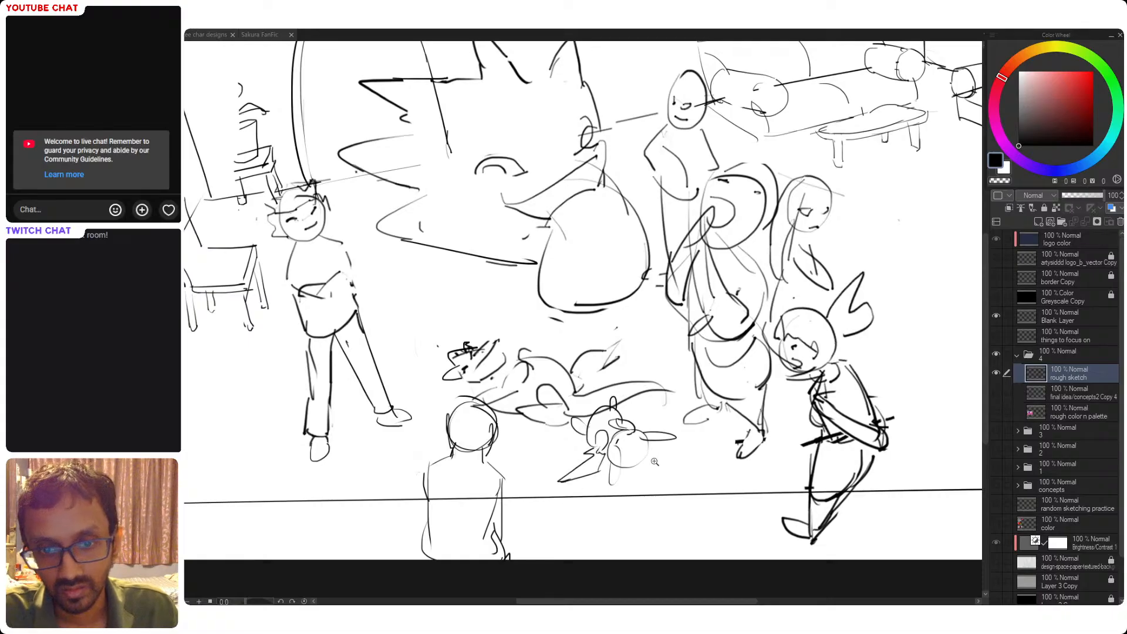
scroll(654, 462, "down", 3)
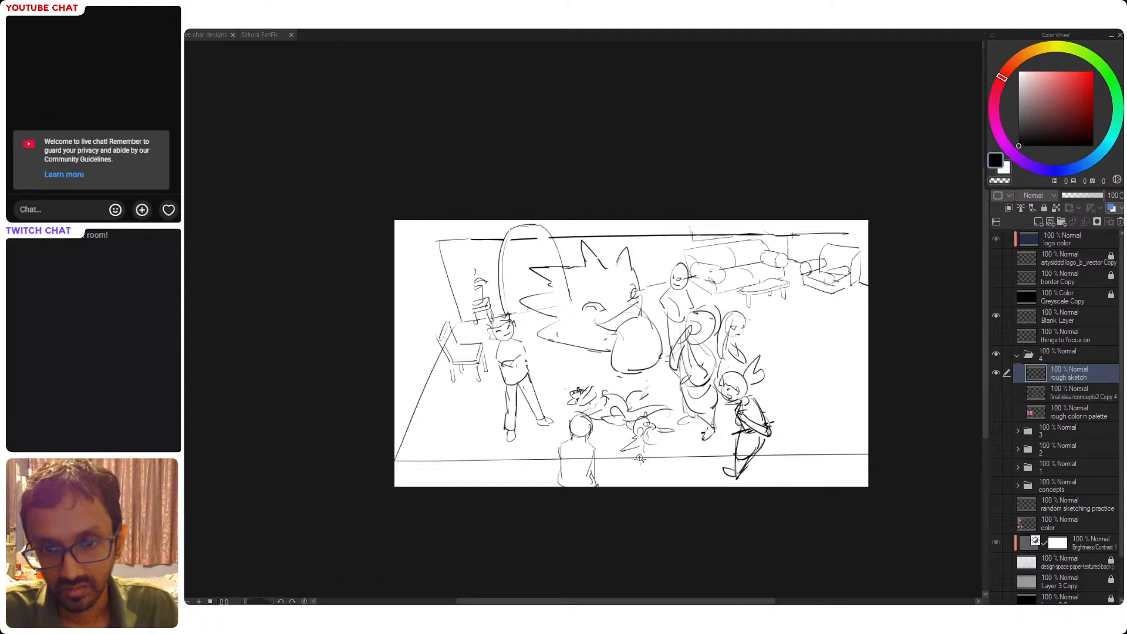
scroll(646, 457, "up", 3)
left_click_drag(608, 451, 643, 445)
key("ctrl+z")
key("ctrl+z")
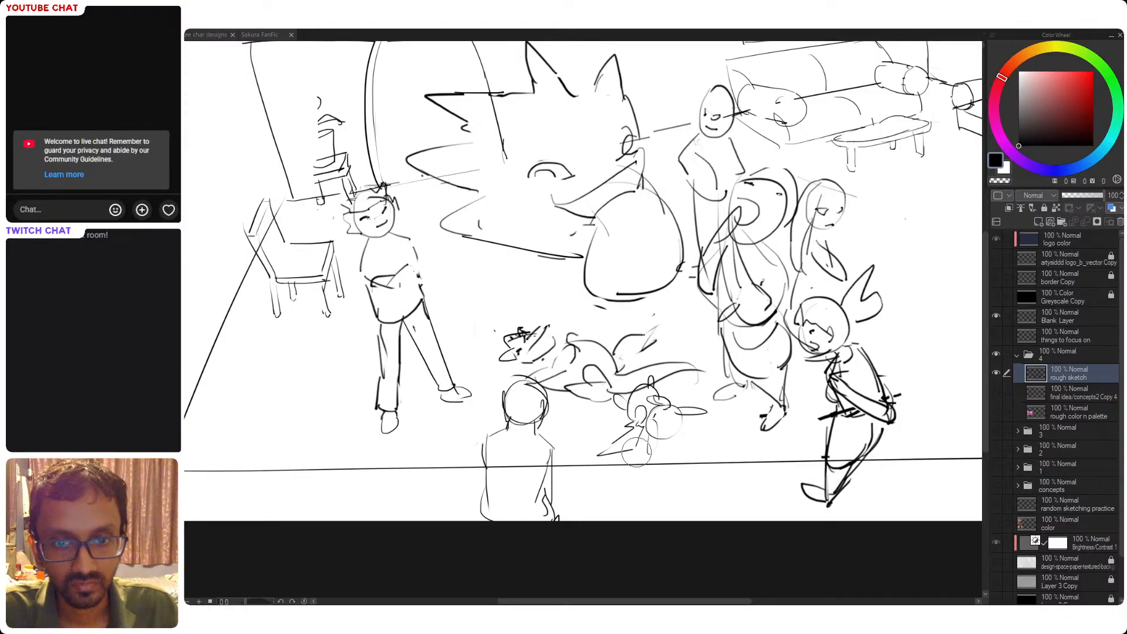
Erase the foreground figure seen from behind, including its head, shoulders and torso
scroll(669, 441, "down", 2)
left_click_drag(651, 473, 637, 464)
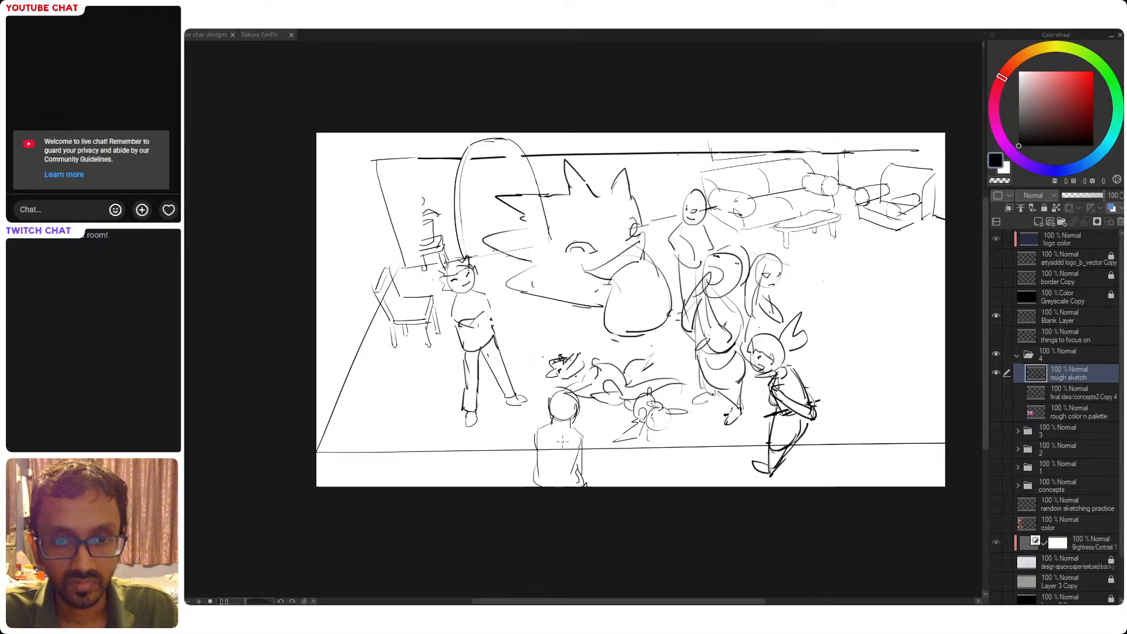
mouse_move(569, 391)
left_mouse_down()
mouse_move(584, 396)
mouse_move(555, 403)
mouse_move(569, 408)
mouse_move(558, 392)
left_mouse_up()
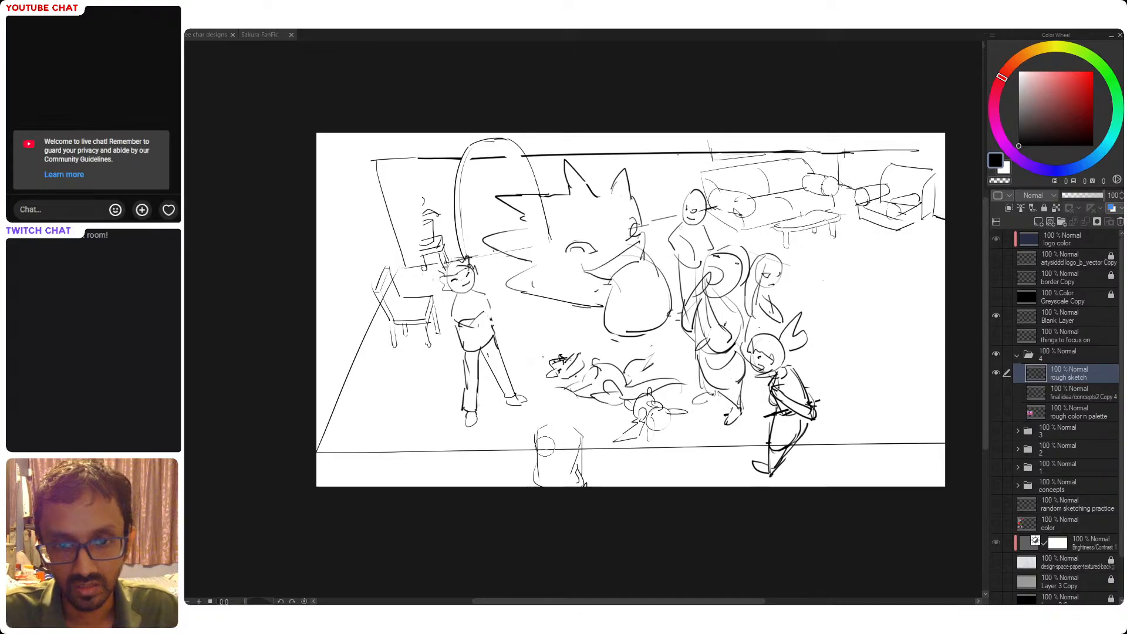
mouse_move(545, 446)
left_mouse_down()
mouse_move(524, 473)
mouse_move(541, 470)
mouse_move(564, 431)
mouse_move(582, 466)
mouse_move(584, 507)
mouse_move(551, 446)
mouse_move(560, 494)
left_mouse_up()
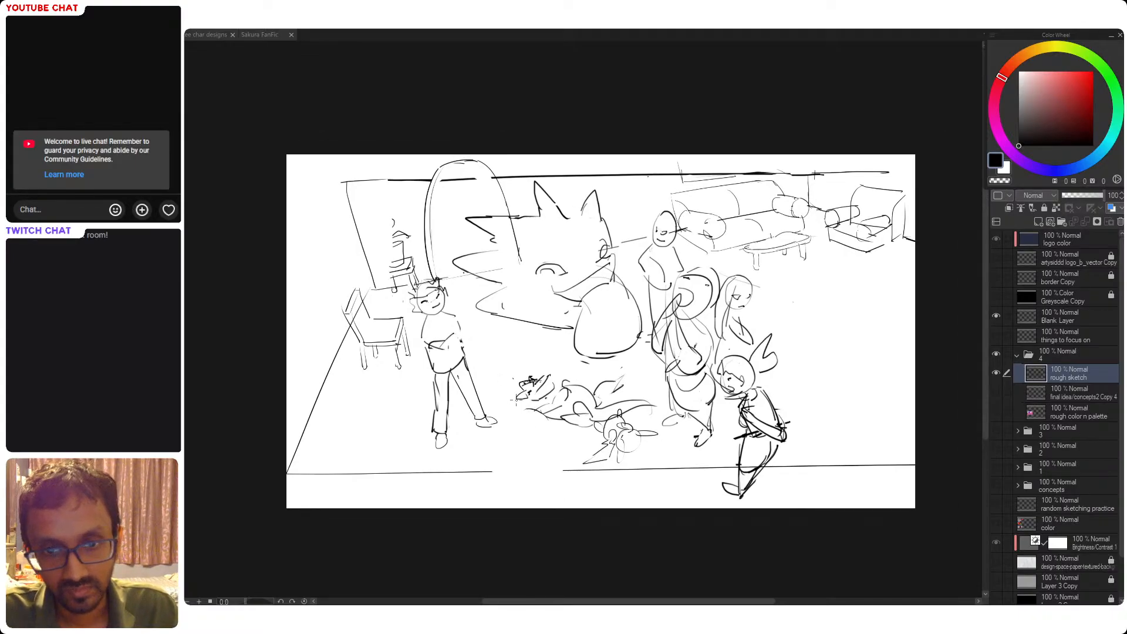
Sketch a smaller foreground figure from behind with a round head, sloping shoulders and a rounded back
mouse_move(523, 426)
left_mouse_down()
mouse_move(524, 411)
mouse_move(511, 434)
left_mouse_up()
key("ctrl+z")
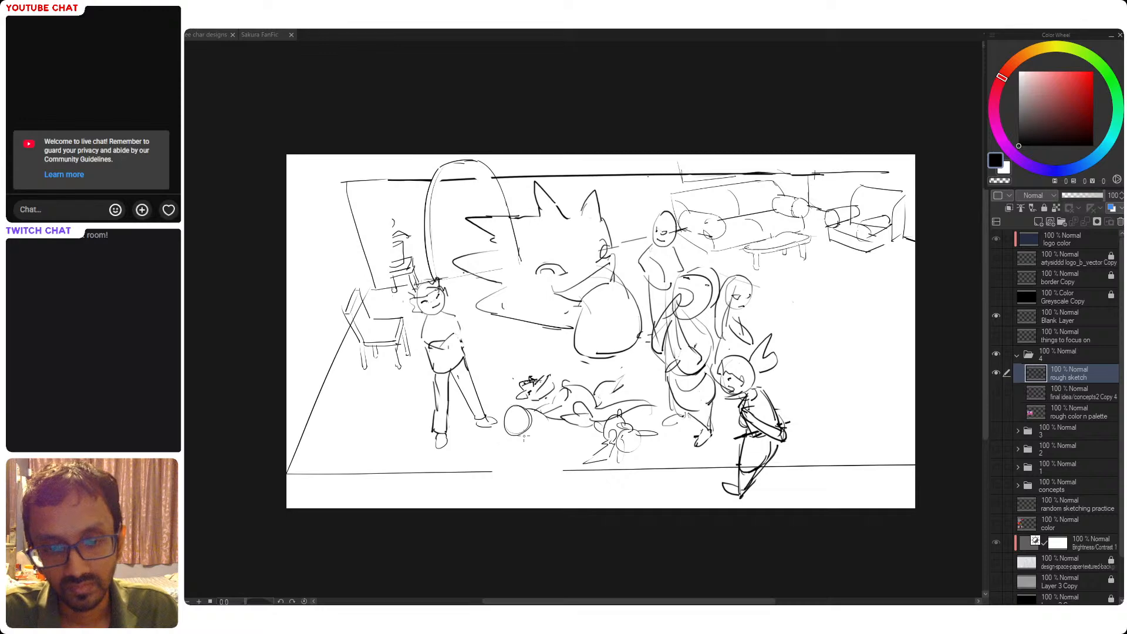
left_click_drag(521, 437, 535, 453)
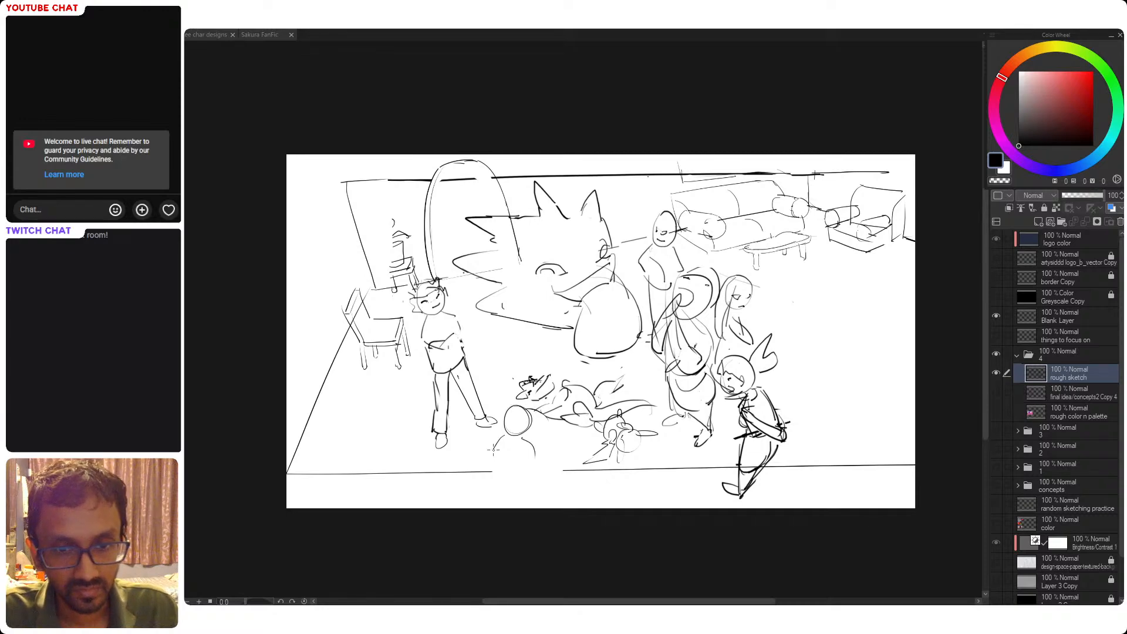
left_click_drag(503, 439, 500, 487)
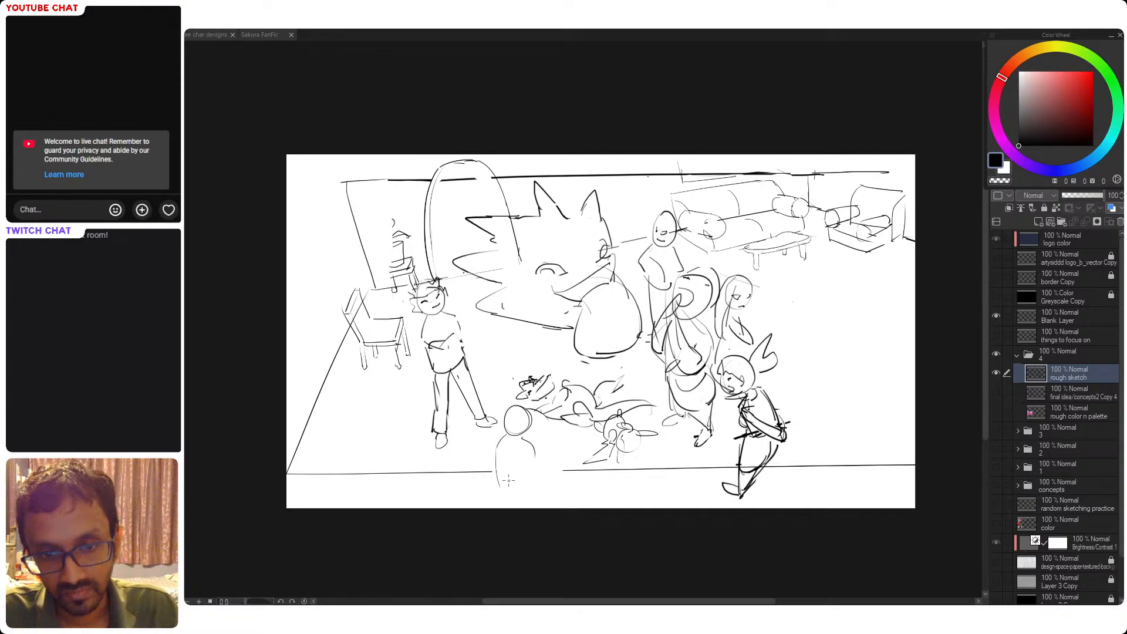
mouse_move(533, 449)
left_mouse_down()
mouse_move(536, 487)
mouse_move(500, 485)
mouse_move(543, 489)
left_mouse_up()
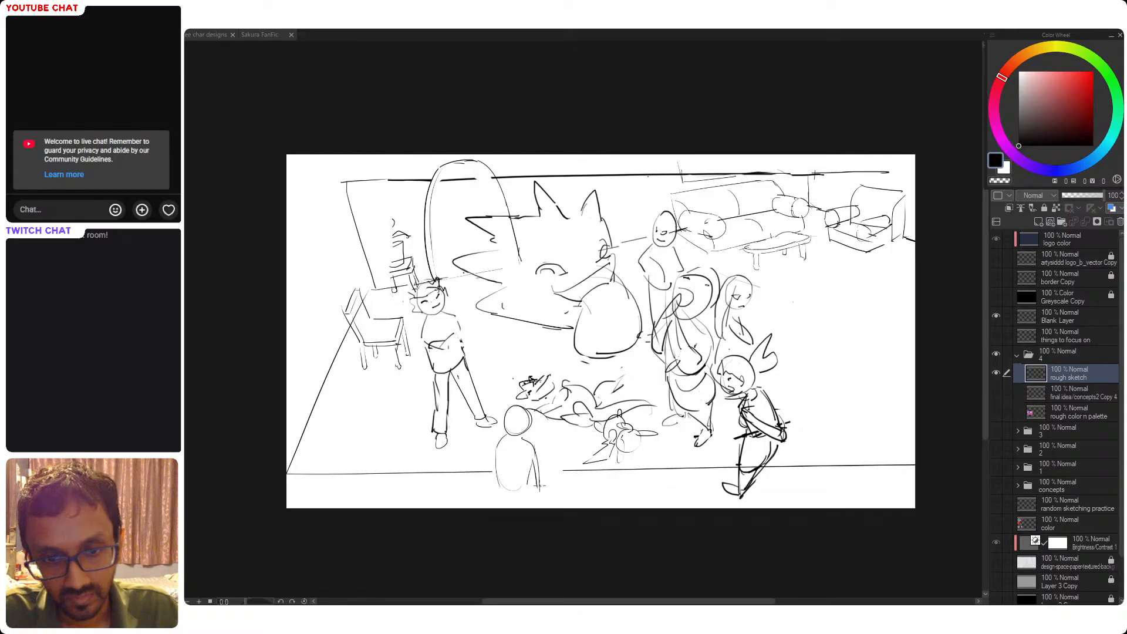
key("ctrl+z")
key("ctrl+z")
Give the small foreground figure a bent arm with a hand and outline its hips at the canvas edge
left_click_drag(535, 447, 543, 497)
left_click_drag(544, 486, 532, 531)
key("ctrl+z")
key("ctrl+z")
key("ctrl+z")
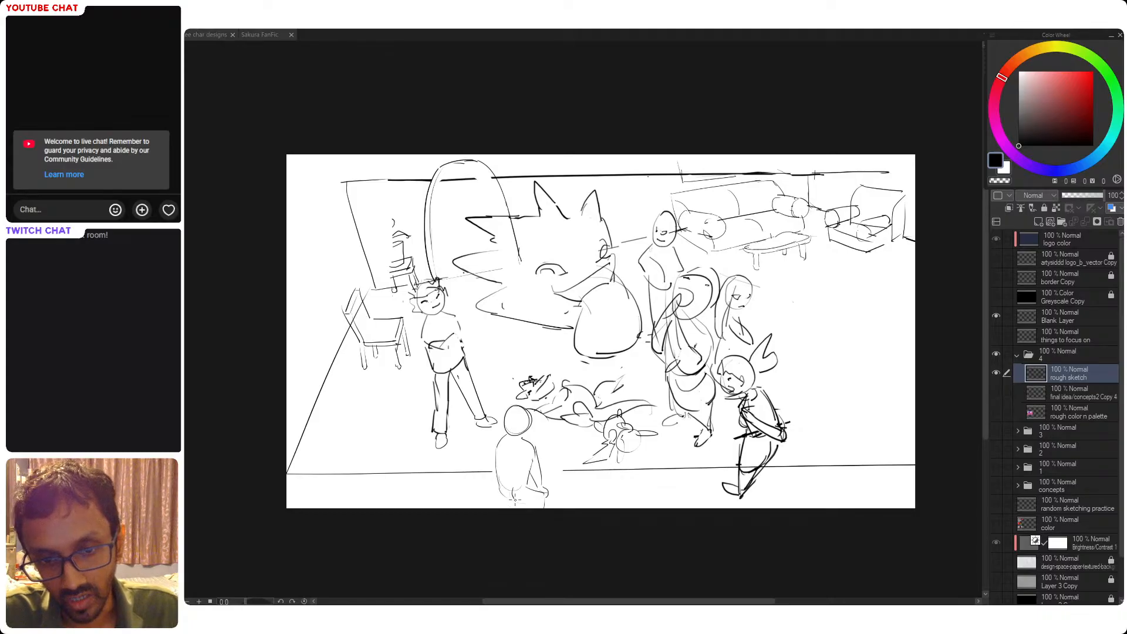
key("ctrl+z")
left_click_drag(515, 500, 536, 503)
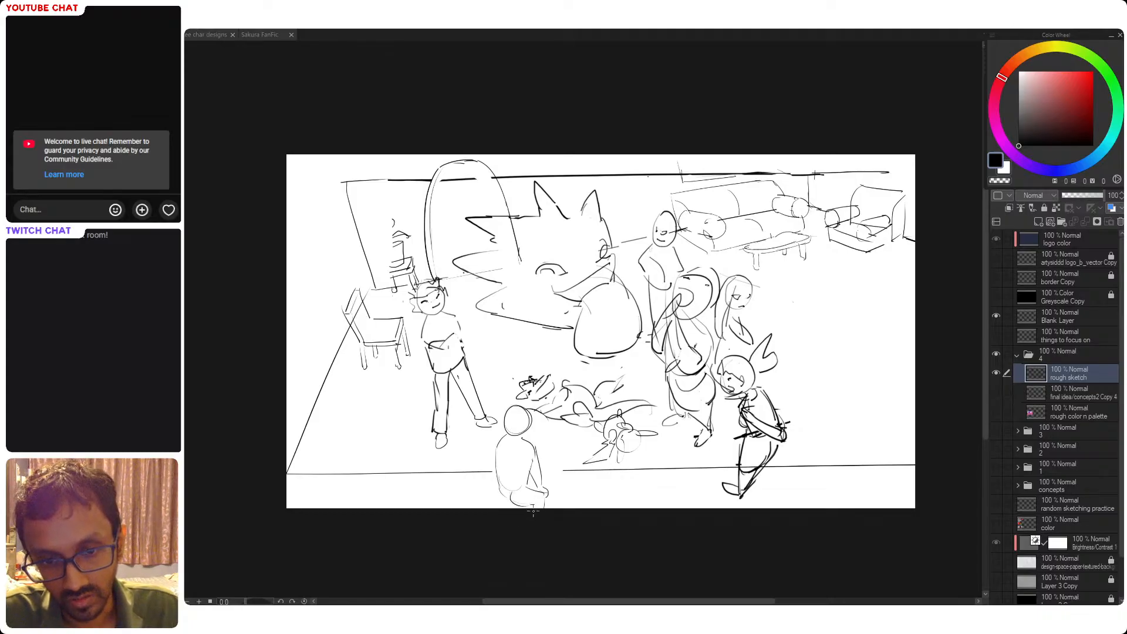
left_click_drag(502, 482, 517, 506)
key("ctrl+z")
key("ctrl+z")
key("ctrl+z")
key("ctrl+z")
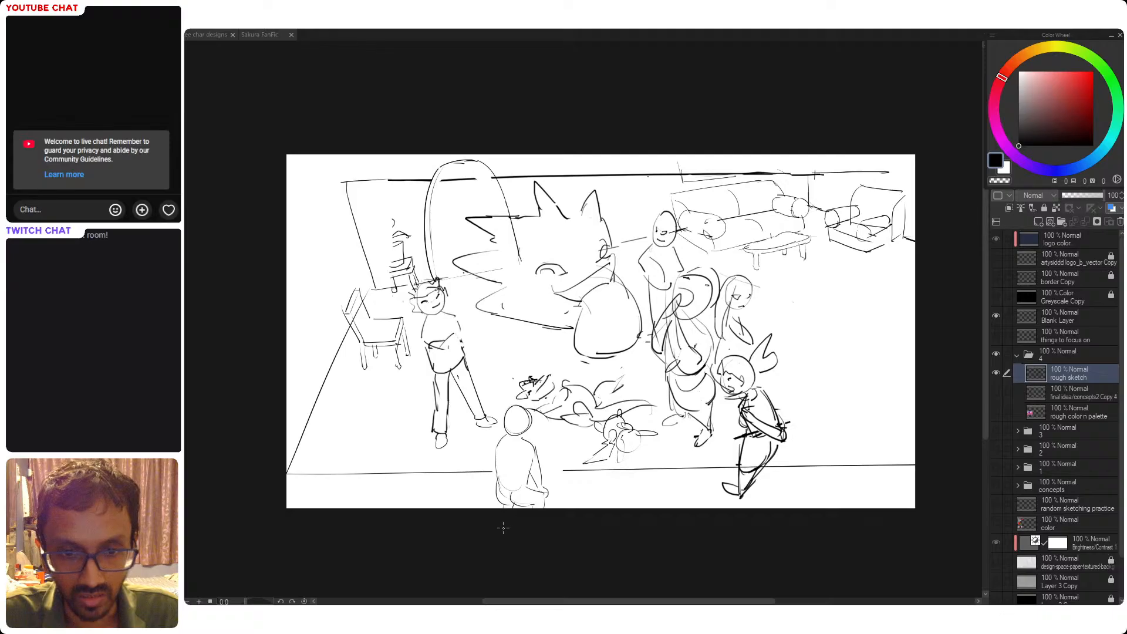
Complete the small foreground figure with its other arm, a waistline, shoulder lines and a cap on the head
mouse_move(501, 439)
left_mouse_down()
mouse_move(495, 463)
mouse_move(514, 442)
mouse_move(503, 506)
left_mouse_up()
key("ctrl+z")
key("ctrl+z")
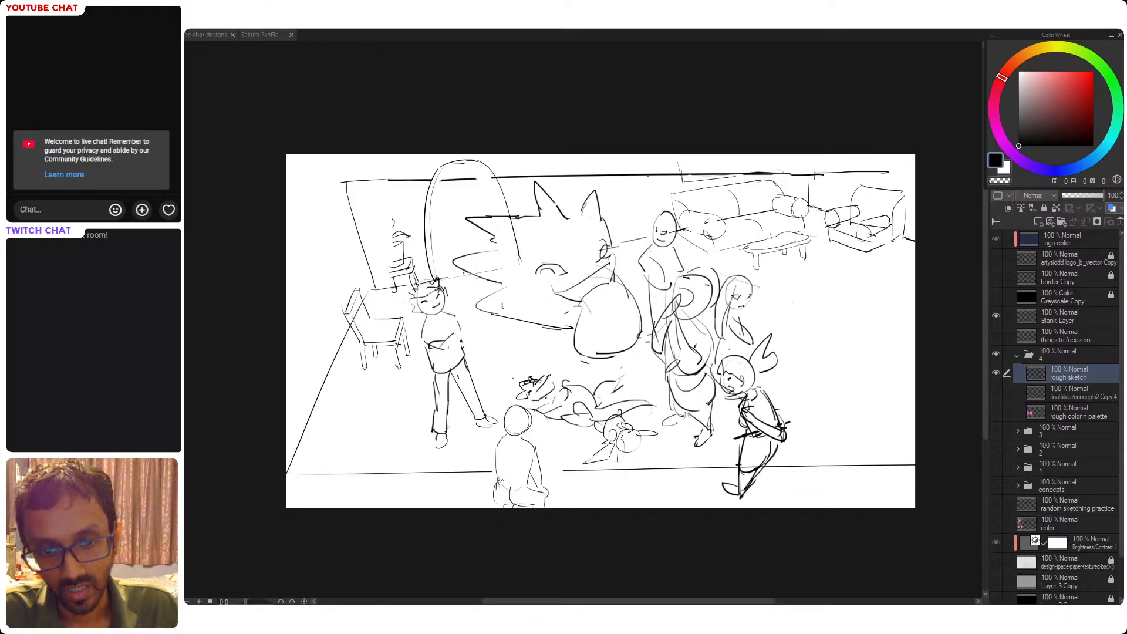
left_click_drag(499, 484, 529, 488)
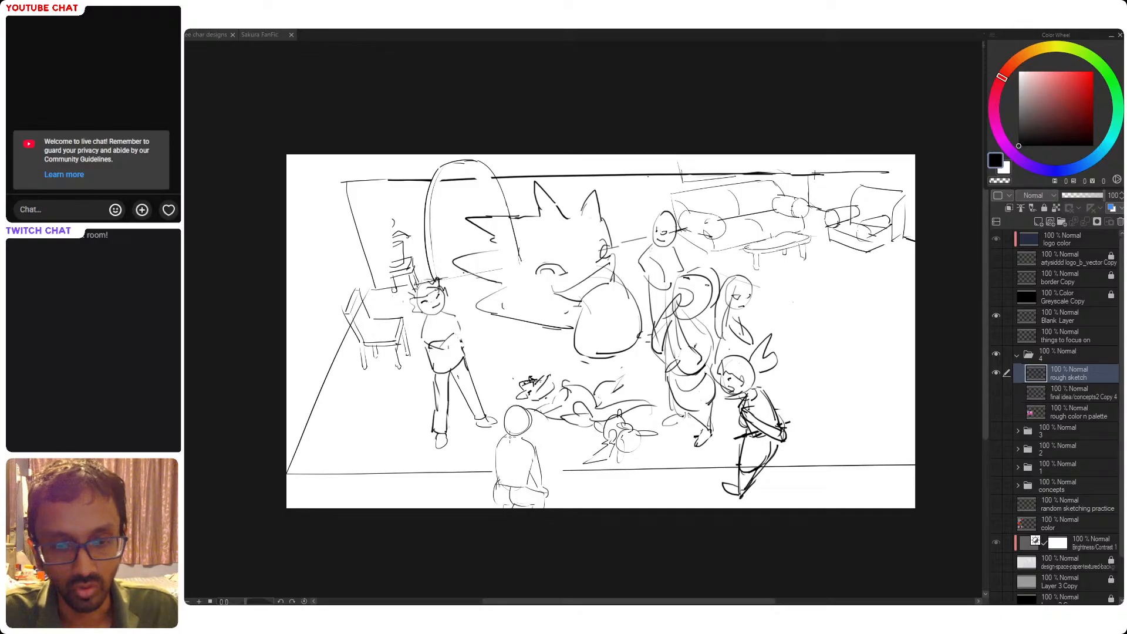
left_click_drag(503, 439, 513, 439)
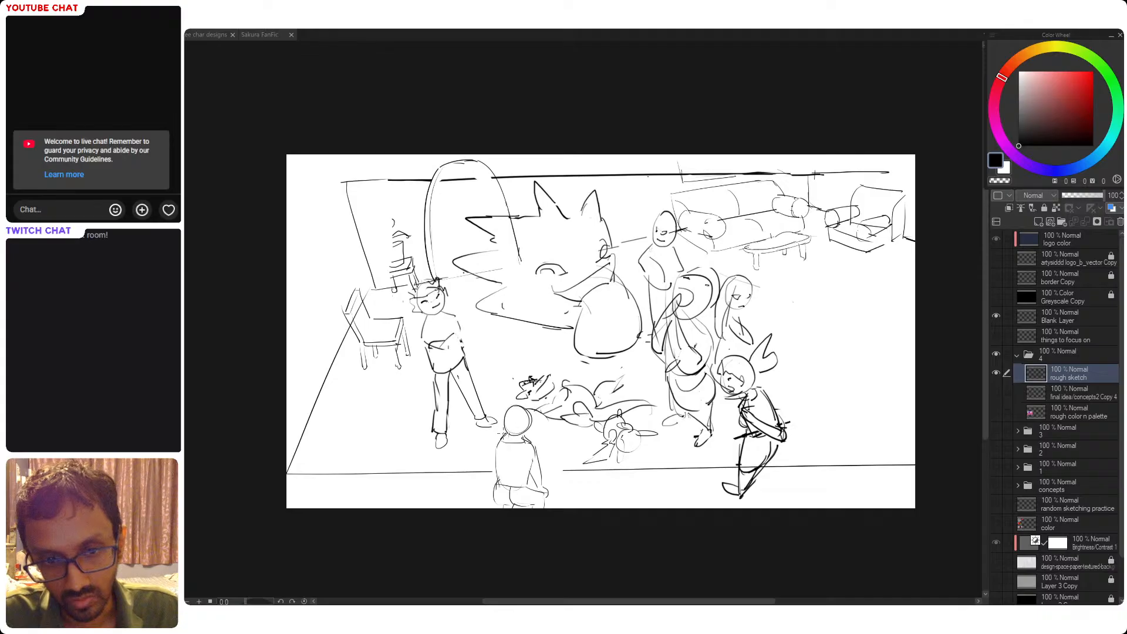
left_click_drag(505, 415, 501, 433)
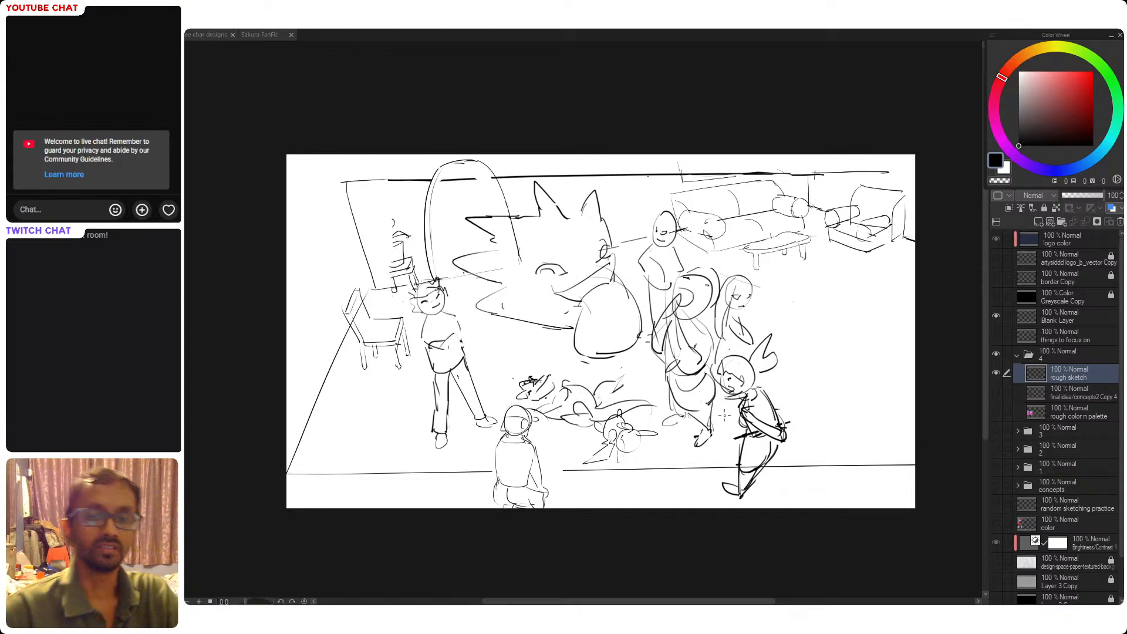
Erase the small foreground figure and redraw the missing stretch of the front floor line
key("e")
mouse_move(516, 428)
left_mouse_down()
mouse_move(521, 417)
mouse_move(516, 511)
mouse_move(548, 493)
left_mouse_up()
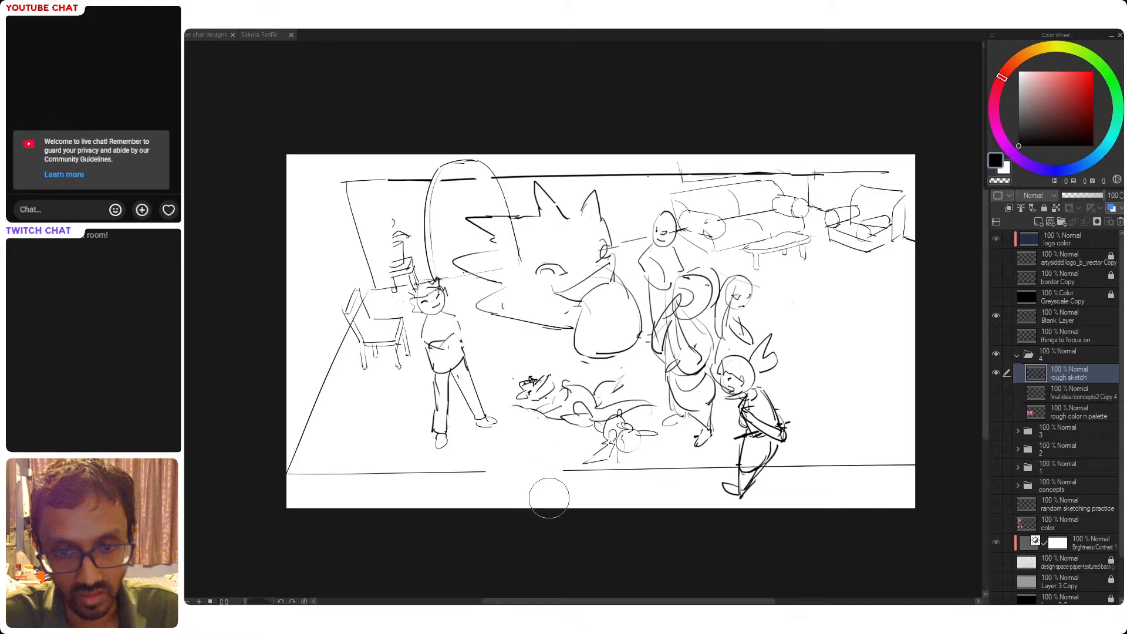
key("p")
key("ctrl+z")
mouse_move(479, 473)
left_mouse_down()
mouse_move(601, 472)
mouse_move(589, 469)
left_mouse_up()
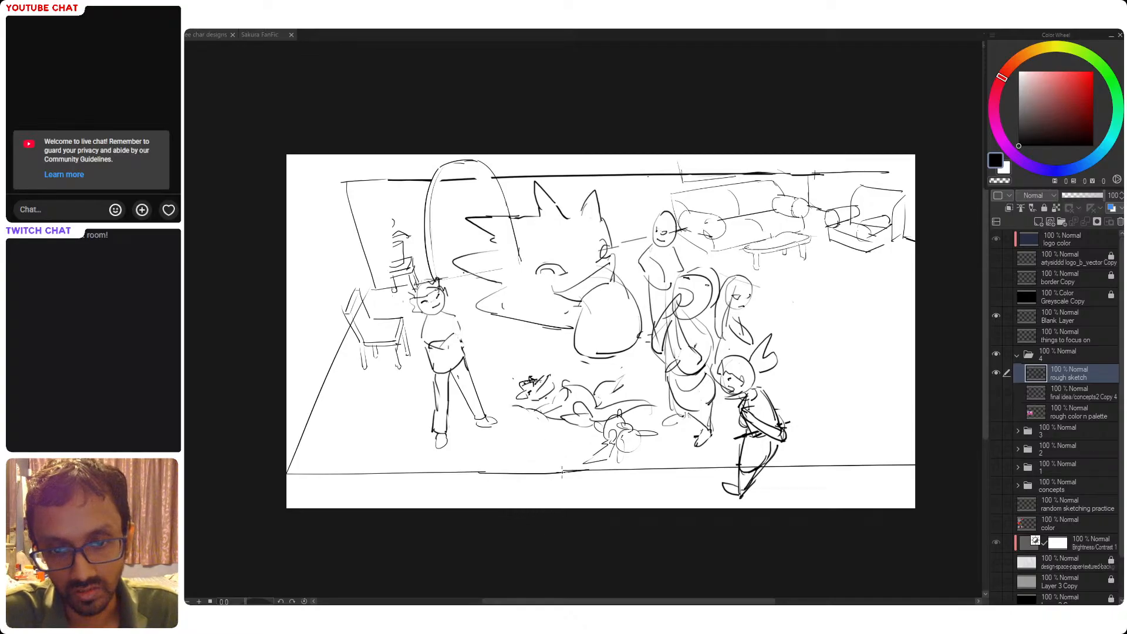
key("ctrl+z")
left_click_drag(477, 472, 591, 472)
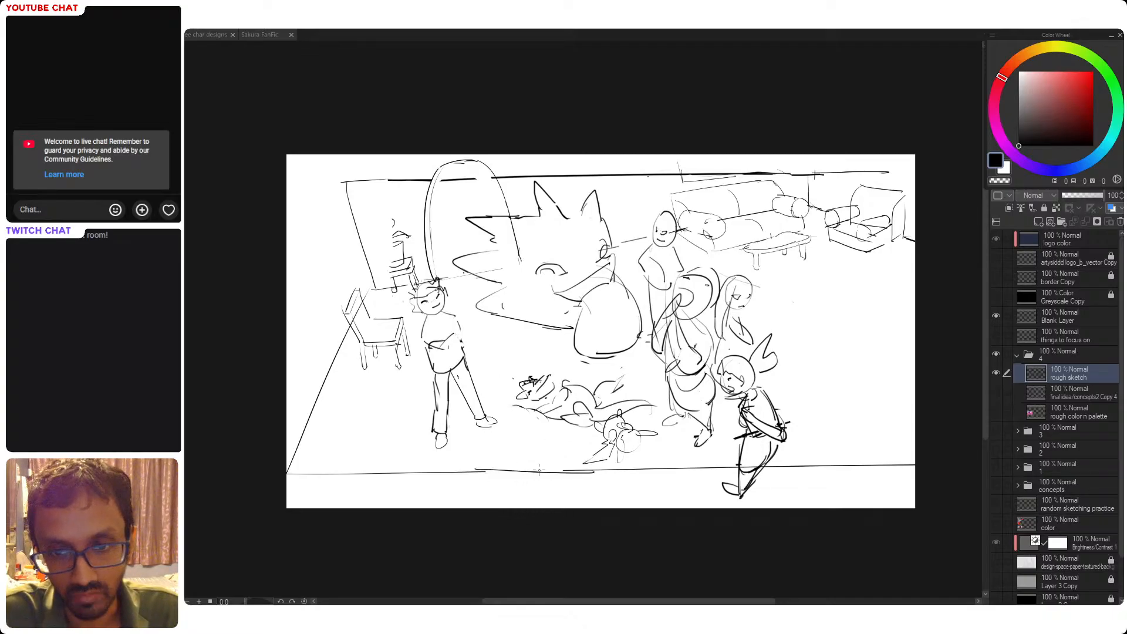
key("ctrl+z")
left_click_drag(478, 472, 578, 471)
left_click_drag(706, 377, 721, 352)
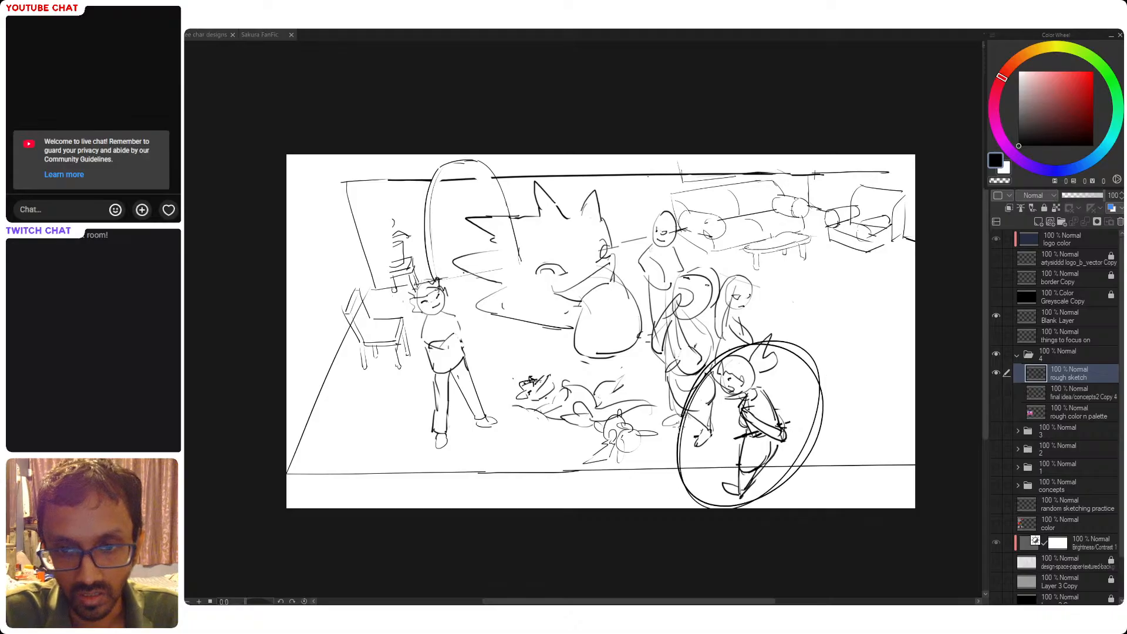
key("ctrl+z")
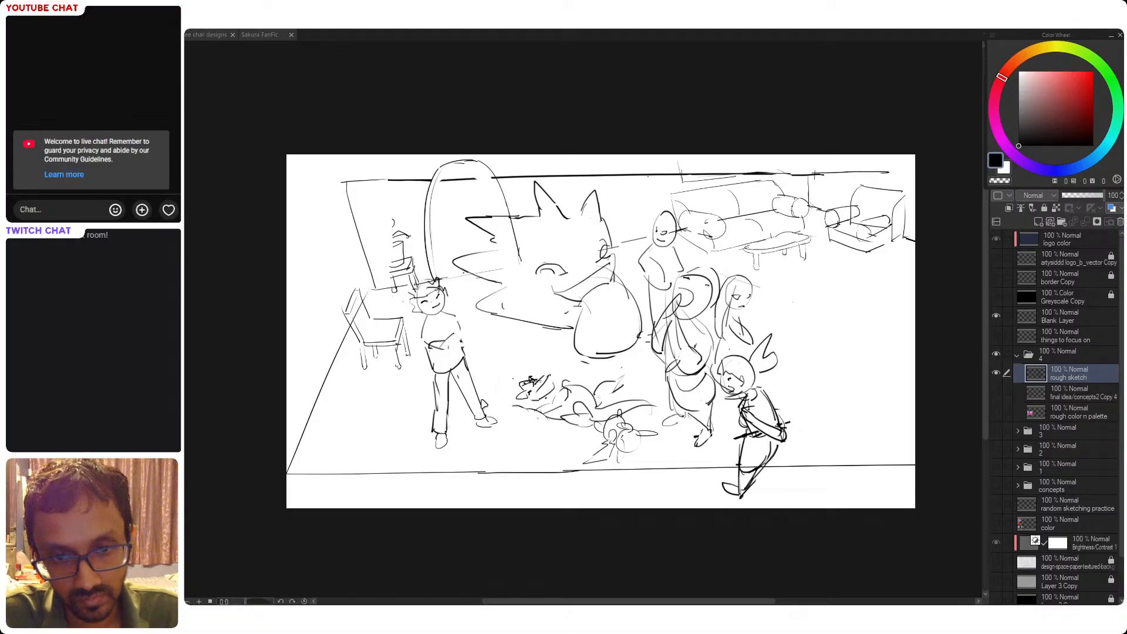
key("ctrl+z")
mouse_move(469, 397)
left_mouse_down()
mouse_move(479, 418)
mouse_move(482, 391)
left_mouse_up()
key("ctrl+z")
key("ctrl+z")
key("ctrl+z")
mouse_move(610, 410)
left_mouse_down()
mouse_move(618, 444)
mouse_move(607, 416)
mouse_move(606, 427)
mouse_move(621, 416)
mouse_move(606, 432)
left_mouse_up()
key("ctrl+z")
key("ctrl+z")
key("ctrl+z")
key("ctrl+z")
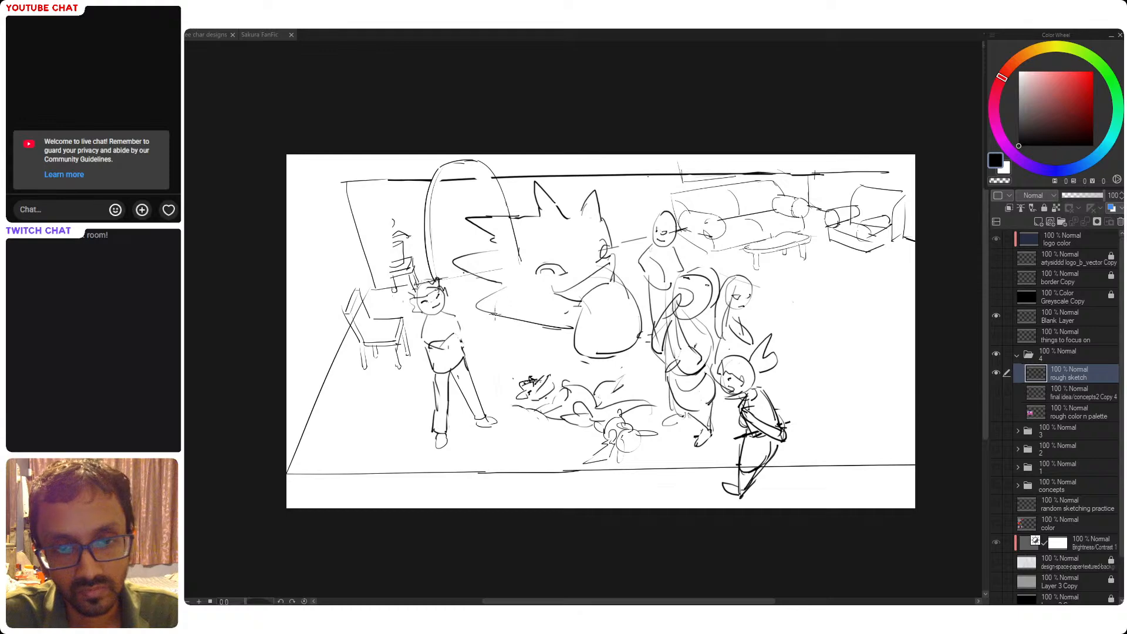
Sketch a new figure over the giant spiky creature's lower spikes, with a head, shoulder and upper-body lines
left_click_drag(498, 301, 495, 274)
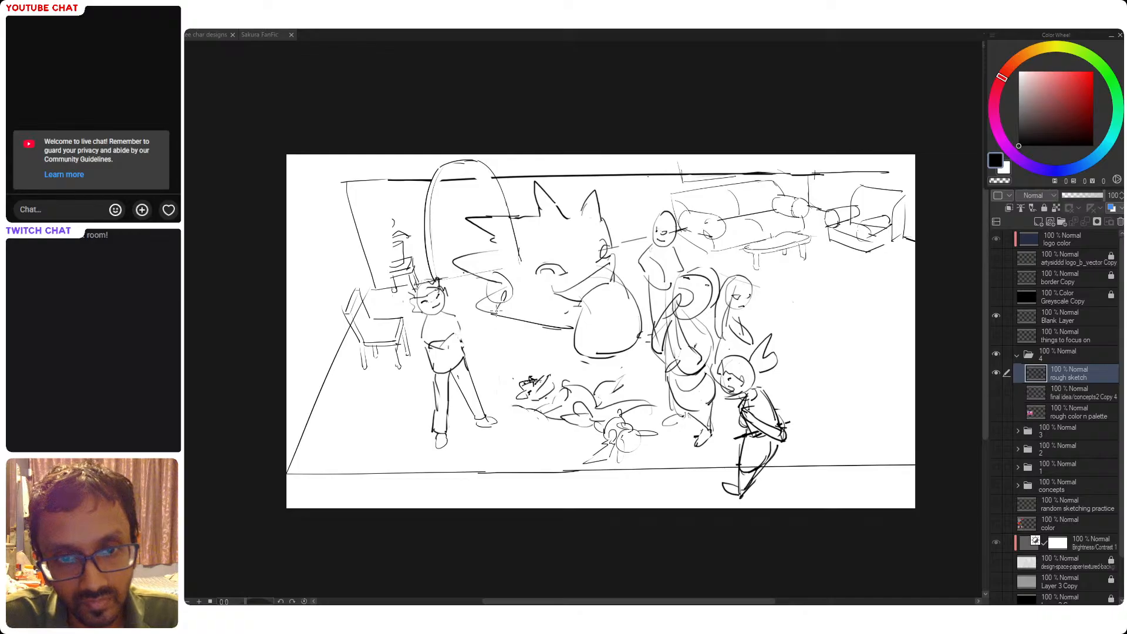
left_click_drag(503, 293, 490, 323)
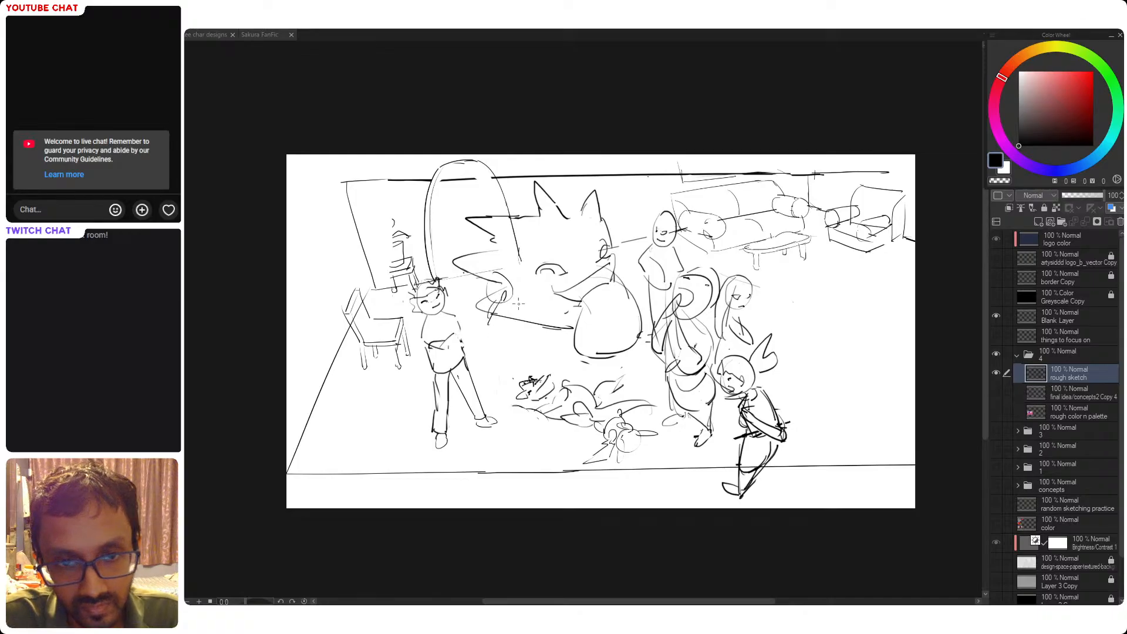
left_click_drag(515, 298, 525, 358)
key("ctrl+z")
key("ctrl+z")
left_click_drag(514, 318, 524, 352)
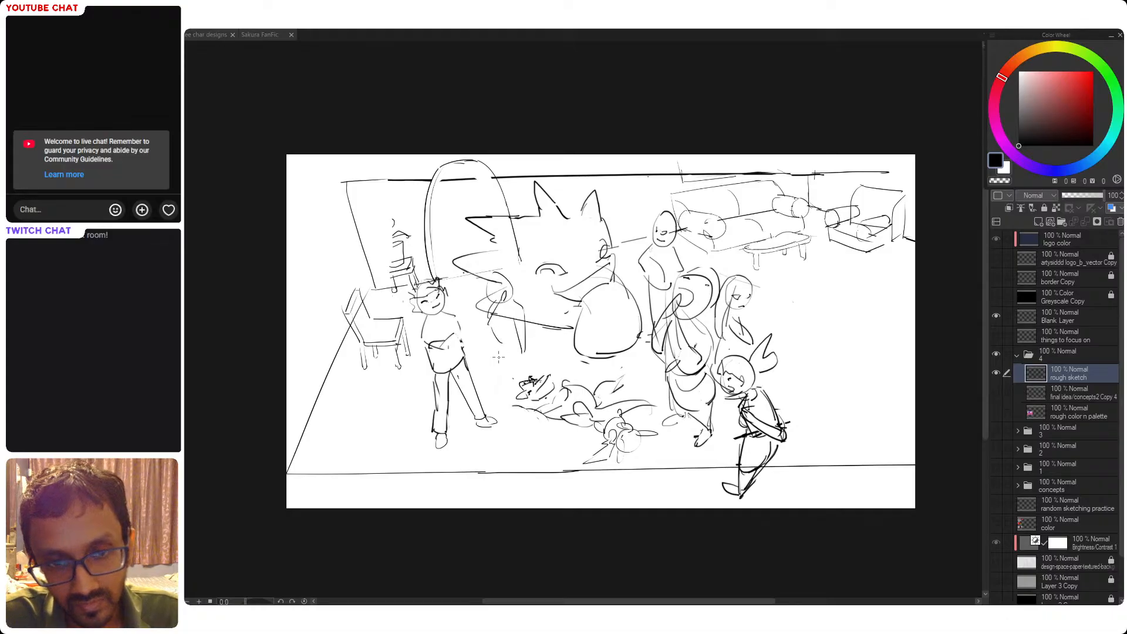
Draw the new figure's rounded lower garment edge and try legs reaching down to the scribbled shape on the floor
mouse_move(503, 348)
left_mouse_down()
mouse_move(538, 354)
mouse_move(512, 373)
mouse_move(498, 362)
mouse_move(538, 349)
mouse_move(532, 378)
mouse_move(520, 347)
mouse_move(521, 387)
left_mouse_up()
key("ctrl+z")
key("ctrl+z")
key("ctrl+z")
key("ctrl+z")
key("ctrl+z")
key("ctrl+z")
key("ctrl+z")
key("ctrl+z")
key("ctrl+z")
left_click_drag(507, 368, 531, 399)
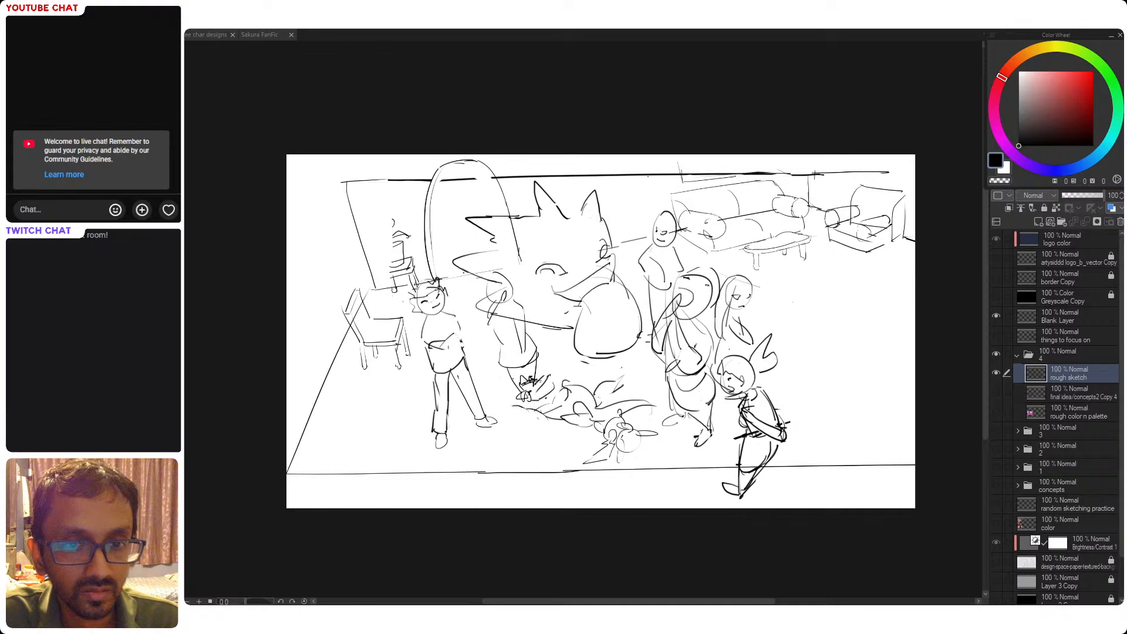
Compare the new figure with and without its lower legs, and undo the legs
key("ctrl+z")
key("ctrl+z")
key("ctrl+z")
key("ctrl+y")
key("ctrl+y")
key("ctrl+y")
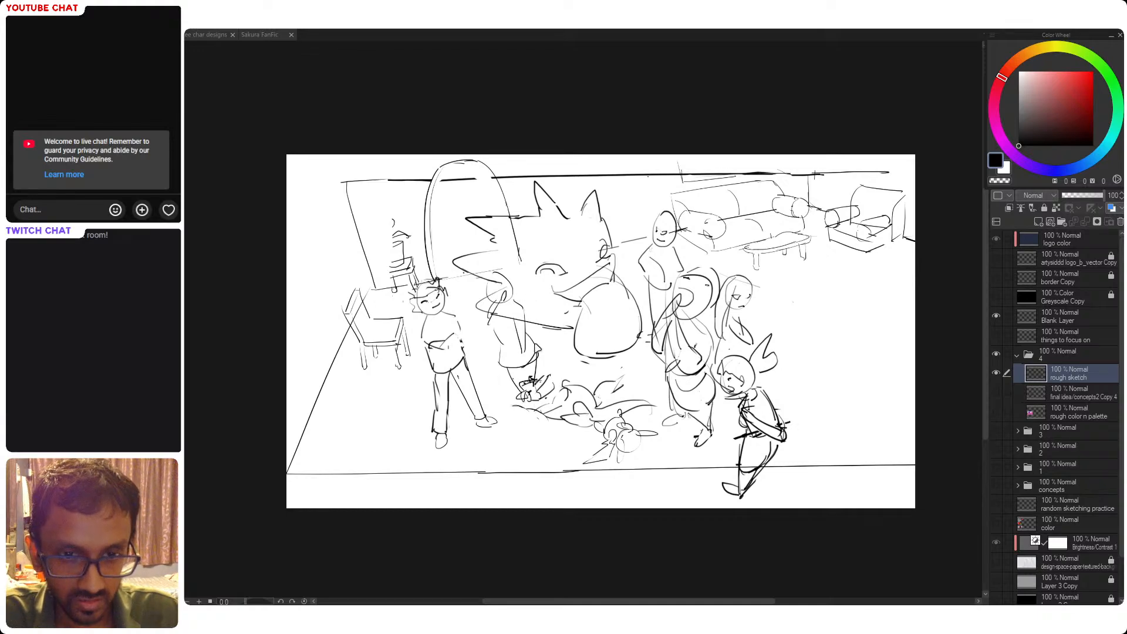
key("ctrl+z")
key("ctrl+z")
key("ctrl+z")
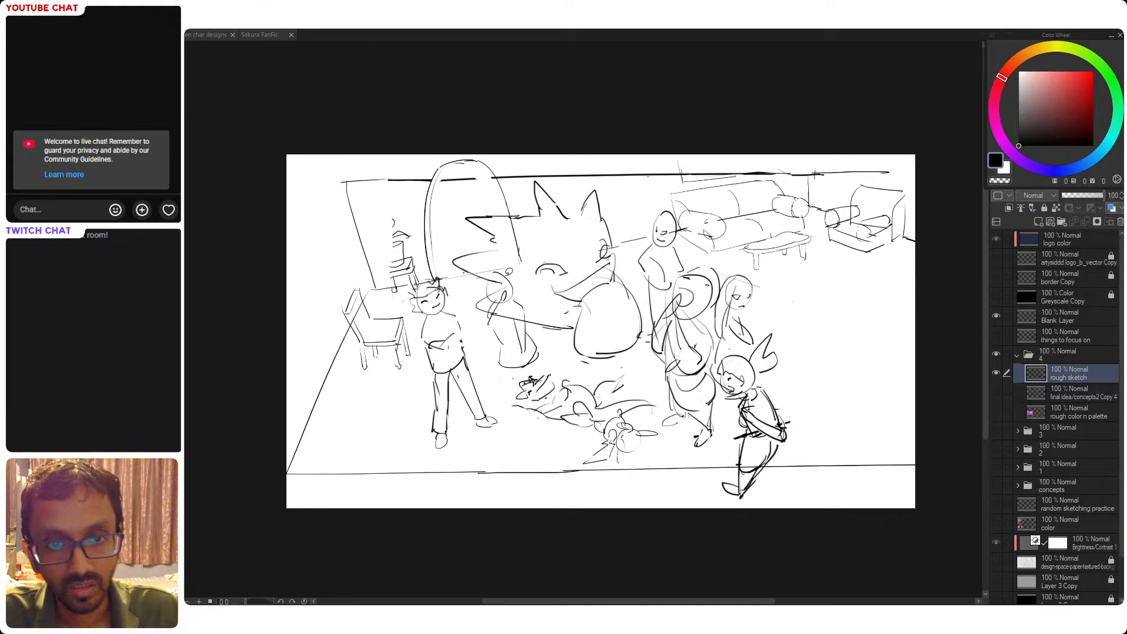
Select the new figure, transform it to sit slightly closer to the standing figure with crossed arms, and deselect it
mouse_move(506, 263)
left_mouse_down()
mouse_move(482, 298)
mouse_move(503, 376)
mouse_move(557, 349)
mouse_move(523, 332)
left_mouse_up()
key("ctrl+t")
key("Return")
key("ctrl+d")
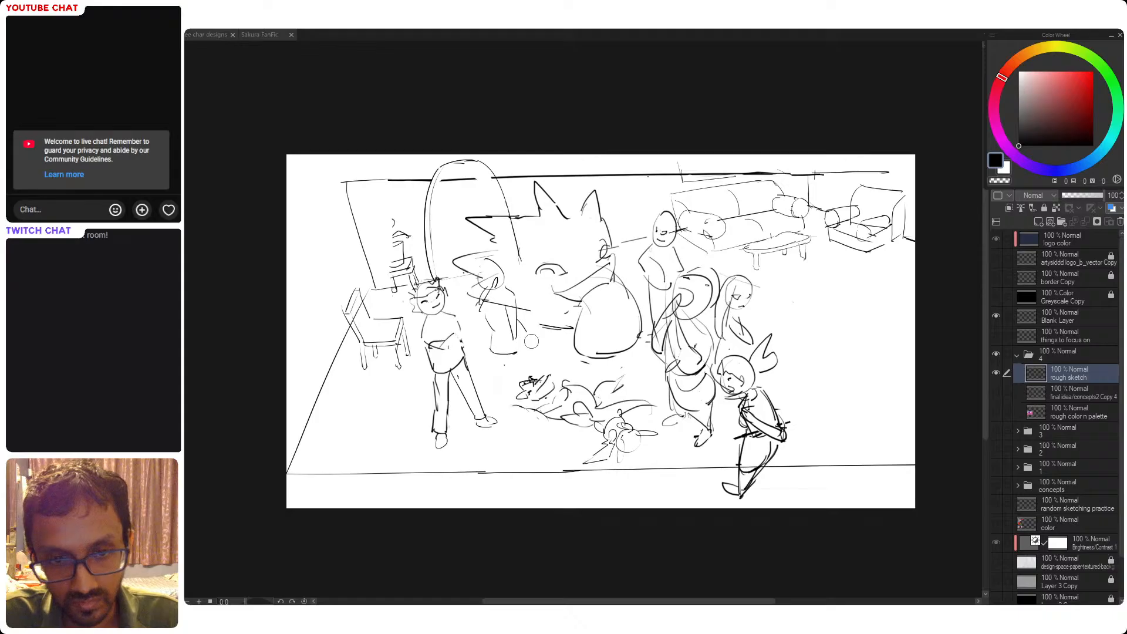
Erase the stray outline crossing the new figure and redraw its arm and lower garment edge
key("ctrl+z")
mouse_move(492, 352)
left_mouse_down()
mouse_move(530, 339)
mouse_move(514, 334)
mouse_move(518, 312)
mouse_move(521, 342)
left_mouse_up()
key("e")
key("ctrl+z")
key("ctrl+z")
key("ctrl+z")
left_click_drag(523, 298, 520, 342)
key("ctrl+z")
key("ctrl+z")
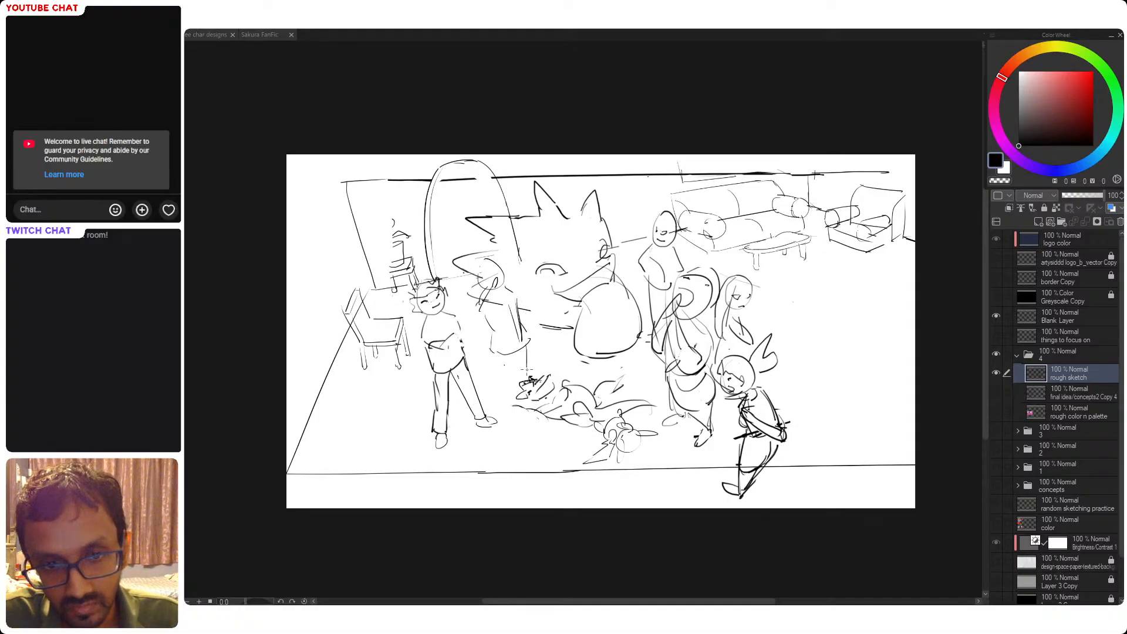
Draw the new figure's lower legs and feet, and try detail lines on its chest and near arm
mouse_move(528, 348)
left_mouse_down()
mouse_move(518, 389)
mouse_move(520, 363)
mouse_move(519, 386)
mouse_move(503, 367)
mouse_move(530, 388)
left_mouse_up()
key("ctrl+z")
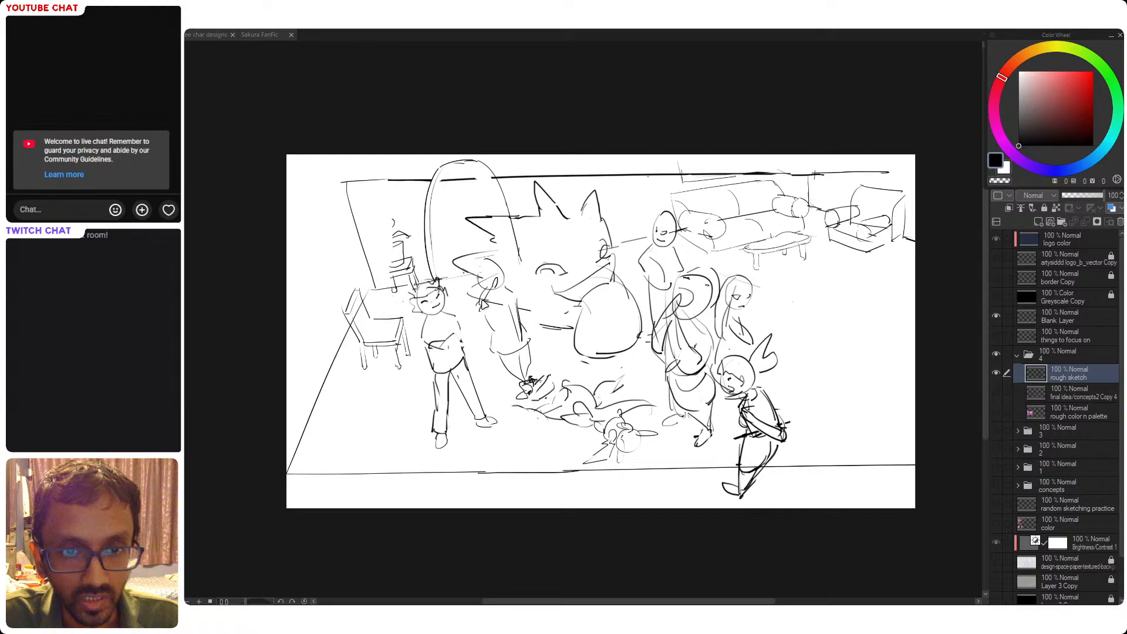
key("ctrl+z")
mouse_move(488, 290)
left_mouse_down()
mouse_move(481, 320)
mouse_move(493, 336)
left_mouse_up()
key("ctrl+z")
key("ctrl+z")
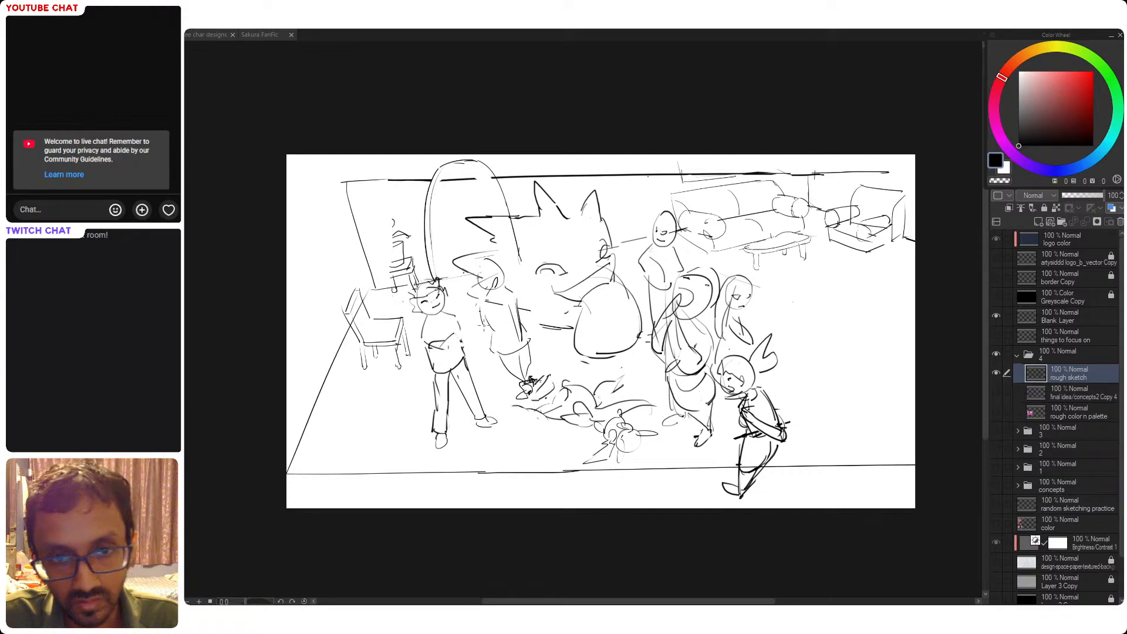
Redraw the head and add long hair on the standing figure beside the large creature's near side
left_click_drag(495, 282, 489, 330)
key("ctrl+z")
key("ctrl+z")
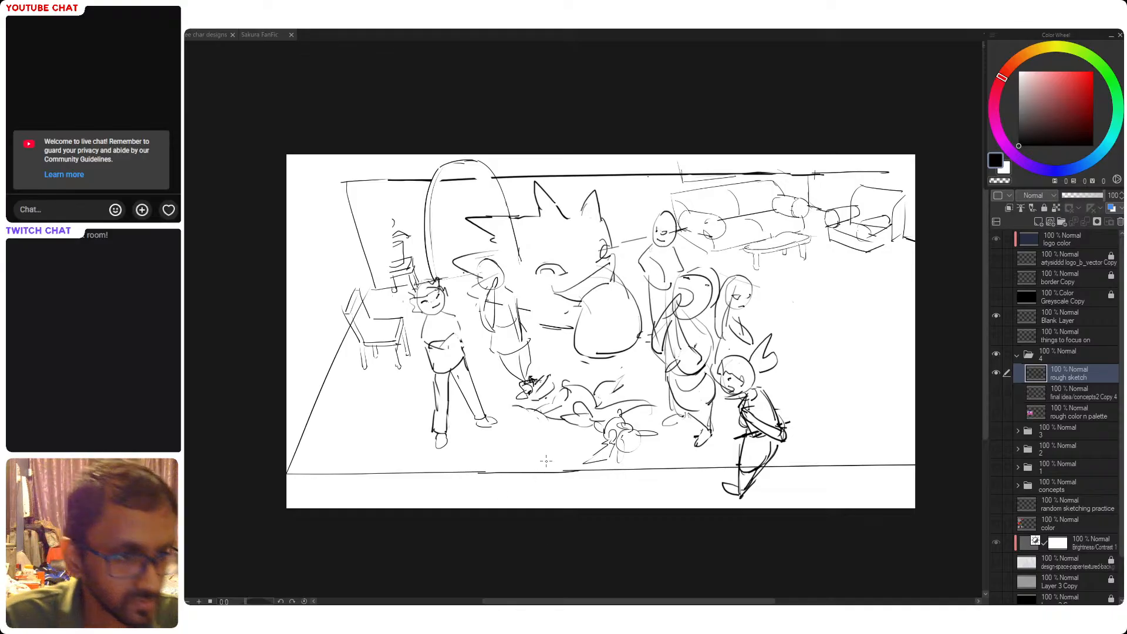
key("ctrl+z")
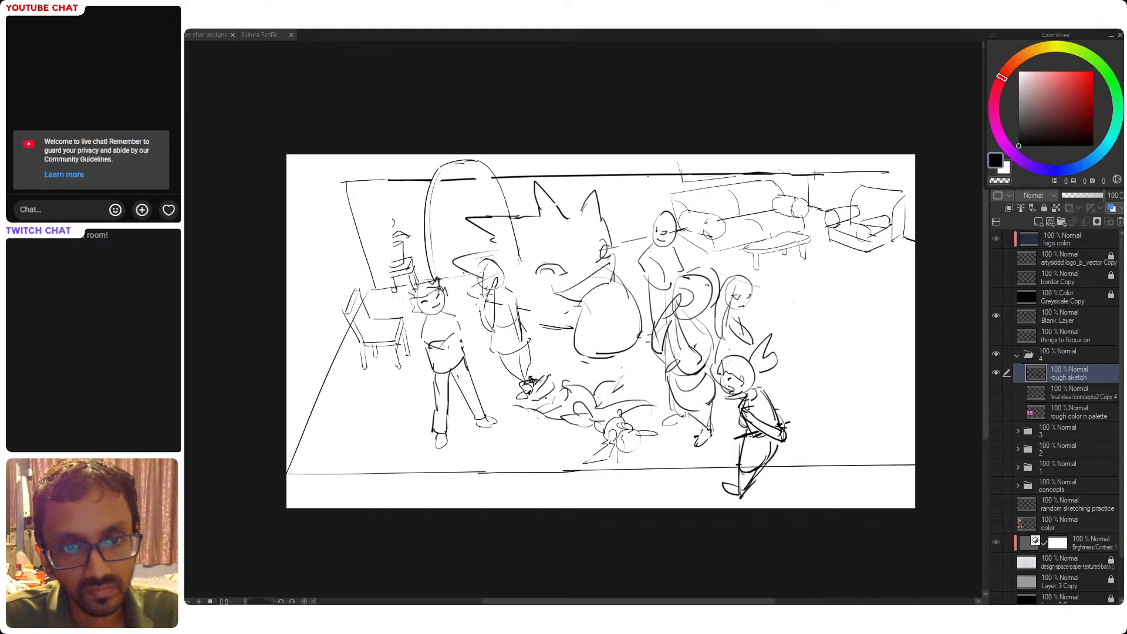
key("ctrl+z")
key("ctrl+y")
mouse_move(491, 279)
left_mouse_down()
mouse_move(483, 300)
mouse_move(510, 290)
left_mouse_up()
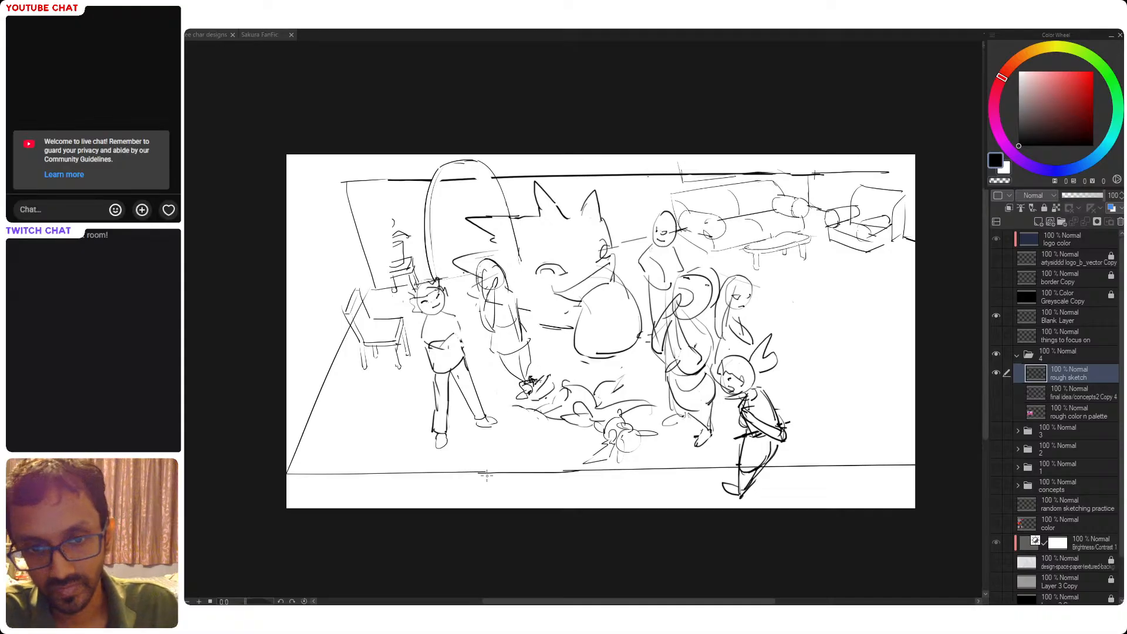
mouse_move(530, 379)
left_mouse_down()
mouse_move(516, 411)
mouse_move(589, 394)
left_mouse_up()
key("ctrl+z")
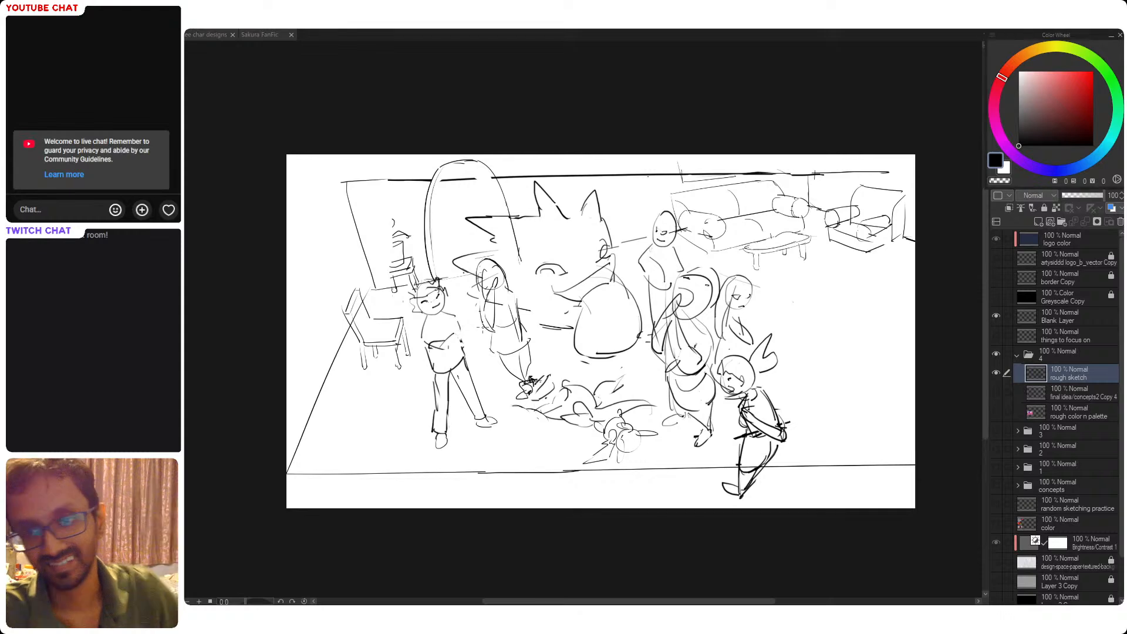
mouse_move(880, 236)
left_mouse_down()
mouse_move(833, 470)
mouse_move(754, 275)
mouse_move(748, 420)
mouse_move(759, 299)
mouse_move(931, 259)
mouse_move(868, 219)
left_mouse_up()
key("ctrl+z")
key("ctrl+z")
left_click_drag(285, 196, 278, 204)
key("ctrl+z")
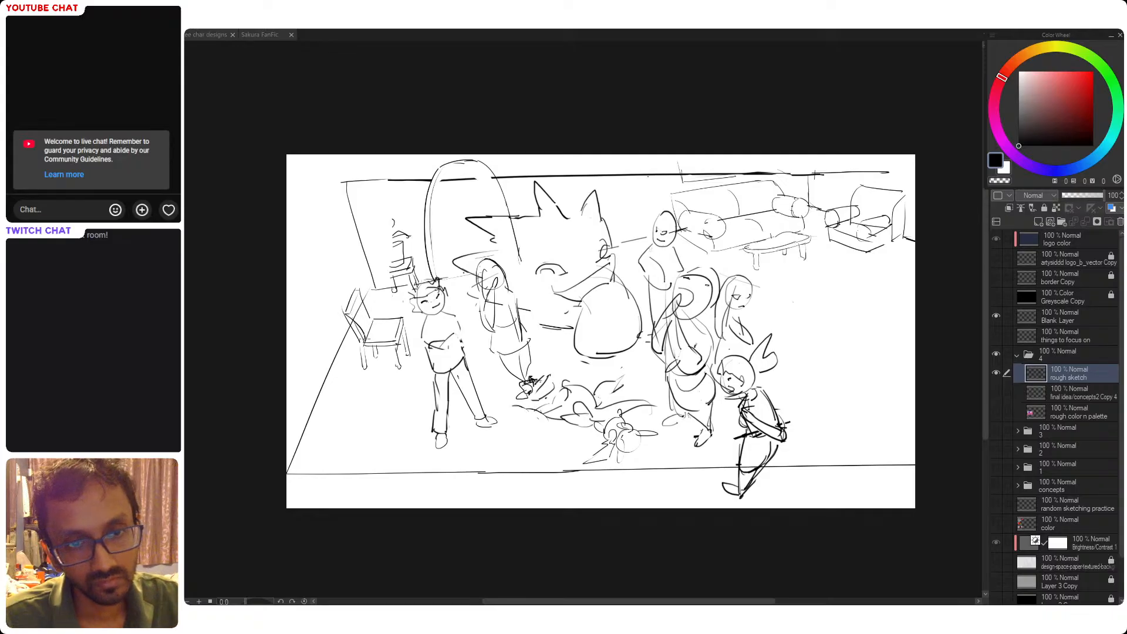
Redraw the backrest of the wooden chair by the side wall and fill it with slats
key("ctrl+z")
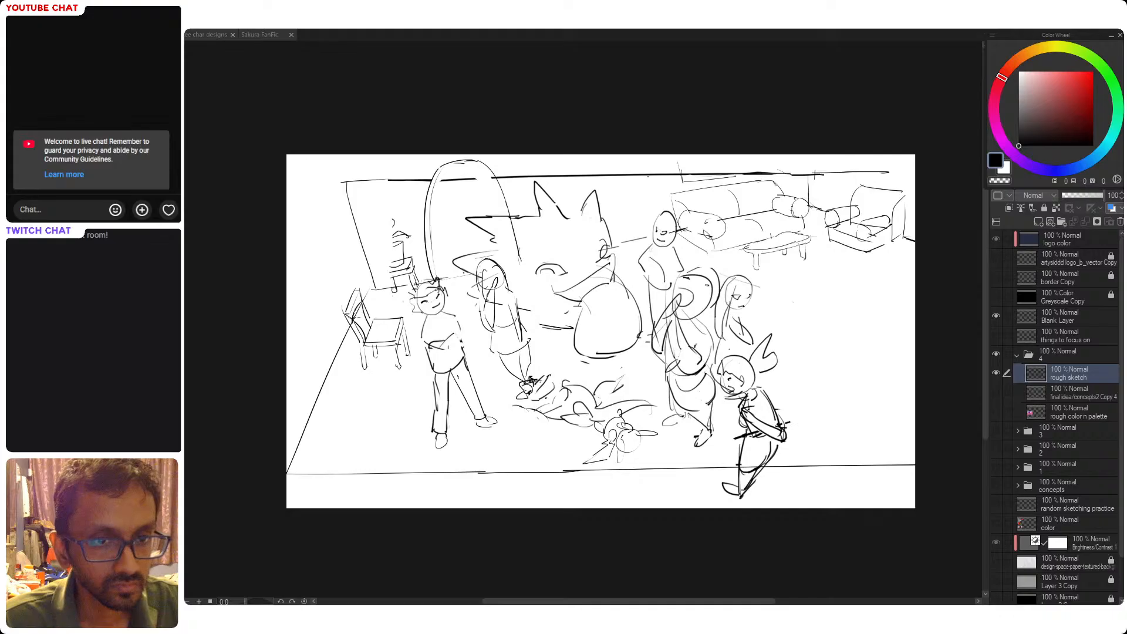
left_click_drag(357, 320, 350, 332)
key("ctrl+z")
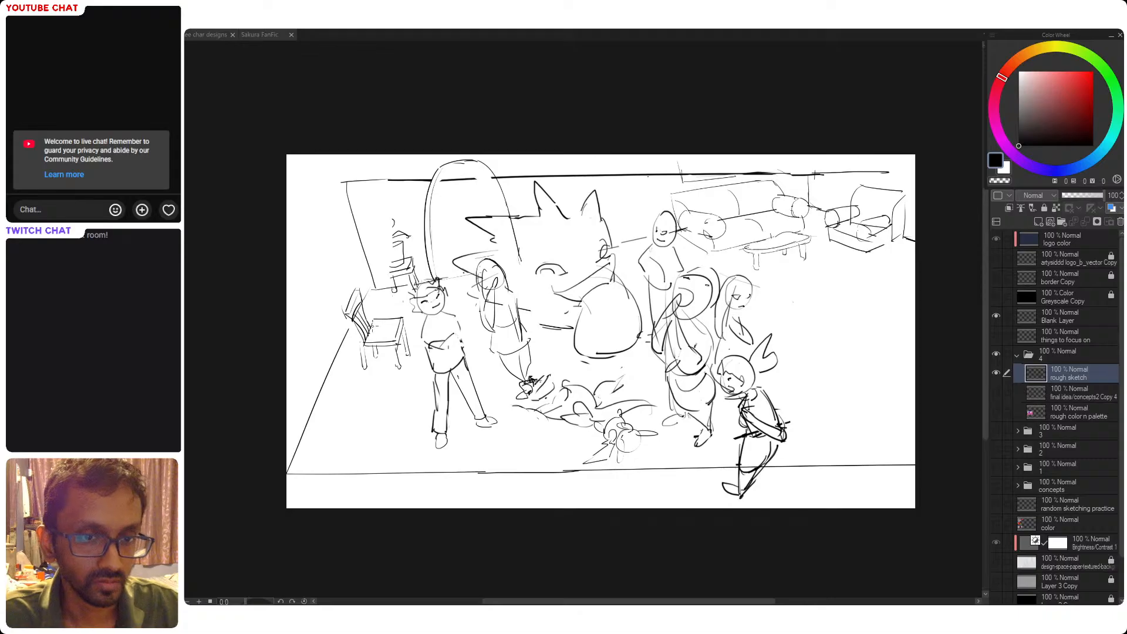
Redraw the wooden chair's seat with a firmer outline
mouse_move(371, 324)
left_mouse_down()
mouse_move(404, 318)
mouse_move(366, 354)
mouse_move(394, 341)
mouse_move(376, 354)
mouse_move(391, 343)
mouse_move(393, 356)
mouse_move(397, 341)
left_mouse_up()
key("ctrl+z")
key("ctrl+z")
key("ctrl+z")
key("ctrl+z")
key("ctrl+z")
key("ctrl+z")
key("ctrl+z")
key("ctrl+z")
key("ctrl+z")
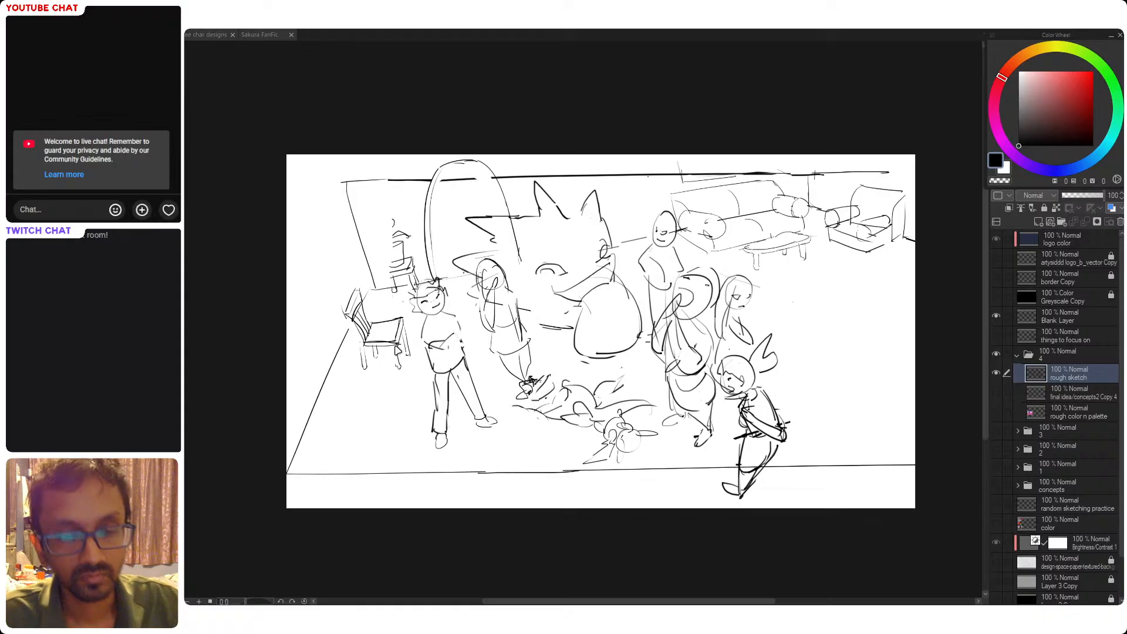
Thicken the wooden chair's legs and define the edge under its seat
left_click_drag(636, 339, 652, 341)
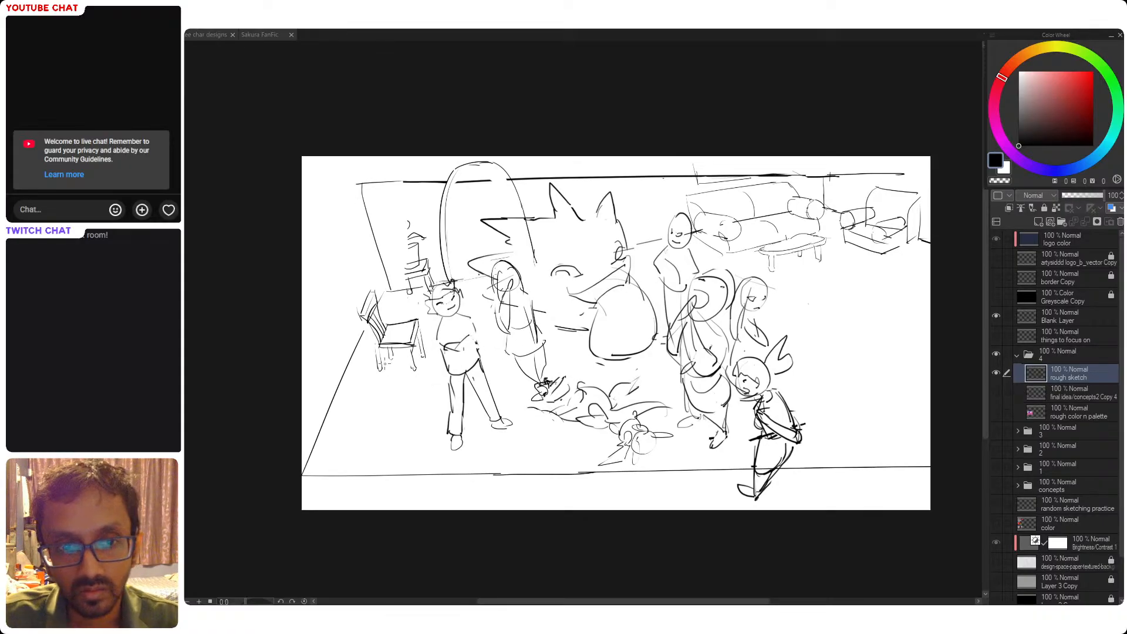
mouse_move(378, 353)
left_mouse_down()
mouse_move(381, 383)
mouse_move(413, 368)
mouse_move(388, 370)
mouse_move(391, 361)
mouse_move(416, 367)
left_mouse_up()
key("ctrl+z")
key("ctrl+z")
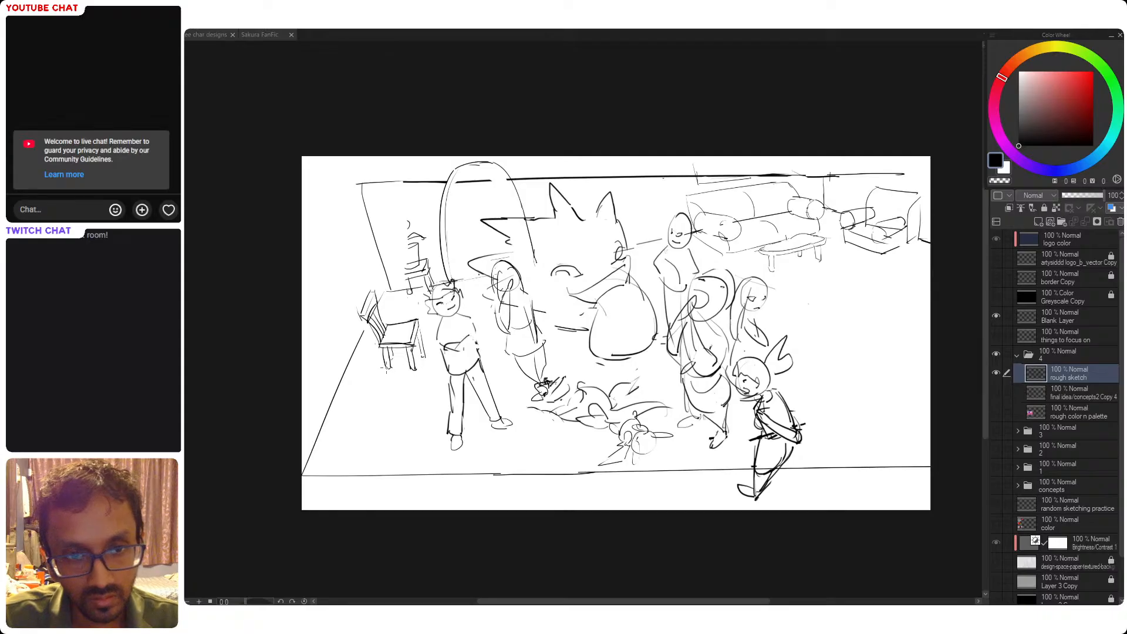
Sketch a round head for a new foreground figure next to the crossed-arms figure's extended foot
left_click_drag(475, 441, 444, 431)
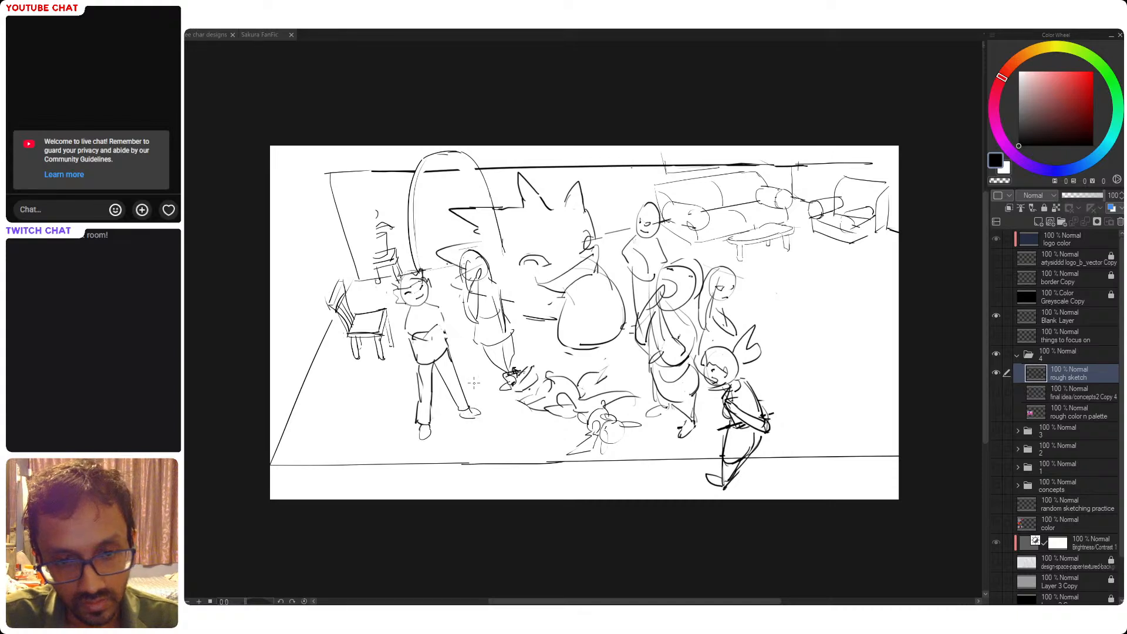
key("ctrl+z")
left_click_drag(468, 388, 494, 459)
key("ctrl+z")
key("ctrl+z")
key("ctrl+z")
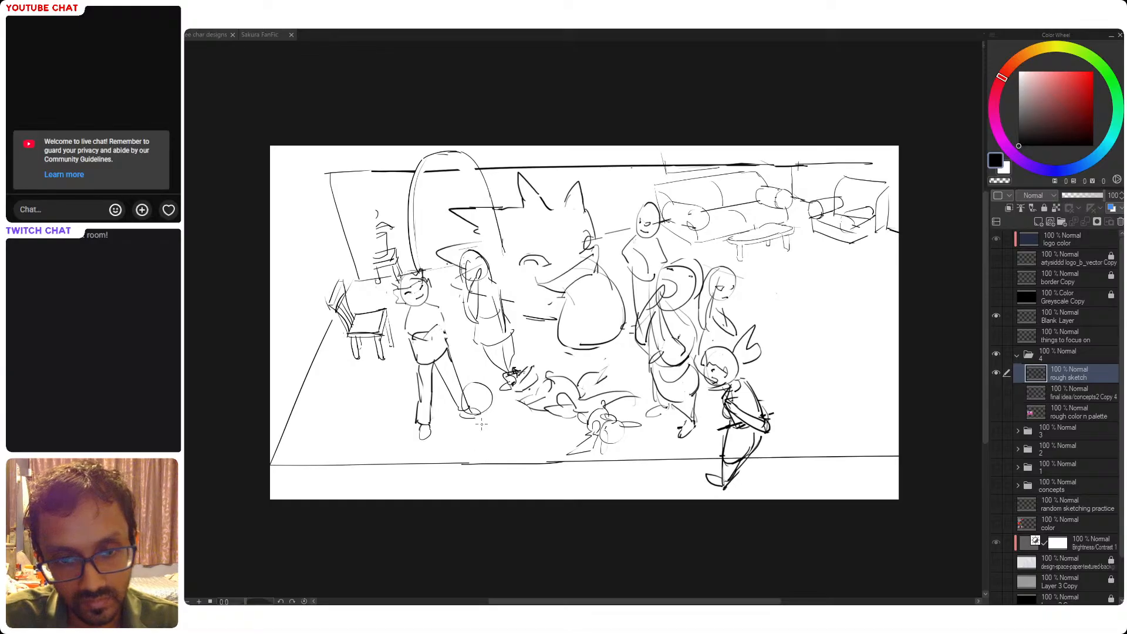
Draw the new foreground figure's face, torso and bent arm, retrying the body lines
mouse_move(481, 414)
left_mouse_down()
mouse_move(473, 446)
mouse_move(484, 464)
mouse_move(491, 446)
left_mouse_up()
key("ctrl+z")
key("ctrl+z")
key("ctrl+z")
key("ctrl+z")
mouse_move(490, 427)
left_mouse_down()
mouse_move(499, 458)
mouse_move(490, 461)
mouse_move(475, 404)
mouse_move(491, 457)
left_mouse_up()
key("ctrl+z")
key("ctrl+z")
key("ctrl+z")
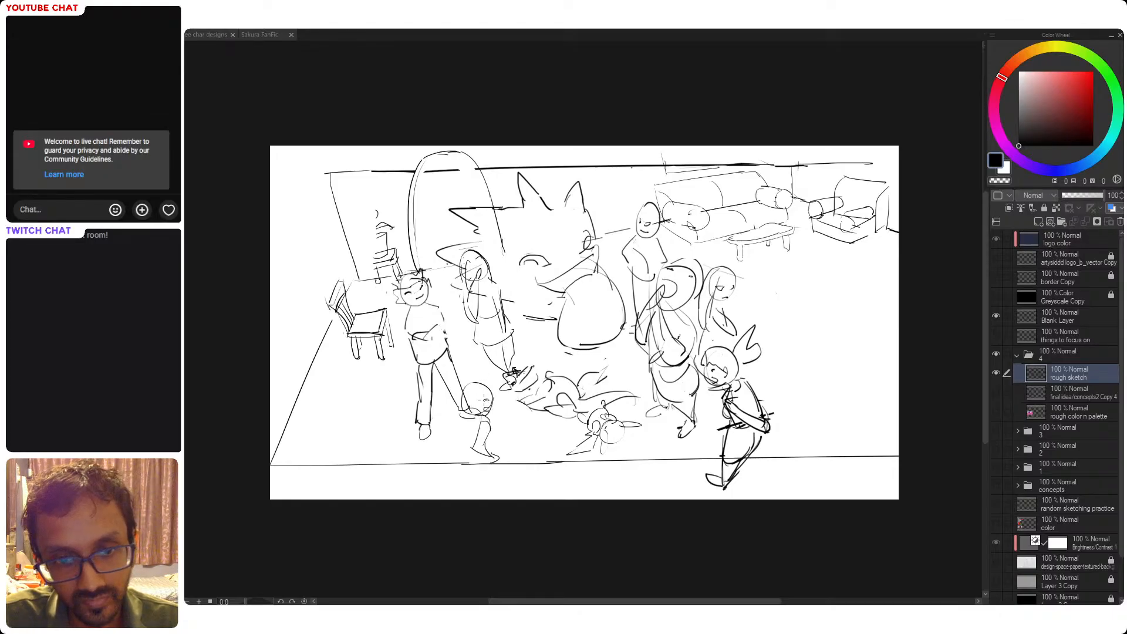
left_click_drag(473, 404, 481, 409)
key("ctrl+z")
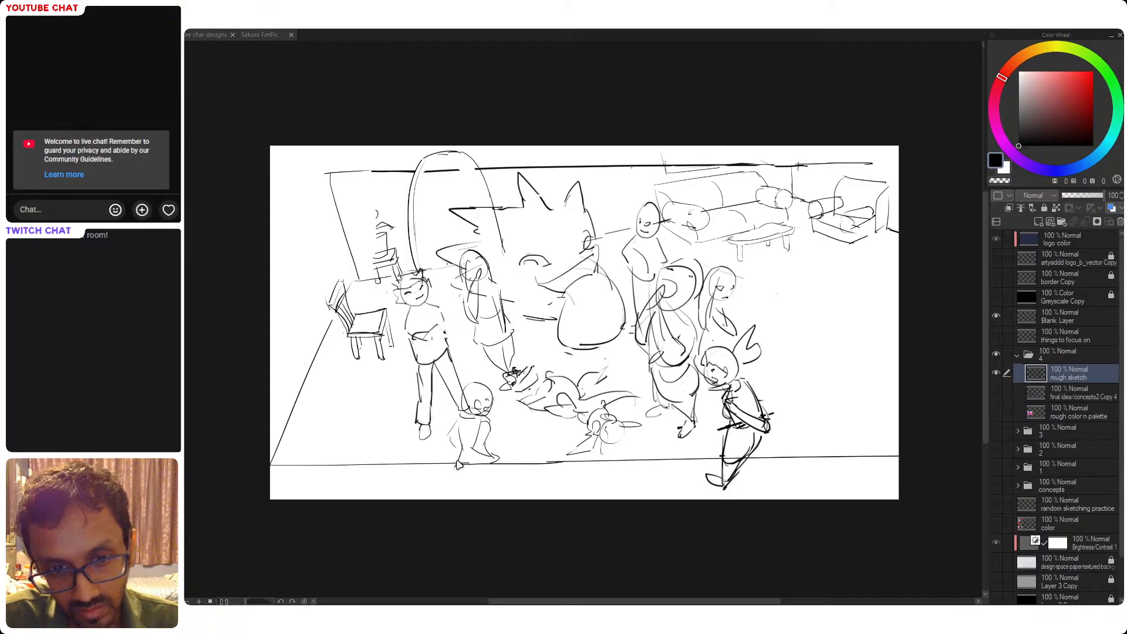
Draw the new foreground figure's waist, legs and feet crossing the floor's front edge
mouse_move(460, 464)
left_mouse_down()
mouse_move(476, 476)
mouse_move(495, 461)
mouse_move(499, 496)
left_mouse_up()
key("ctrl+z")
key("ctrl+z")
mouse_move(494, 448)
left_mouse_down()
mouse_move(500, 496)
mouse_move(467, 480)
mouse_move(487, 498)
mouse_move(477, 490)
left_mouse_up()
key("ctrl+z")
key("ctrl+z")
key("ctrl+z")
key("ctrl+z")
key("ctrl+z")
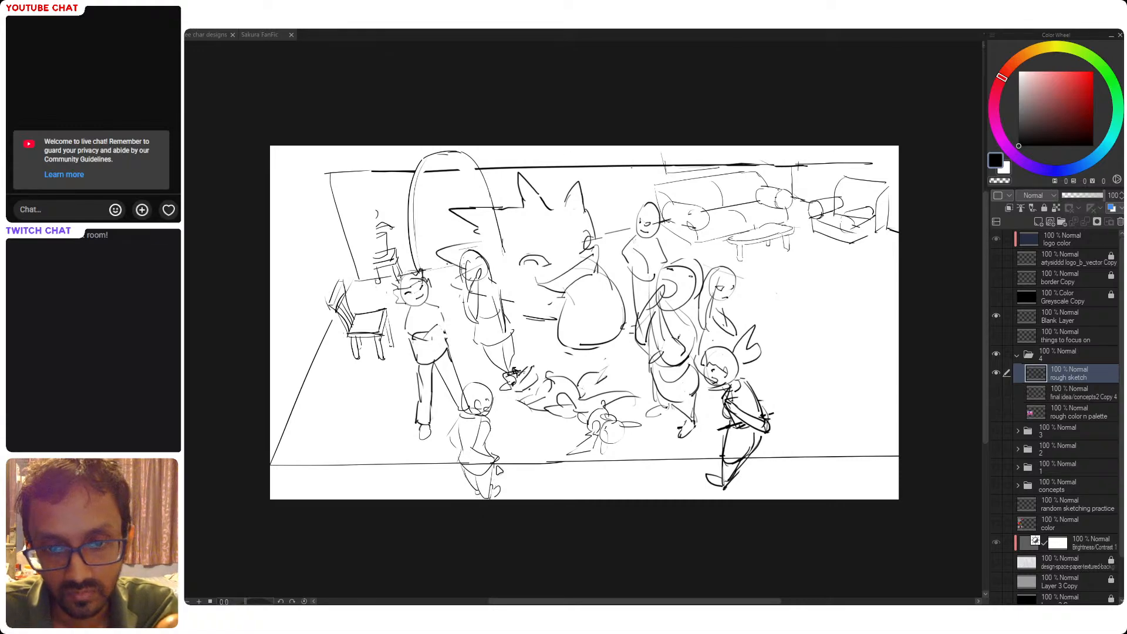
Erase the scribbles at the long-haired figure's feet and start an ear shape for the fallen creature there
left_click_drag(613, 404, 626, 408)
key("e")
mouse_move(538, 377)
left_mouse_down()
mouse_move(552, 379)
mouse_move(513, 393)
mouse_move(527, 377)
left_mouse_up()
key("p")
key("ctrl+z")
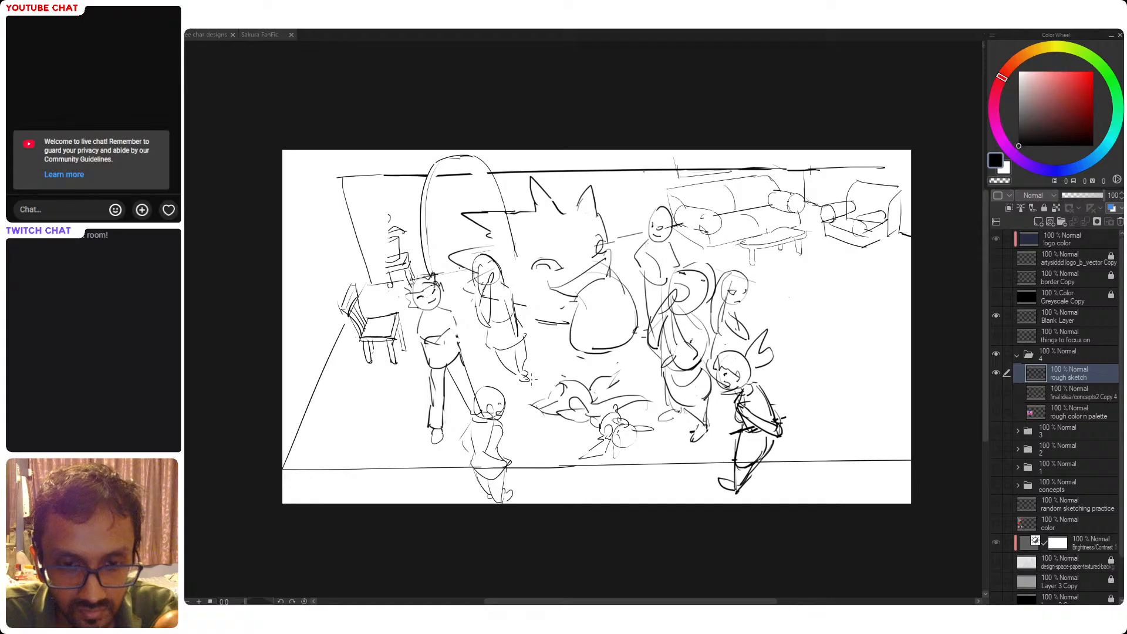
key("ctrl+z")
left_click_drag(532, 390, 546, 392)
key("ctrl+z")
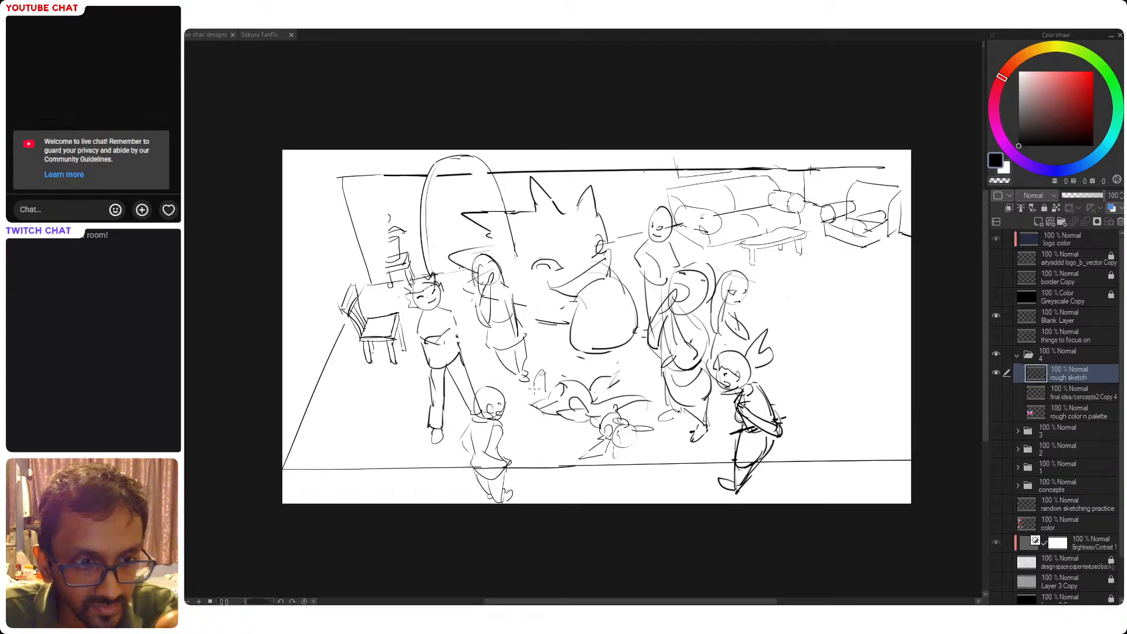
Sketch the fallen creature's head and upper body beside the long-haired figure's feet
mouse_move(532, 384)
left_mouse_down()
mouse_move(551, 388)
mouse_move(519, 387)
mouse_move(538, 384)
mouse_move(537, 419)
mouse_move(574, 387)
left_mouse_up()
key("ctrl+z")
key("ctrl+z")
key("ctrl+z")
key("ctrl+z")
key("ctrl+z")
key("ctrl+z")
key("ctrl+z")
key("ctrl+z")
key("ctrl+z")
key("ctrl+z")
left_click_drag(577, 378, 587, 384)
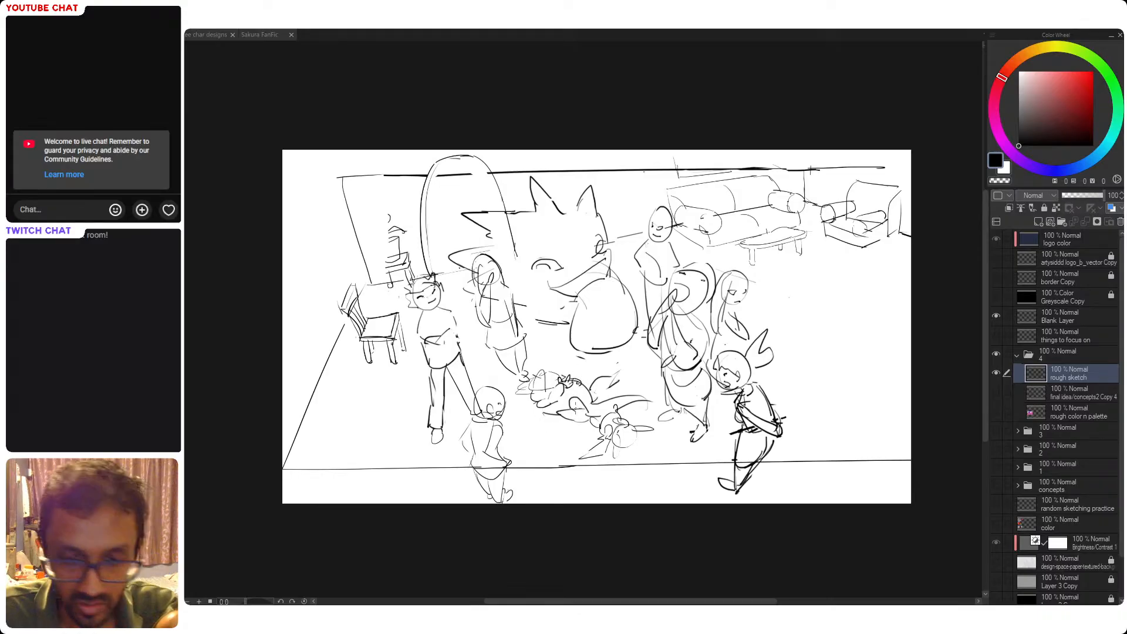
Give the fallen creature a raised limb with spread fingers and darken its eared head
left_click_drag(567, 399, 617, 368)
left_click_drag(611, 370, 617, 375)
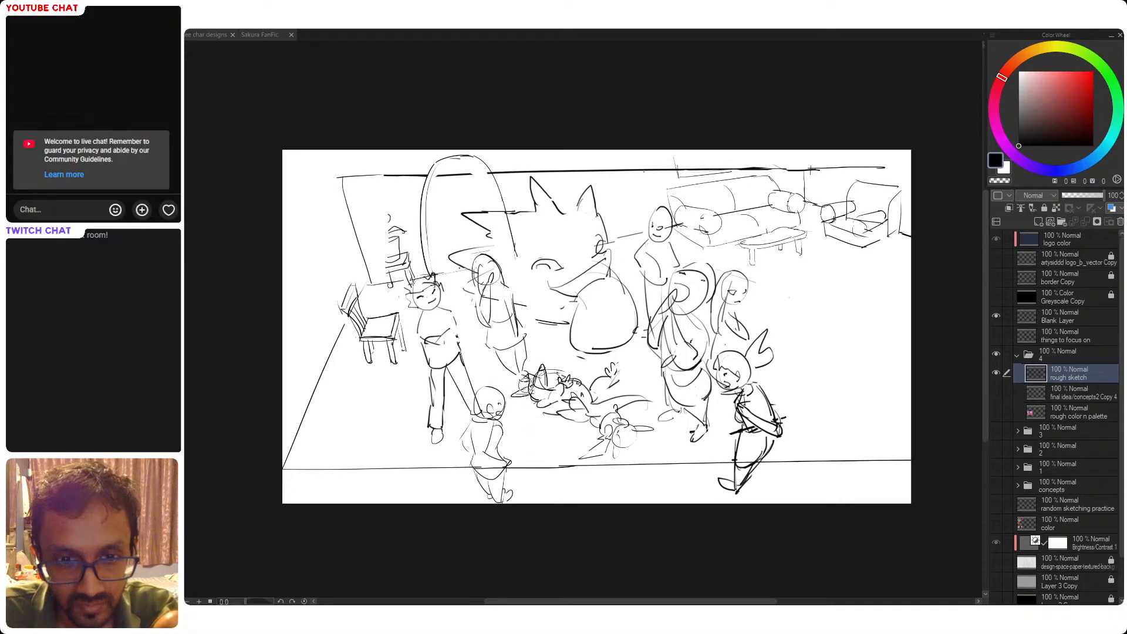
left_click_drag(601, 439, 580, 434)
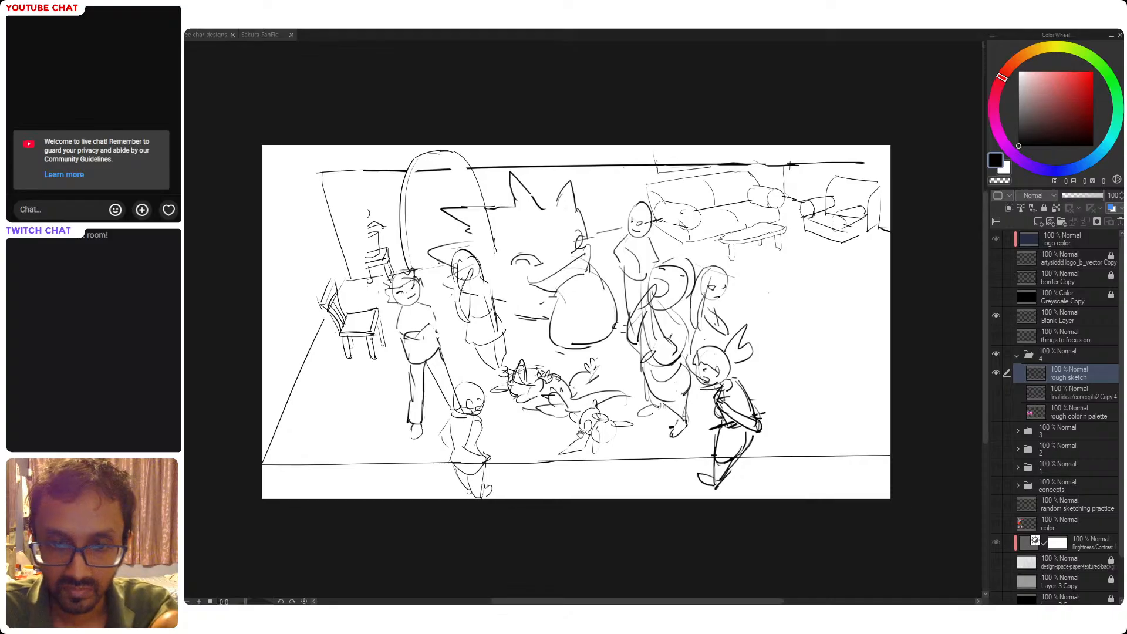
left_click_drag(615, 377, 537, 443)
key("ctrl+z")
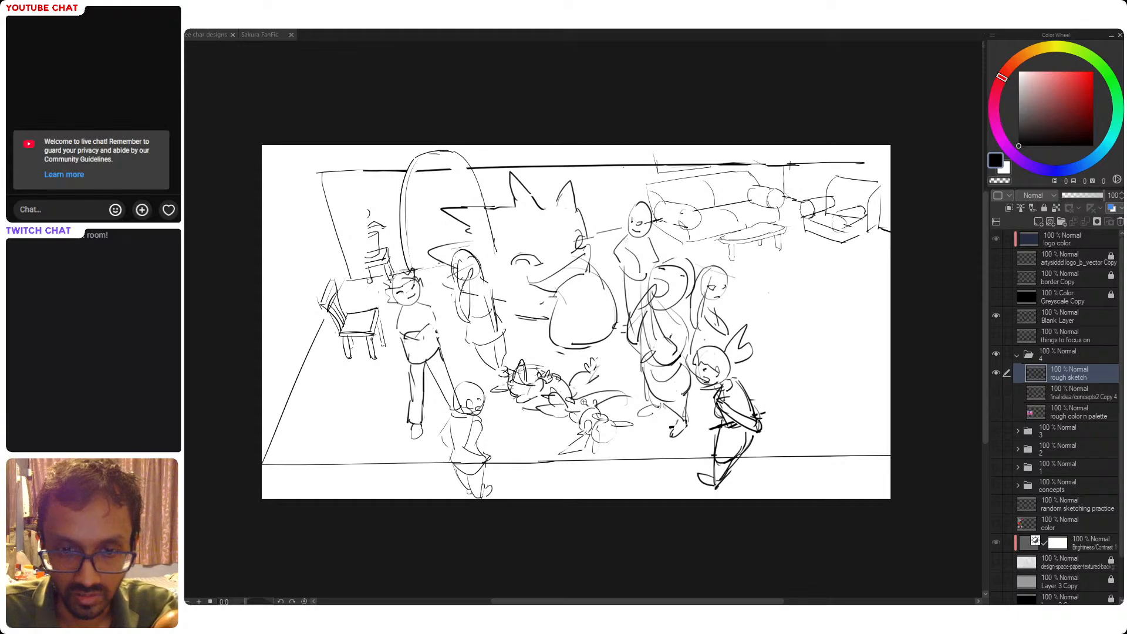
Redraw the object on the stand behind the wooden chair as a potted plant with leaves
scroll(584, 401, "down", 1)
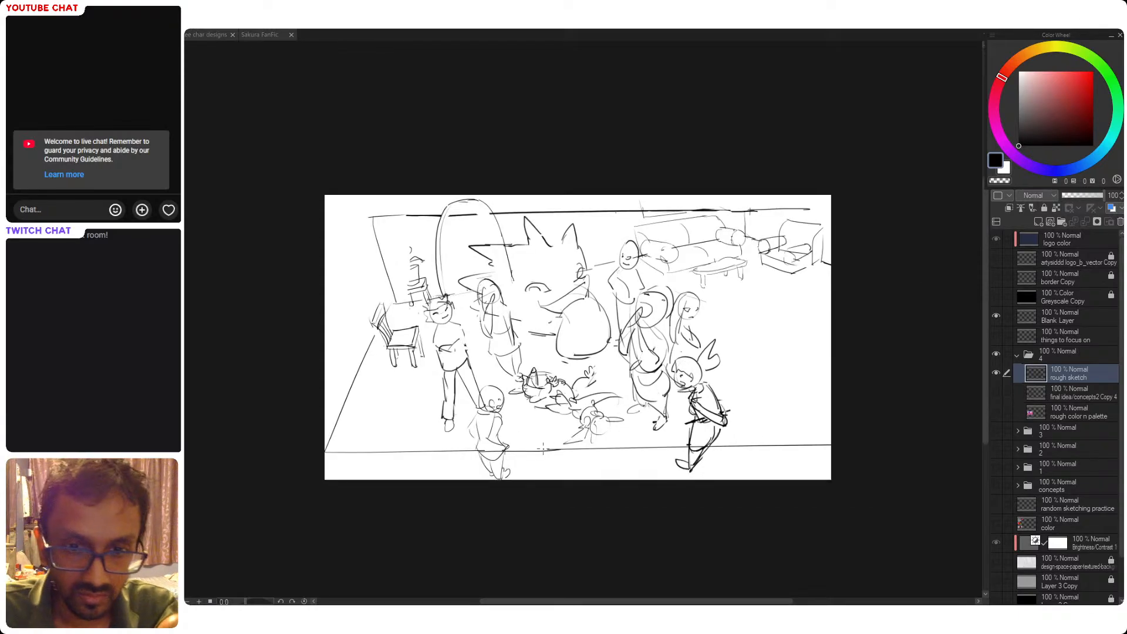
left_click_drag(522, 433, 519, 449)
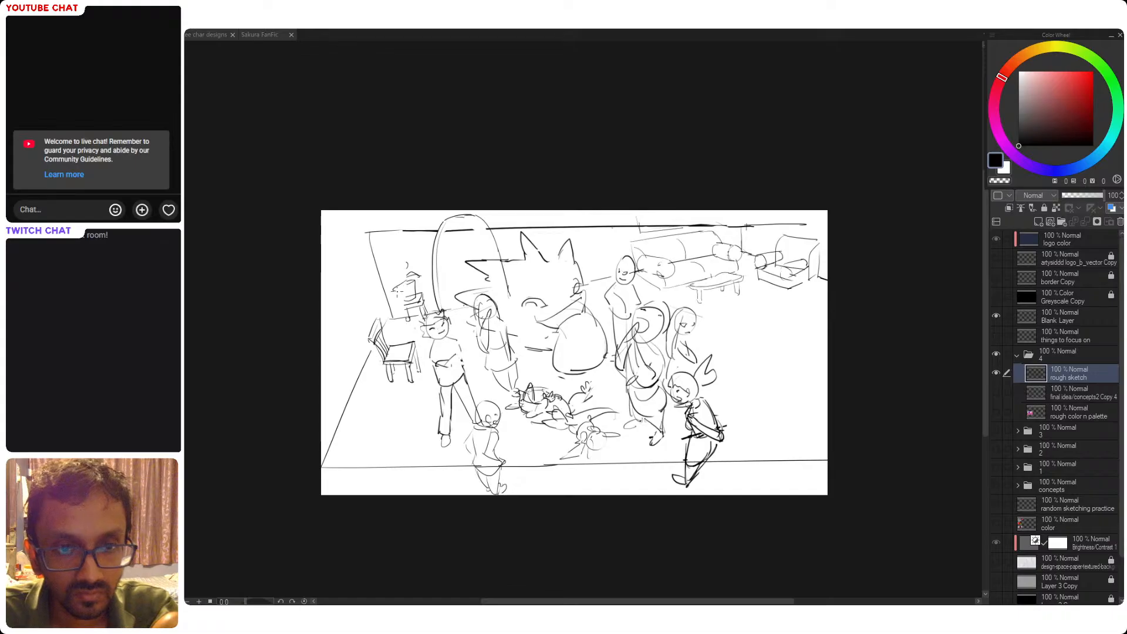
left_click_drag(397, 286, 405, 300)
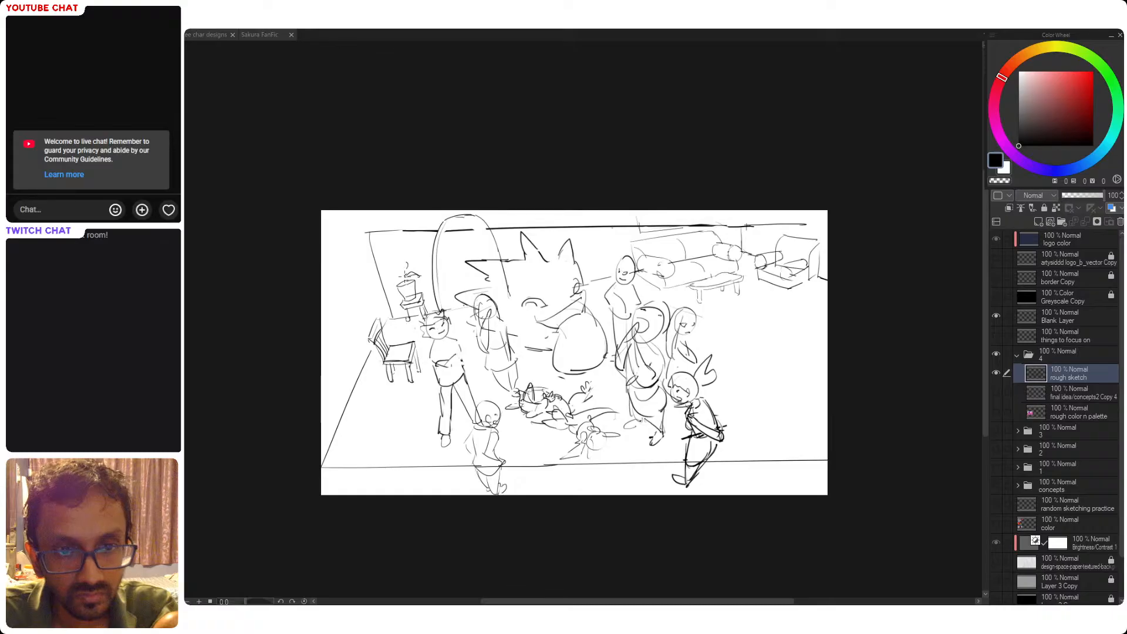
left_click_drag(404, 266, 407, 287)
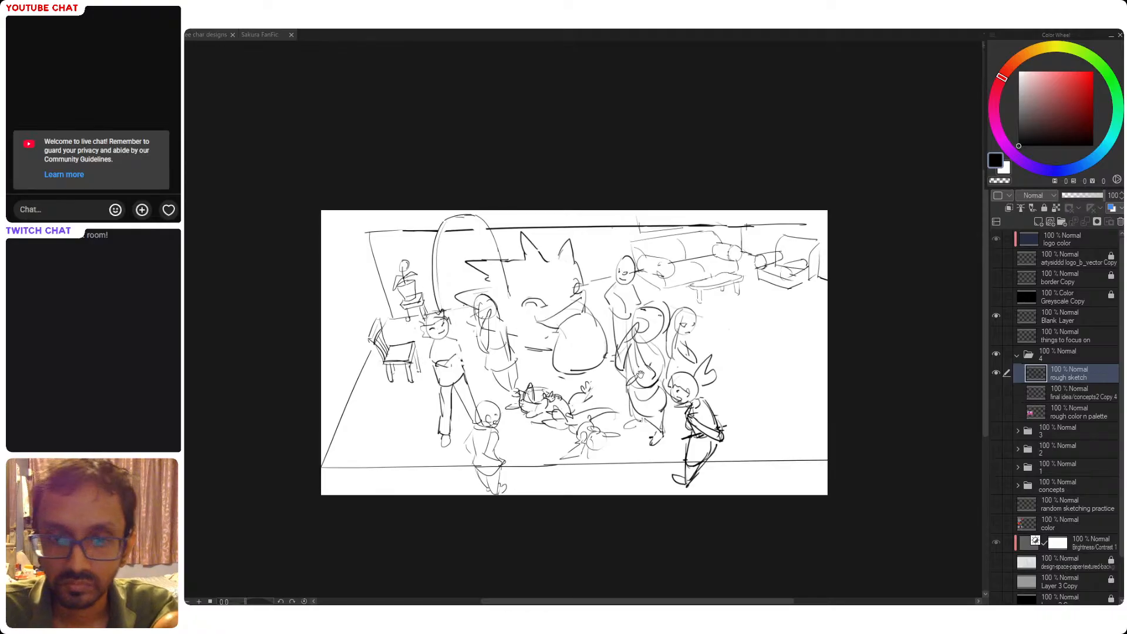
Erase the large creature's closed eye and redraw both eyes round and open with pupils
left_click_drag(640, 374, 657, 372)
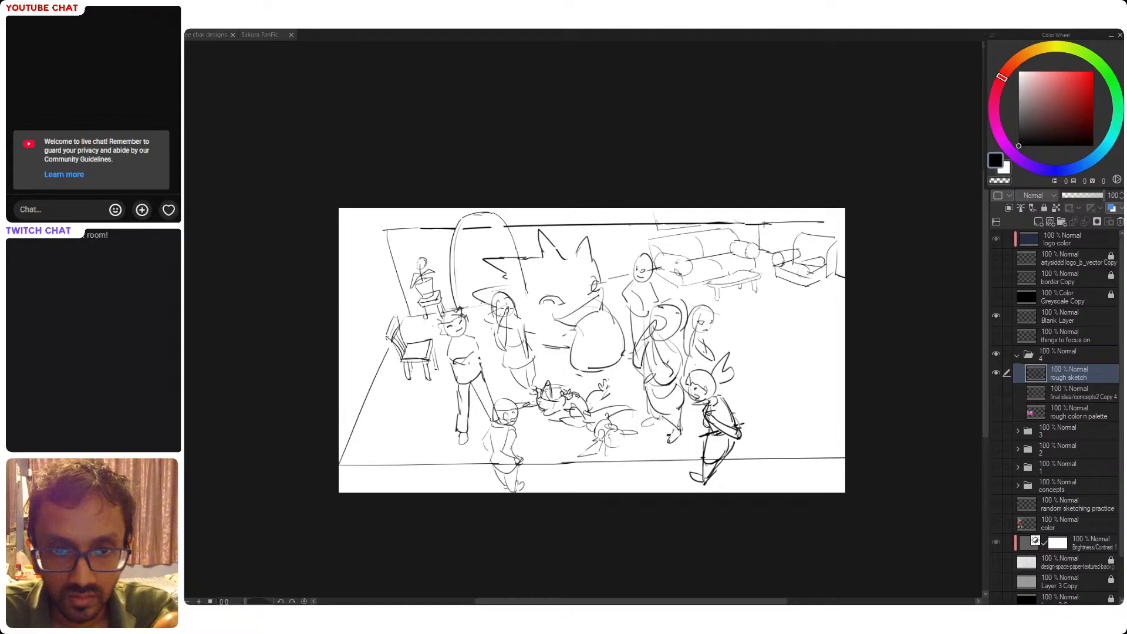
left_click_drag(497, 306, 506, 305)
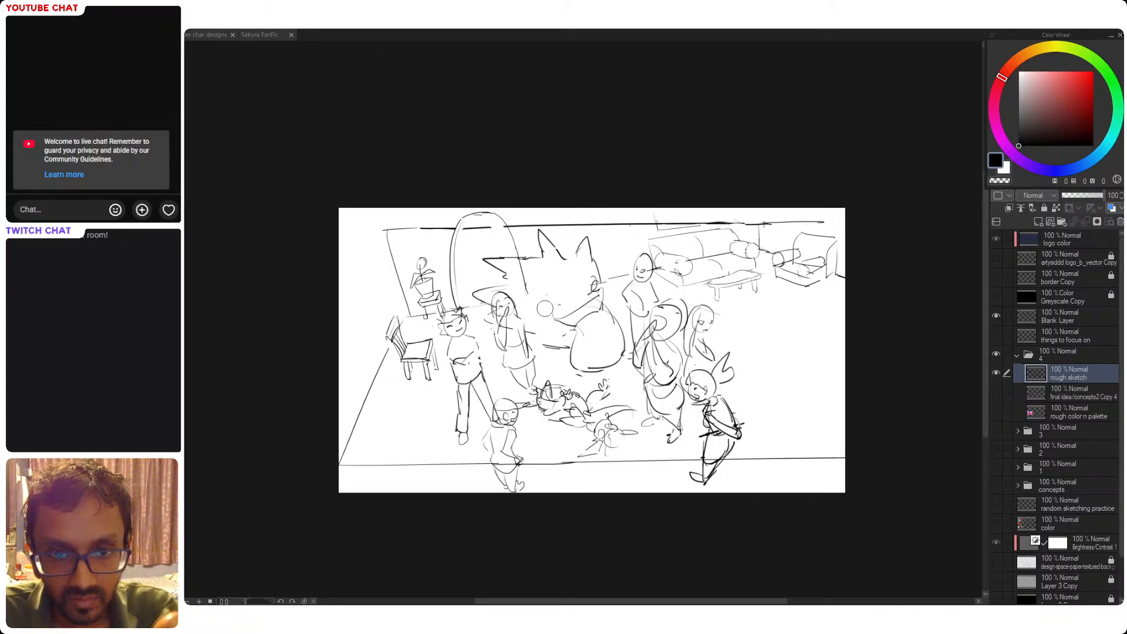
mouse_move(551, 290)
left_mouse_down()
mouse_move(545, 311)
mouse_move(598, 290)
mouse_move(594, 272)
mouse_move(592, 287)
left_mouse_up()
key("ctrl+z")
key("ctrl+z")
key("ctrl+z")
key("ctrl+z")
key("ctrl+z")
key("ctrl+z")
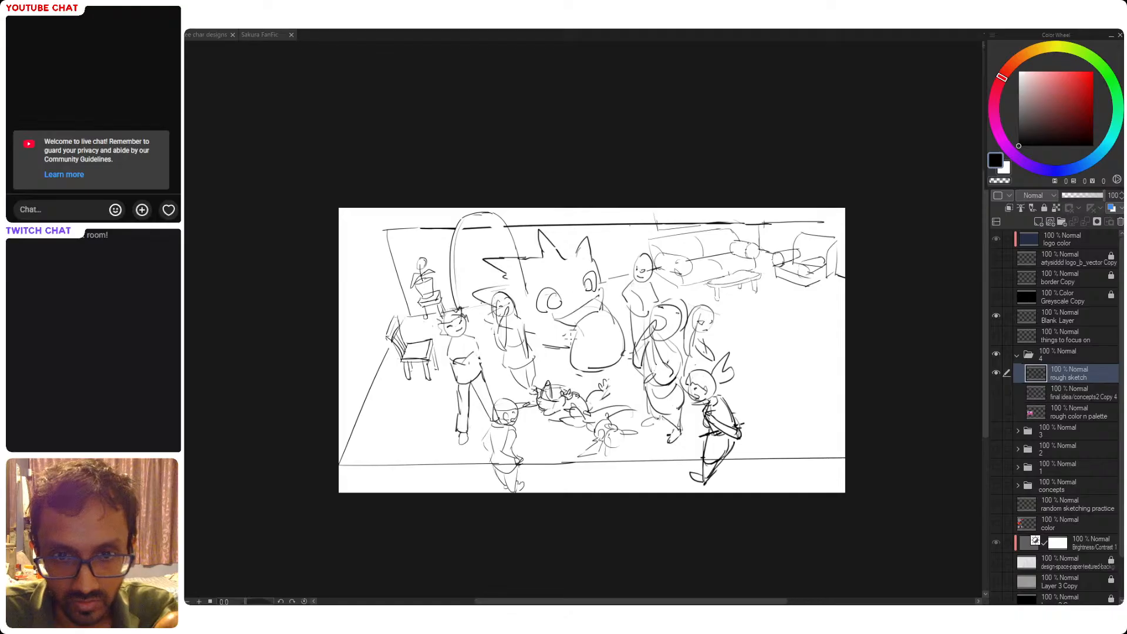
key("ctrl+z")
Sketch a hand with spread fingers below the large creature's mouth, beside the long-haired figure
mouse_move(527, 318)
left_mouse_down()
mouse_move(569, 328)
mouse_move(546, 313)
mouse_move(552, 335)
mouse_move(535, 344)
mouse_move(520, 319)
left_mouse_up()
key("ctrl+z")
key("ctrl+z")
key("ctrl+z")
key("ctrl+z")
key("ctrl+z")
key("ctrl+z")
key("ctrl+z")
left_click_drag(526, 334, 538, 350)
Sketch the large creature's other hand at the far end of its mouth
mouse_move(602, 283)
left_mouse_down()
mouse_move(602, 302)
mouse_move(612, 281)
mouse_move(610, 307)
left_mouse_up()
key("ctrl+z")
key("ctrl+z")
key("ctrl+z")
key("ctrl+z")
key("ctrl+z")
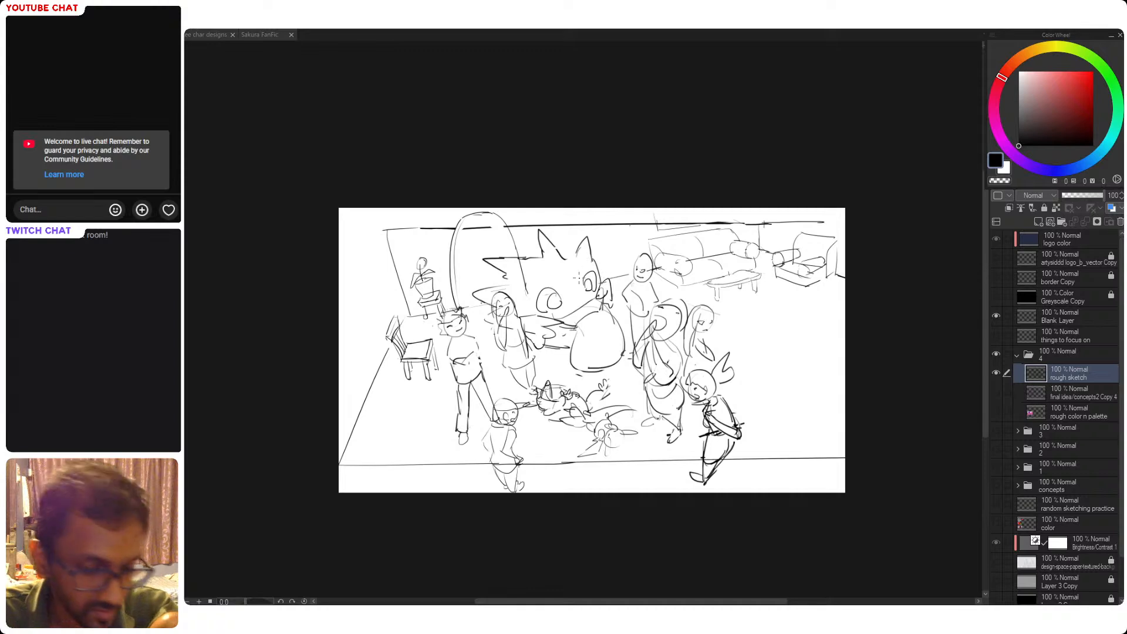
Select the large creature's far ear, eye, hand and belly, shift them slightly outward, and deselect
mouse_move(568, 234)
left_mouse_down()
mouse_move(562, 279)
mouse_move(577, 304)
mouse_move(571, 350)
mouse_move(577, 366)
mouse_move(610, 372)
mouse_move(632, 356)
mouse_move(594, 229)
left_mouse_up()
key("ctrl+t")
left_click_drag(611, 320, 617, 316)
key("Return")
key("ctrl+d")
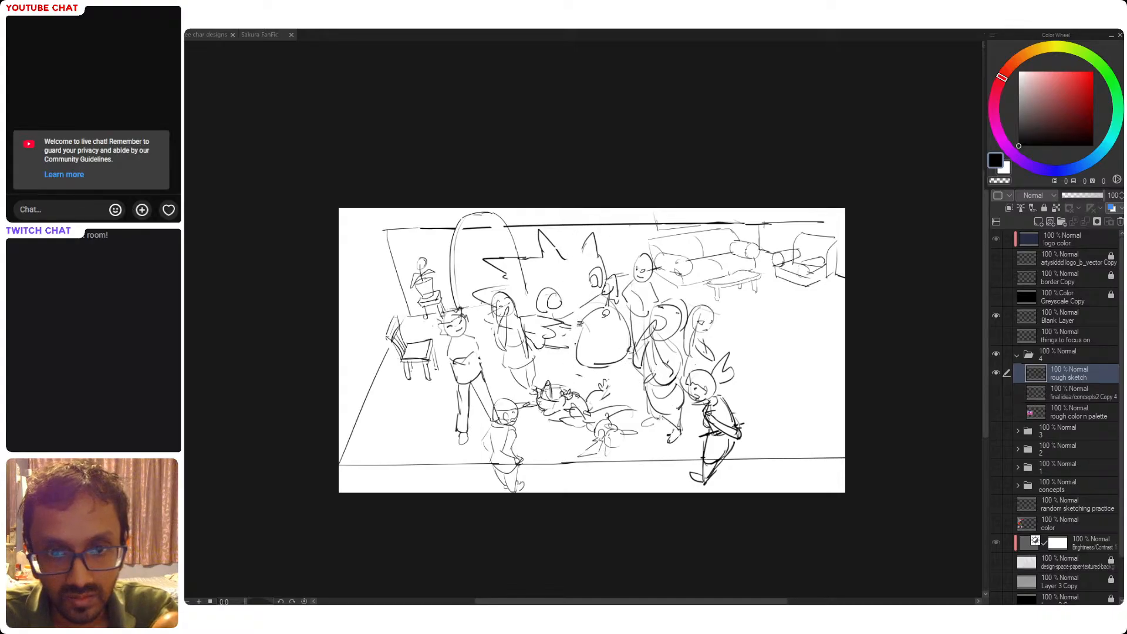
Redraw the large creature's head outline between its ears, touch up its jaw, and erase the overlapping lines
mouse_move(555, 243)
left_mouse_down()
mouse_move(578, 255)
mouse_move(594, 232)
left_mouse_up()
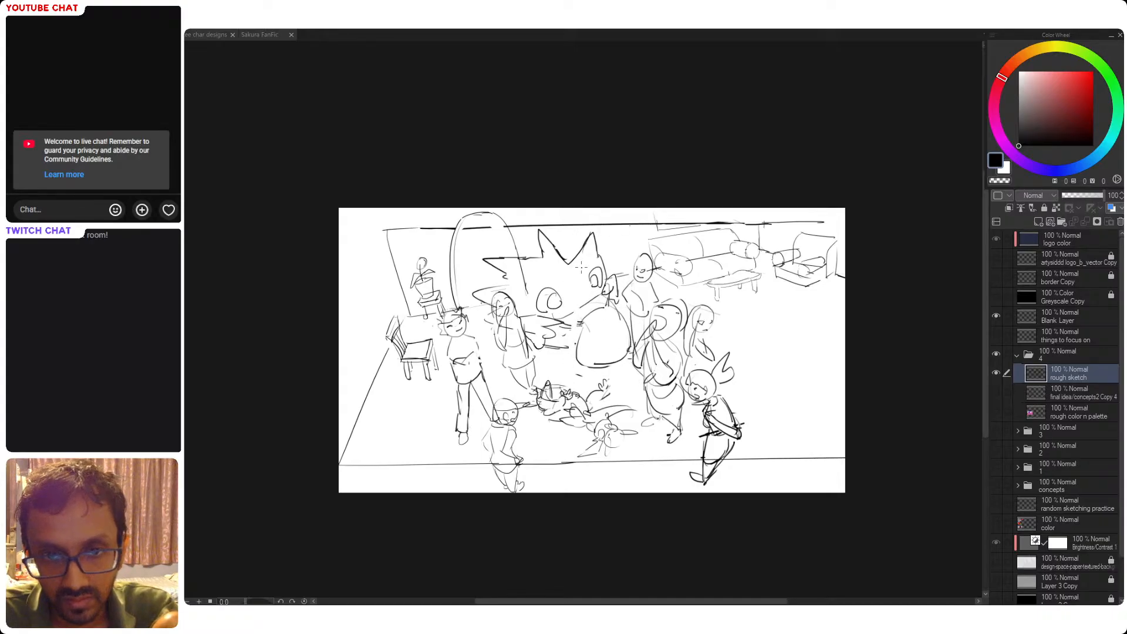
mouse_move(593, 303)
left_mouse_down()
mouse_move(558, 317)
mouse_move(589, 323)
left_mouse_up()
key("ctrl+z")
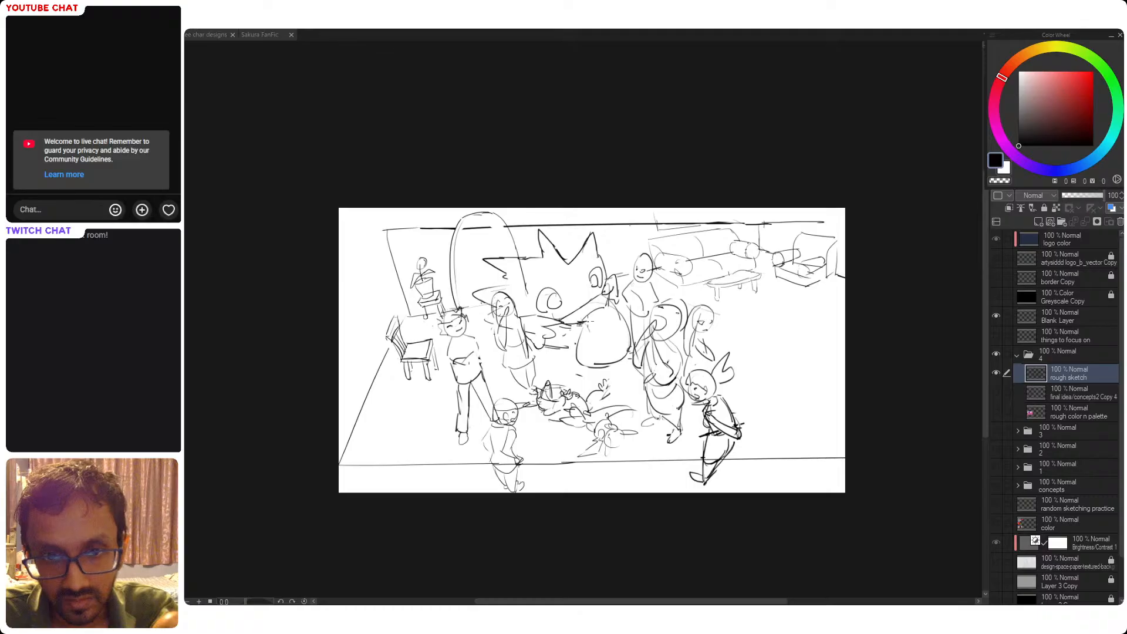
key("e")
mouse_move(551, 238)
left_mouse_down()
mouse_move(570, 264)
mouse_move(578, 258)
left_mouse_up()
key("p")
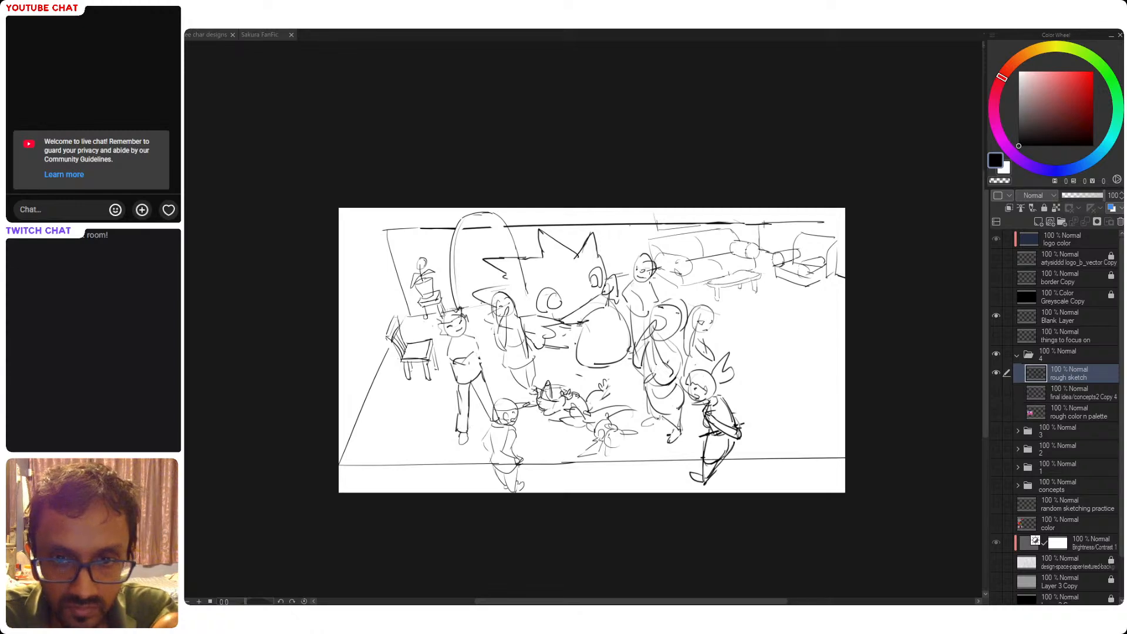
Redraw the head of the figure beside the sofa with a cap and facial details
mouse_move(640, 257)
left_mouse_down()
mouse_move(656, 263)
mouse_move(646, 280)
left_mouse_up()
key("ctrl+z")
key("ctrl+z")
key("ctrl+z")
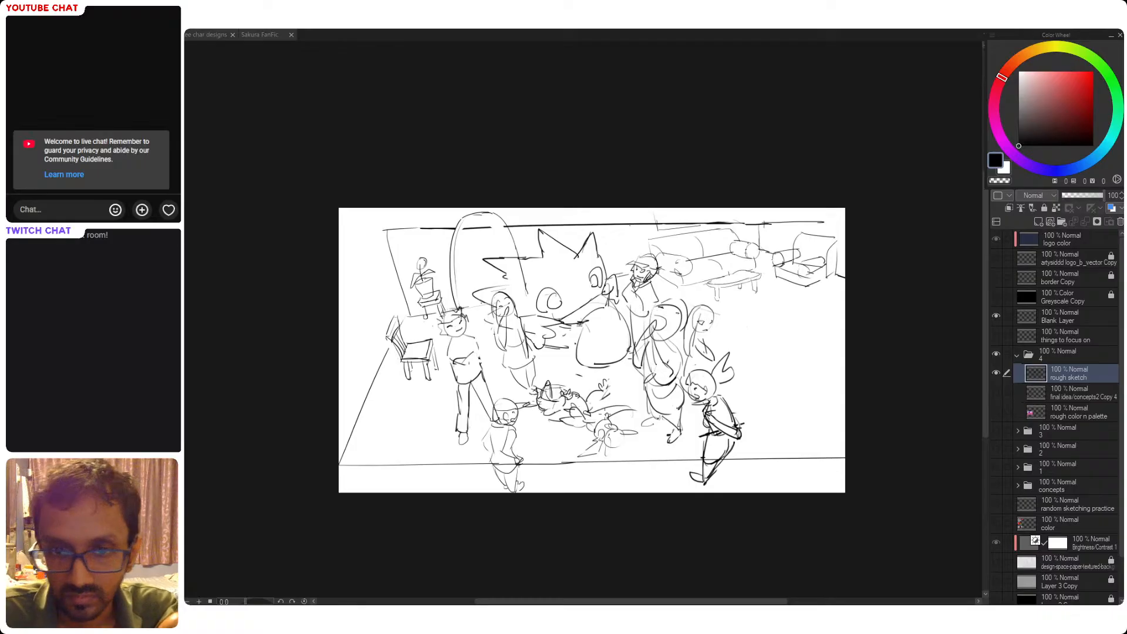
left_click_drag(754, 397, 768, 398)
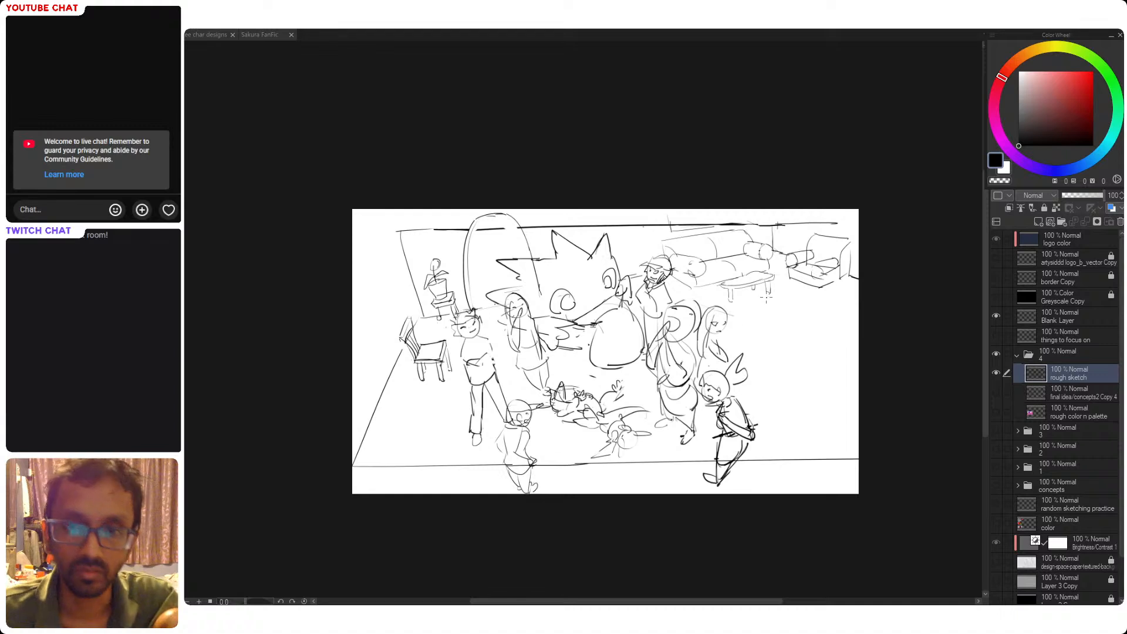
key("ctrl+t")
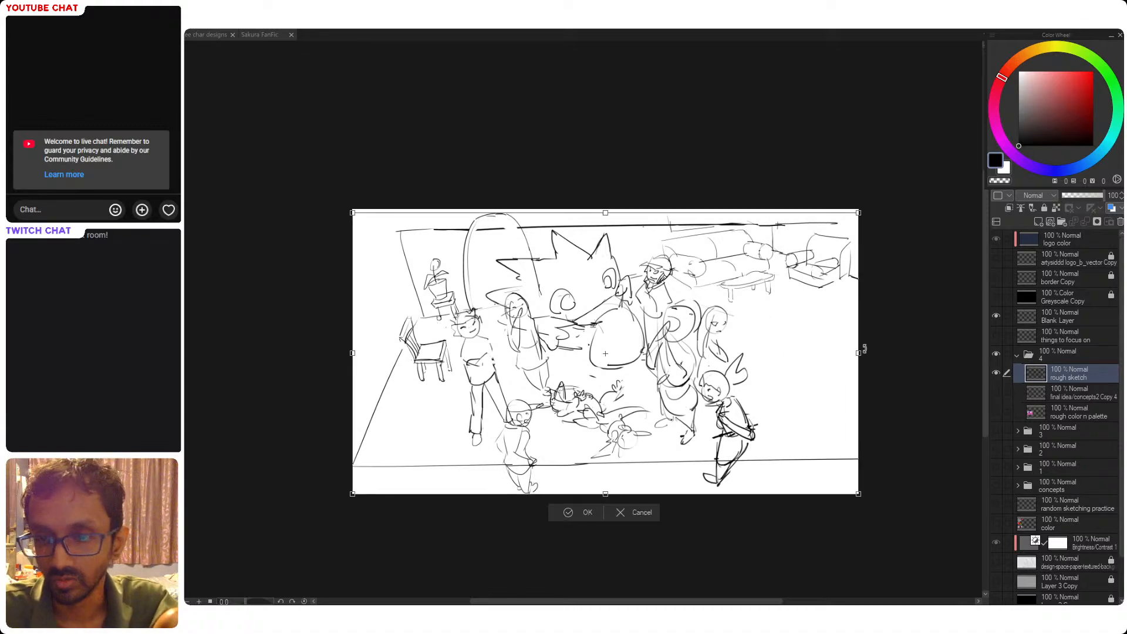
left_click_drag(857, 352, 901, 372)
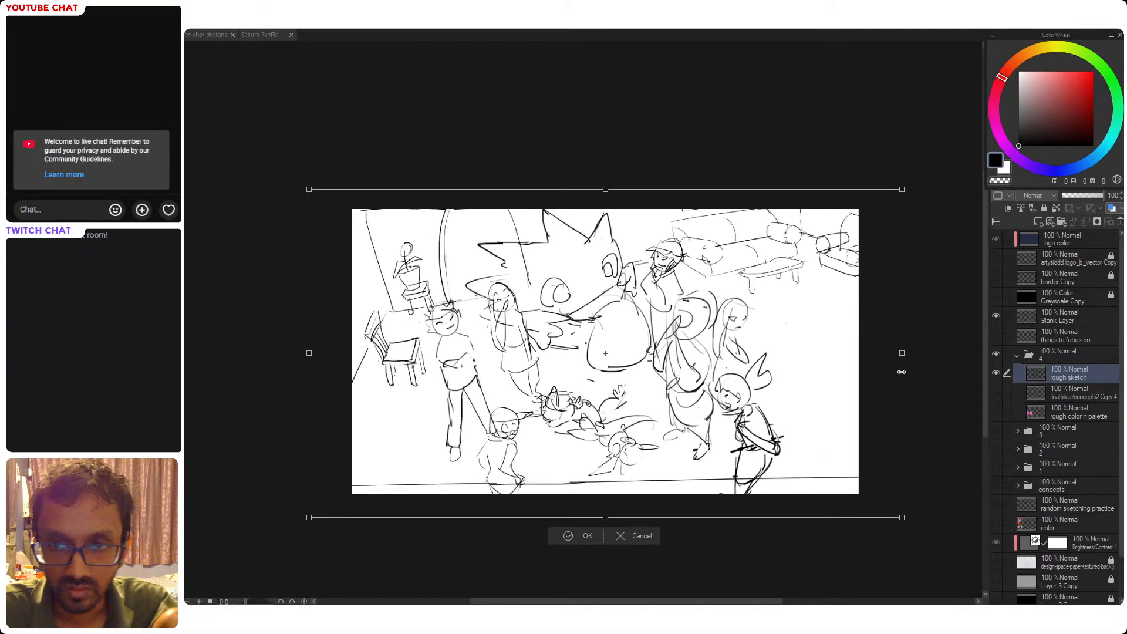
left_click_drag(859, 403, 858, 394)
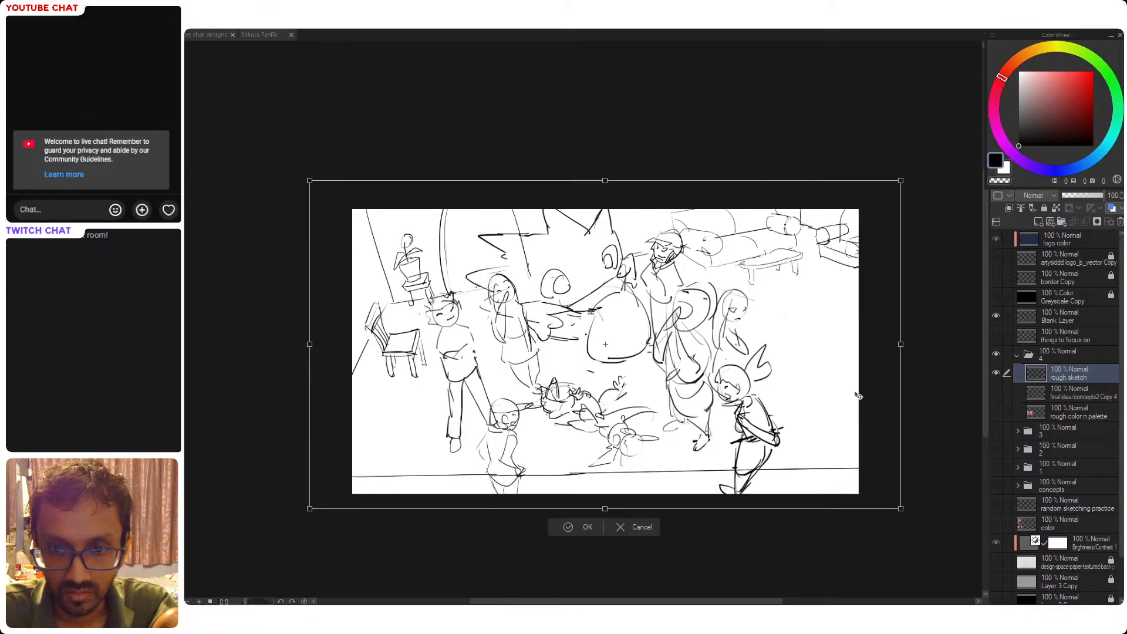
left_click_drag(605, 508, 606, 515)
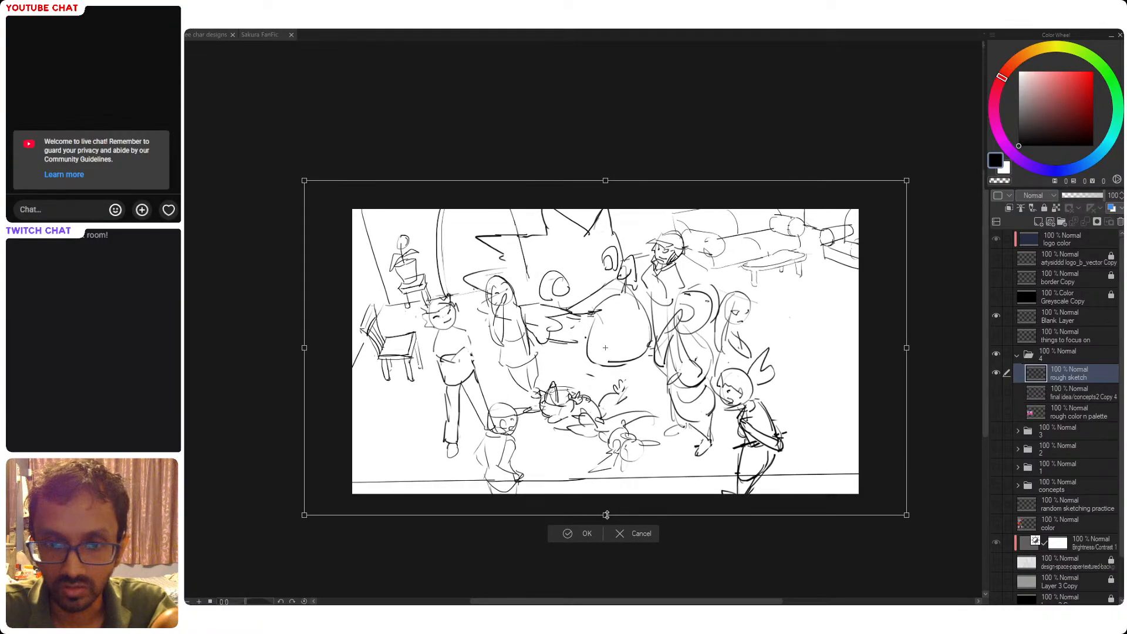
key("ctrl+z")
key("Escape")
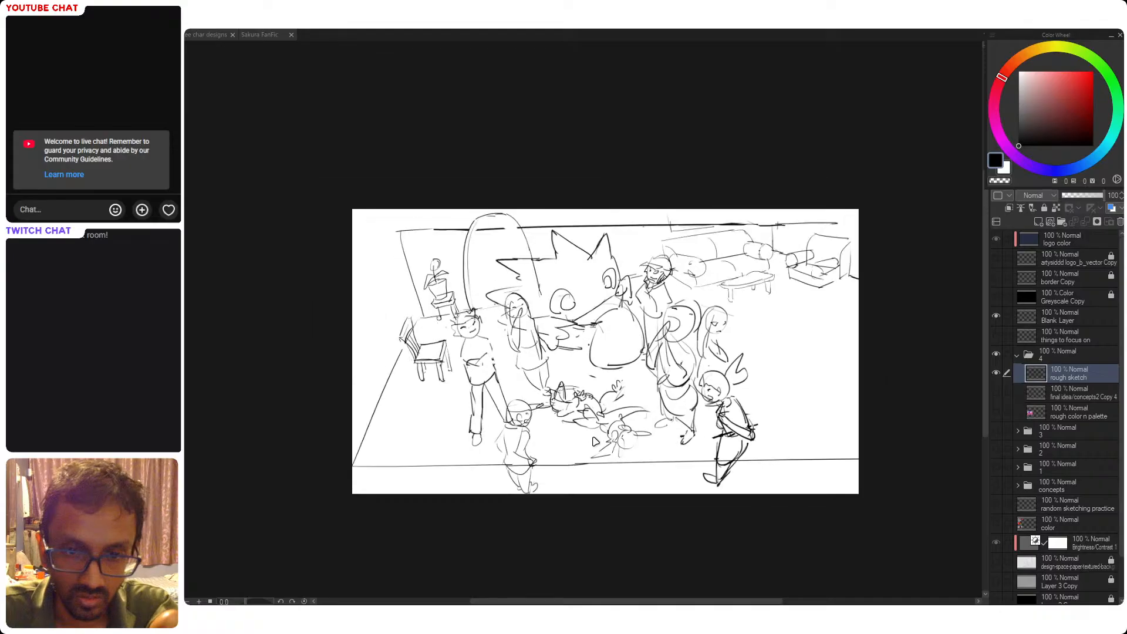
Select the capped foreground figure beside the fallen creatures and enlarge it slightly upward
mouse_move(538, 412)
left_mouse_down()
mouse_move(544, 403)
mouse_move(520, 398)
mouse_move(506, 408)
mouse_move(506, 485)
mouse_move(545, 467)
mouse_move(518, 363)
mouse_move(519, 383)
left_mouse_up()
key("ctrl+t")
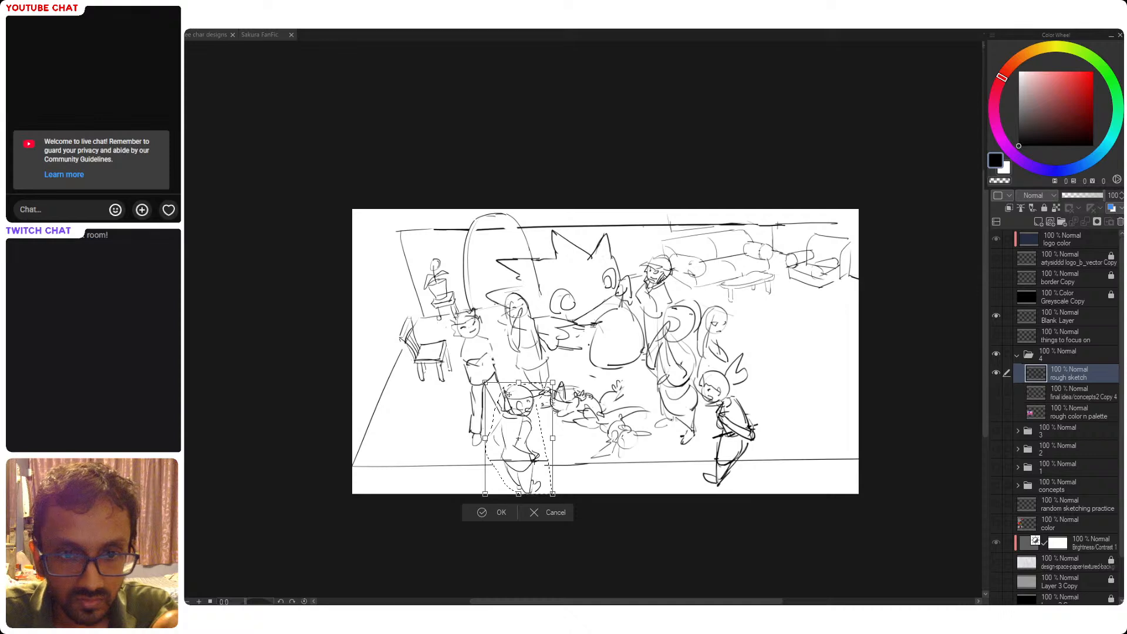
key("Return")
Select the standing figure near the chair, move it up and slightly toward the potted plant, and deselect
mouse_move(489, 331)
left_mouse_down()
mouse_move(454, 304)
mouse_move(474, 456)
left_mouse_up()
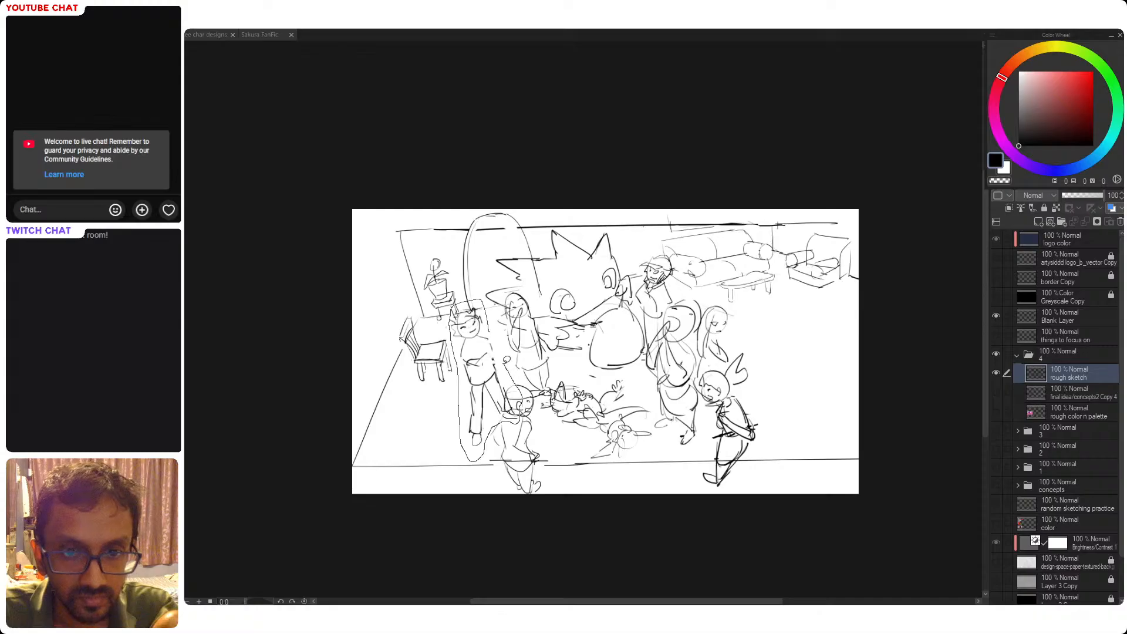
mouse_move(513, 390)
left_mouse_down()
mouse_move(492, 345)
mouse_move(495, 359)
left_mouse_up()
key("ctrl+t")
key("Return")
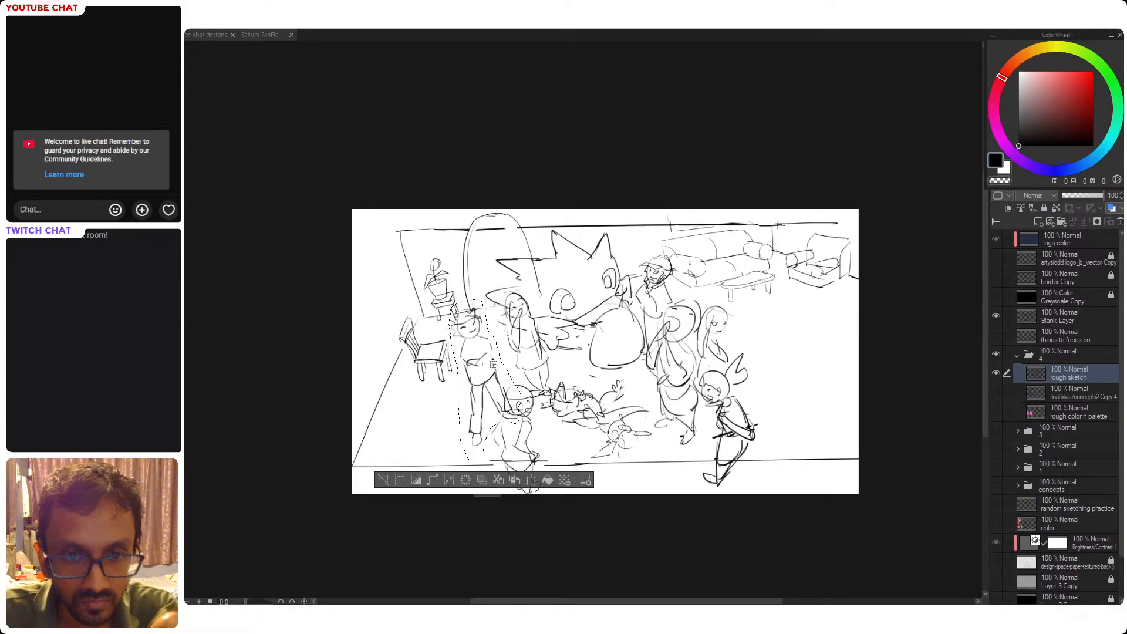
key("ctrl+d")
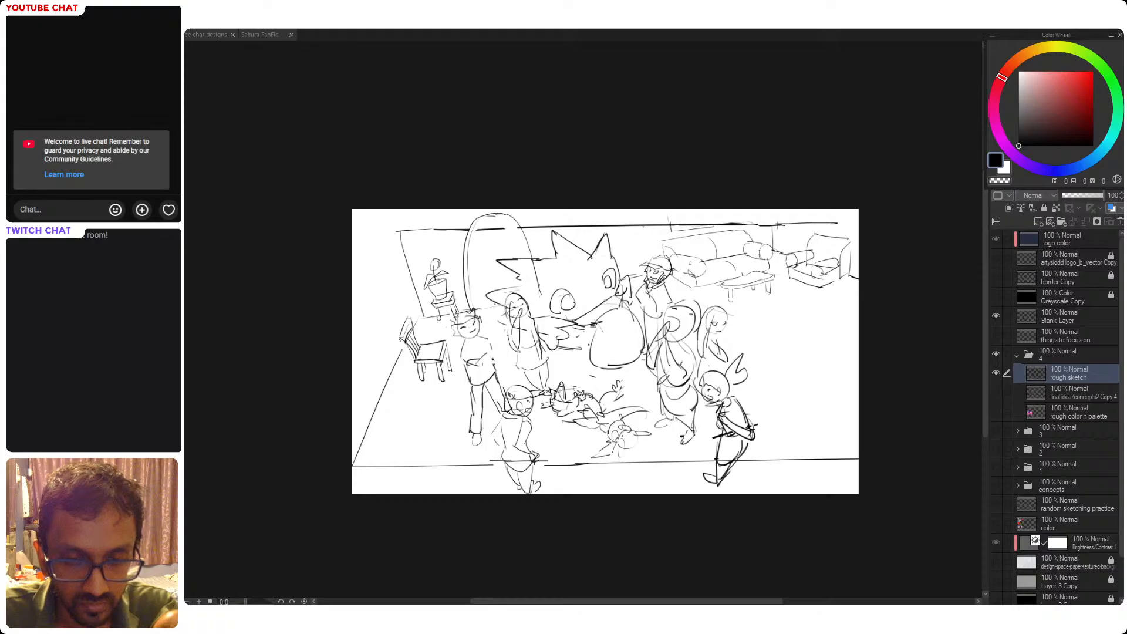
left_click_drag(510, 394, 509, 377)
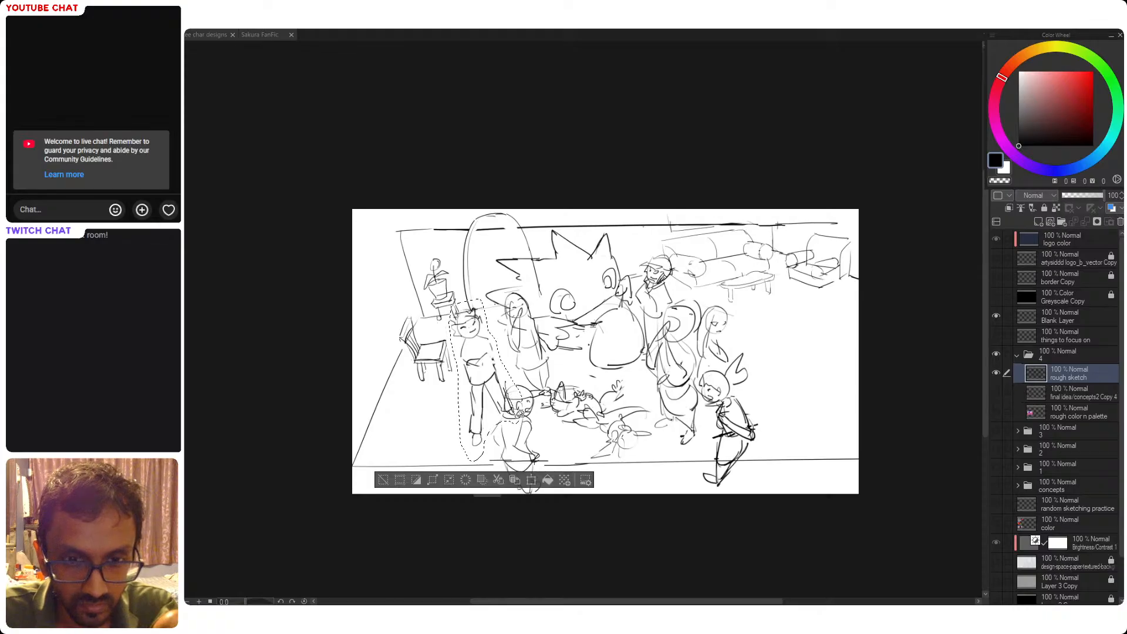
mouse_move(502, 410)
left_mouse_down()
mouse_move(537, 441)
mouse_move(511, 363)
left_mouse_up()
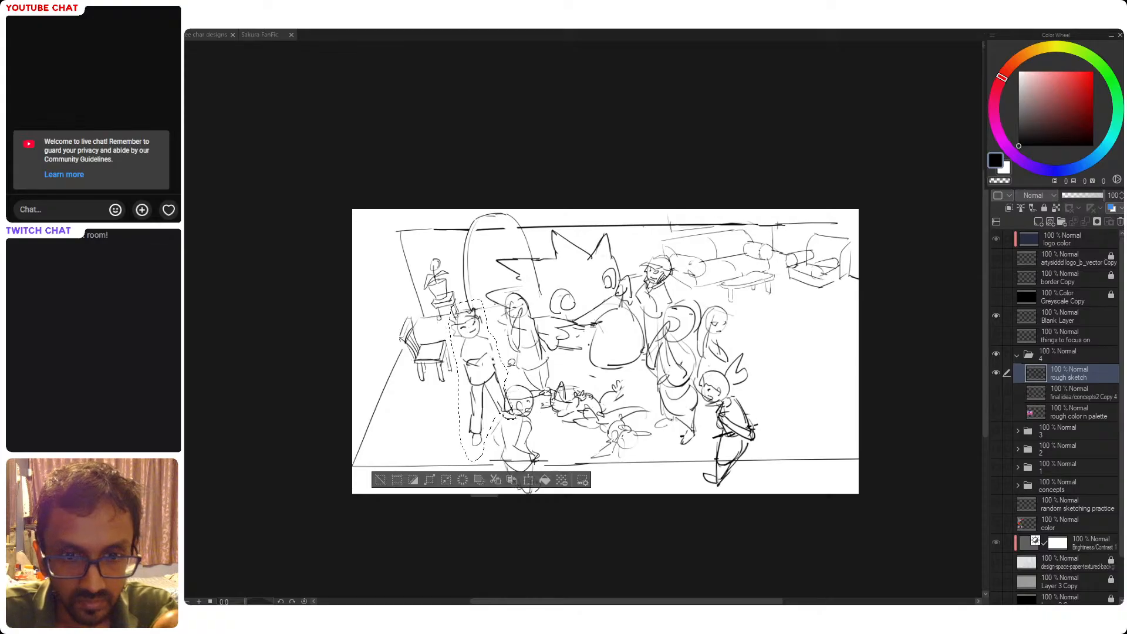
key("ctrl+t")
left_click_drag(500, 403, 493, 388)
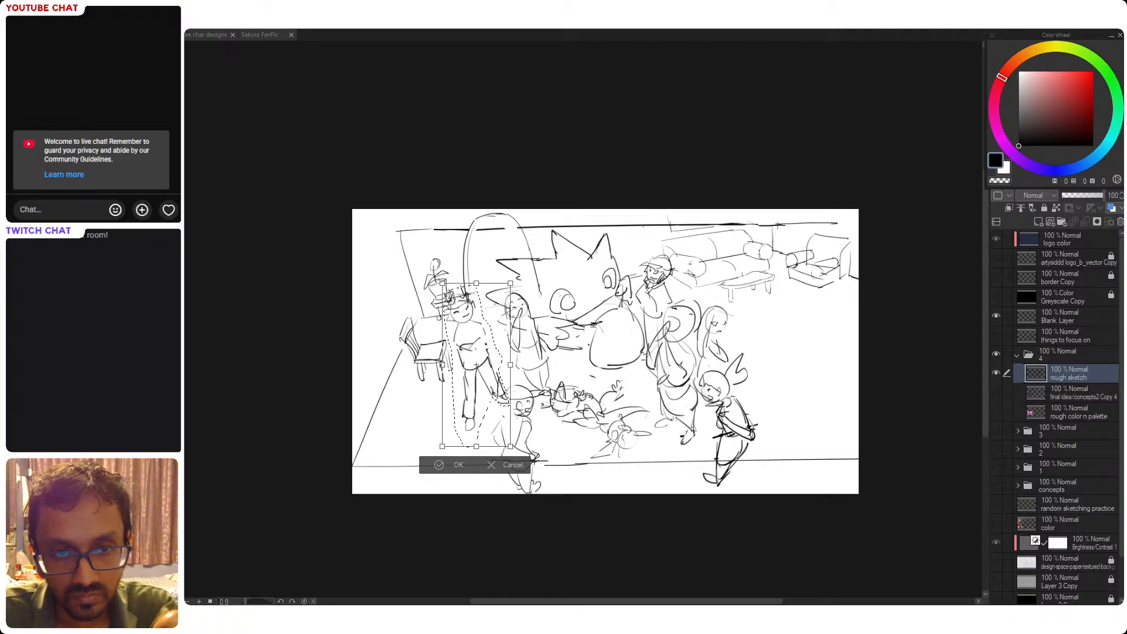
key("Return")
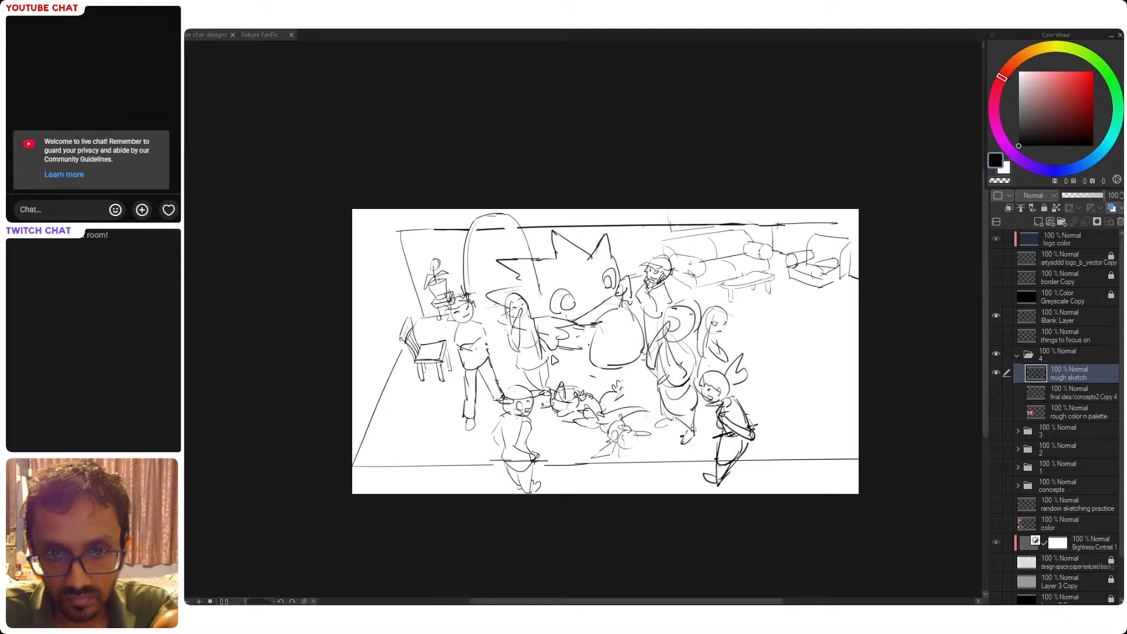
Draw a straight line across the large creature's head and try to enlarge the whole sketch beyond the canvas edges
left_click_drag(493, 293, 628, 278)
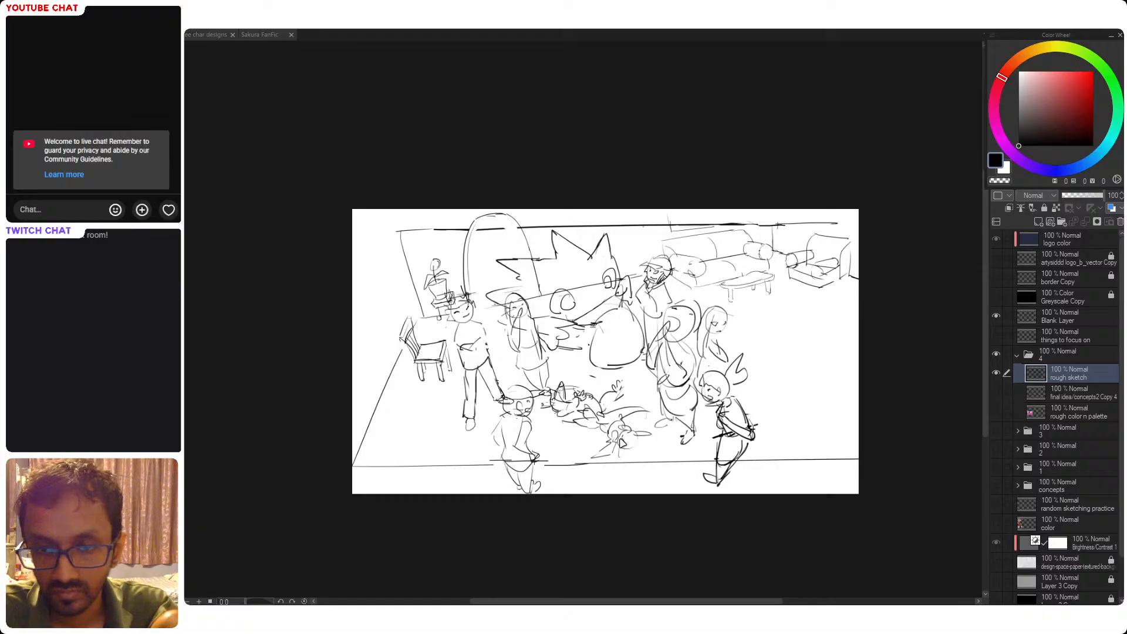
key("ctrl+t")
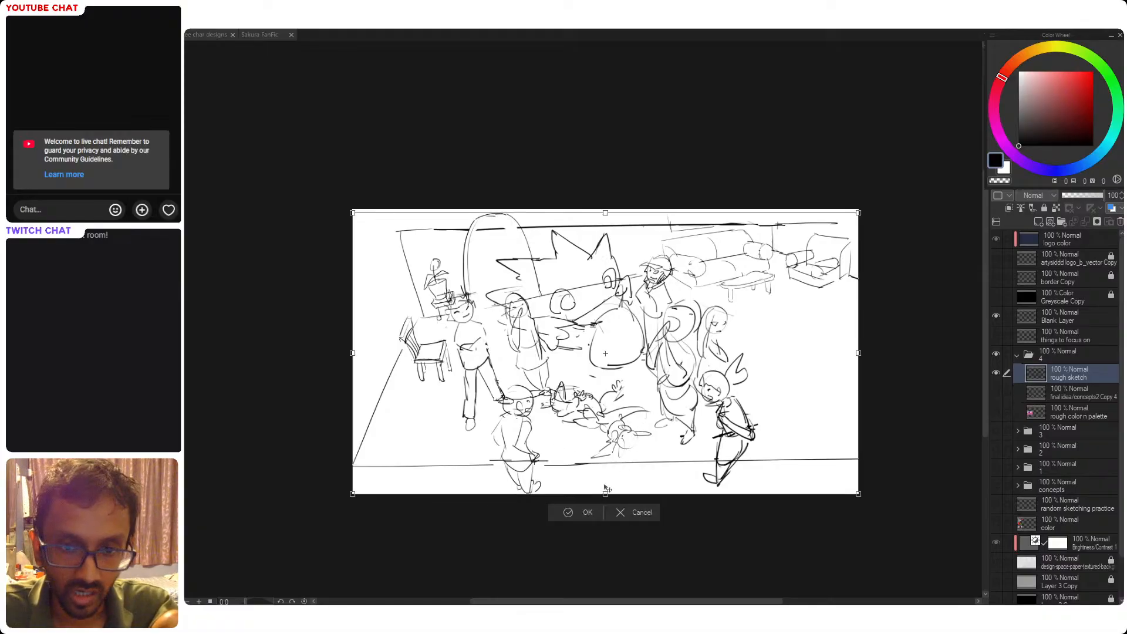
left_click_drag(605, 494, 599, 523)
left_click_drag(609, 212, 607, 177)
left_click_drag(613, 433, 615, 430)
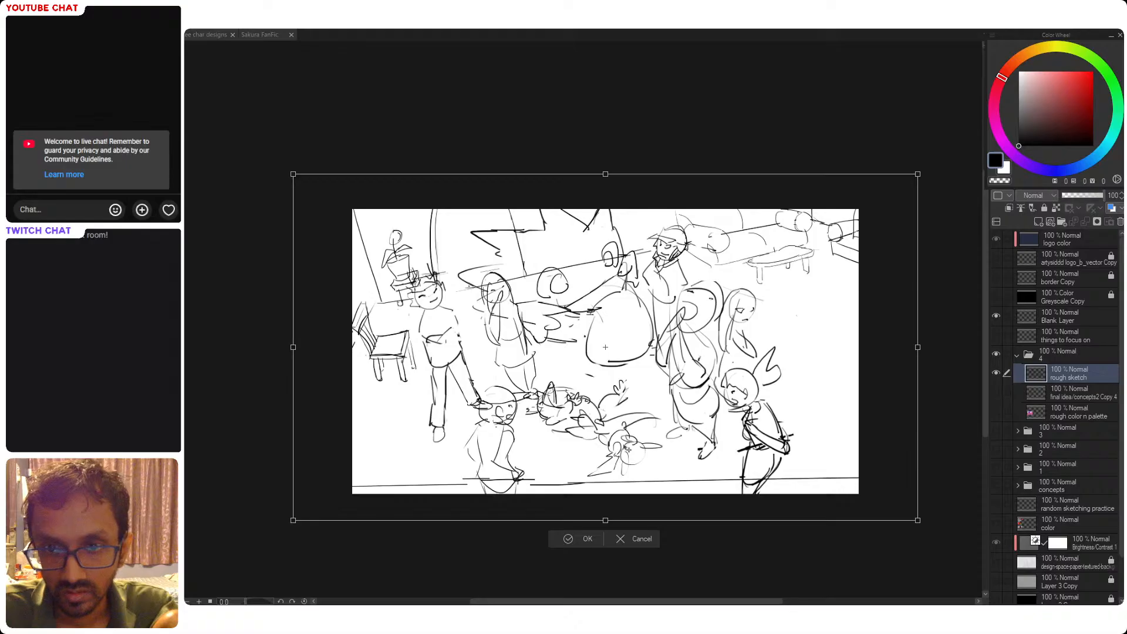
left_click_drag(628, 449, 628, 447)
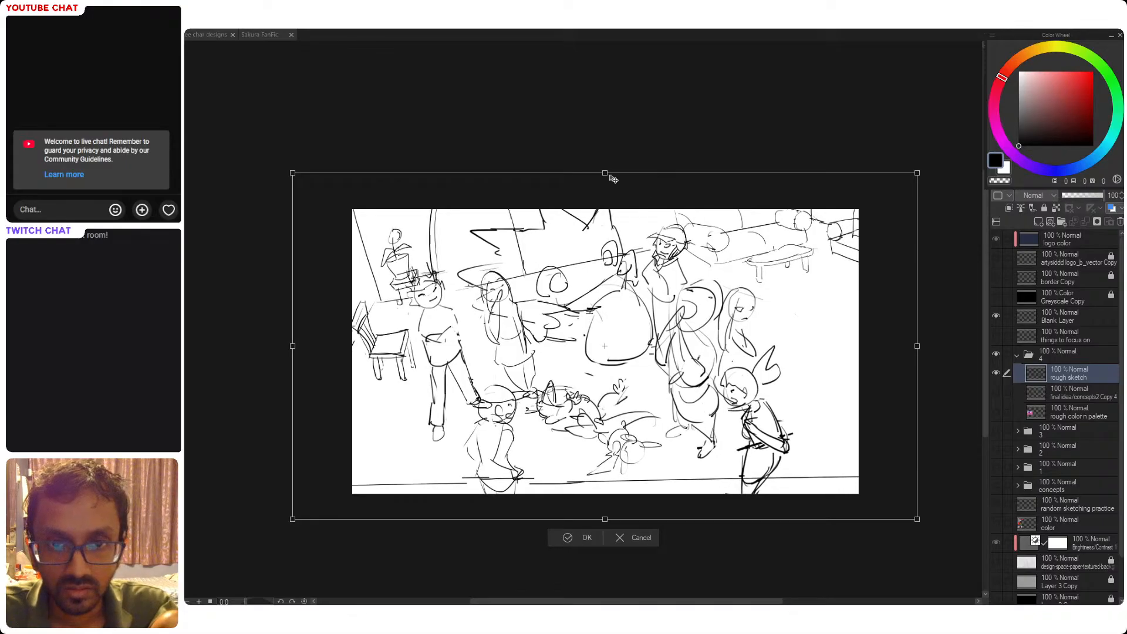
left_click_drag(605, 173, 606, 166)
left_click_drag(677, 395, 724, 423)
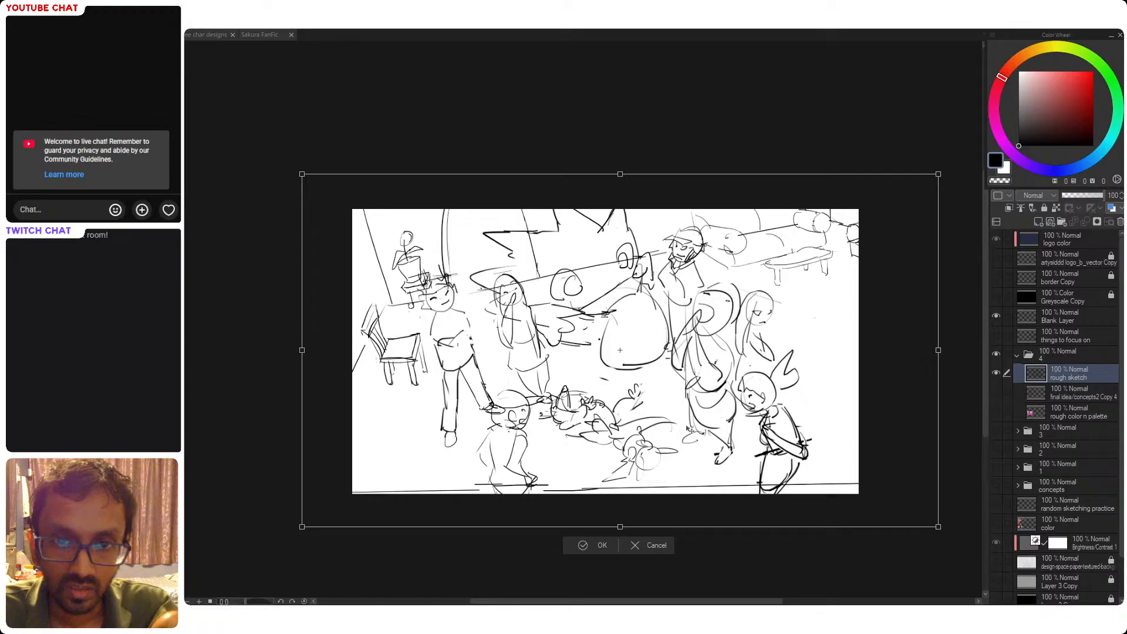
key("Return")
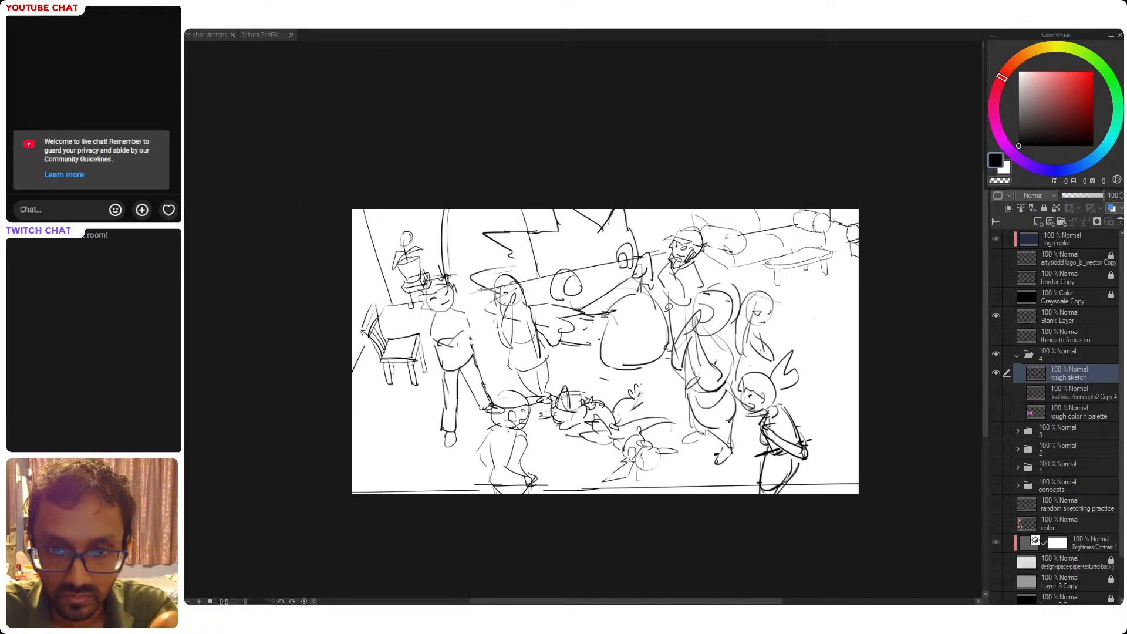
mouse_move(672, 313)
left_mouse_down()
mouse_move(663, 370)
mouse_move(708, 486)
left_mouse_up()
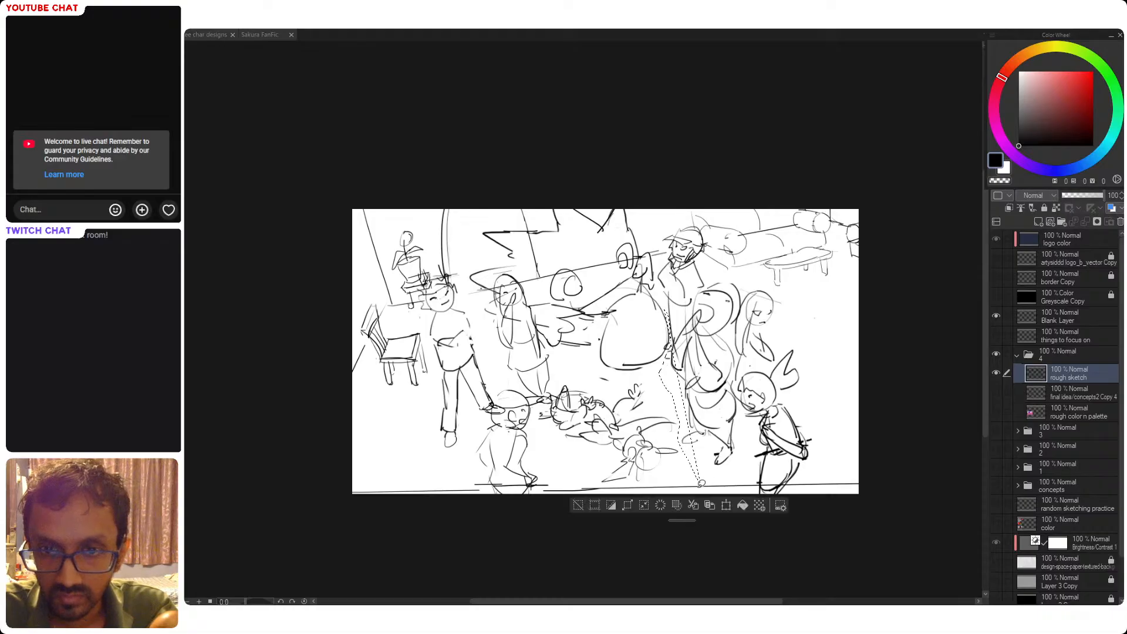
key("ctrl+z")
key("ctrl+z")
Draw the line across the large creature's head, and shift the four figures on the sofa side slightly away from the creature
left_click_drag(491, 306, 623, 277)
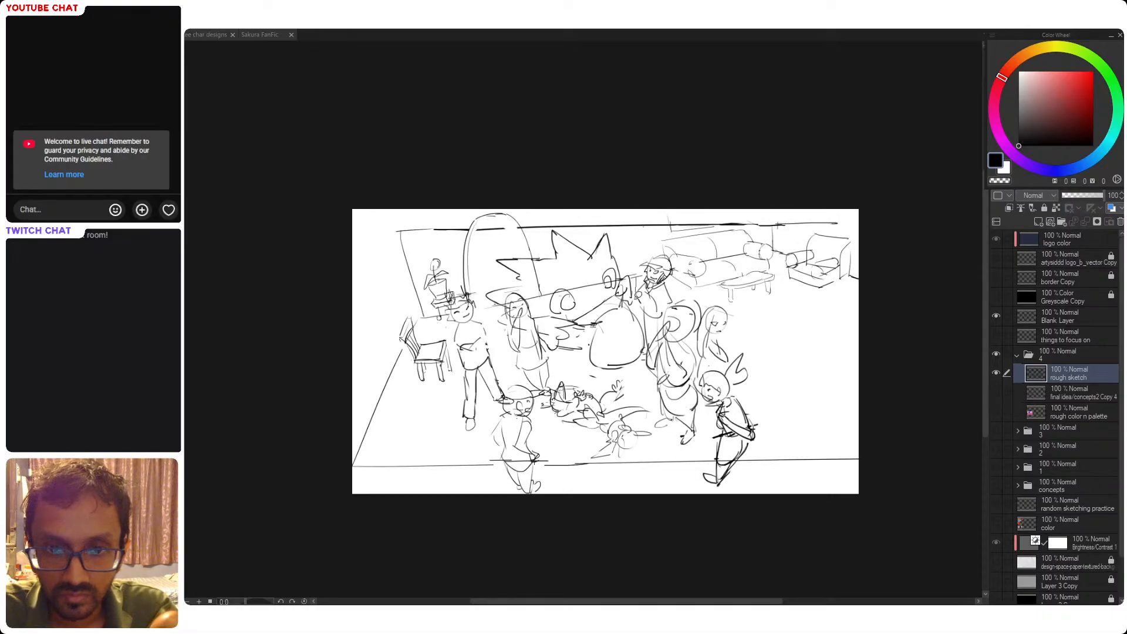
mouse_move(645, 317)
left_mouse_down()
mouse_move(639, 373)
mouse_move(655, 433)
mouse_move(787, 527)
mouse_move(754, 305)
mouse_move(689, 285)
mouse_move(673, 251)
mouse_move(639, 259)
left_mouse_up()
key("ctrl+t")
left_click_drag(723, 401, 721, 410)
key("Return")
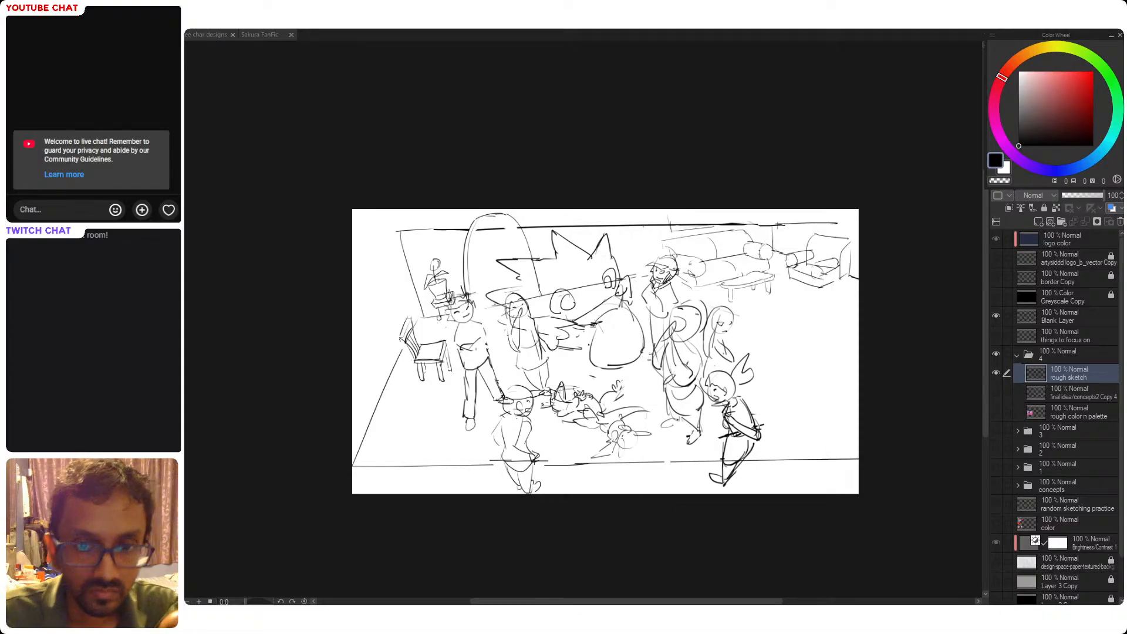
Select the fallen creatures on the floor, shift them slightly toward the robed figure, and deselect
mouse_move(567, 373)
left_mouse_down()
mouse_move(539, 410)
mouse_move(596, 459)
mouse_move(648, 450)
mouse_move(651, 388)
mouse_move(581, 371)
left_mouse_up()
key("ctrl+t")
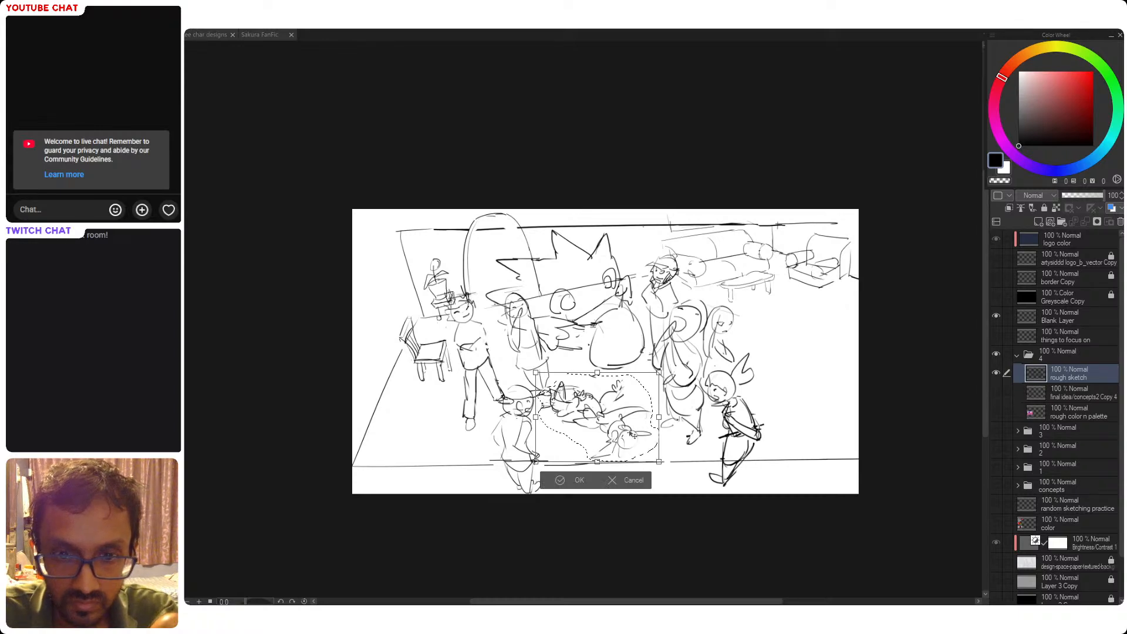
left_click_drag(633, 435, 637, 435)
key("Return")
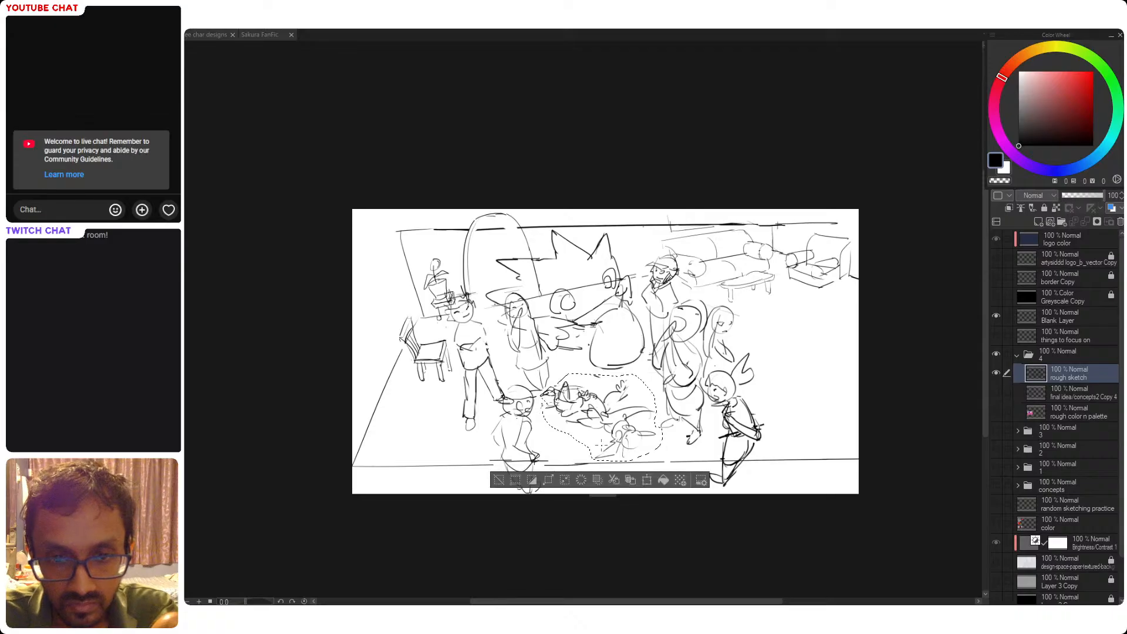
key("ctrl+d")
left_click_drag(549, 401, 544, 399)
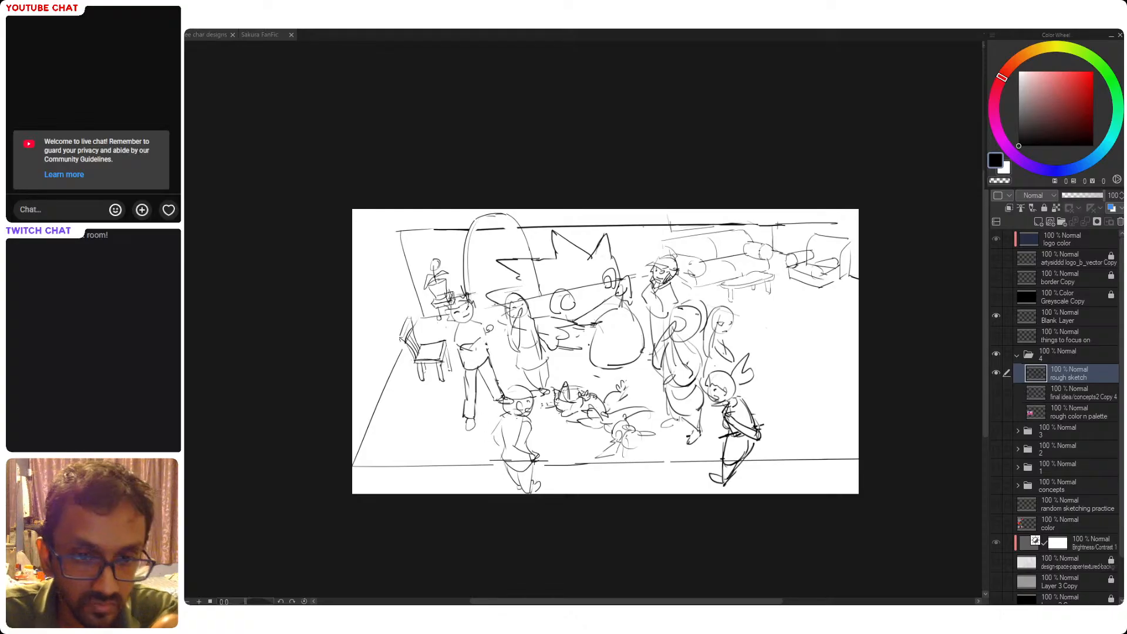
key("ctrl+z")
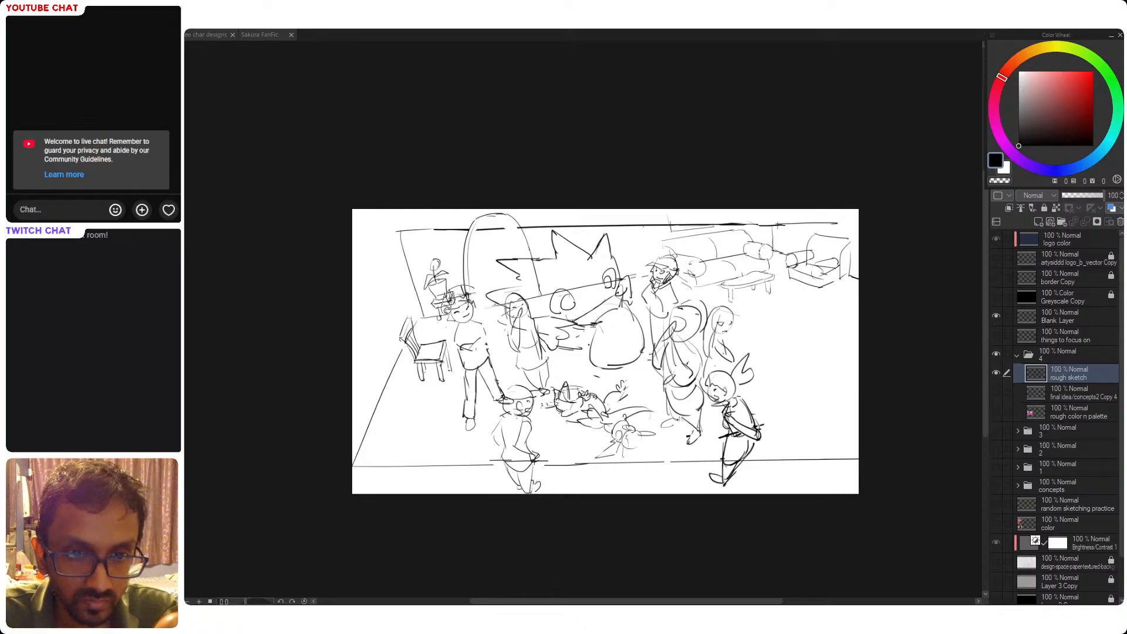